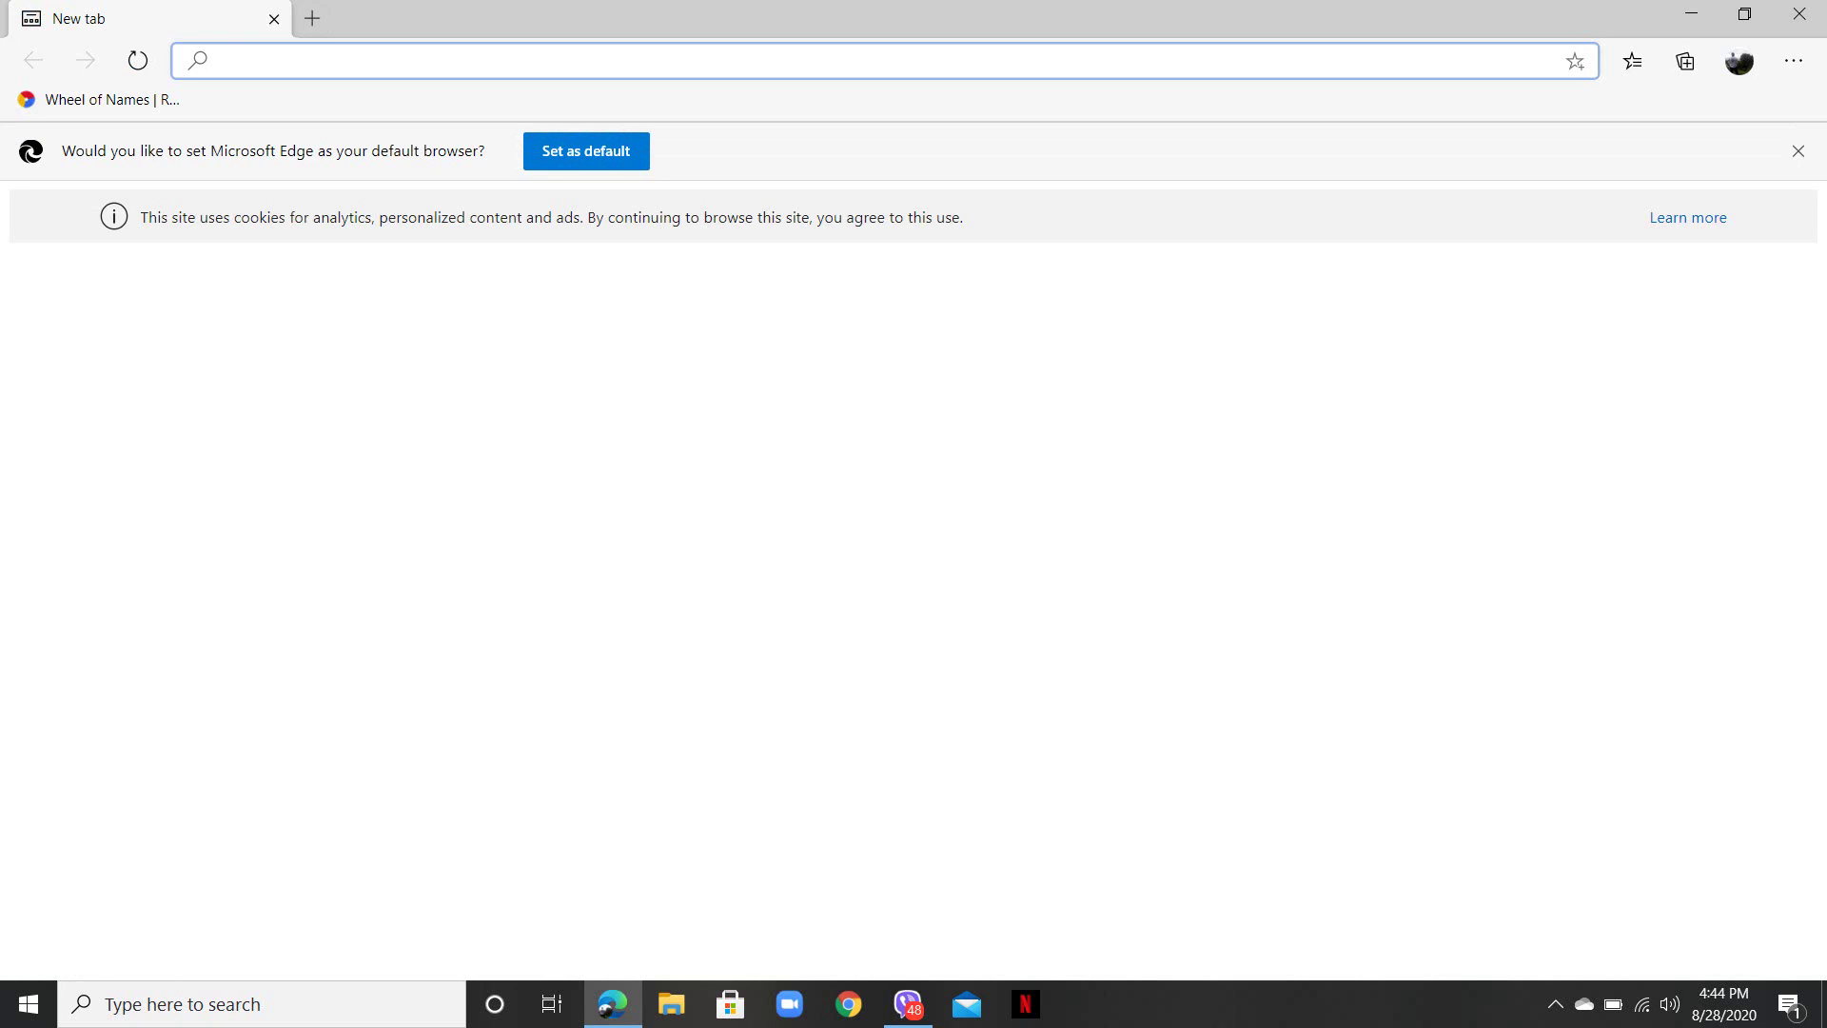
- Type quizizz.com into the new tab's address bar
text(qui)
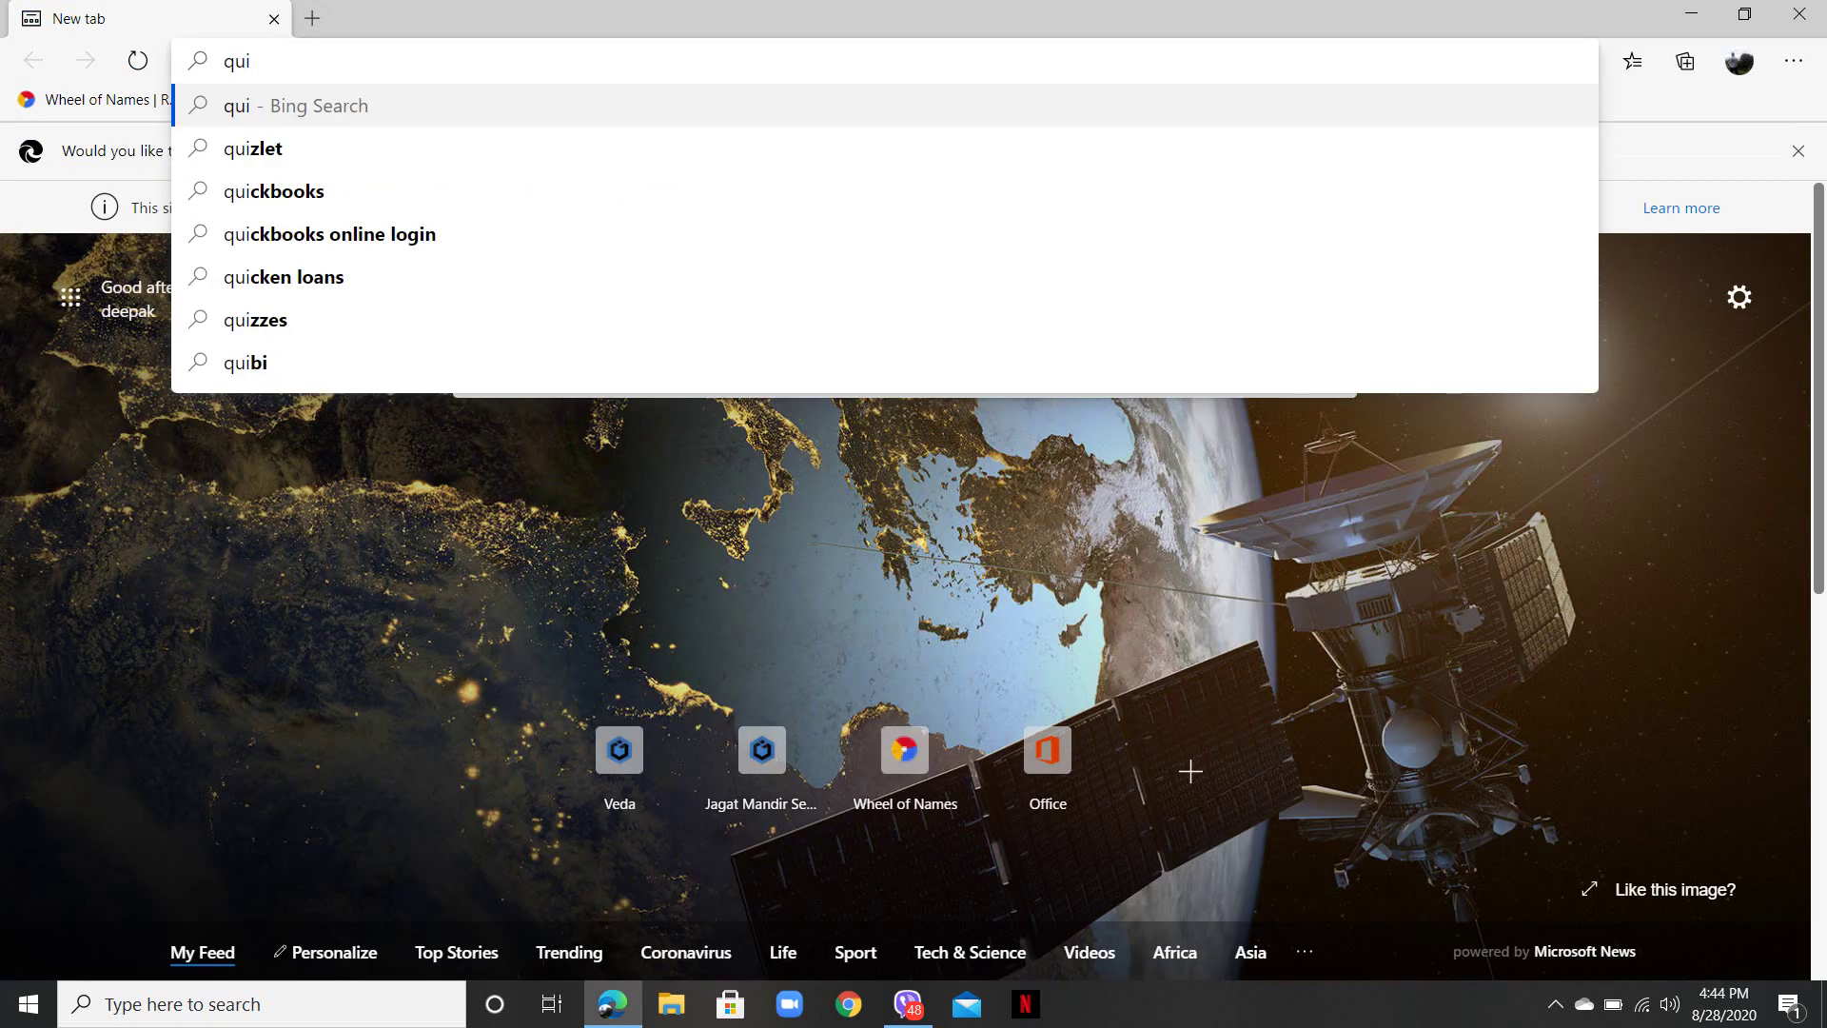
text(zizz)
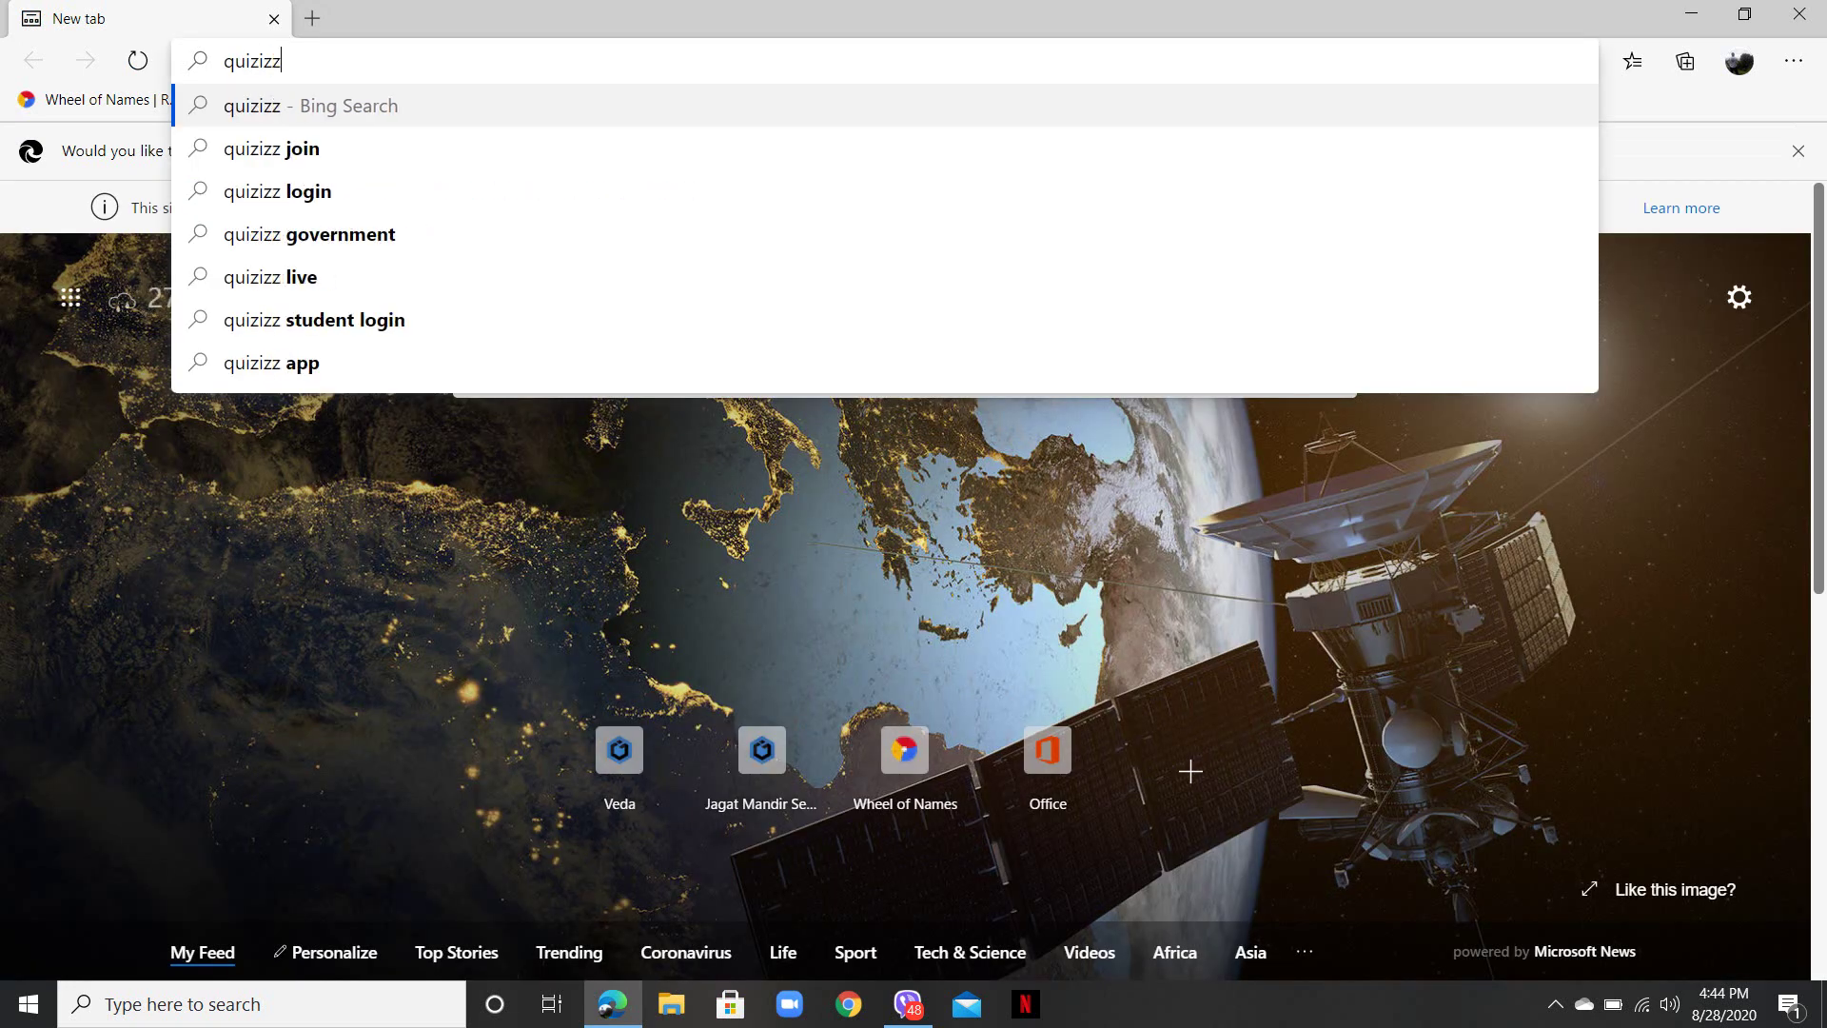
text(.com)
- Load quizizz.com and begin logging in with a Google account
key(Return)
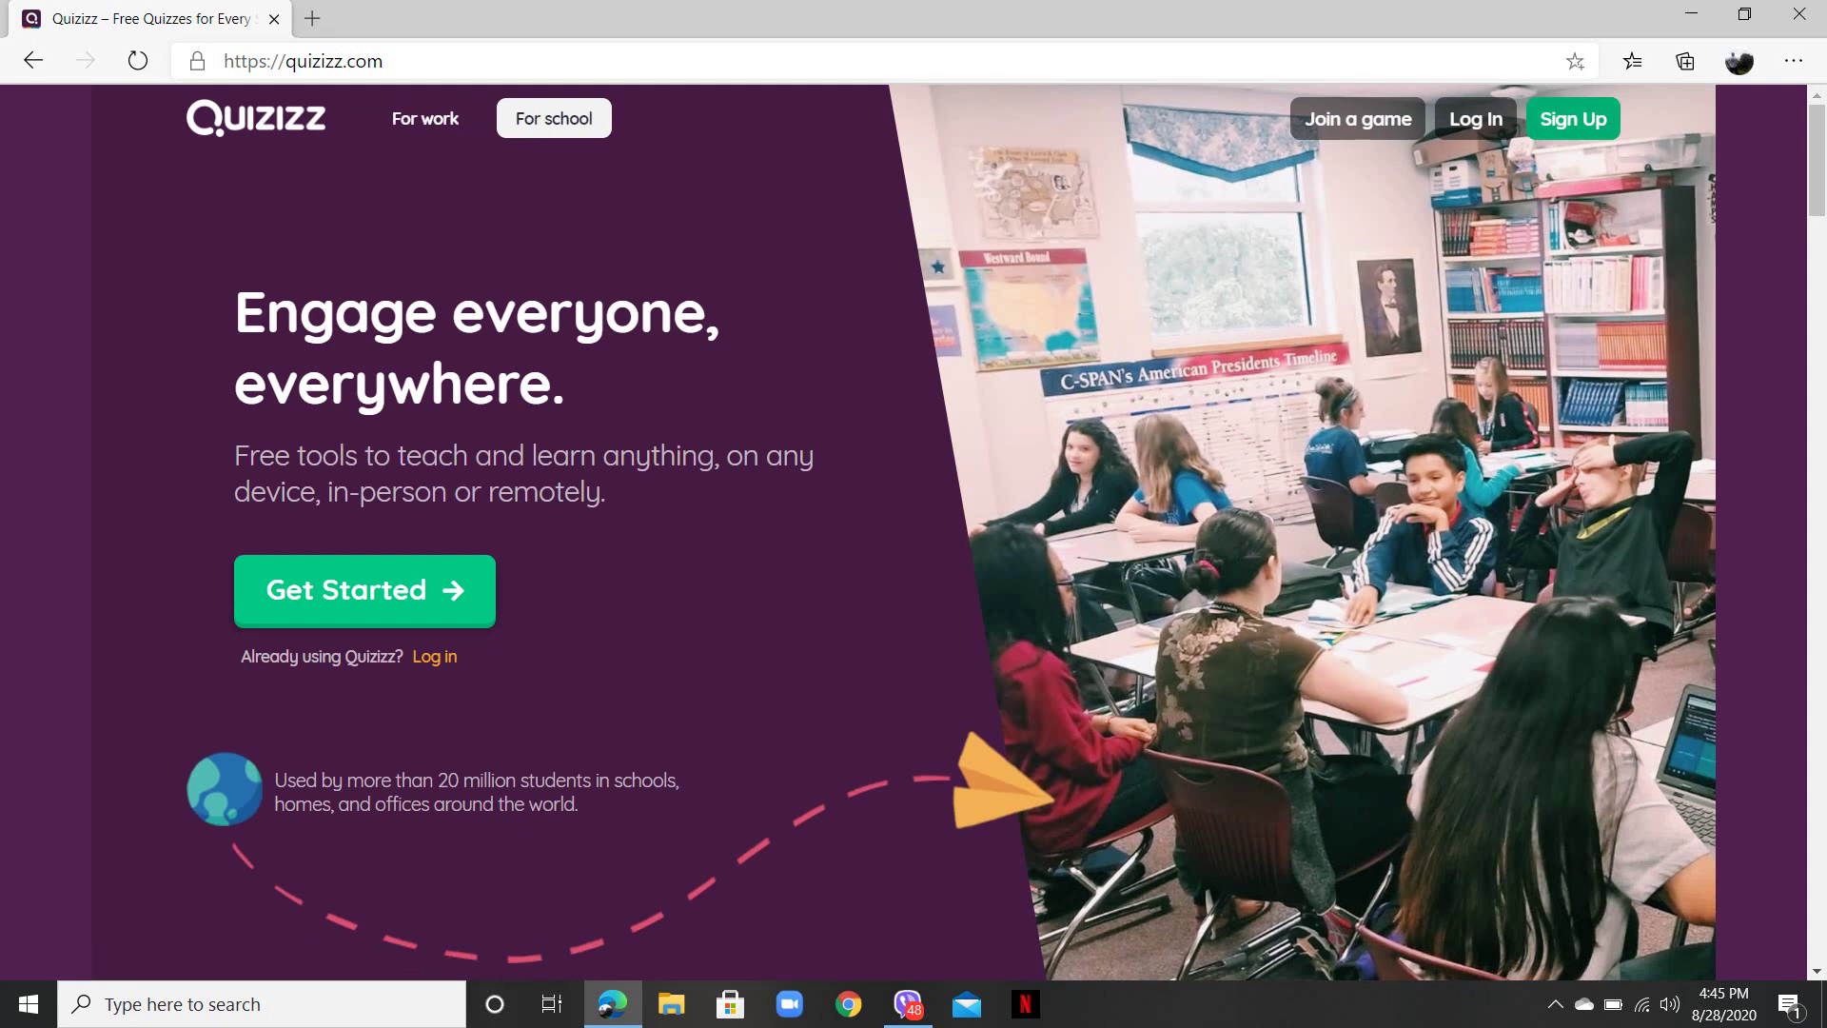
click(1573, 118)
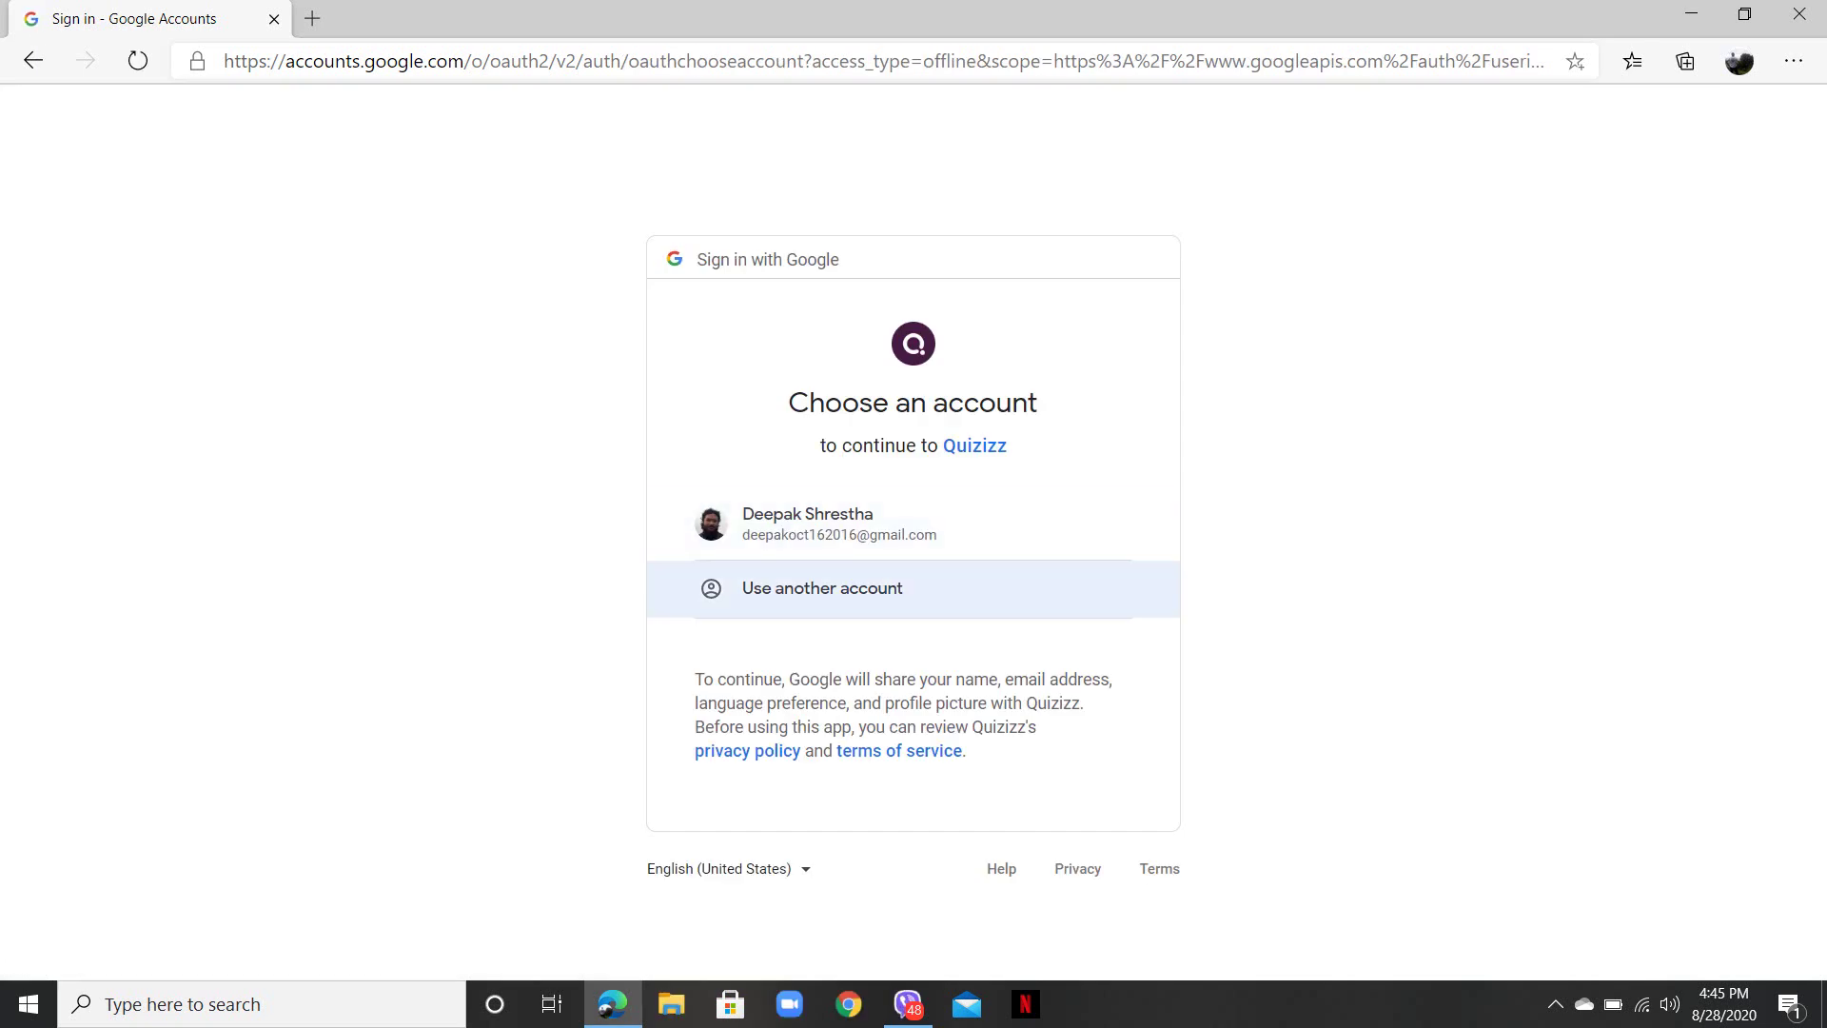
- Sign in using another Google account by entering its e-mail address and password
key(Return)
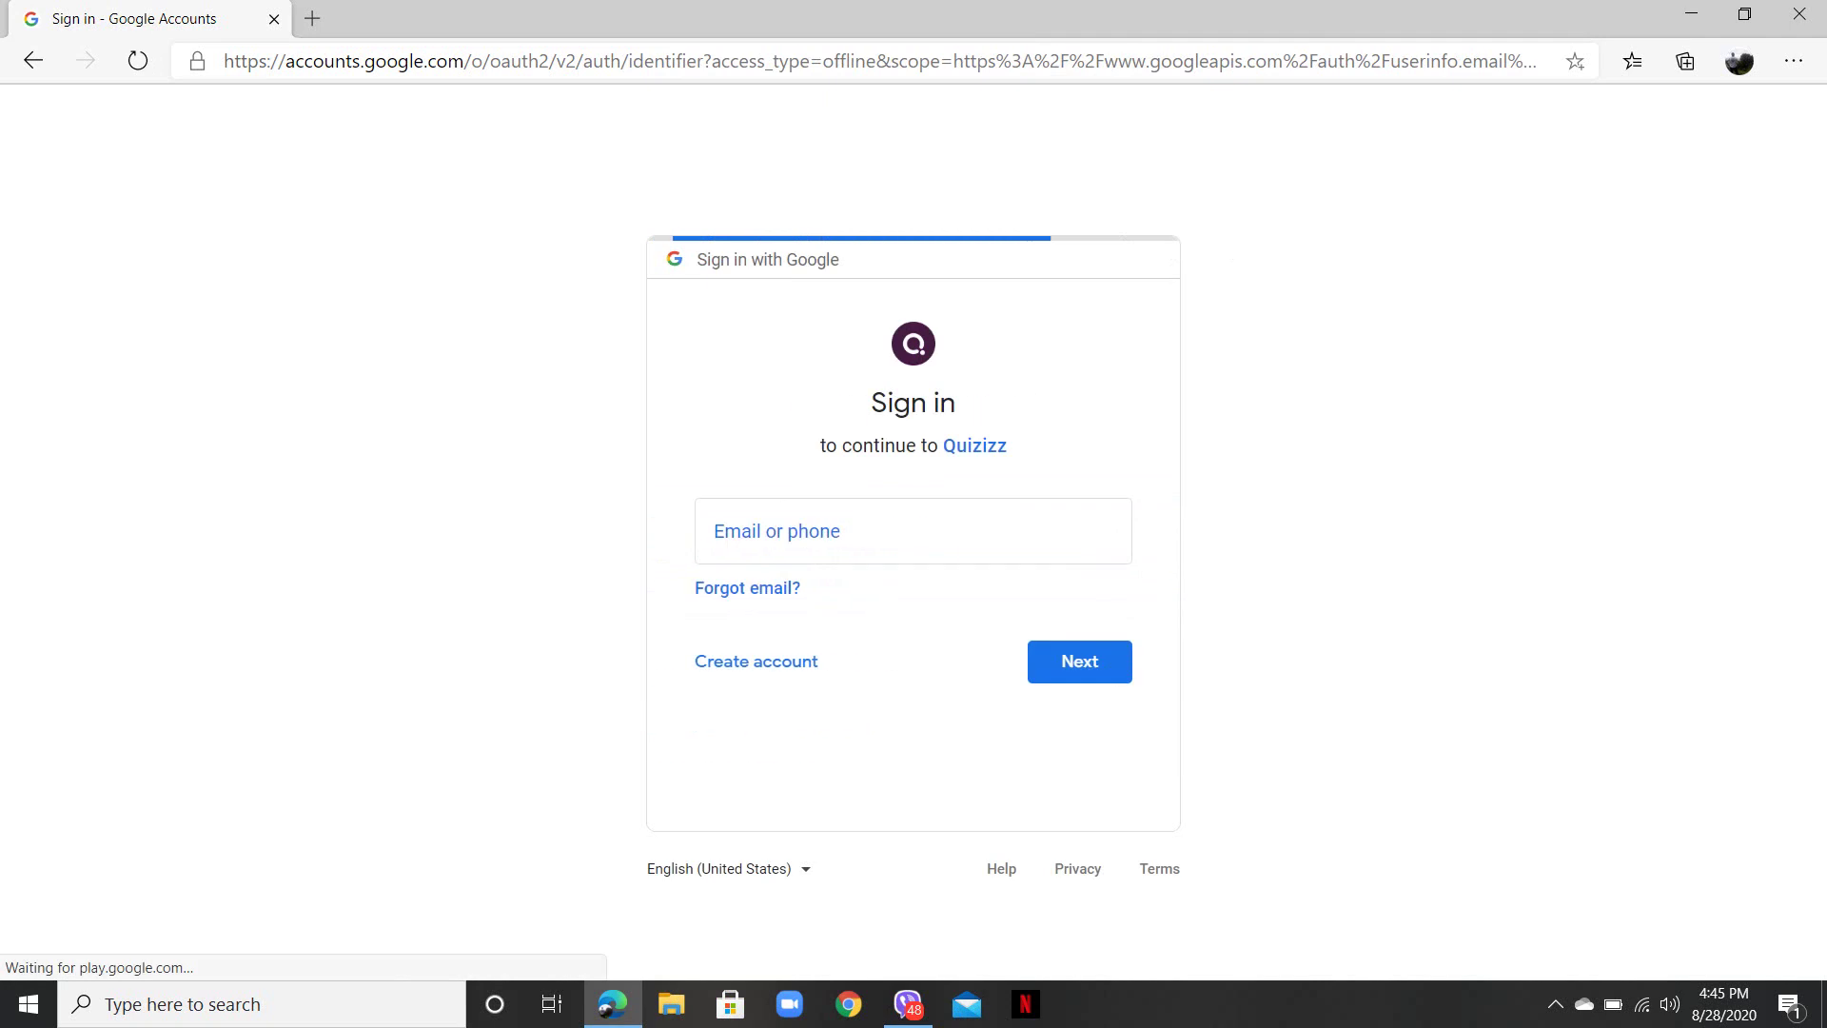
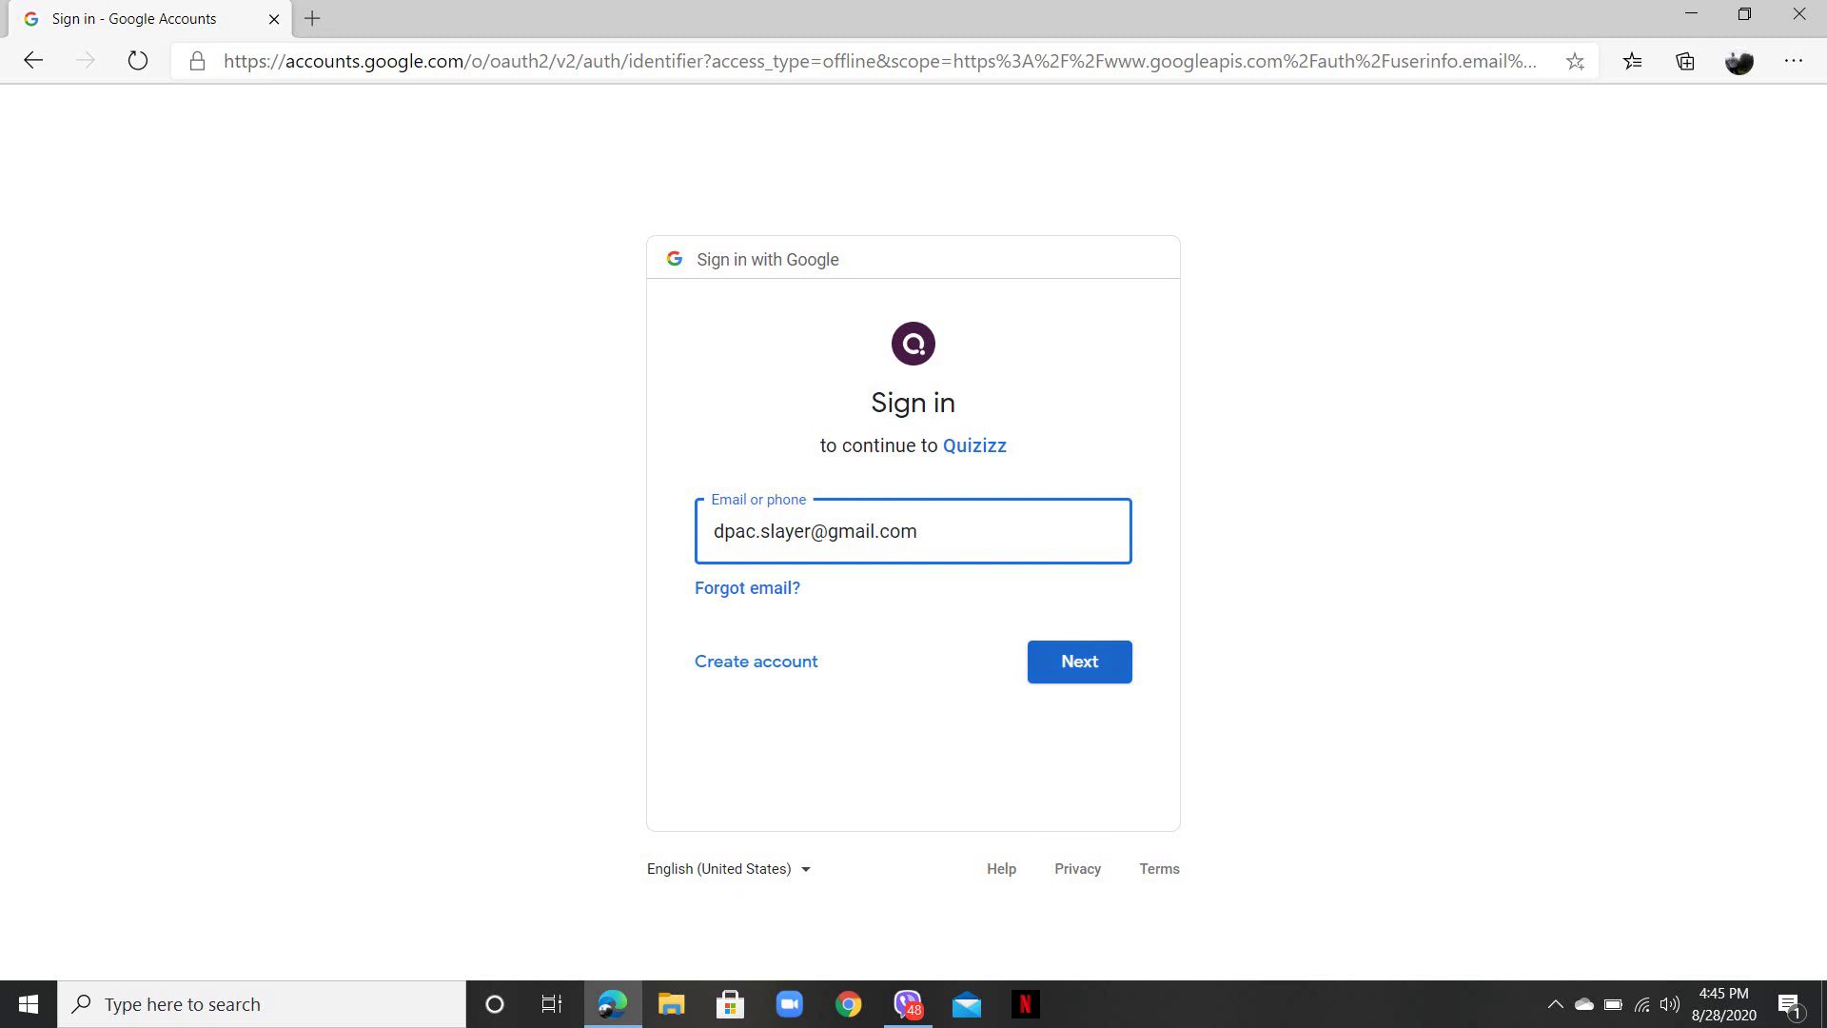
click(1079, 661)
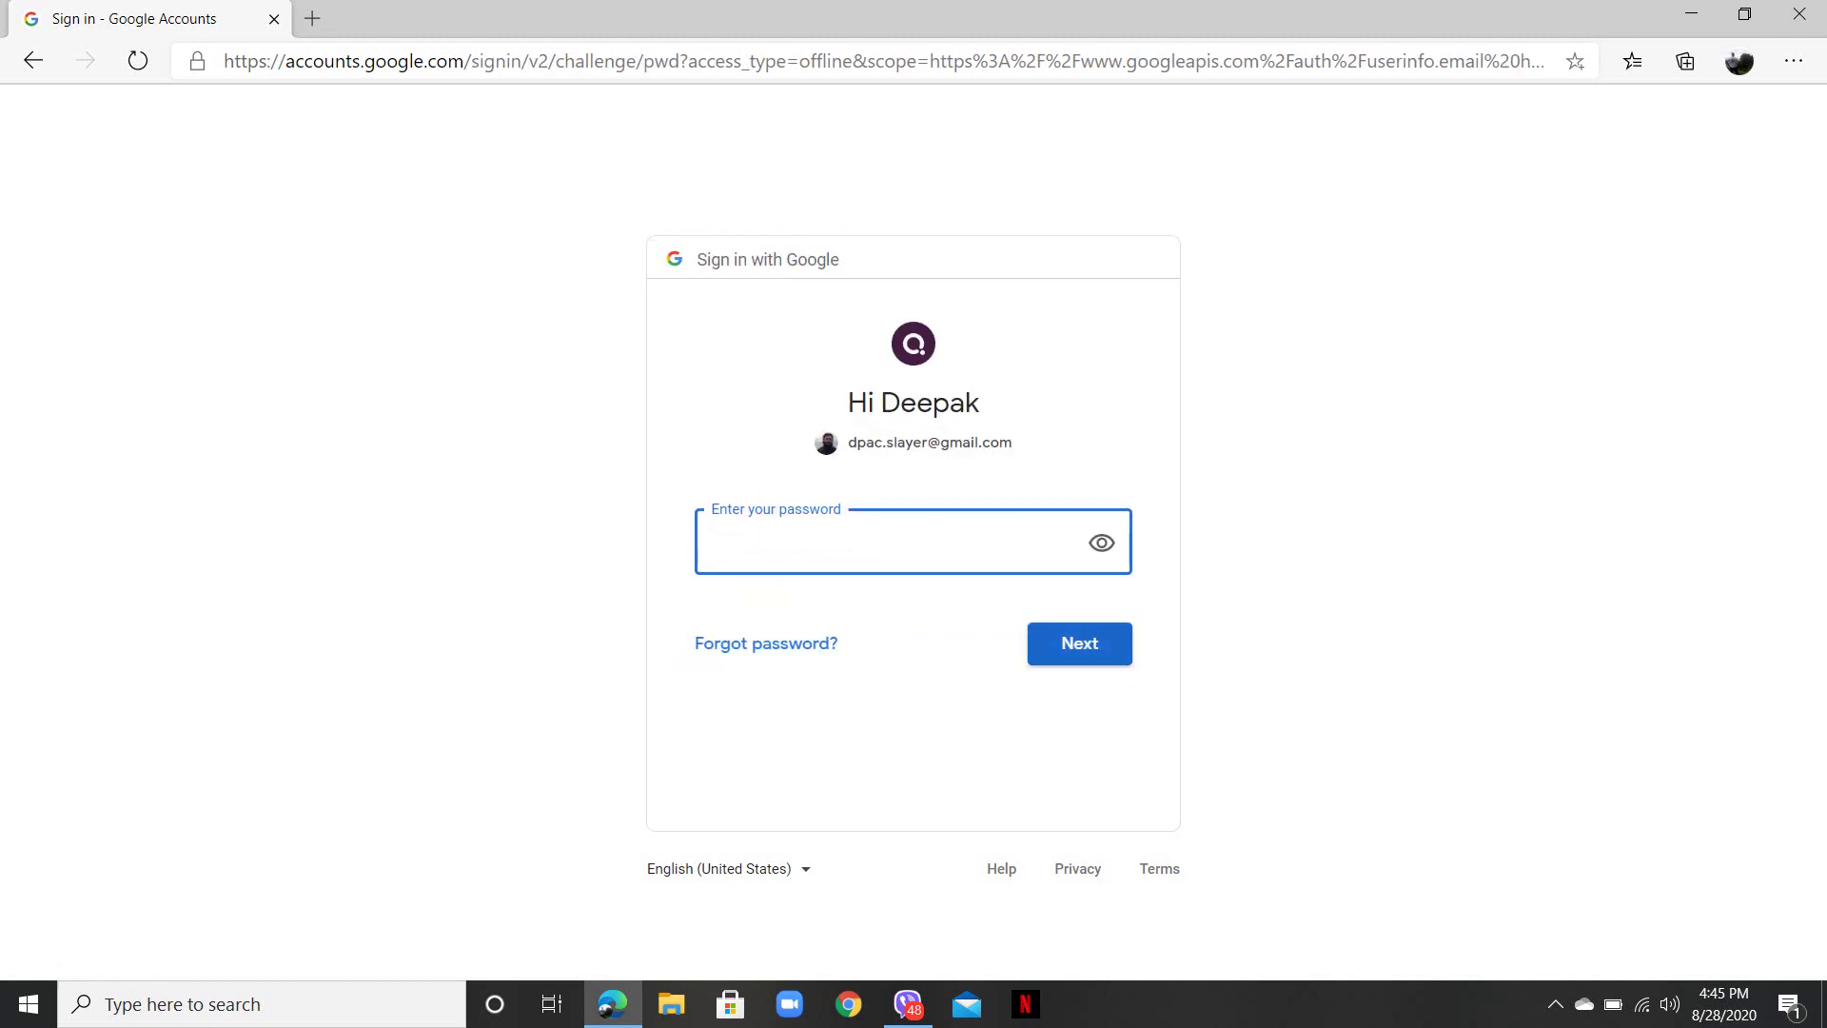
text(•••••••••••••)
key(Return)
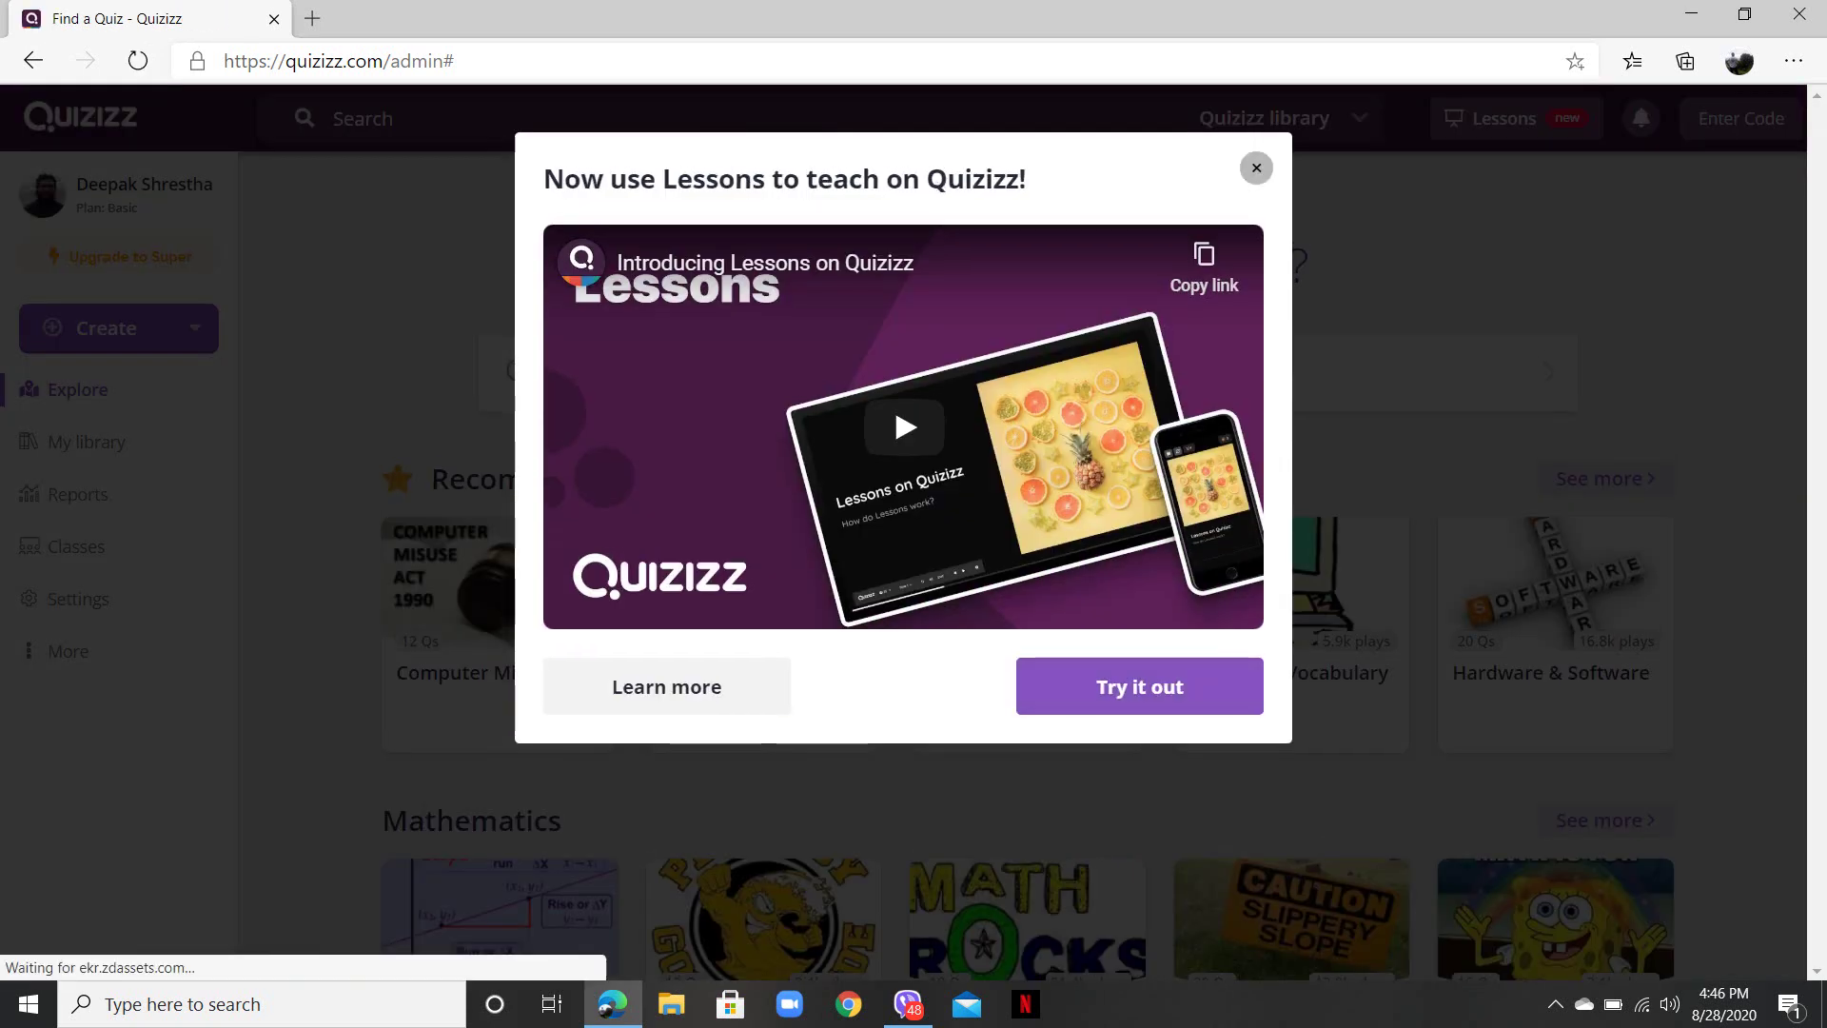
- Close the Lessons pop-up, browse the Explore quiz library, and open the Create dropdown
key(Escape)
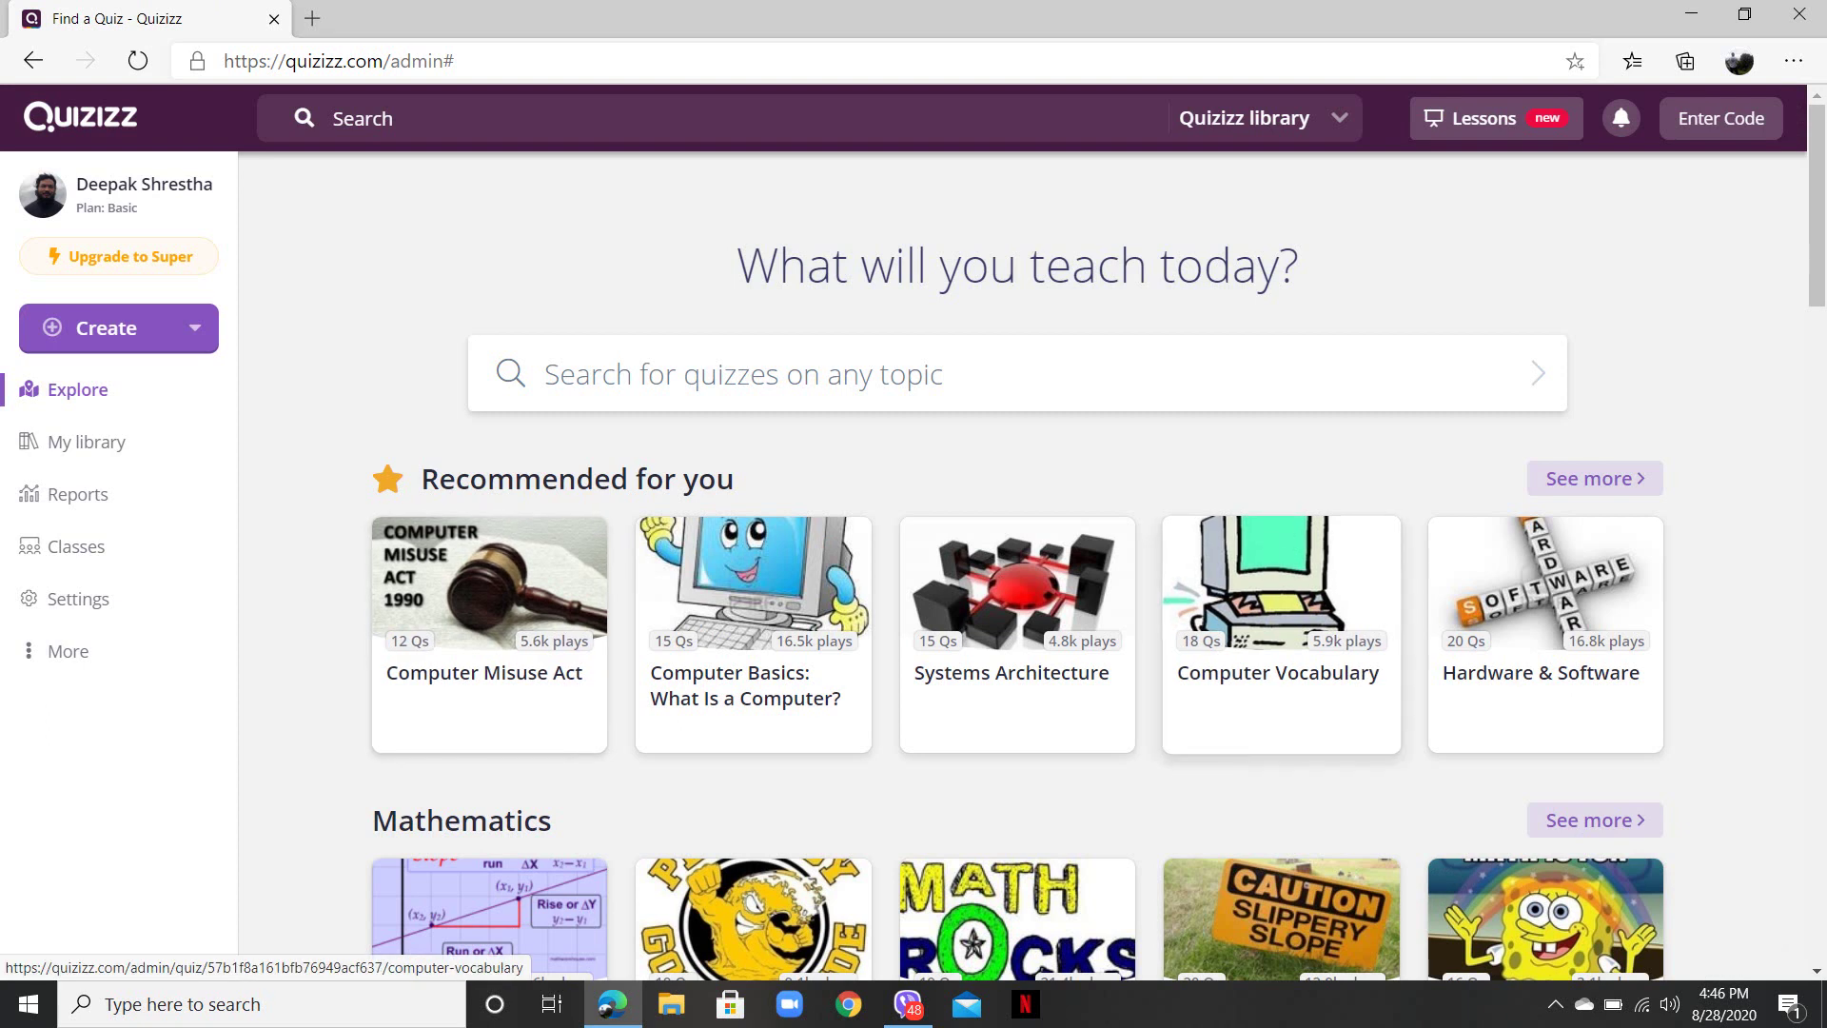
scroll(1017, 567, down, 7)
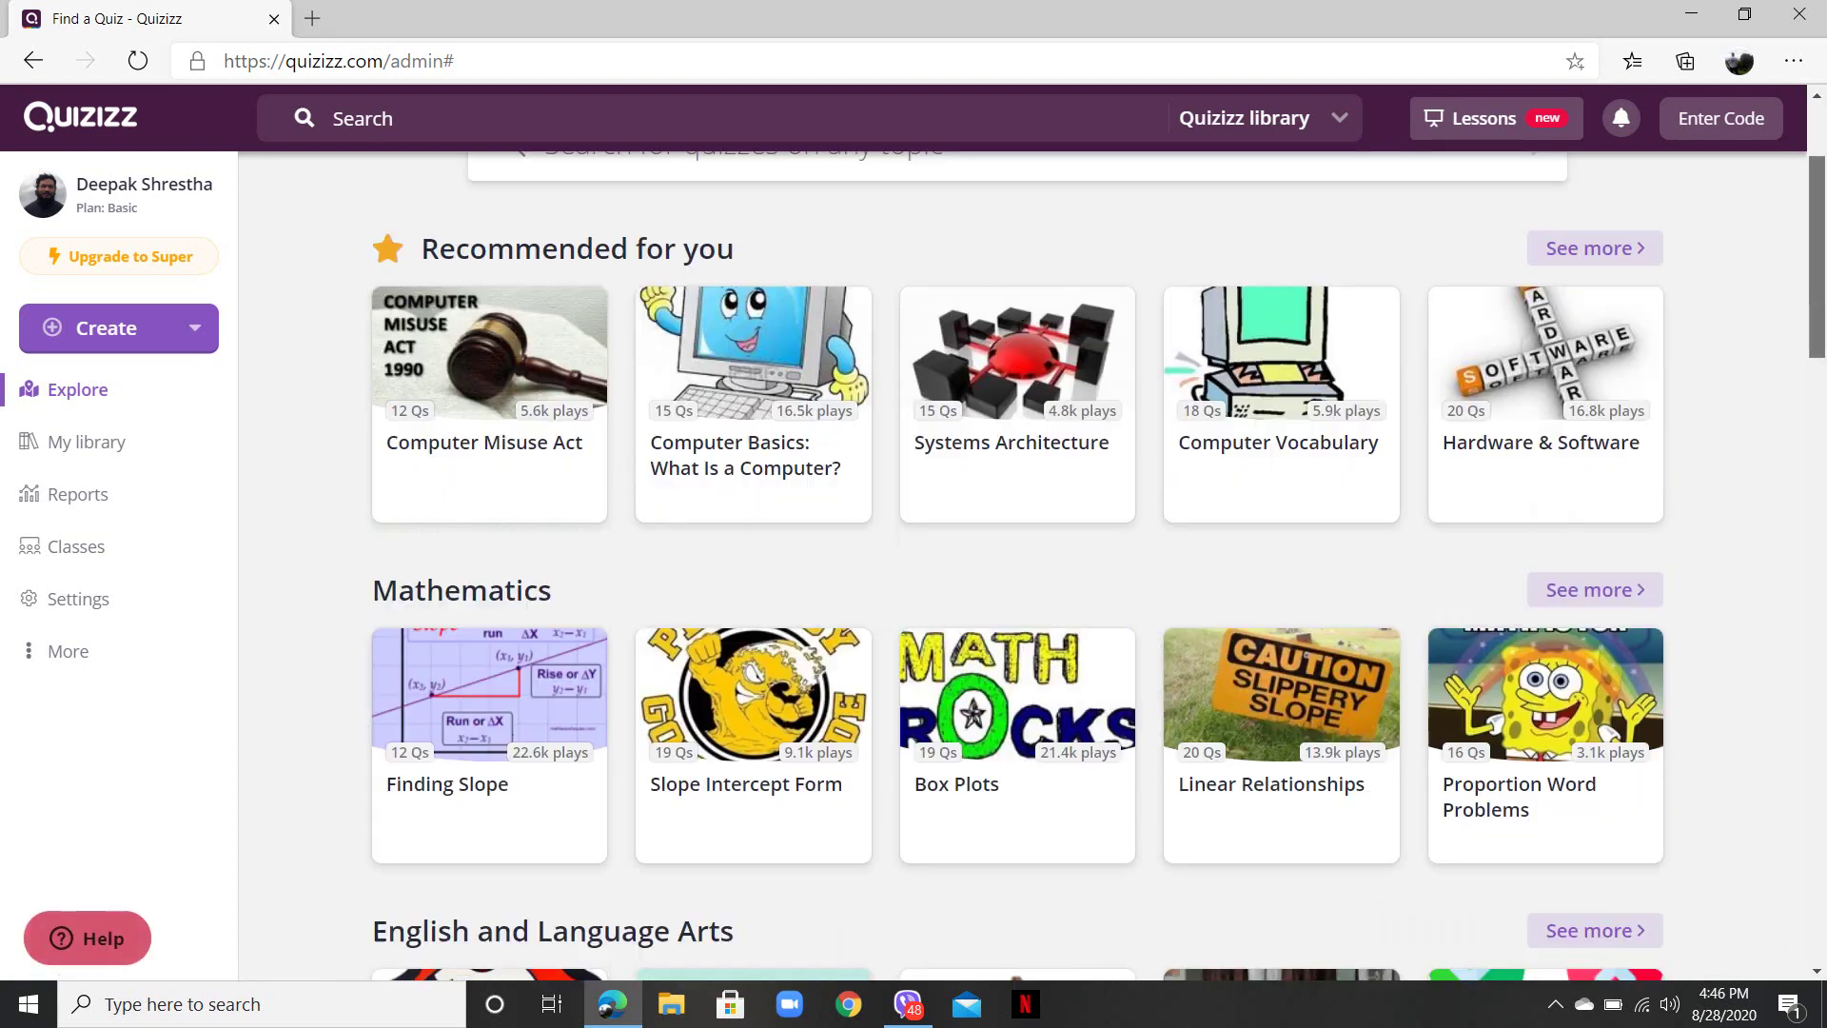
scroll(1017, 566, down, 9)
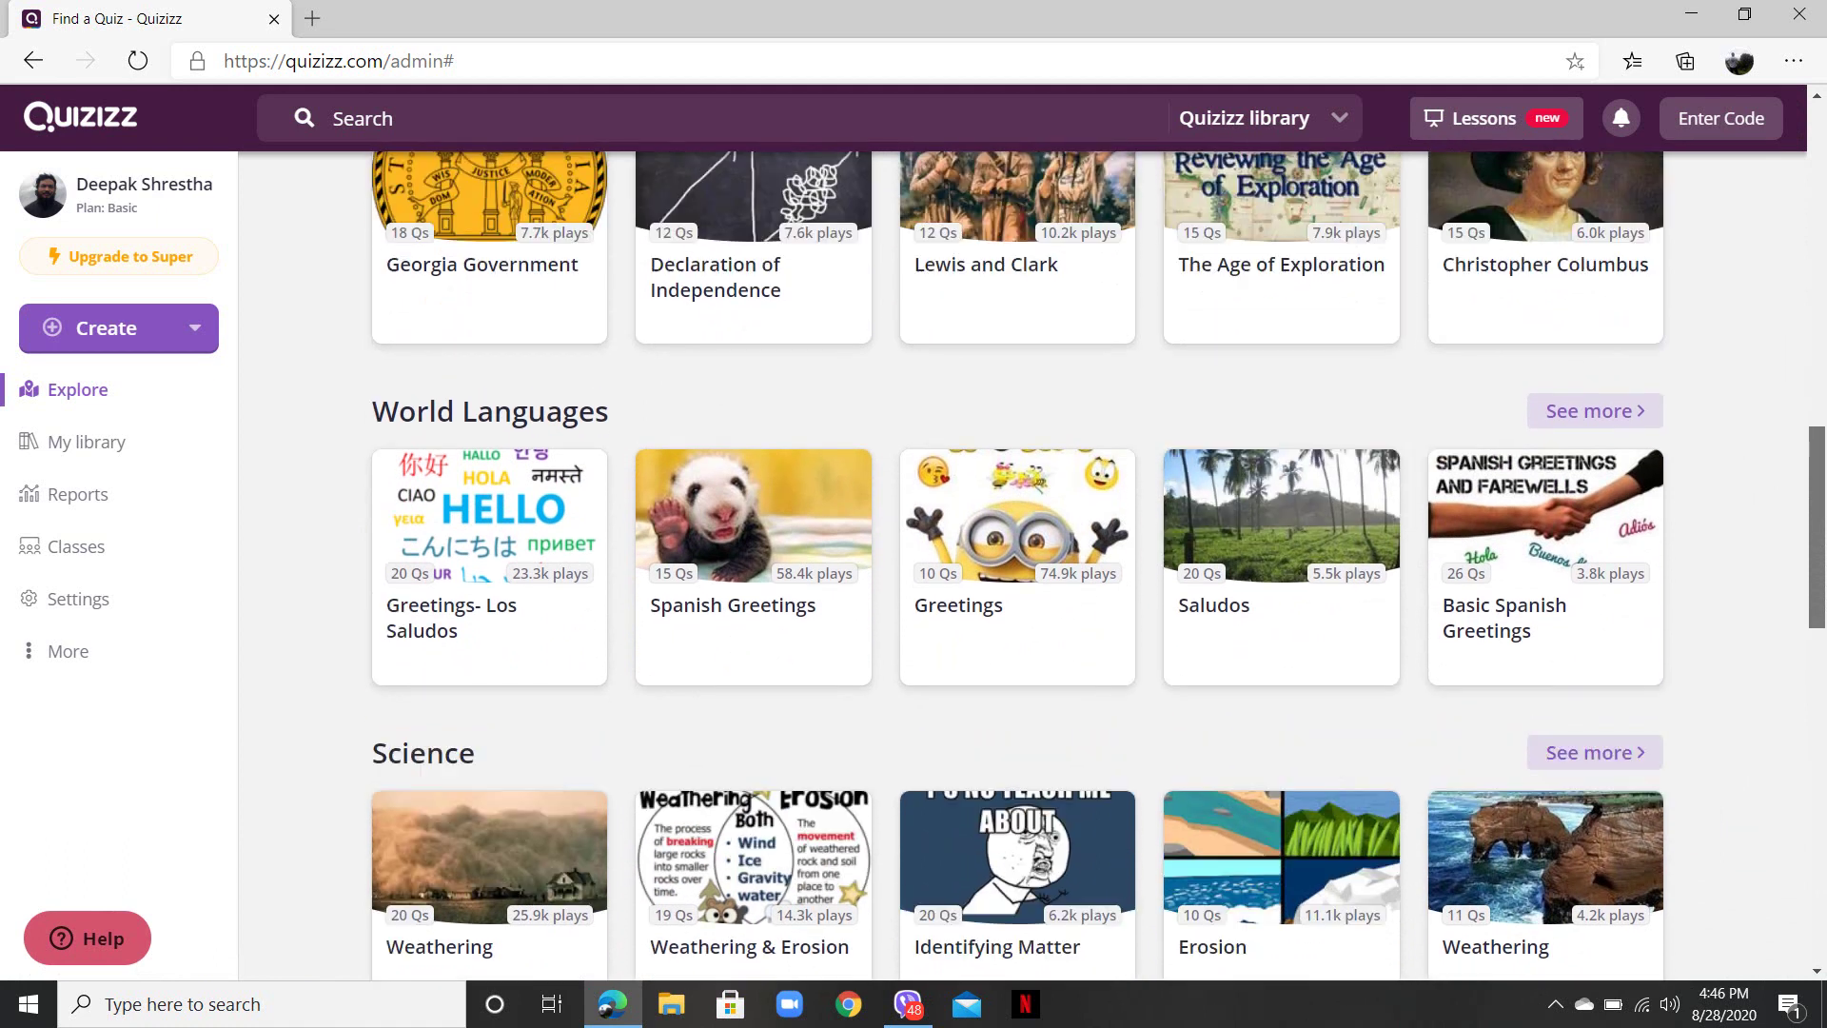
scroll(1017, 566, up, 16)
scroll(1017, 567, down, 12)
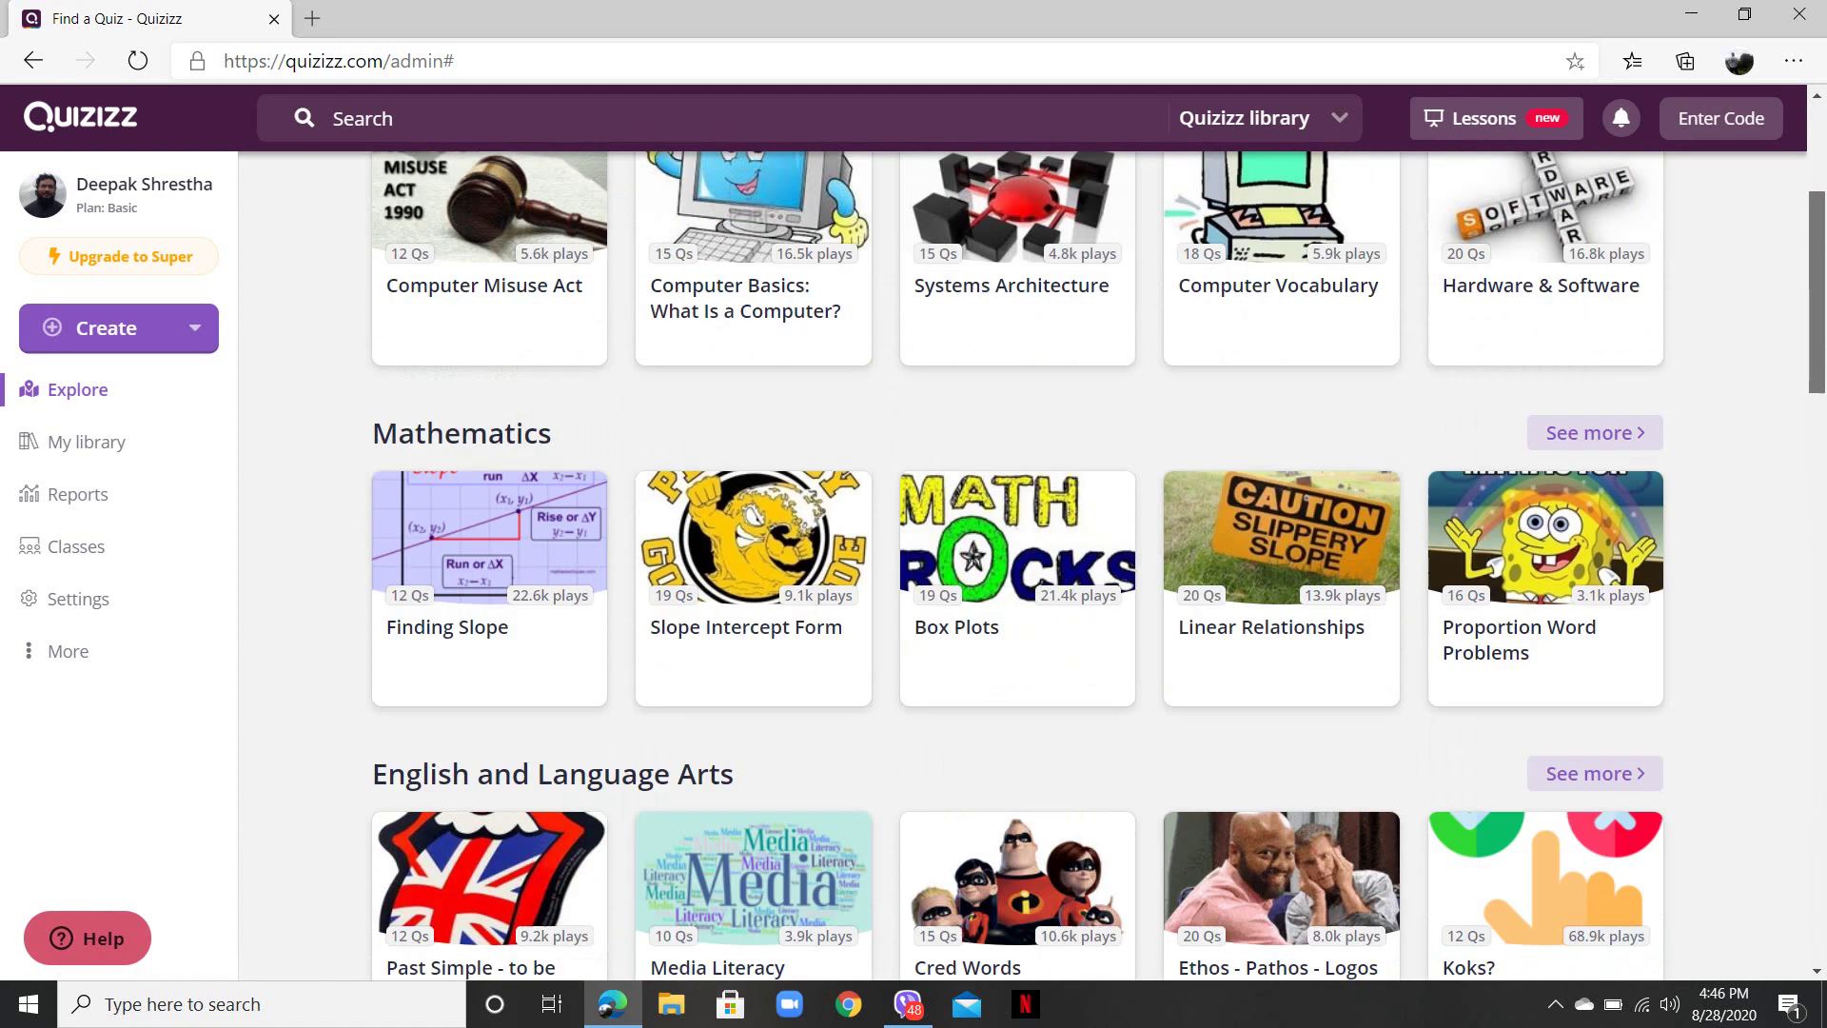
scroll(1018, 566, down, 7)
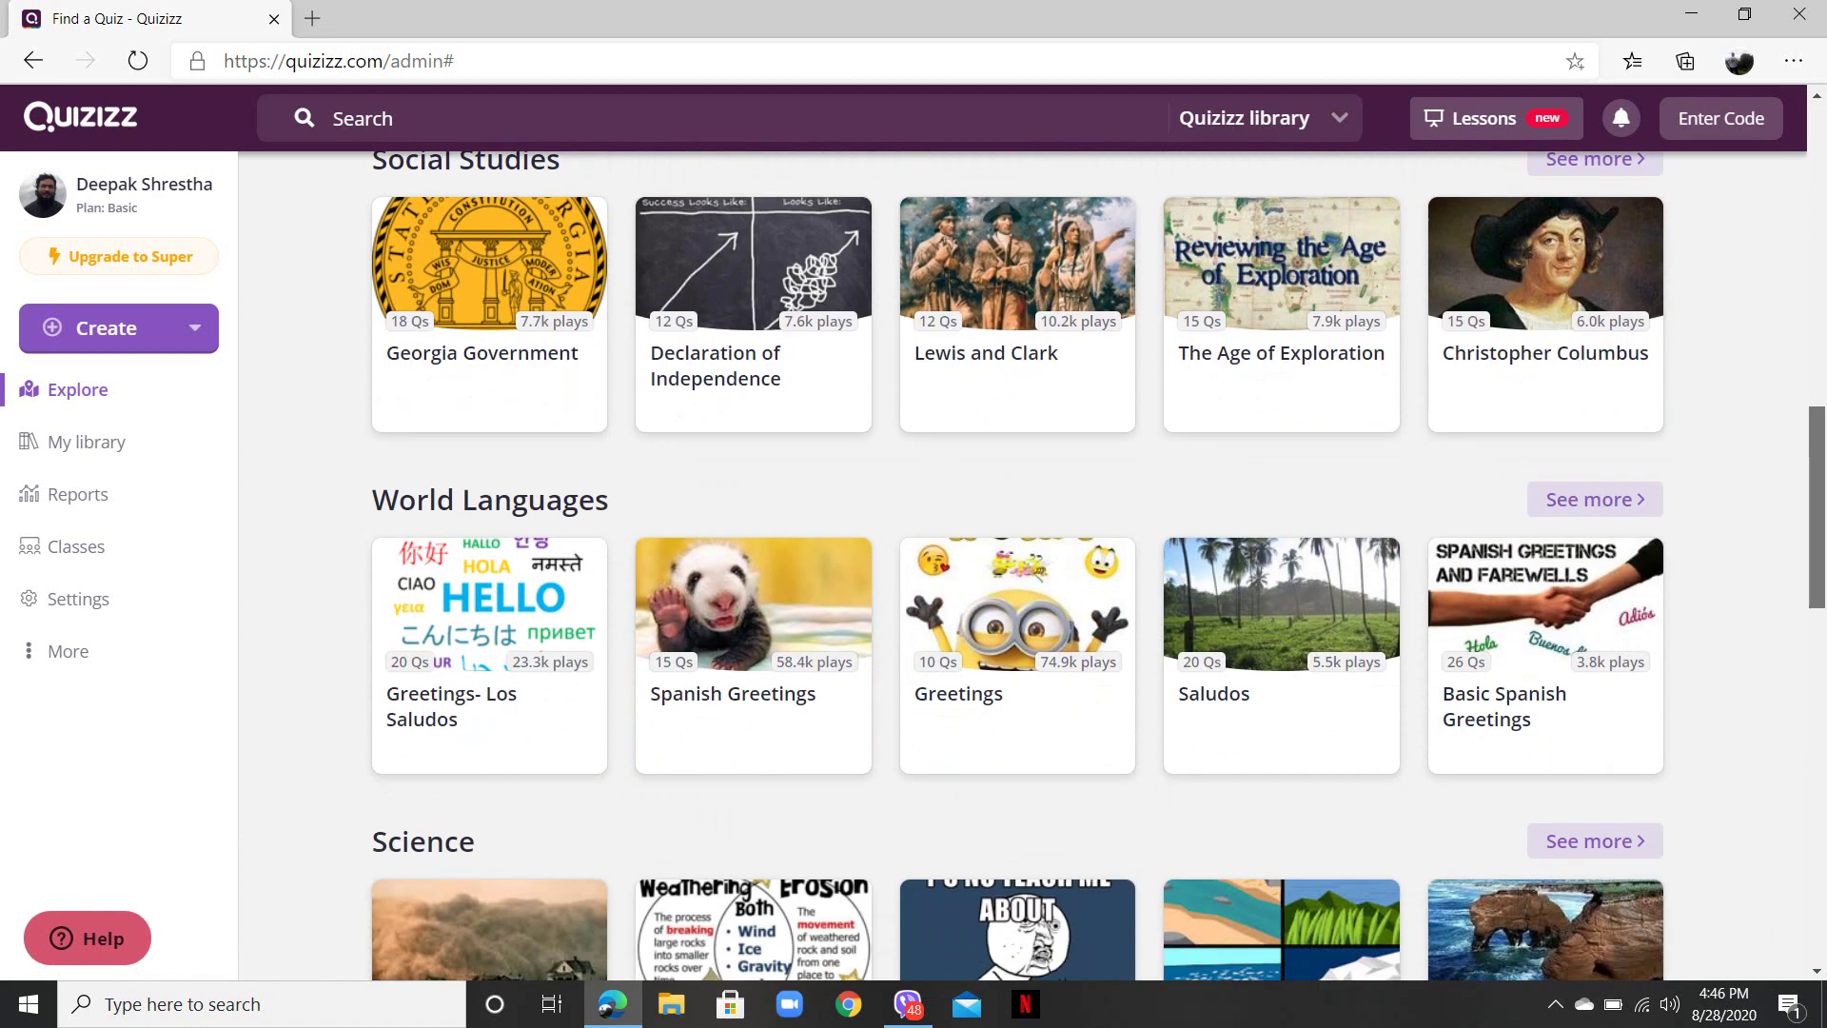
scroll(1018, 566, down, 10)
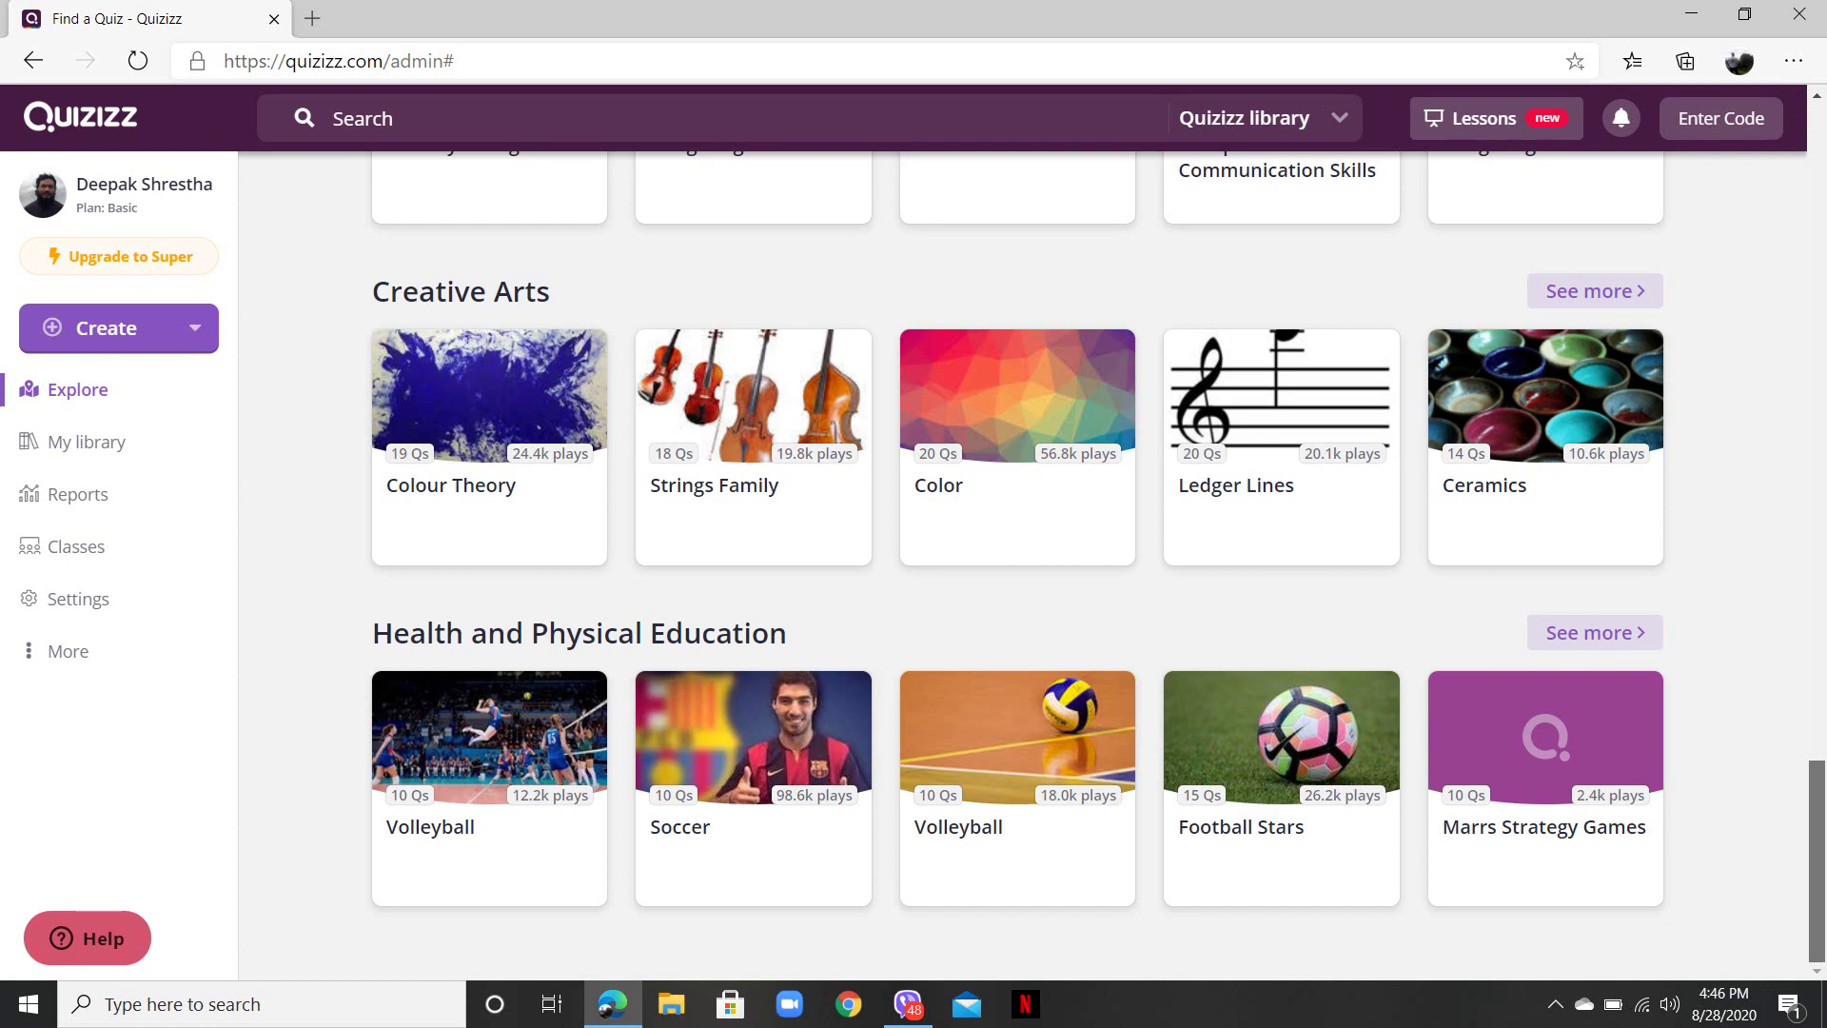
scroll(1017, 566, up, 20)
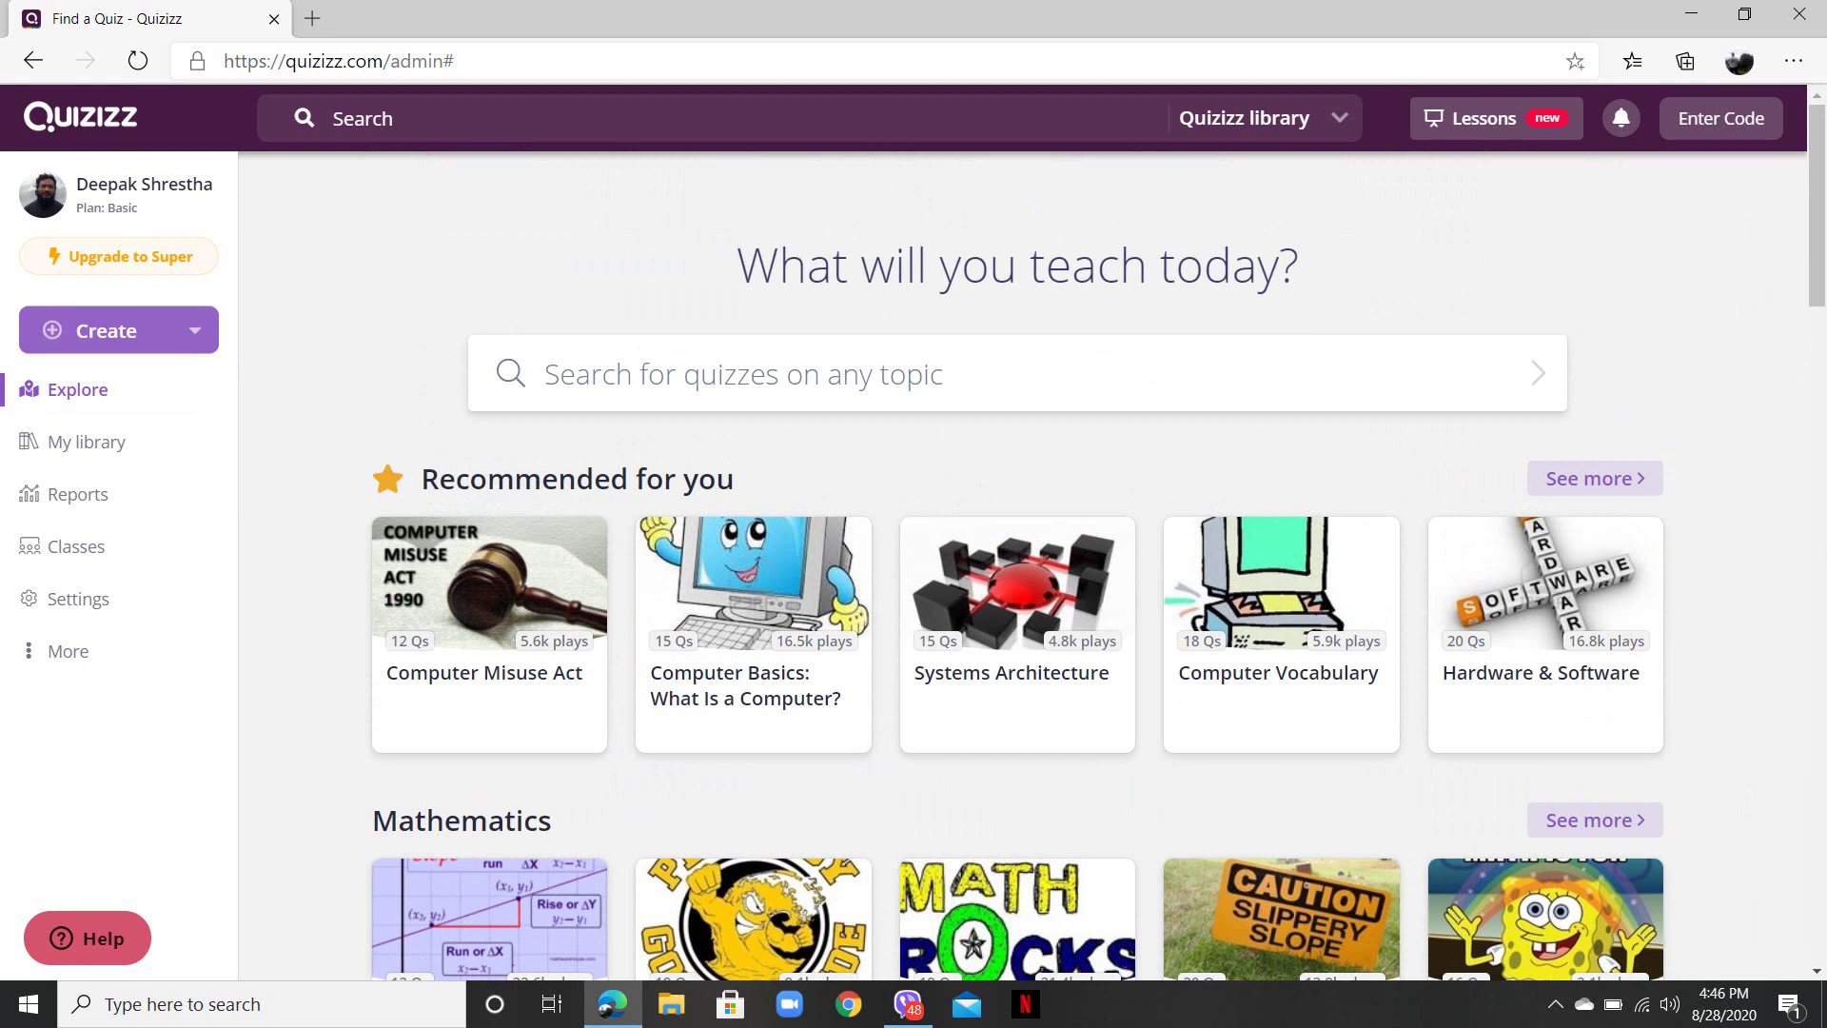
click(107, 330)
- Start a new quiz named 'Mixed Bag'
click(285, 440)
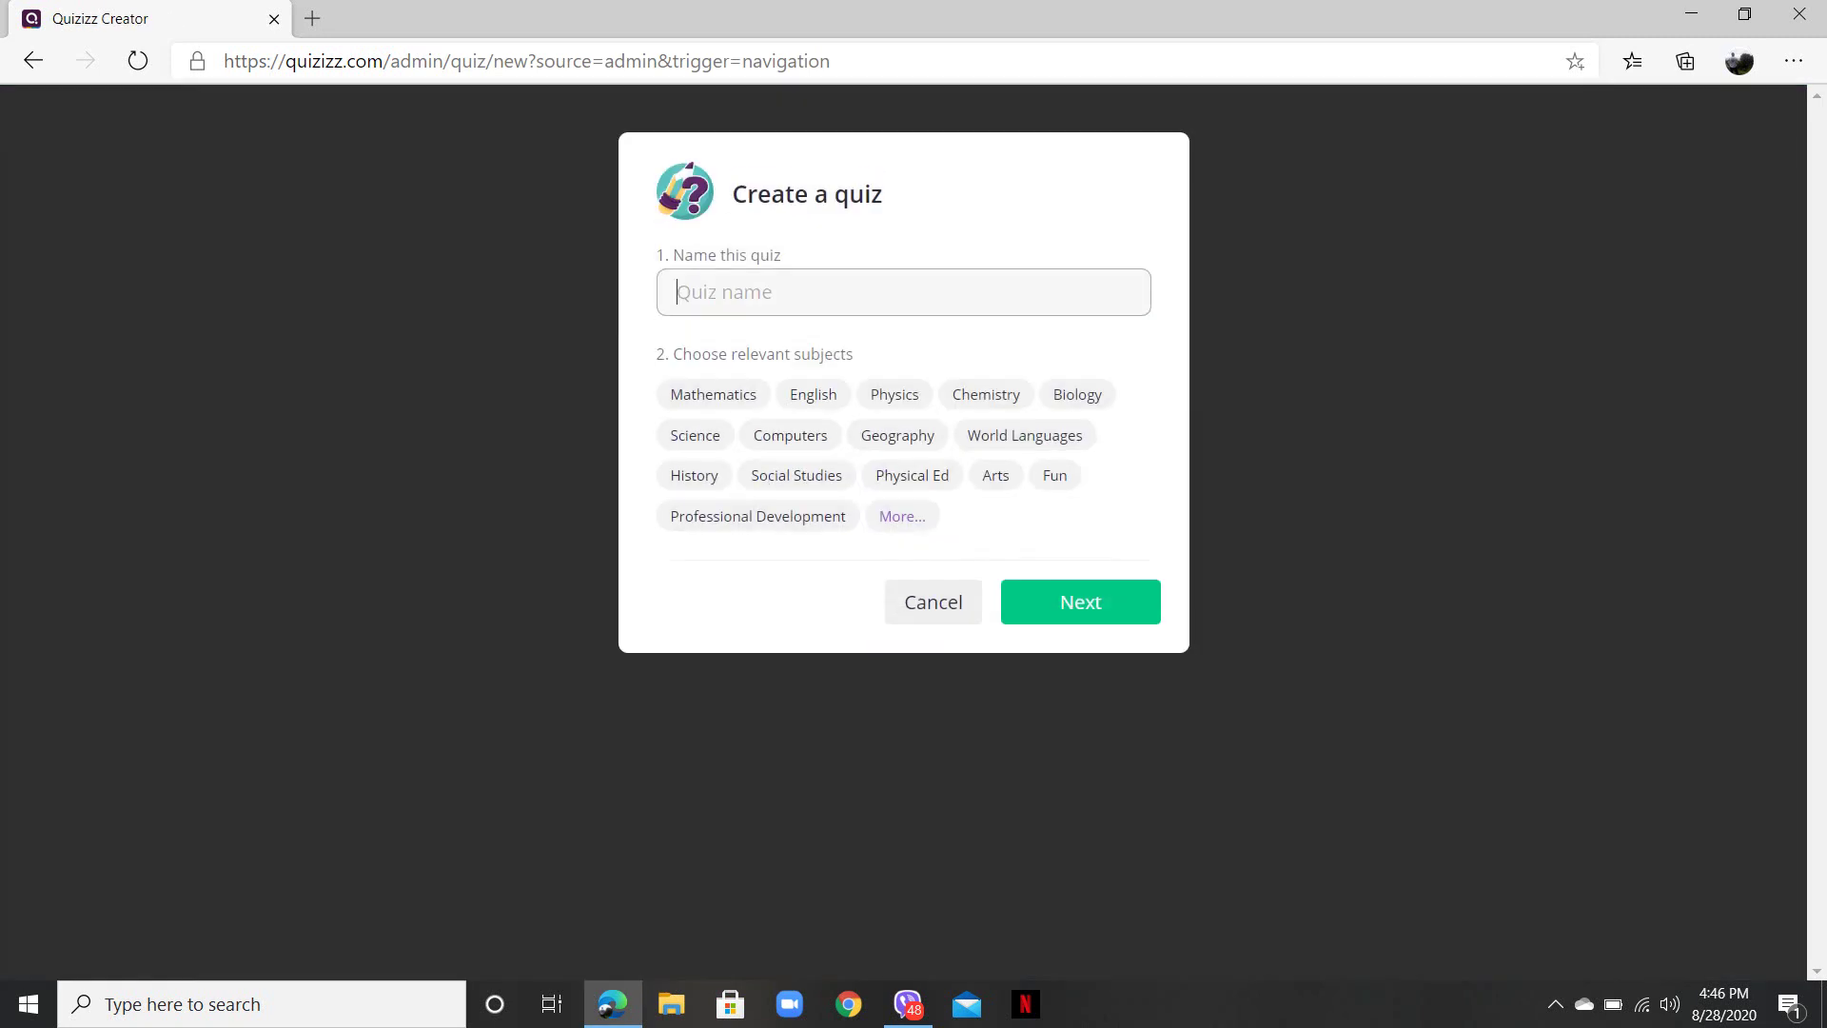
text(Mixed)
text(Bag)
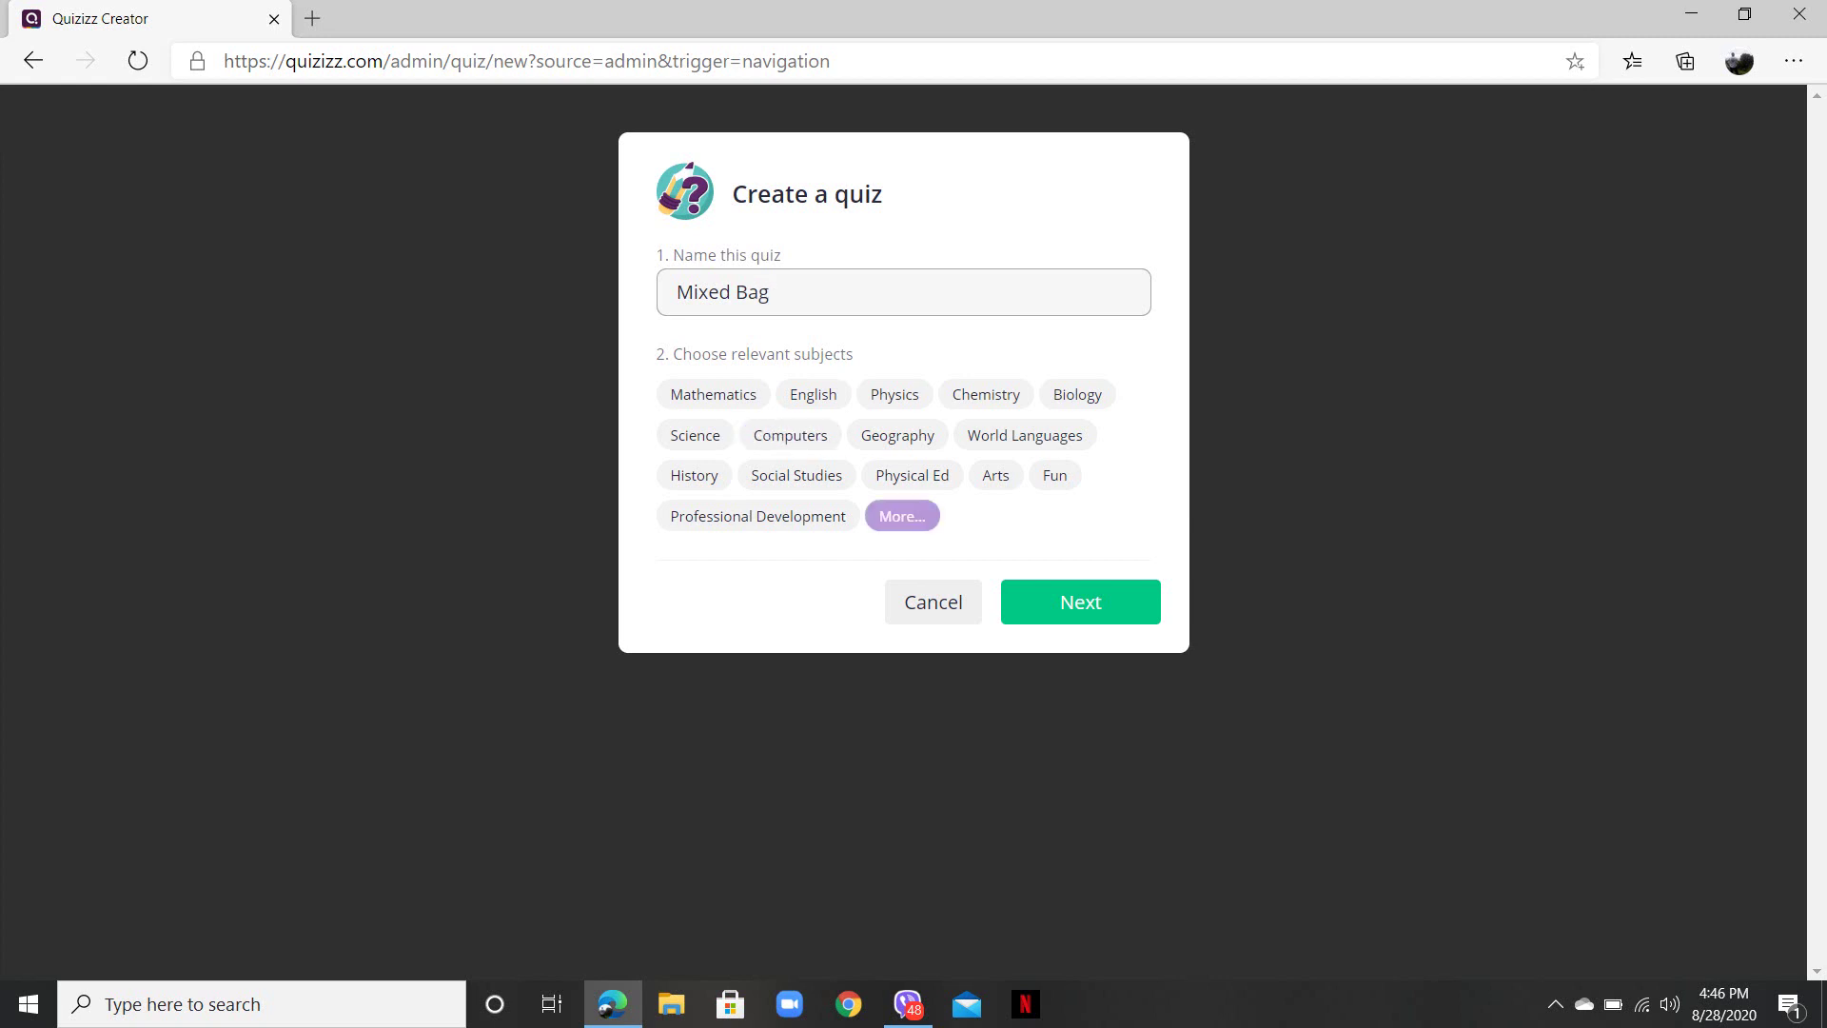
- Tag the quiz with Mathematics, Science and Computers and open the Quiz Editor
click(789, 435)
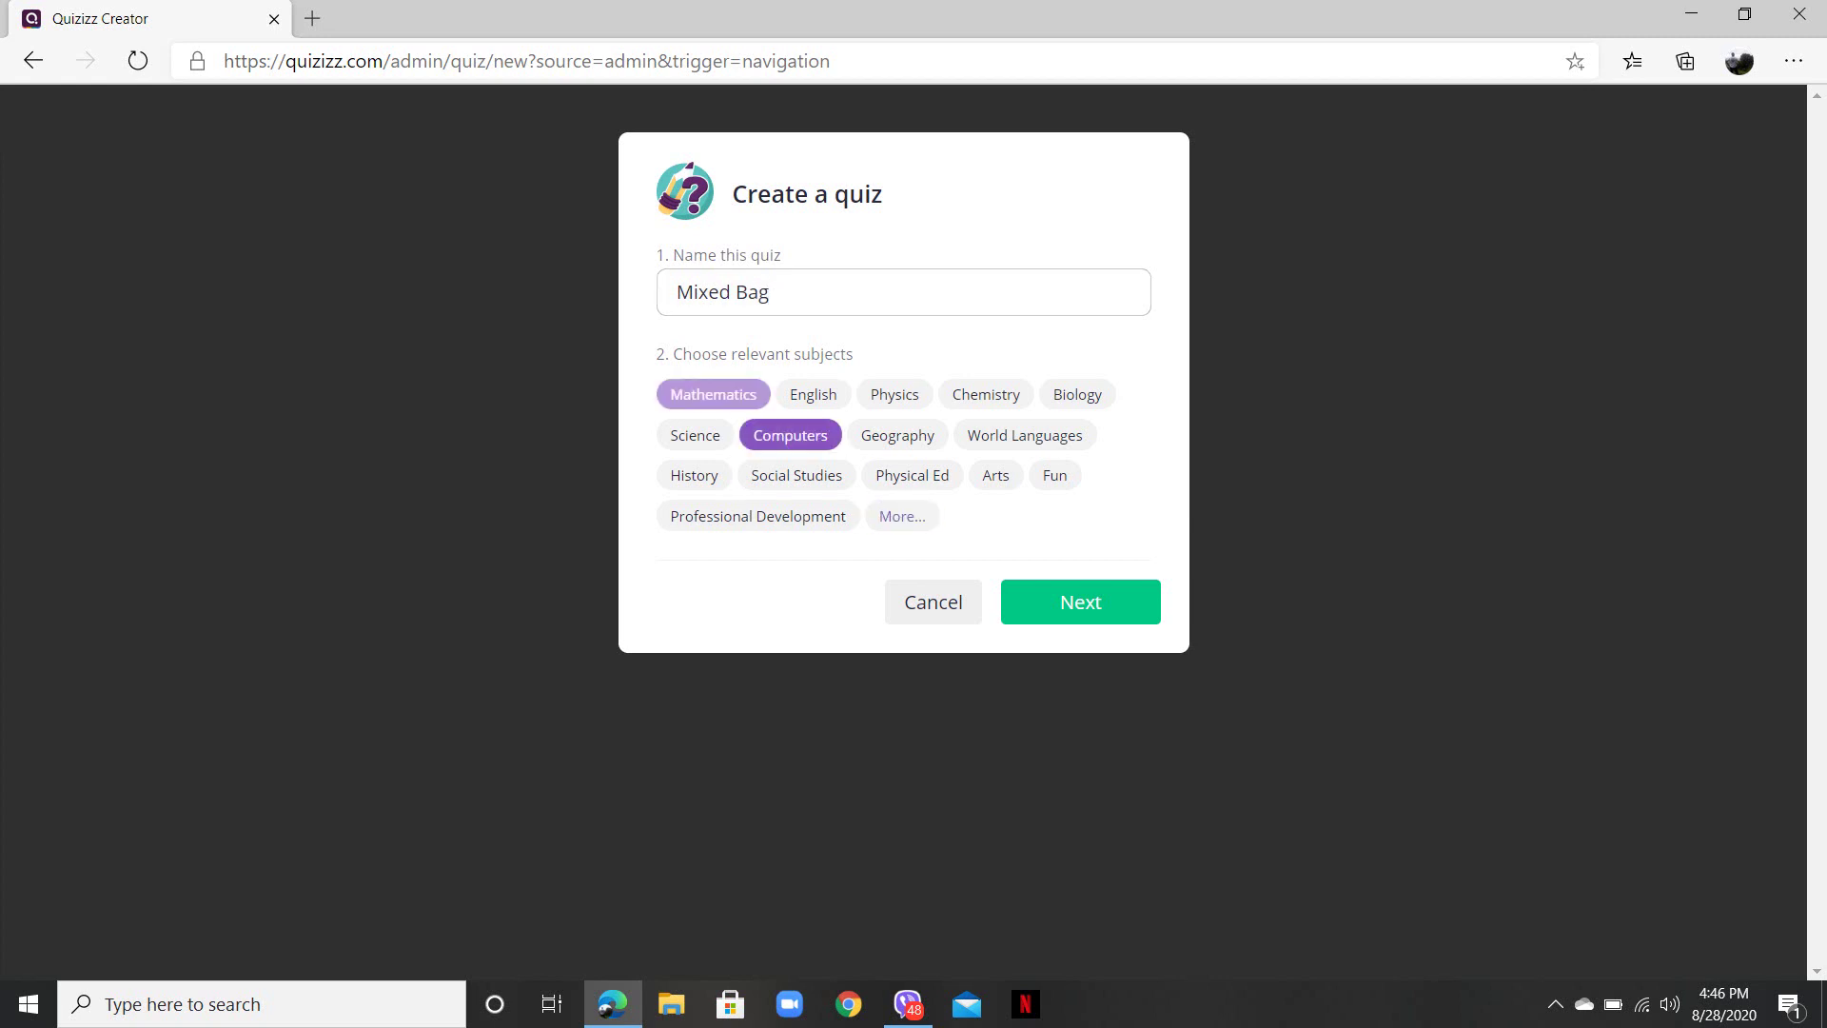
click(713, 394)
click(812, 394)
click(695, 435)
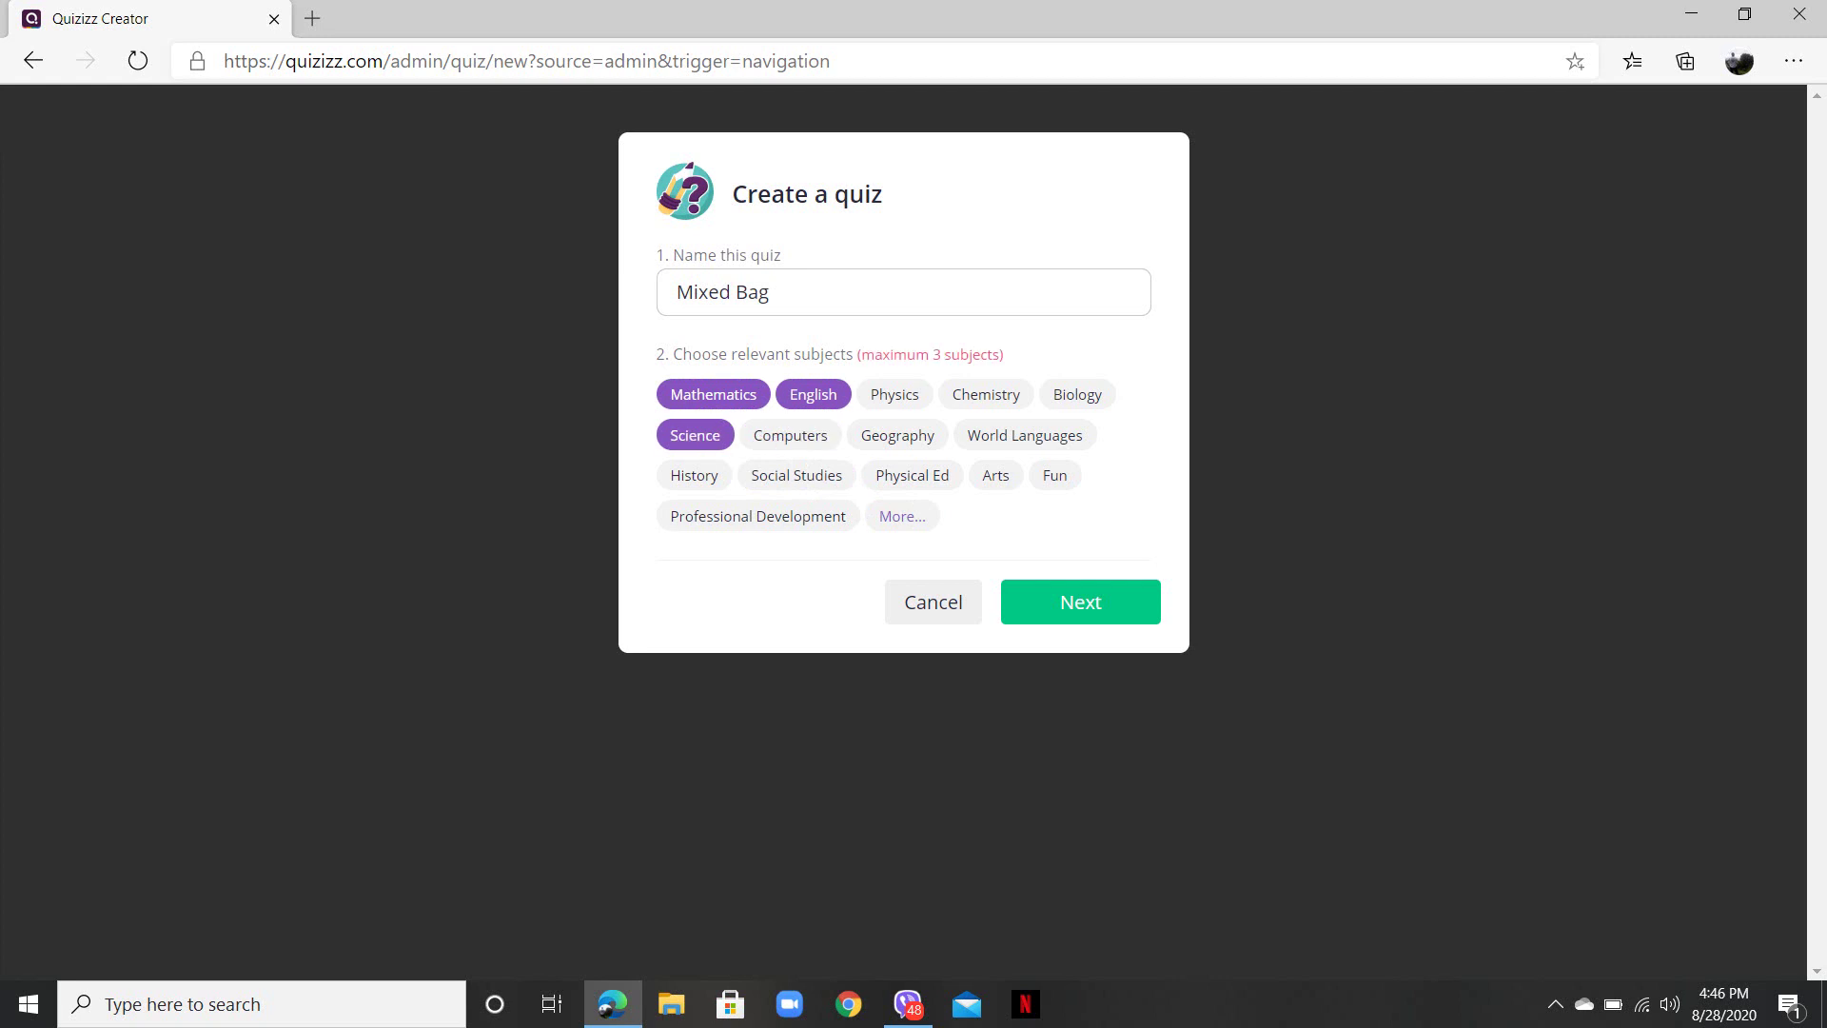
click(790, 435)
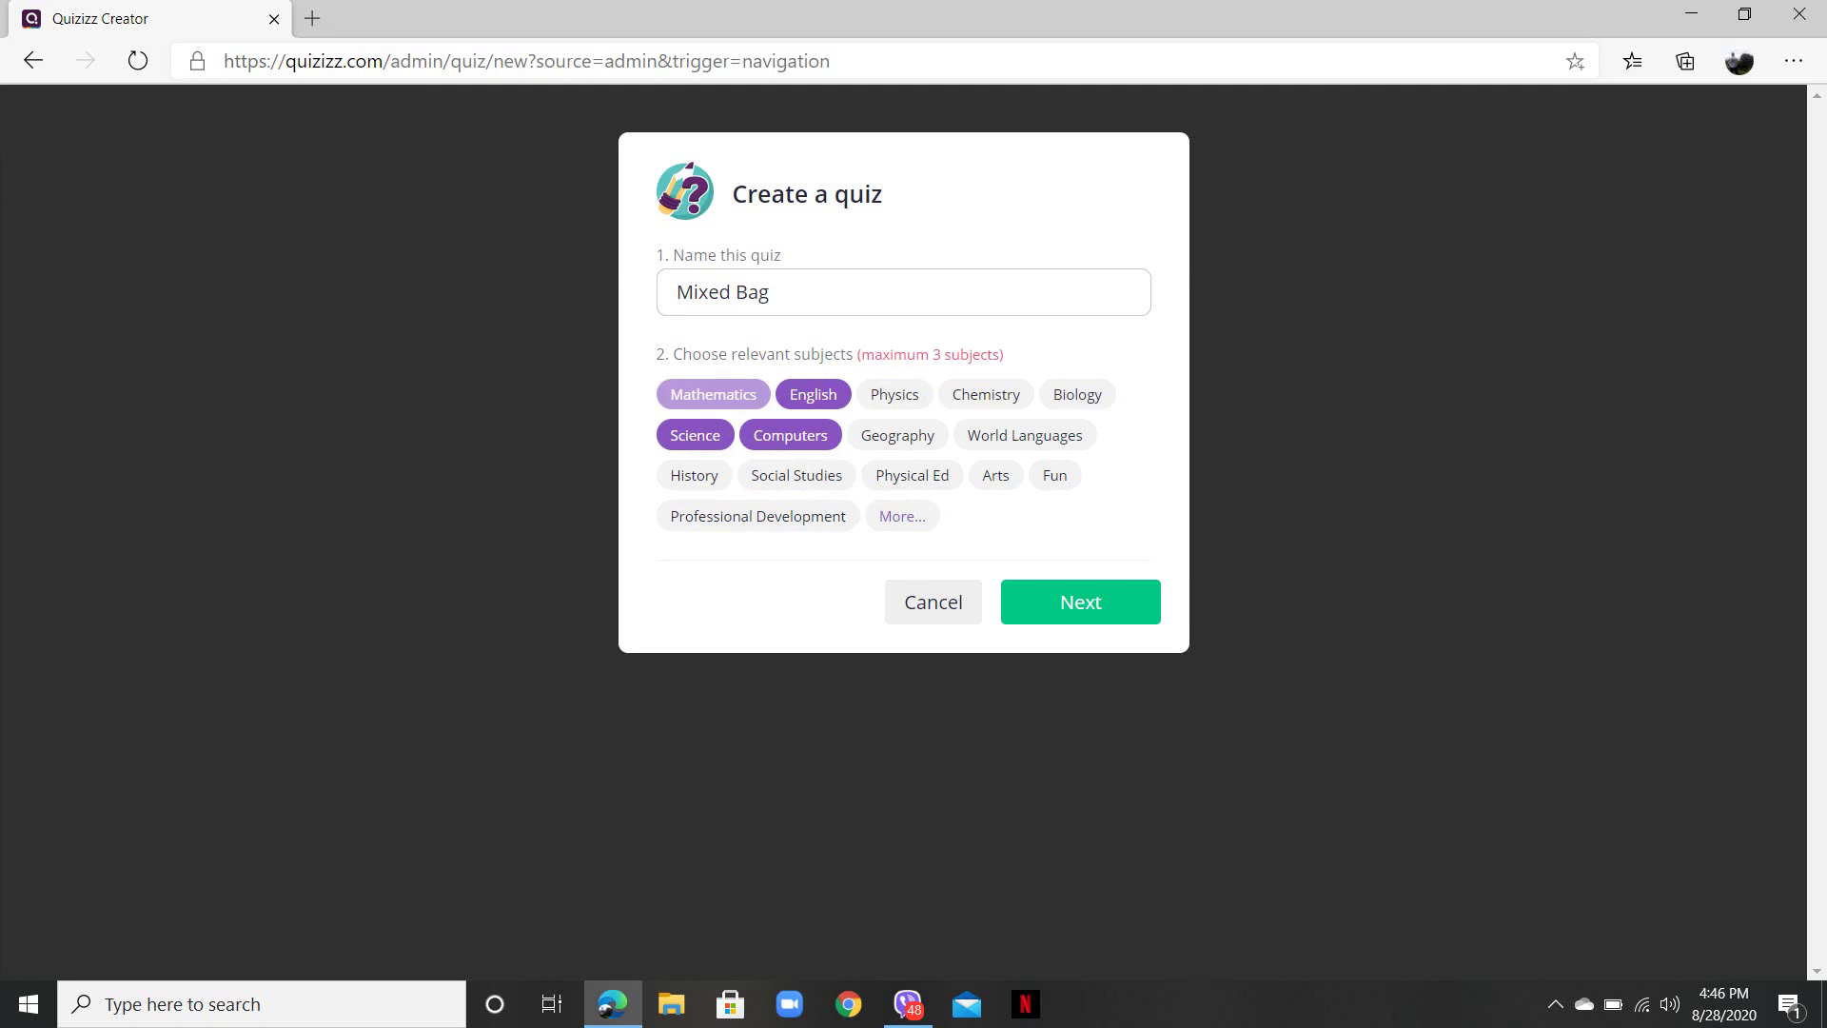
click(713, 394)
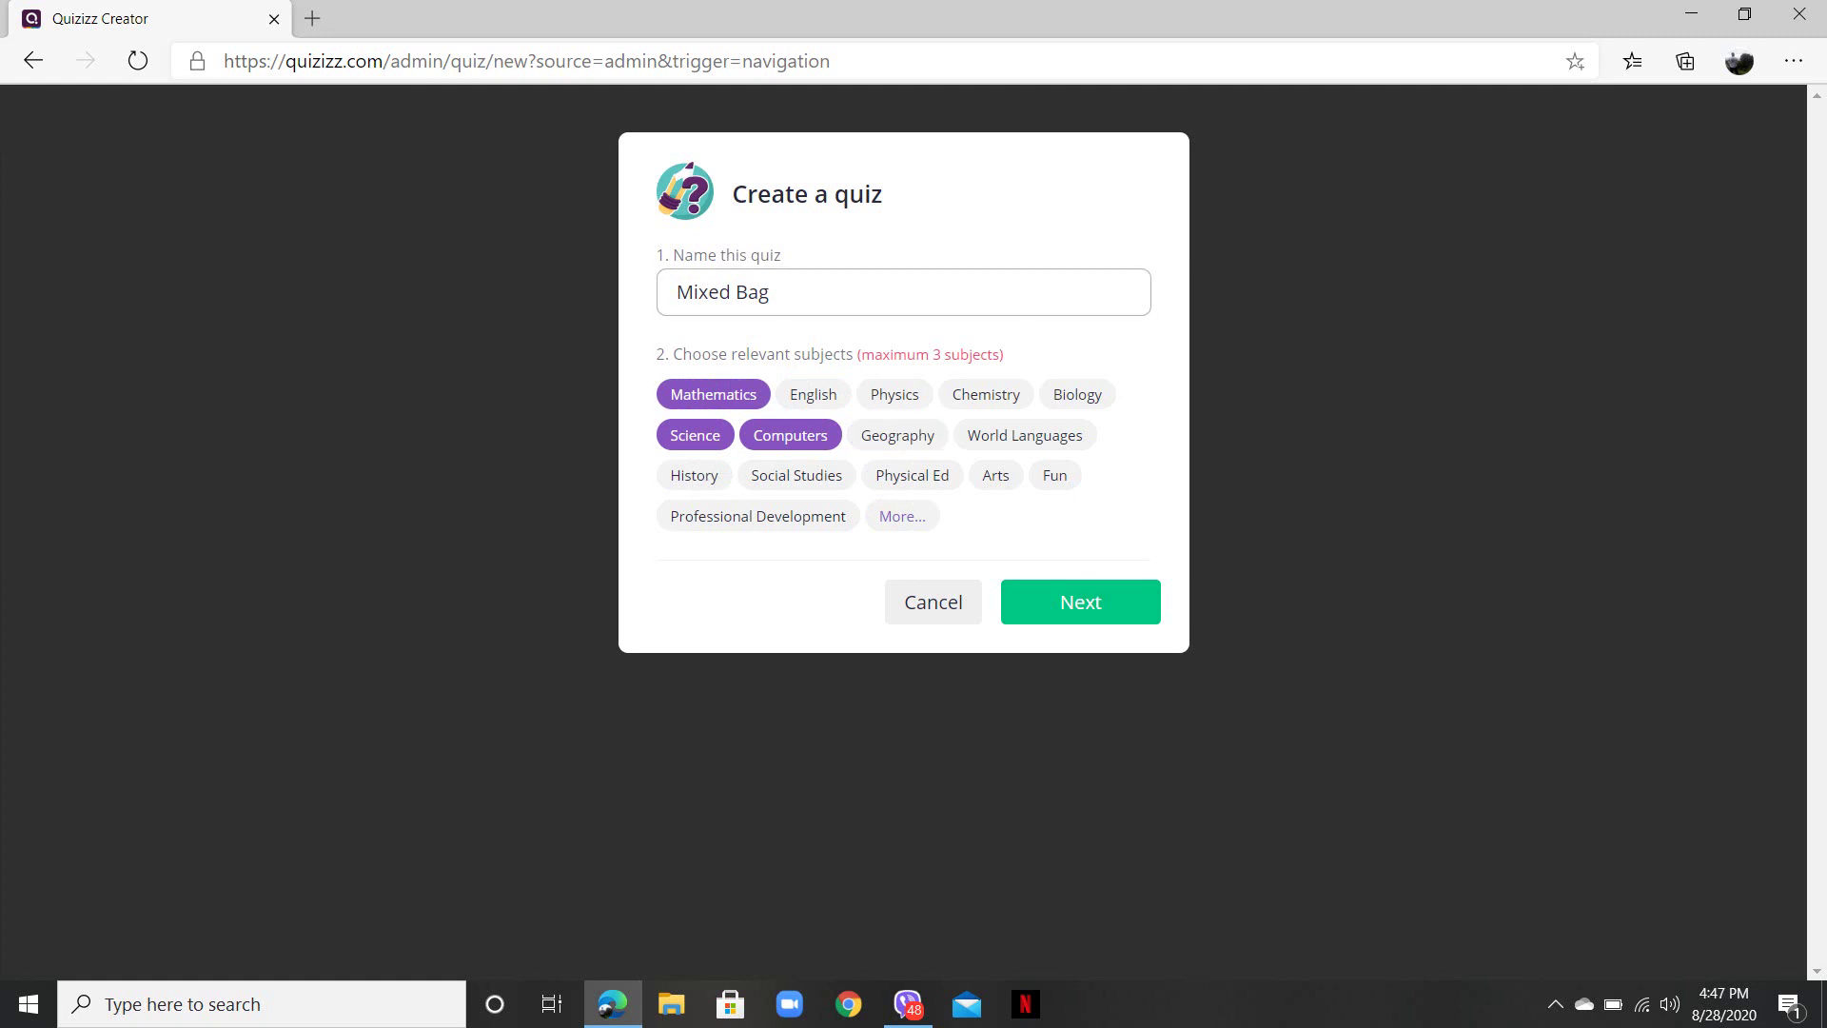
click(769, 292)
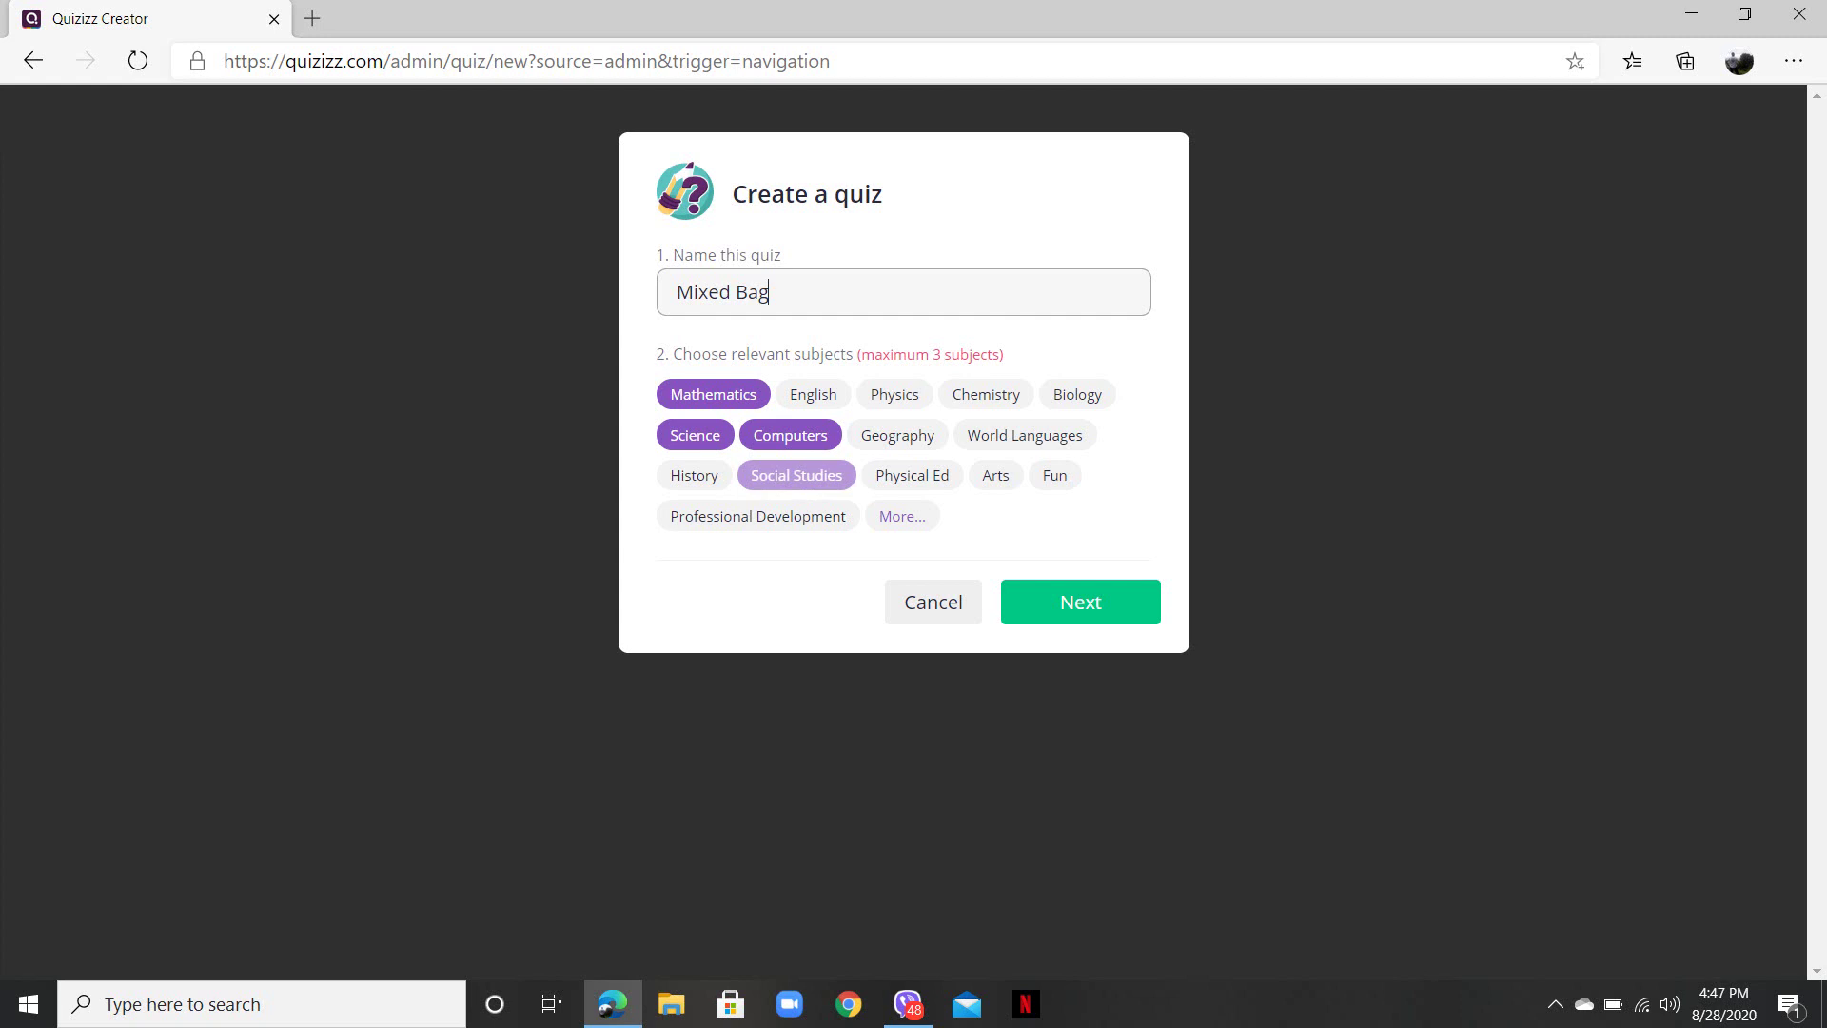
key(Return)
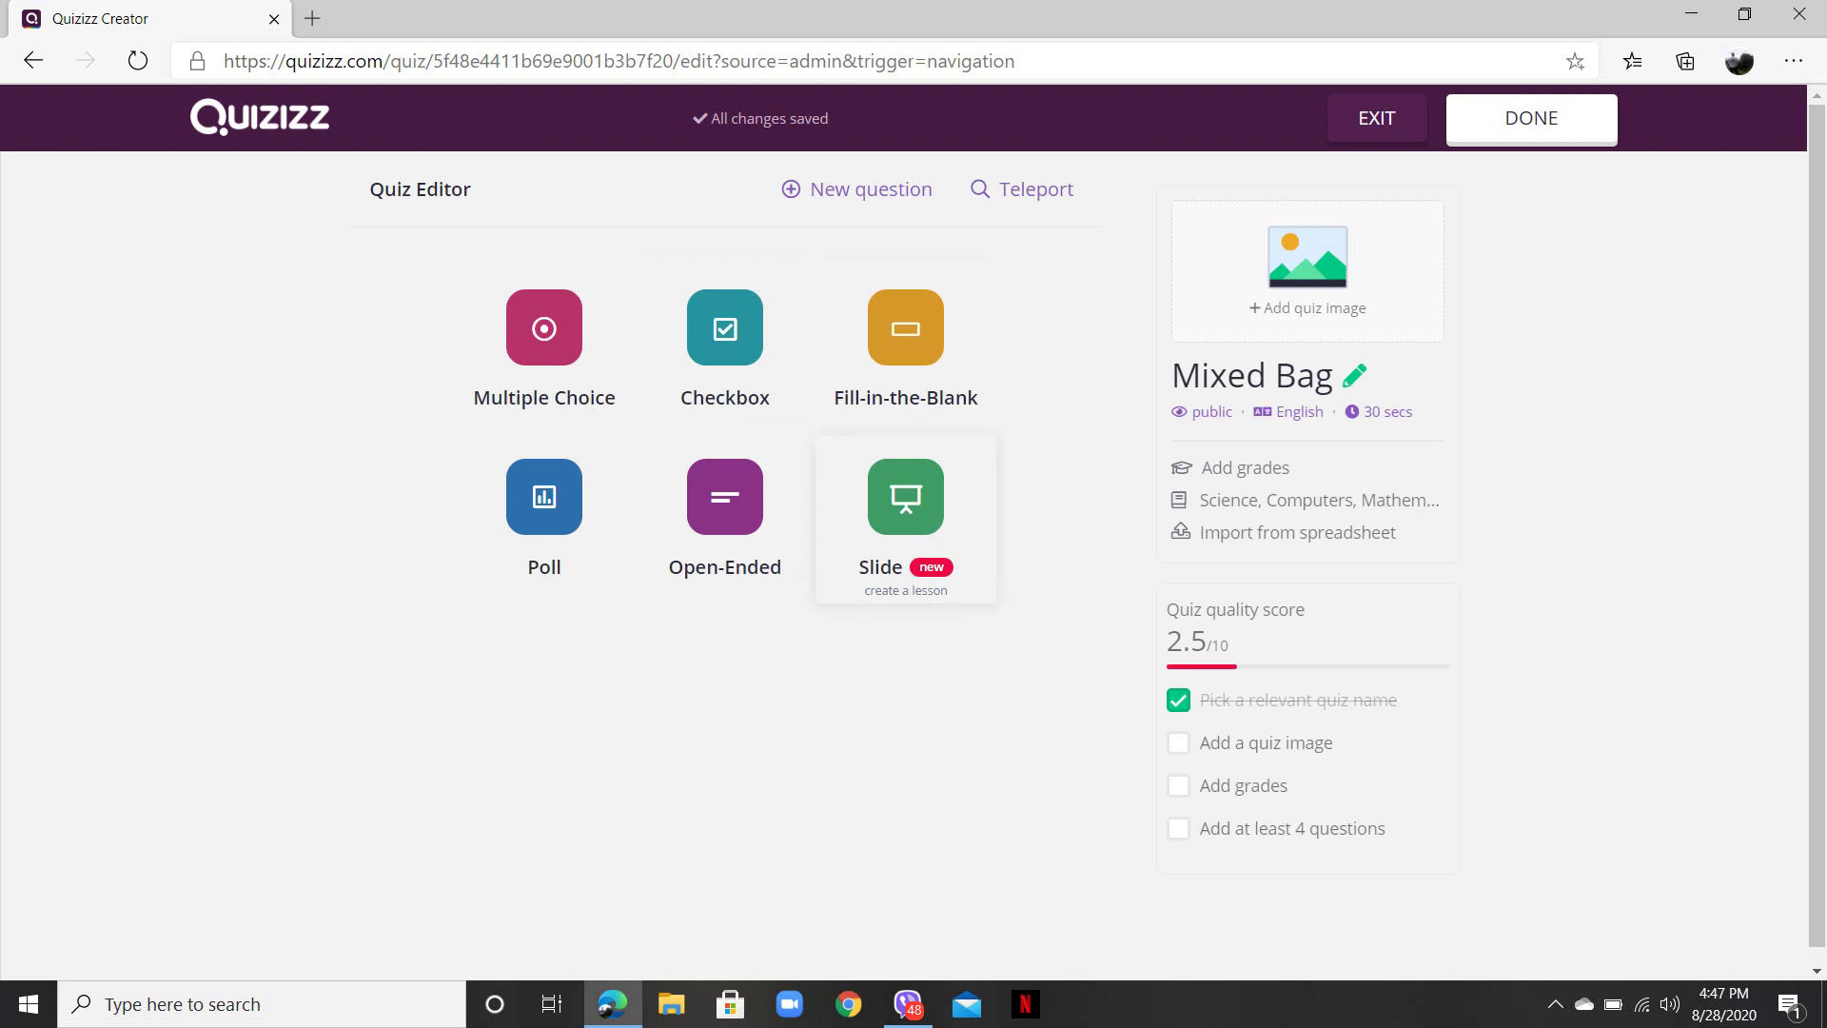
- Add a multiple-choice question reading 'Who is the father of computer?'
click(544, 347)
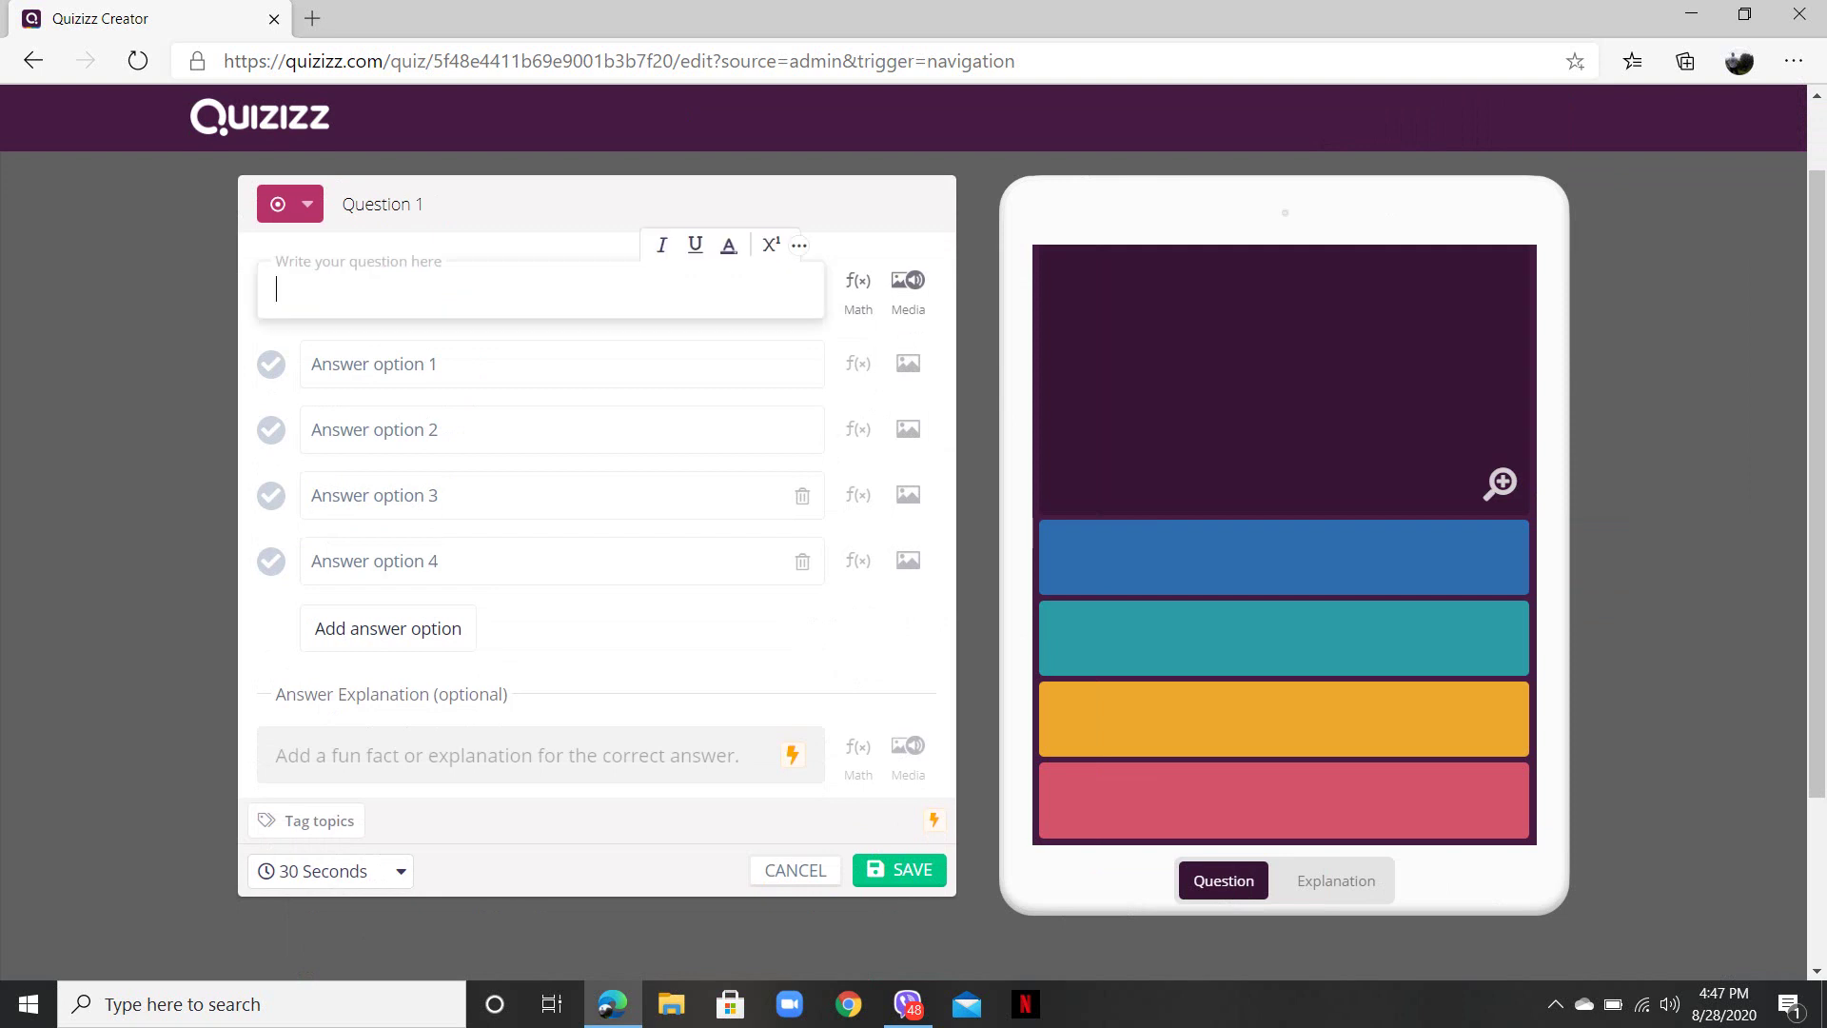
text(Who is )
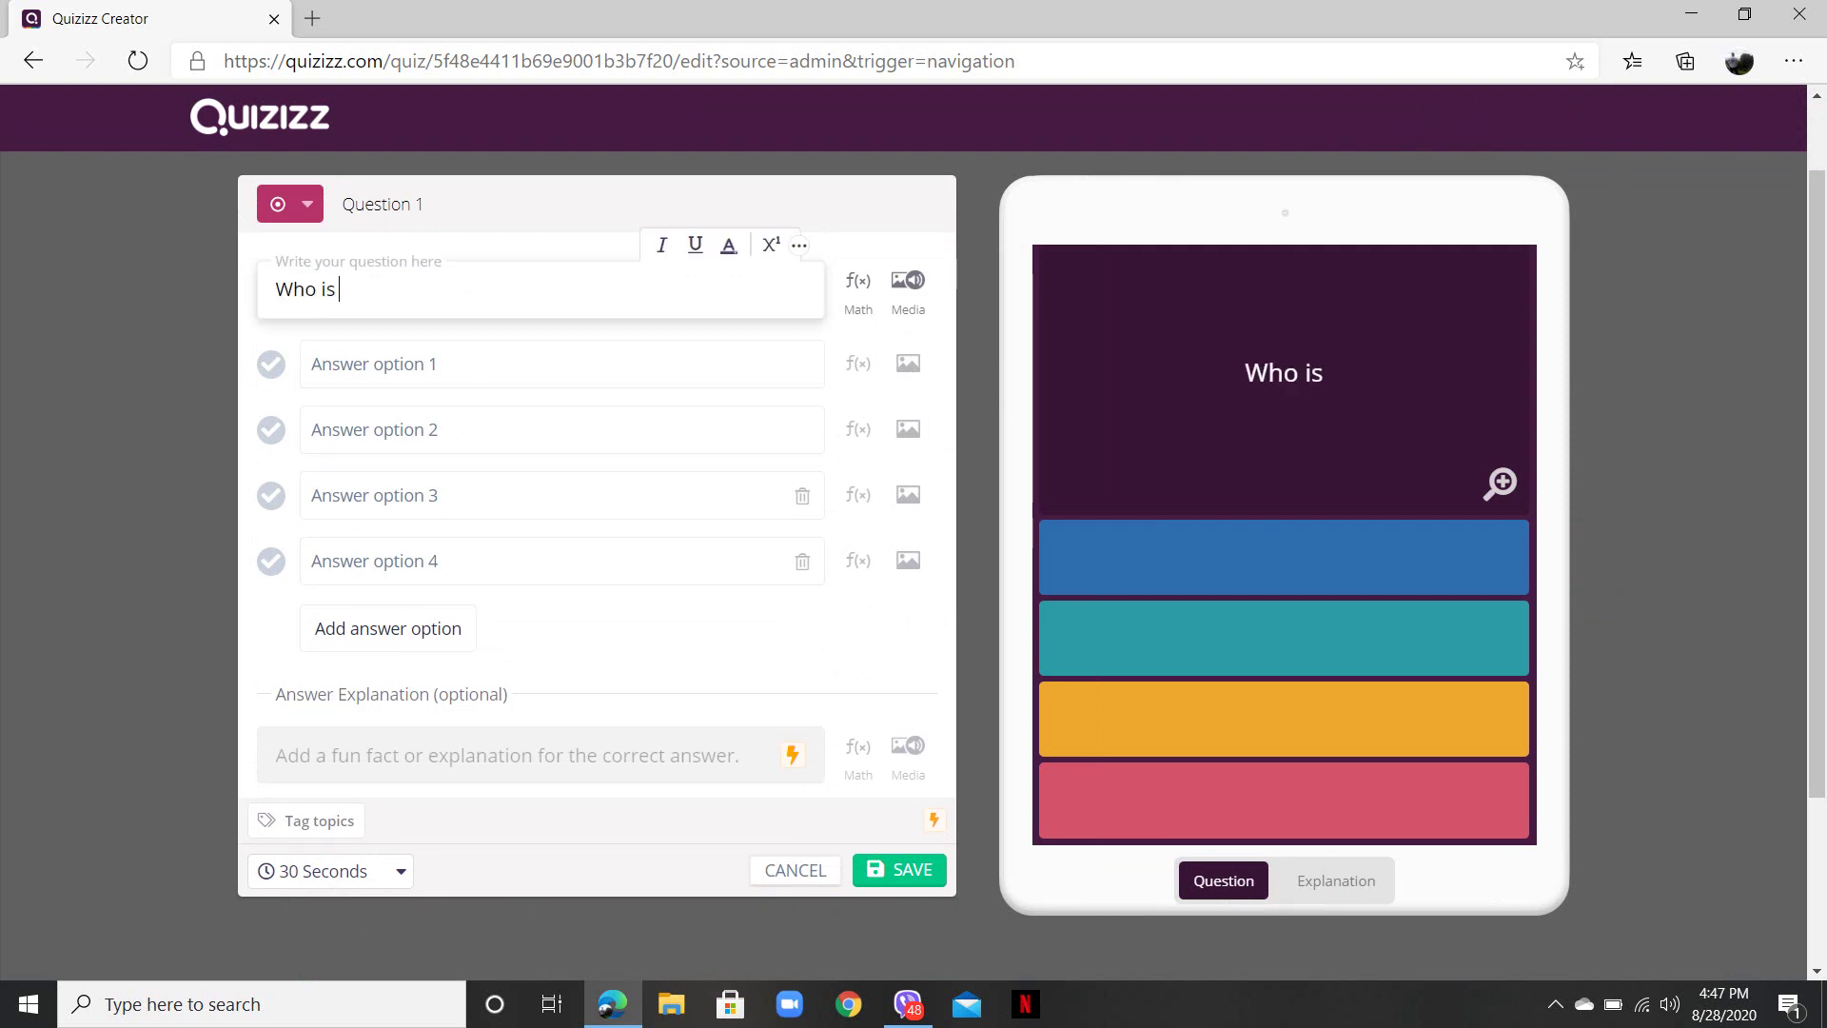
text(the fatehr of)
key(BackSpace)
key(BackSpace)
key(BackSpace)
key(BackSpace)
key(BackSpace)
key(BackSpace)
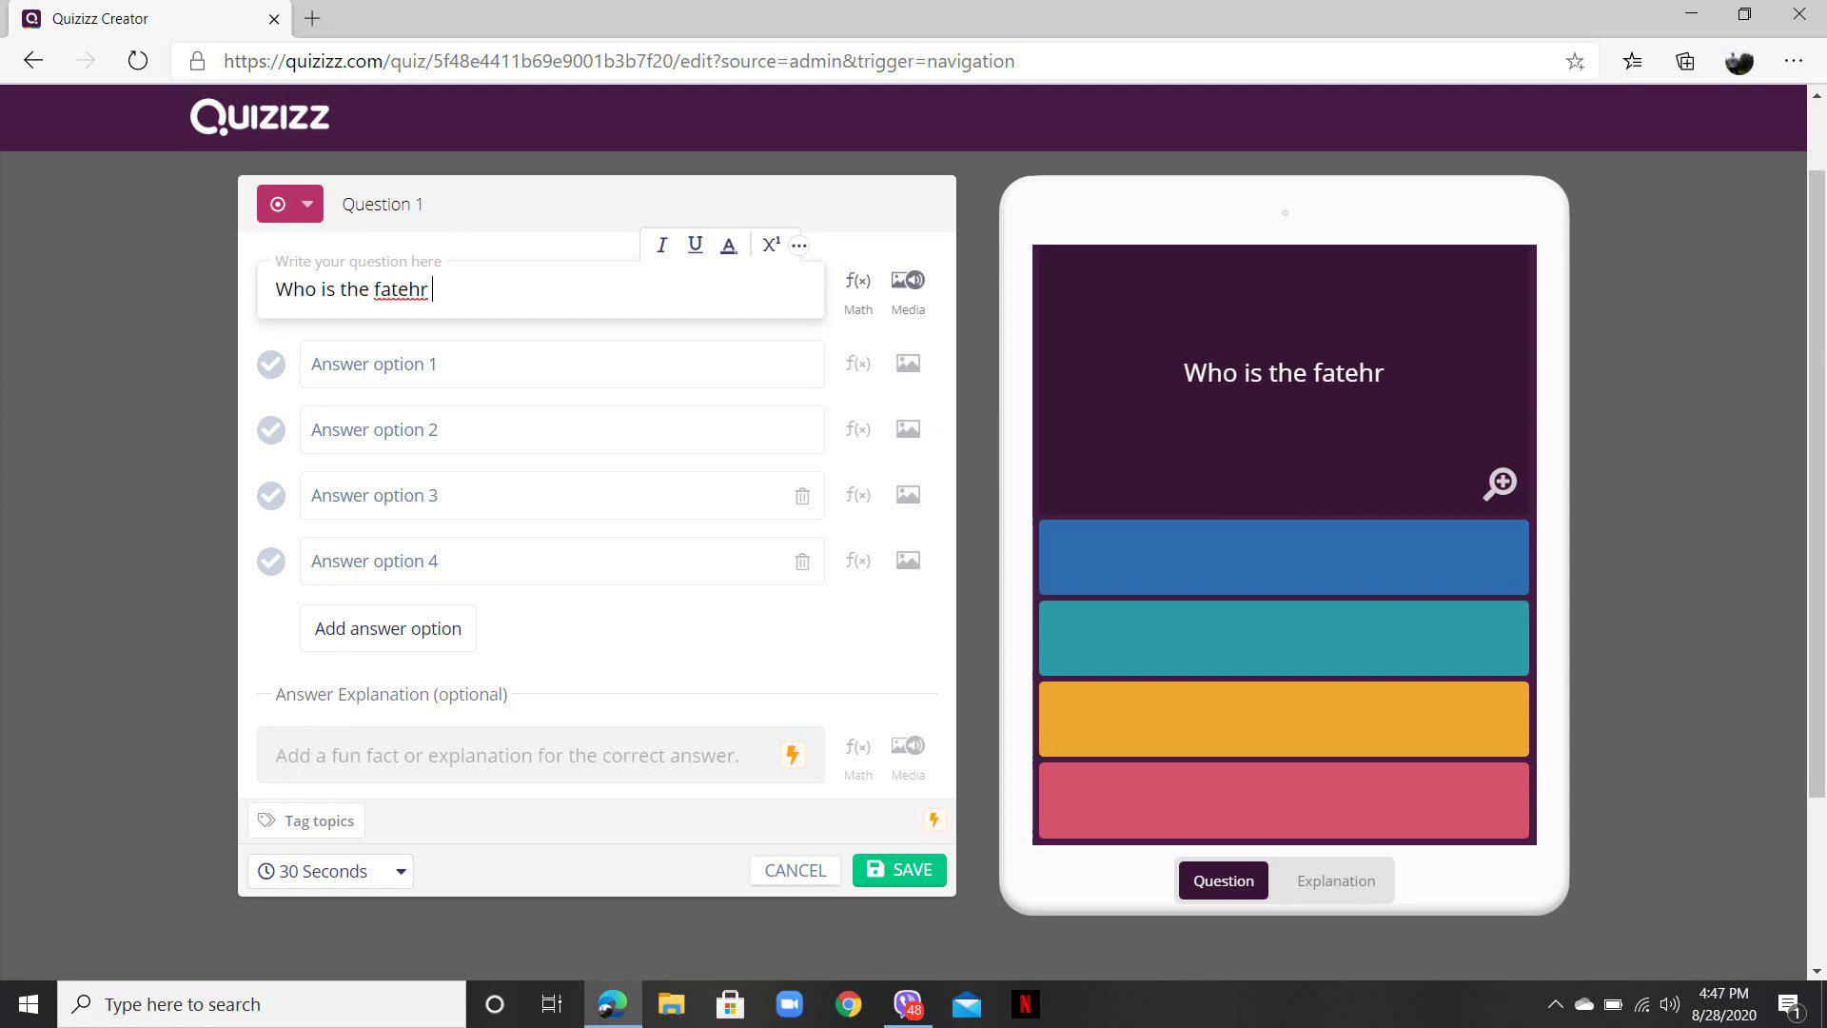
text(her of co)
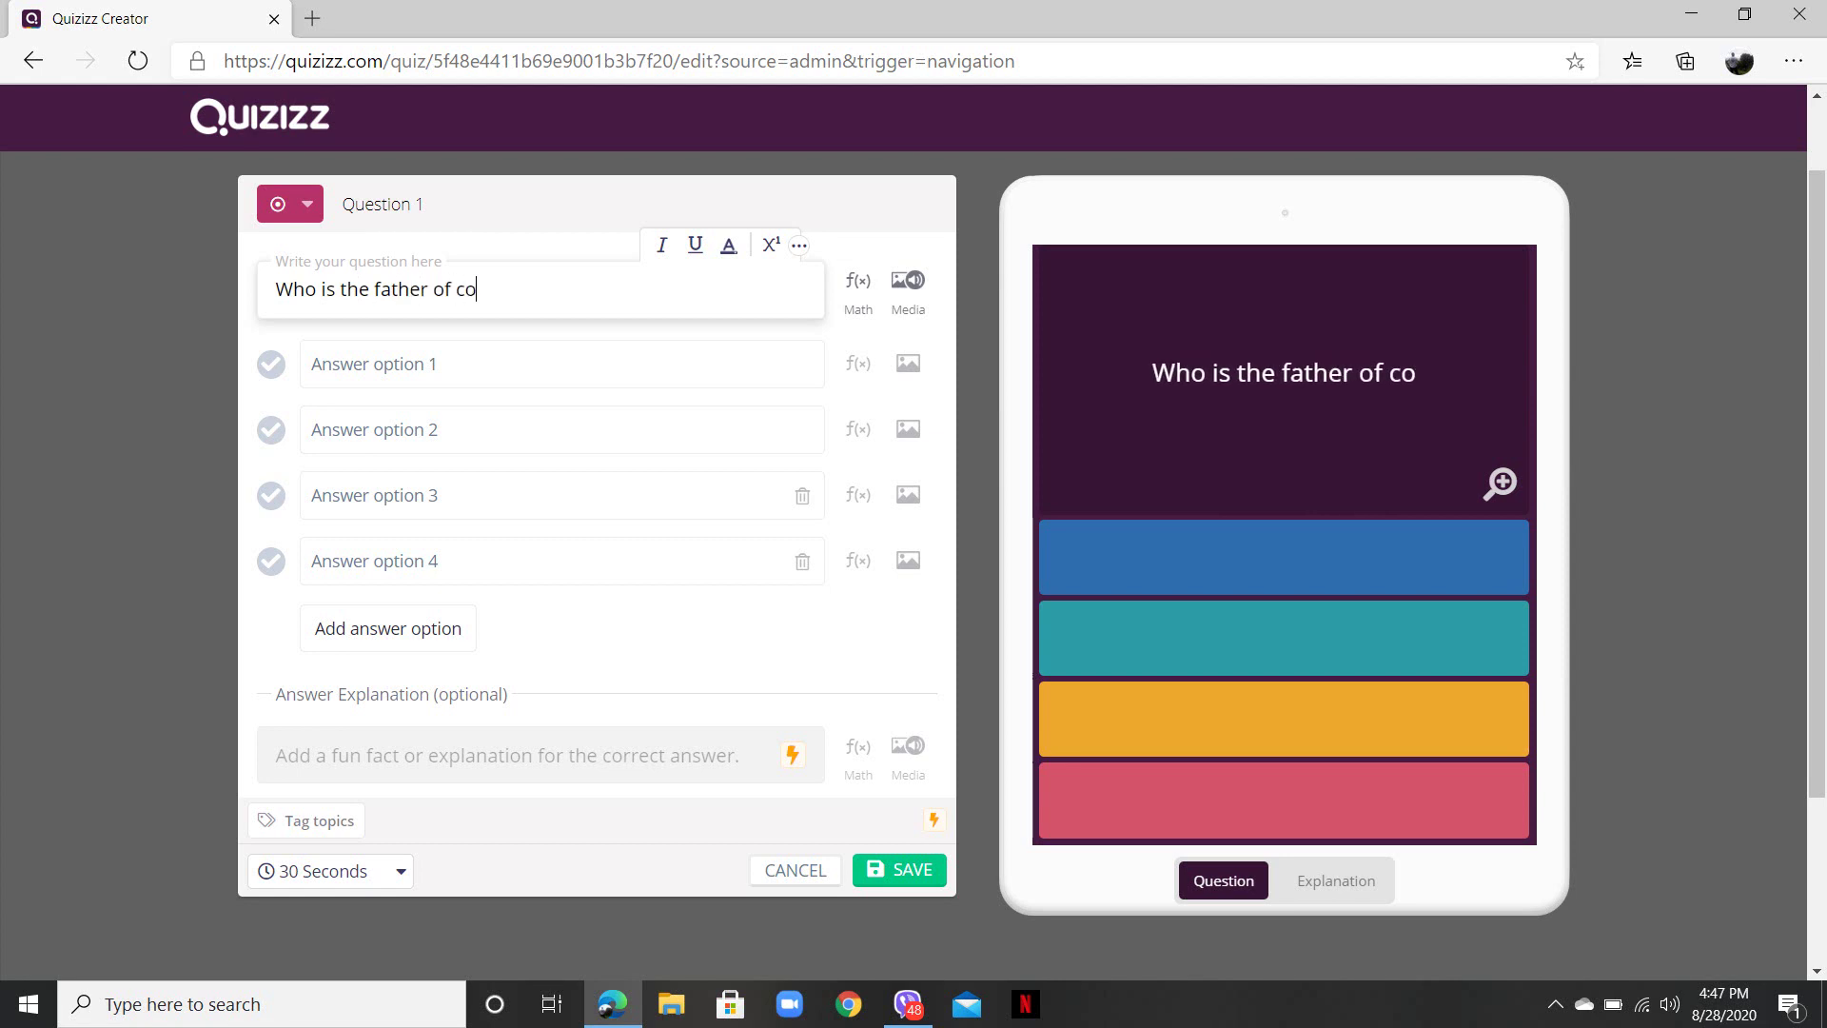
text(mputer?)
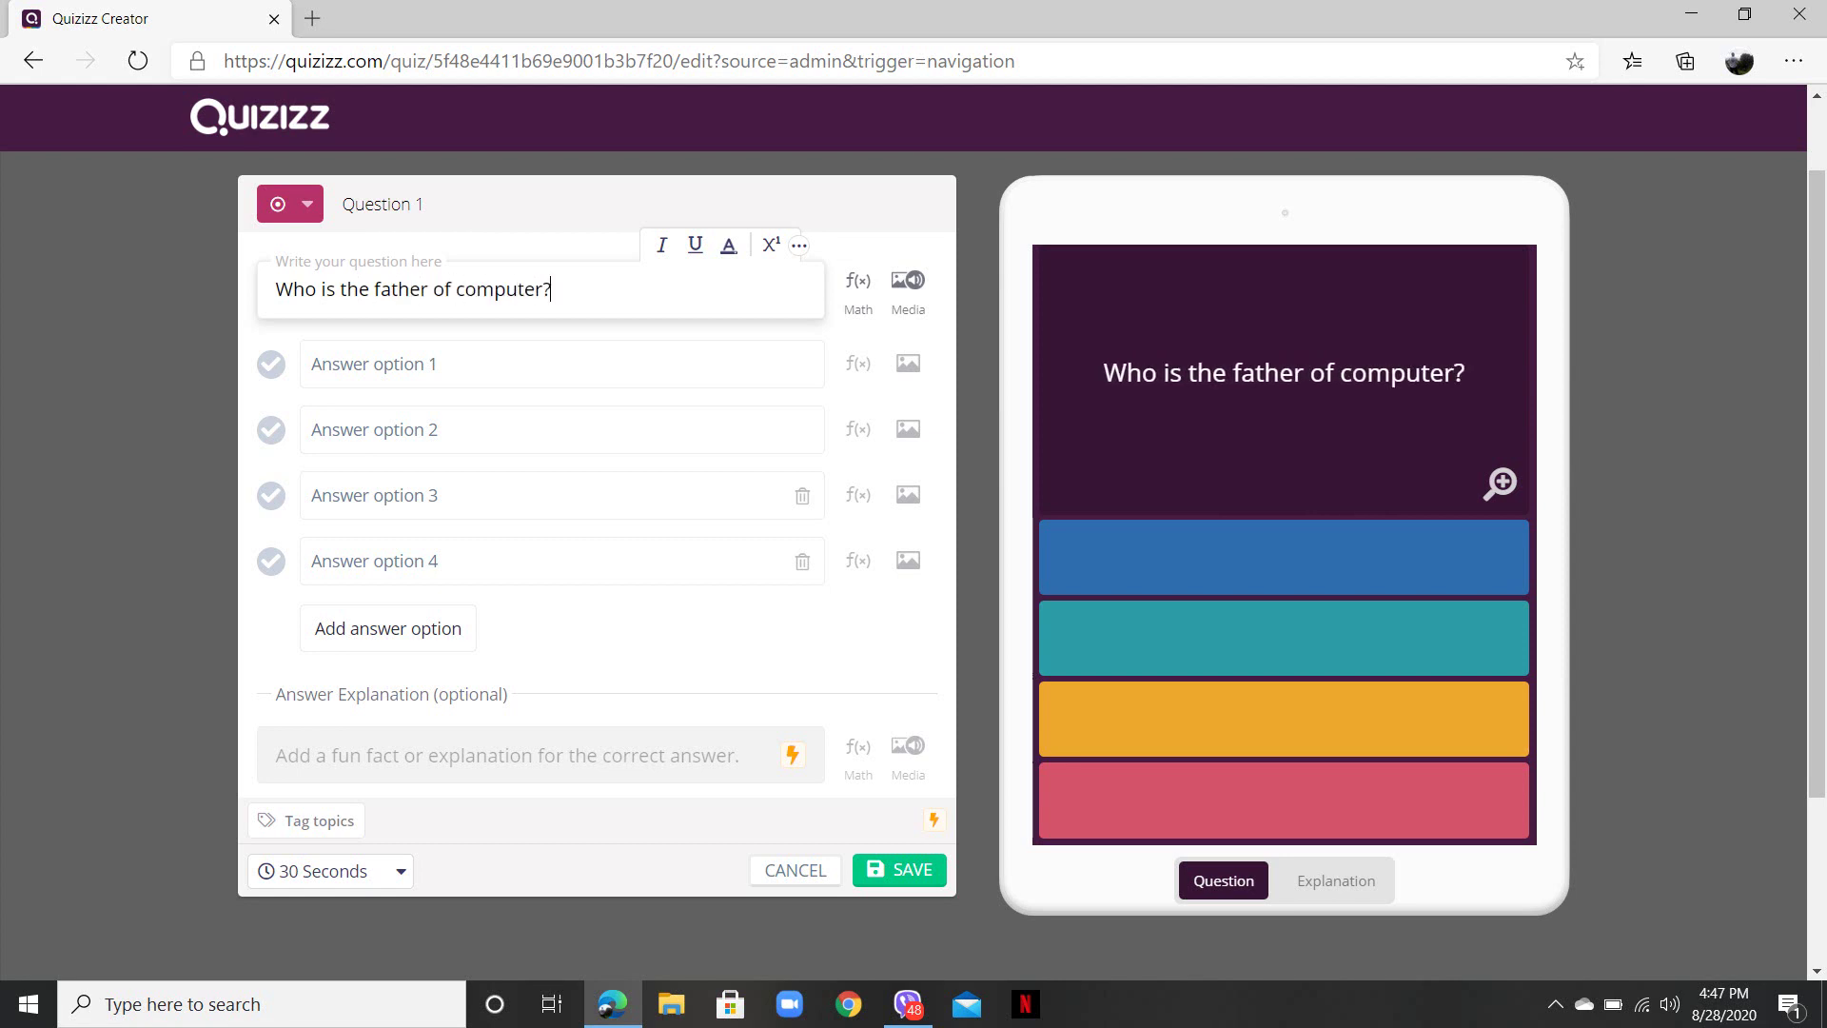
- Enter answers Charles Dickens, Charles Hawkins, Charles Babbage and None, marking Charles Babbage correct
click(562, 364)
text(Charles)
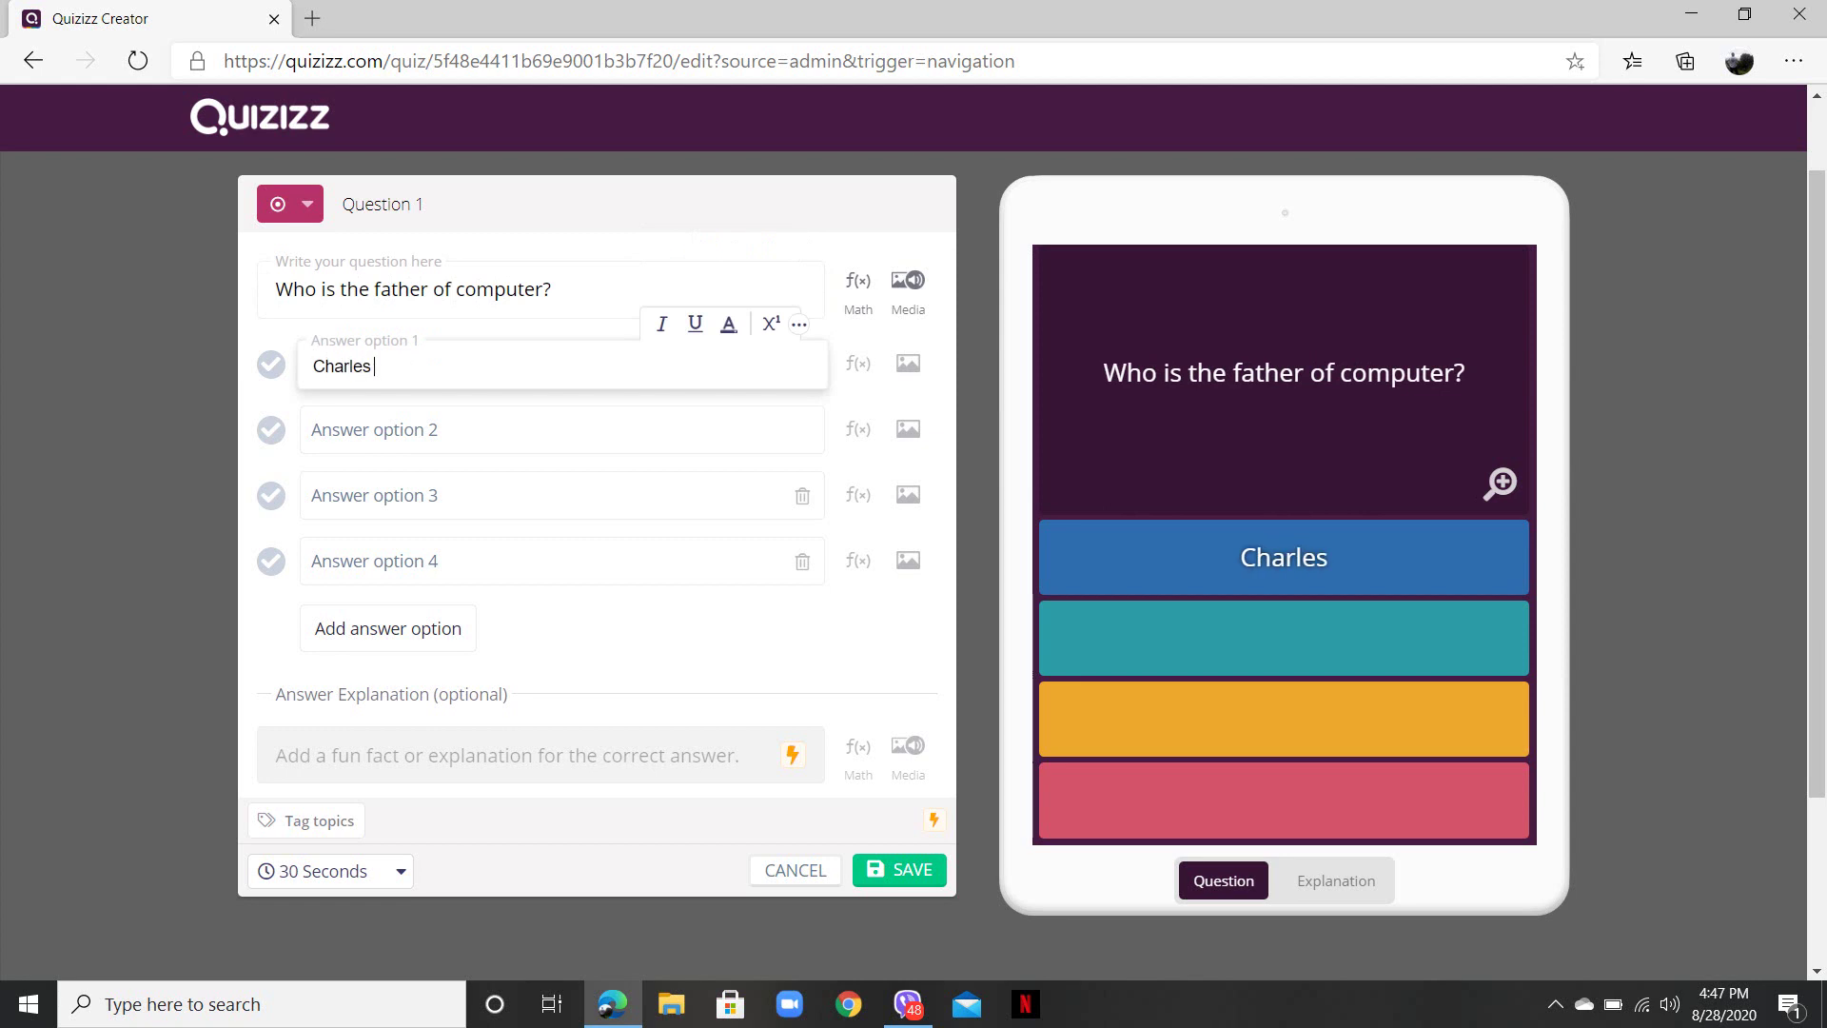
text( Dicken)
text(s)
key(Tab)
text(Charles)
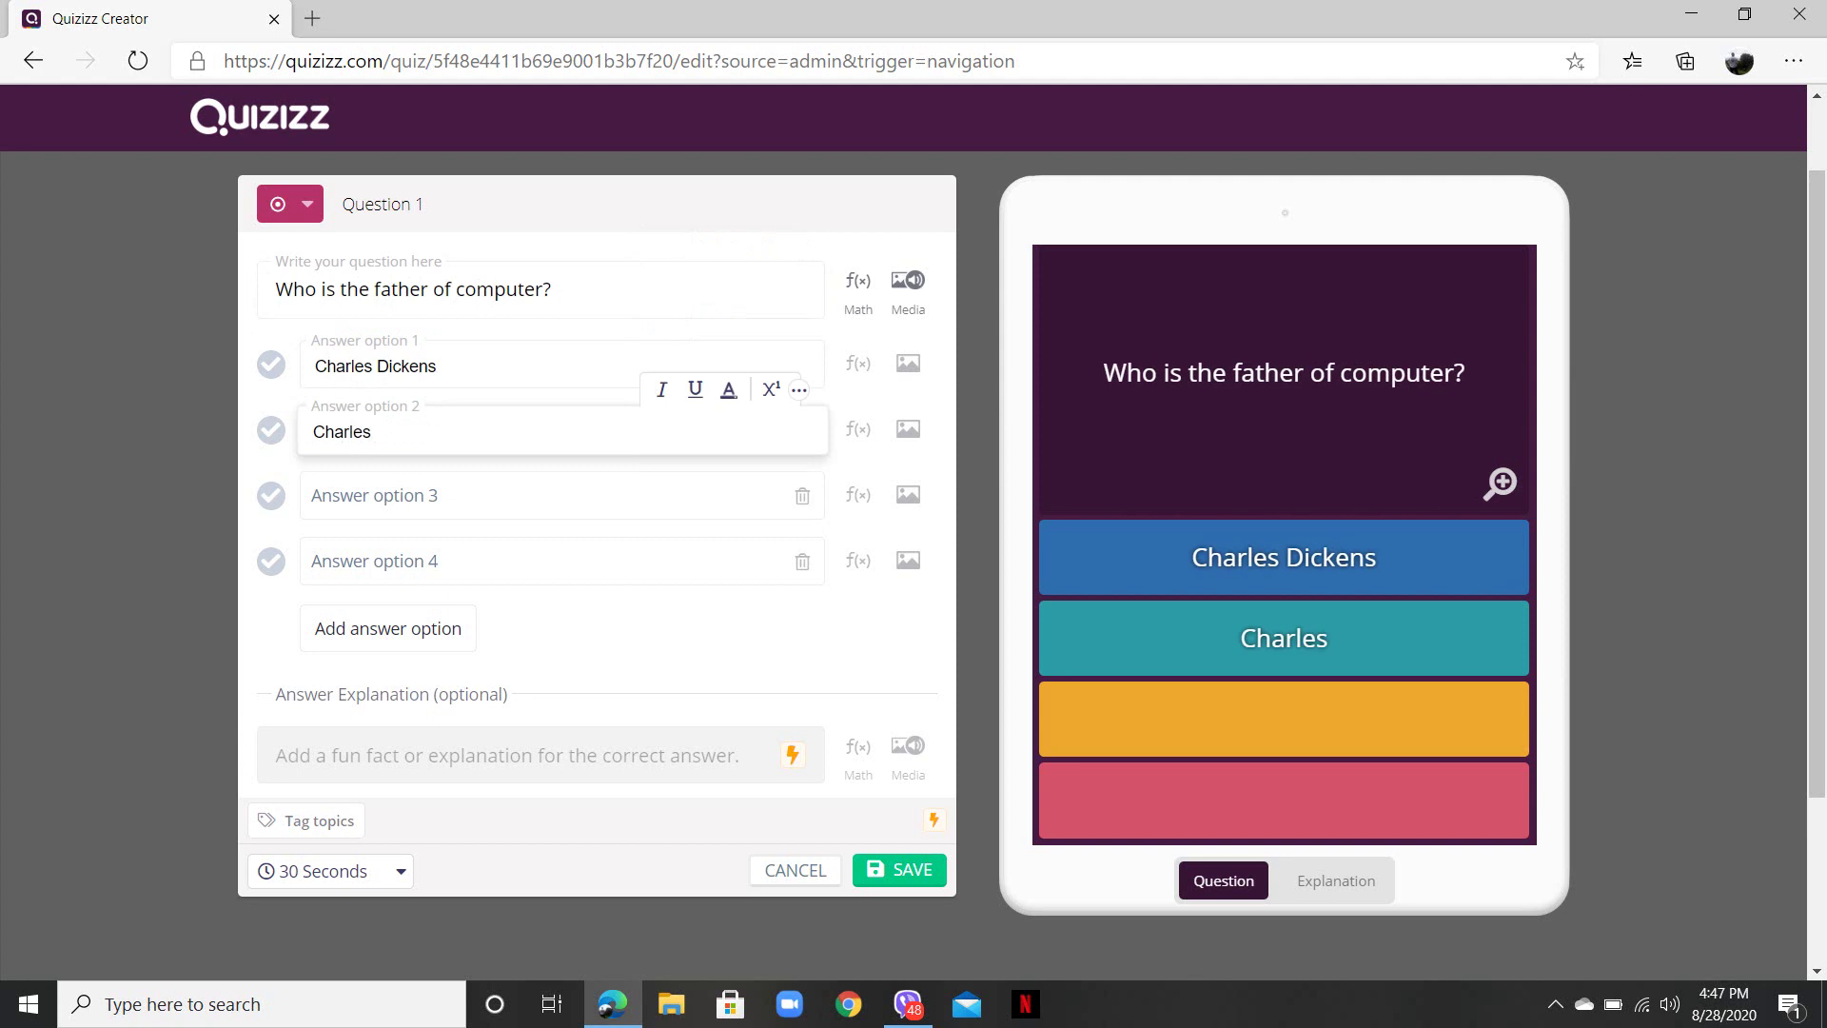
text( Hawkin)
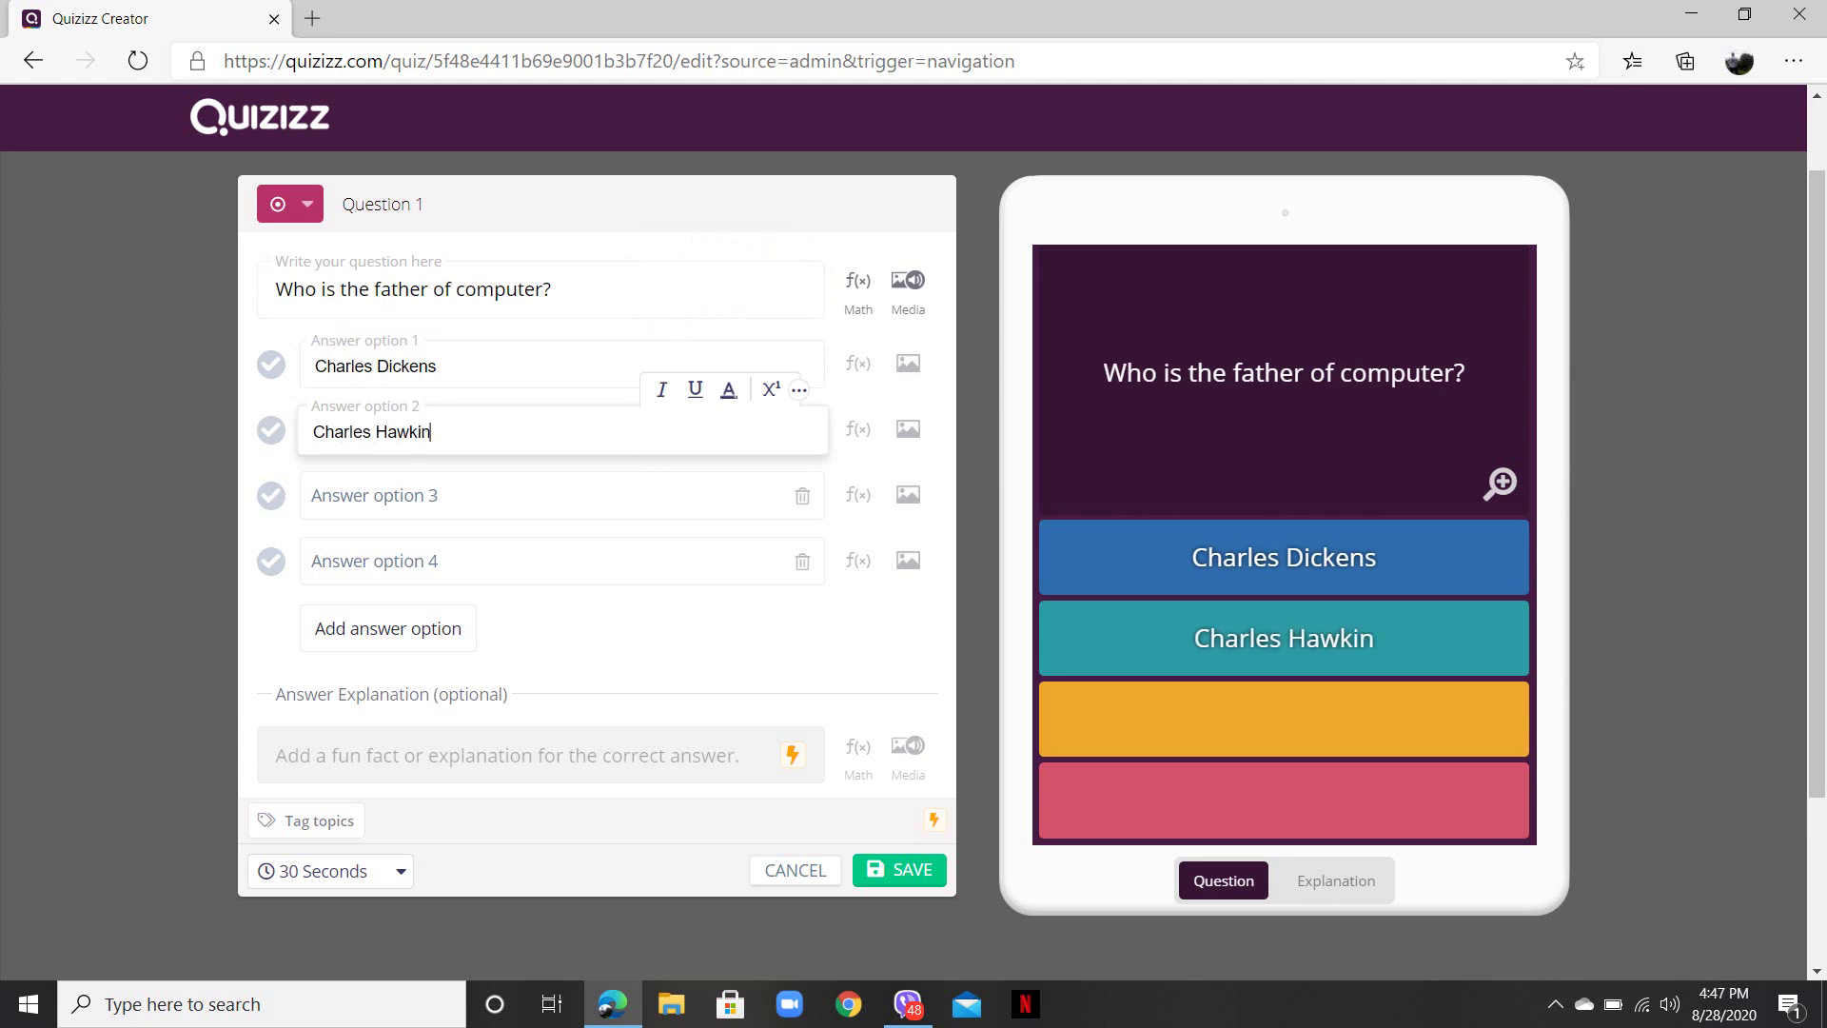
text(s)
key(Tab)
text(Cha)
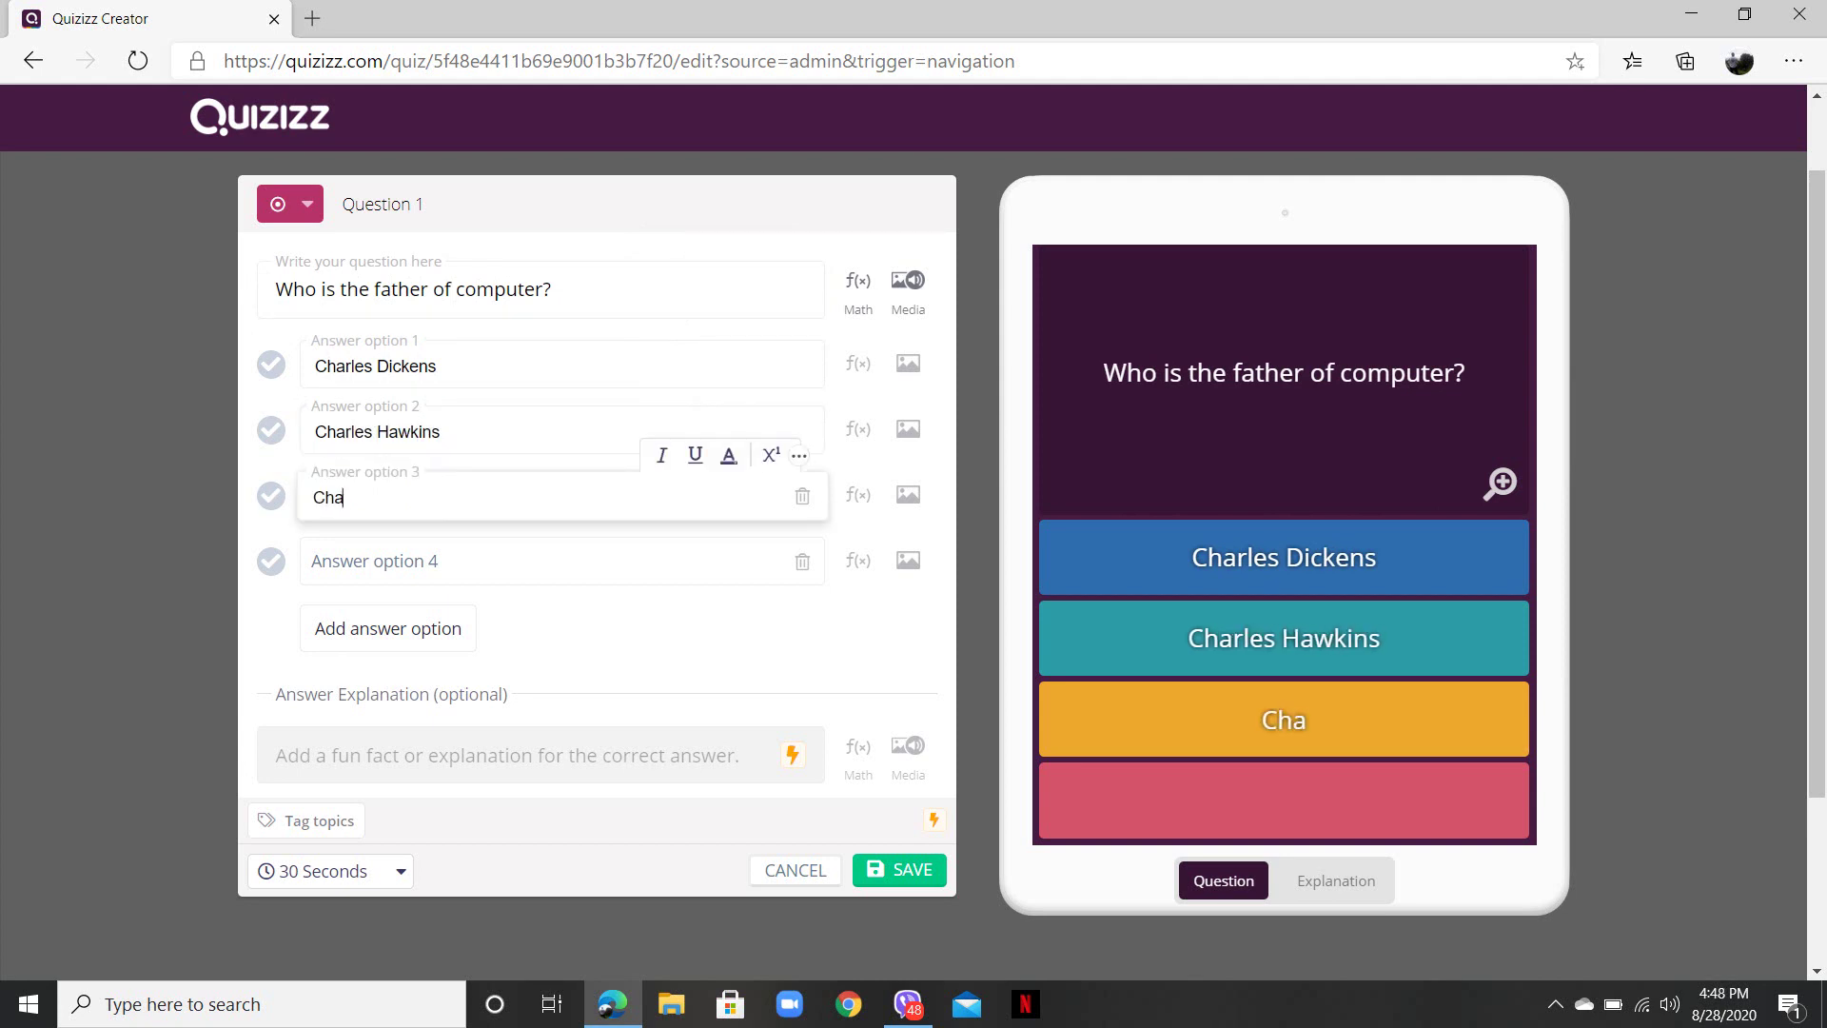
text(rles Babbage)
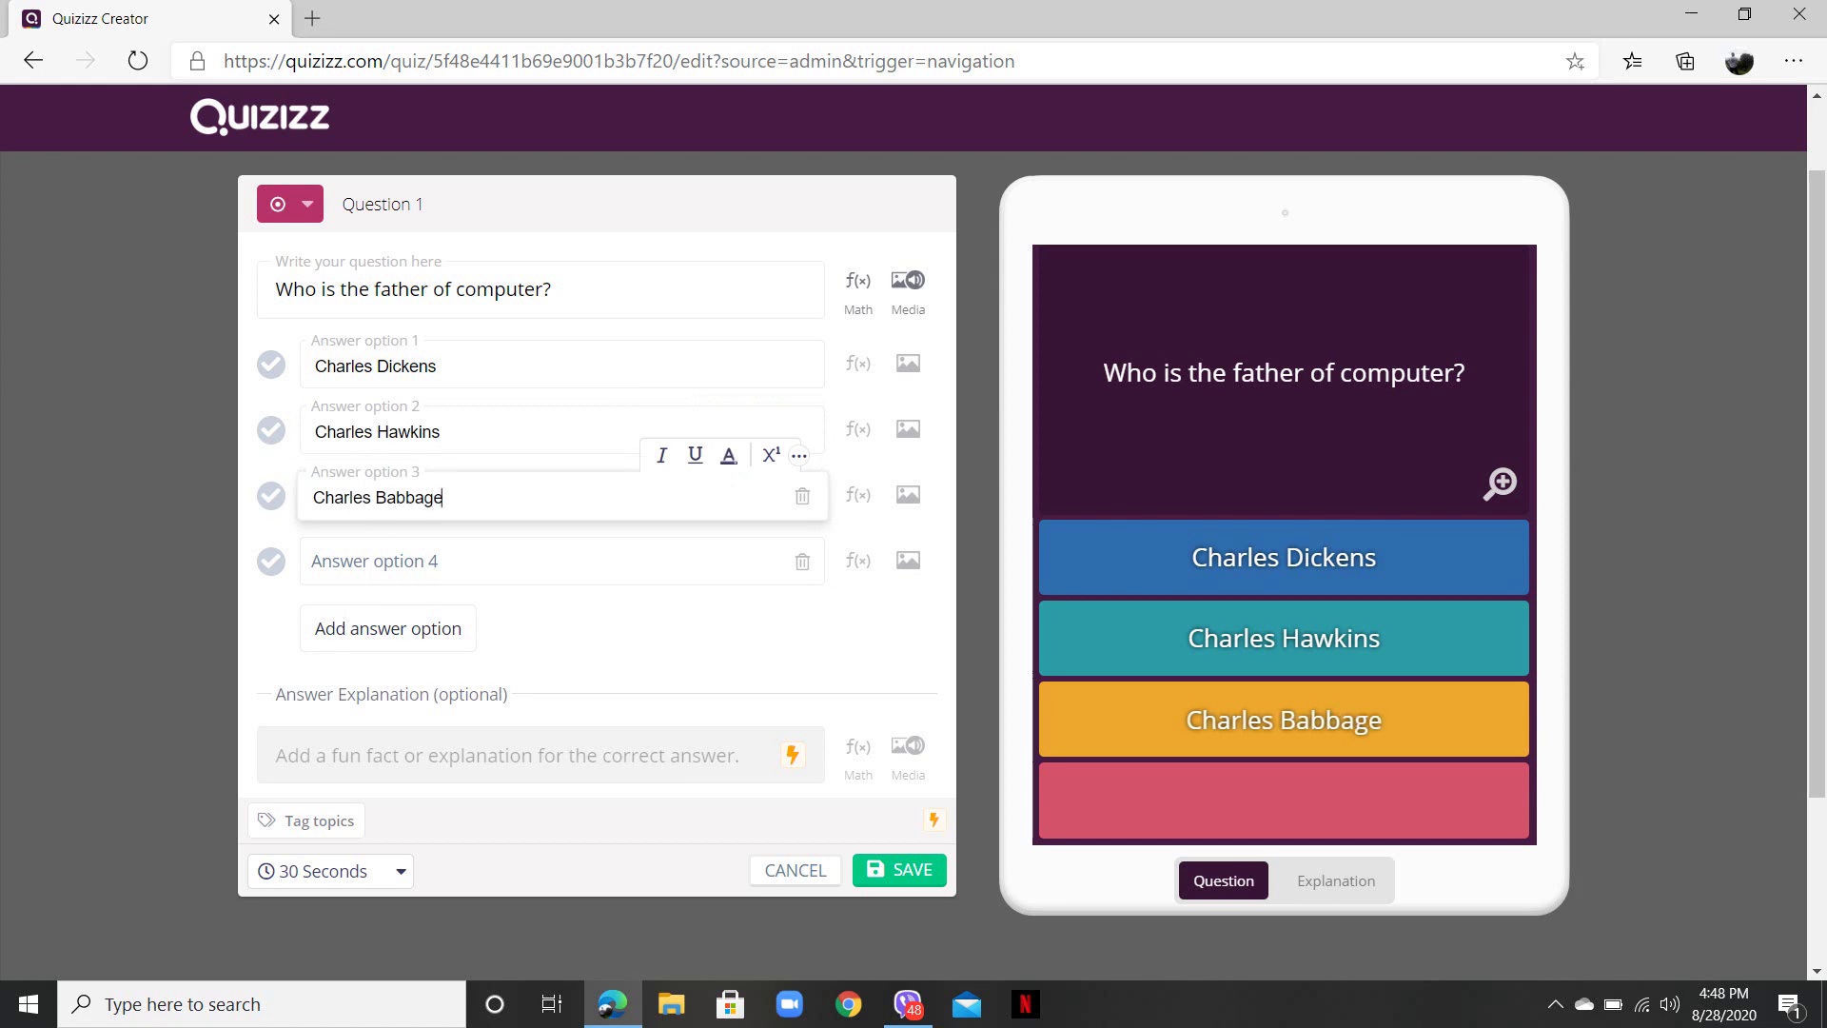
click(475, 561)
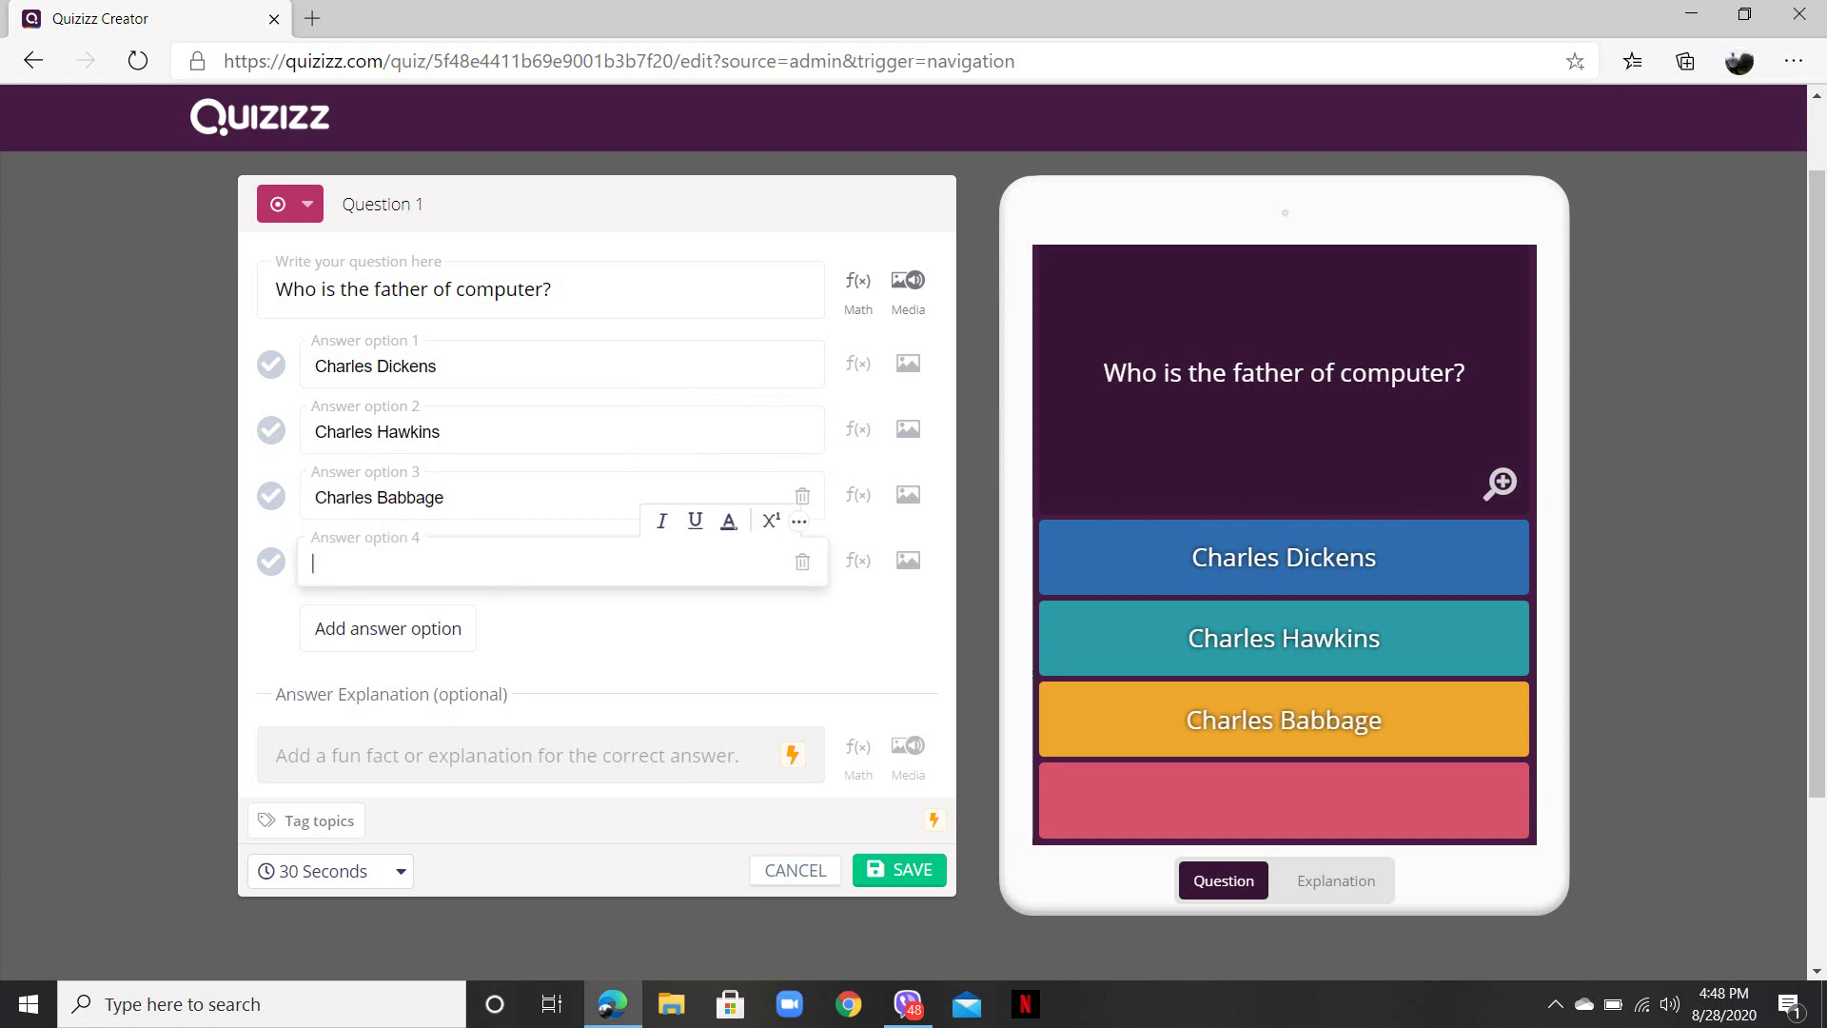
text(None)
click(271, 495)
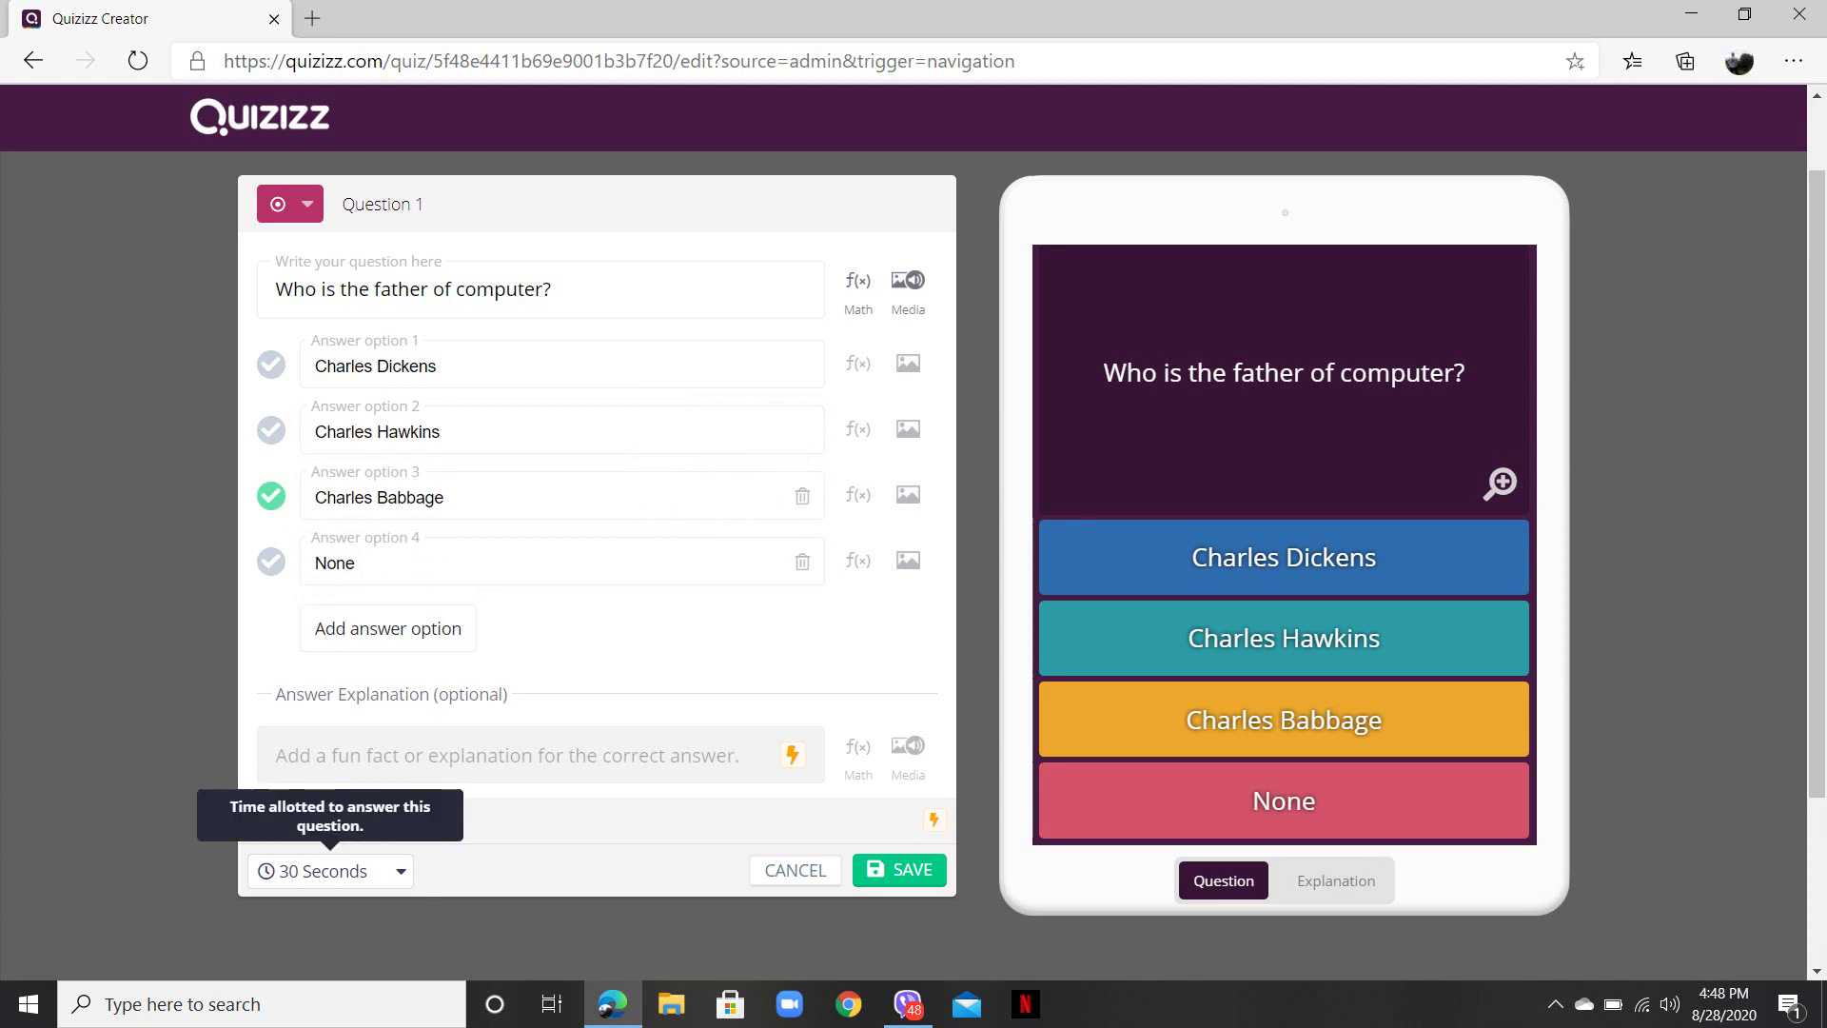
click(323, 870)
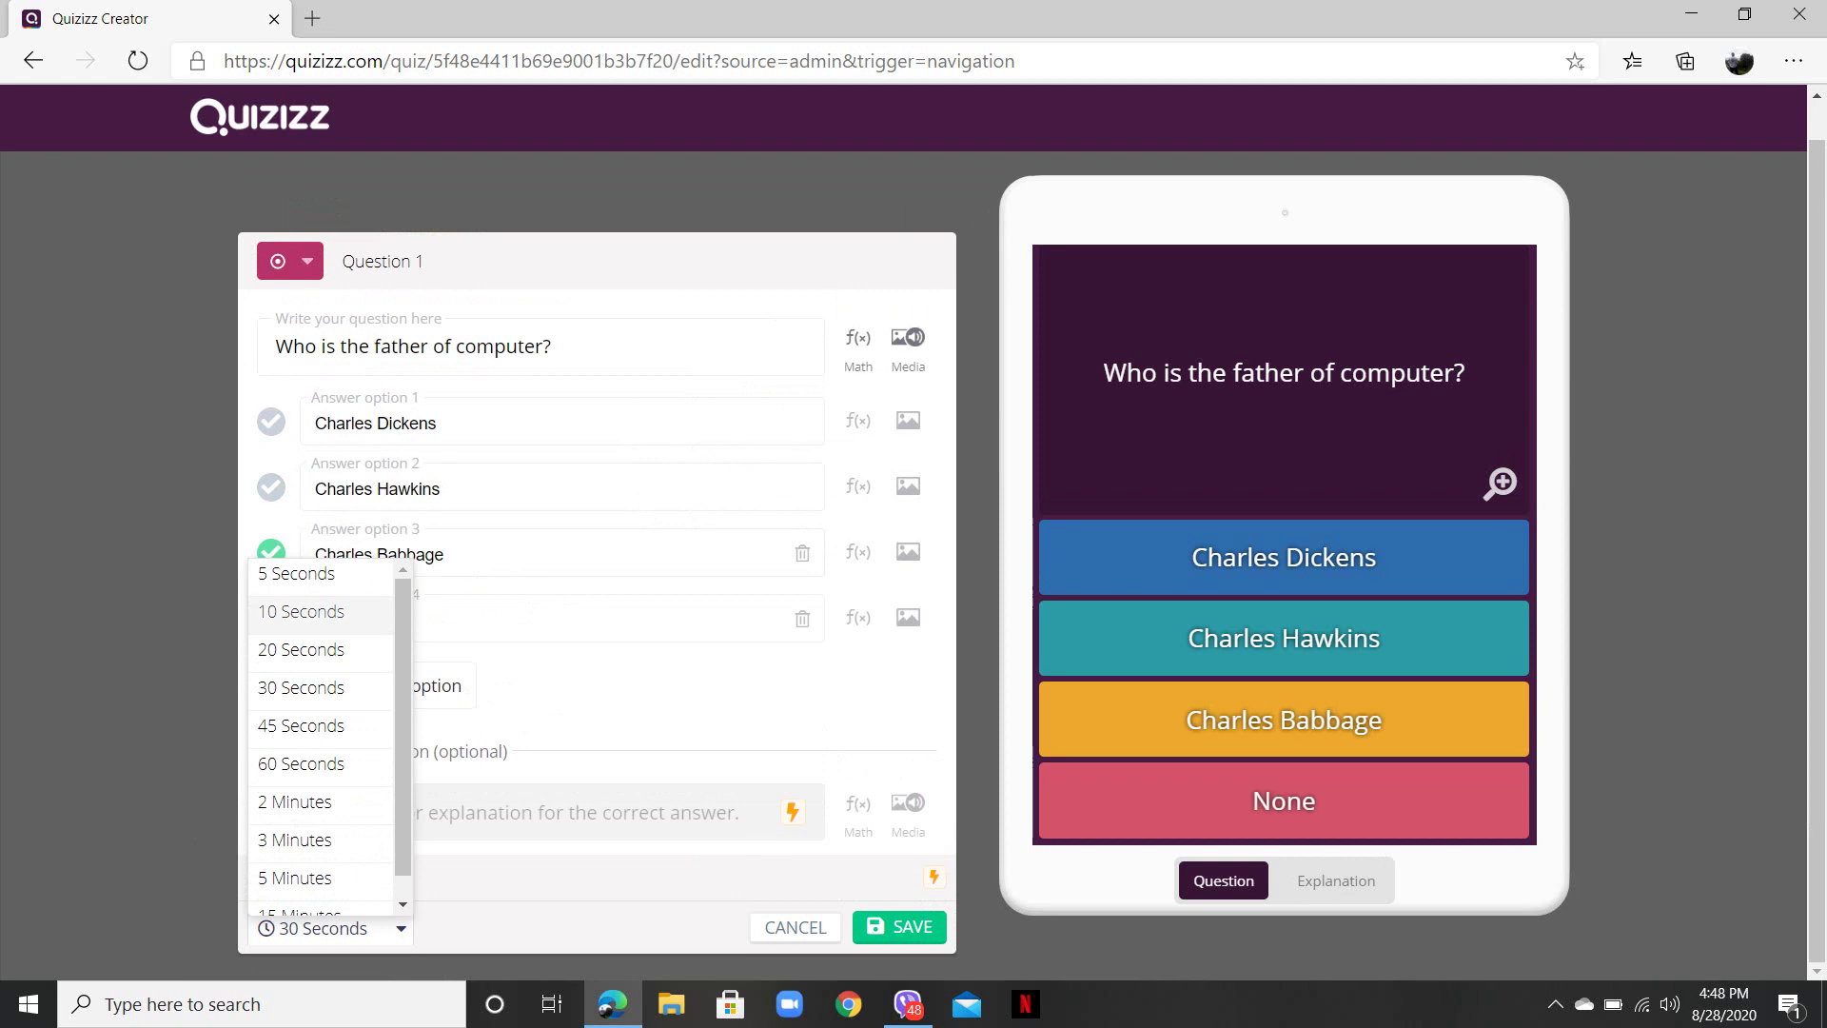
- Give Question 1 a 10-second limit, save it, and start multiple-choice Question 2
click(300, 611)
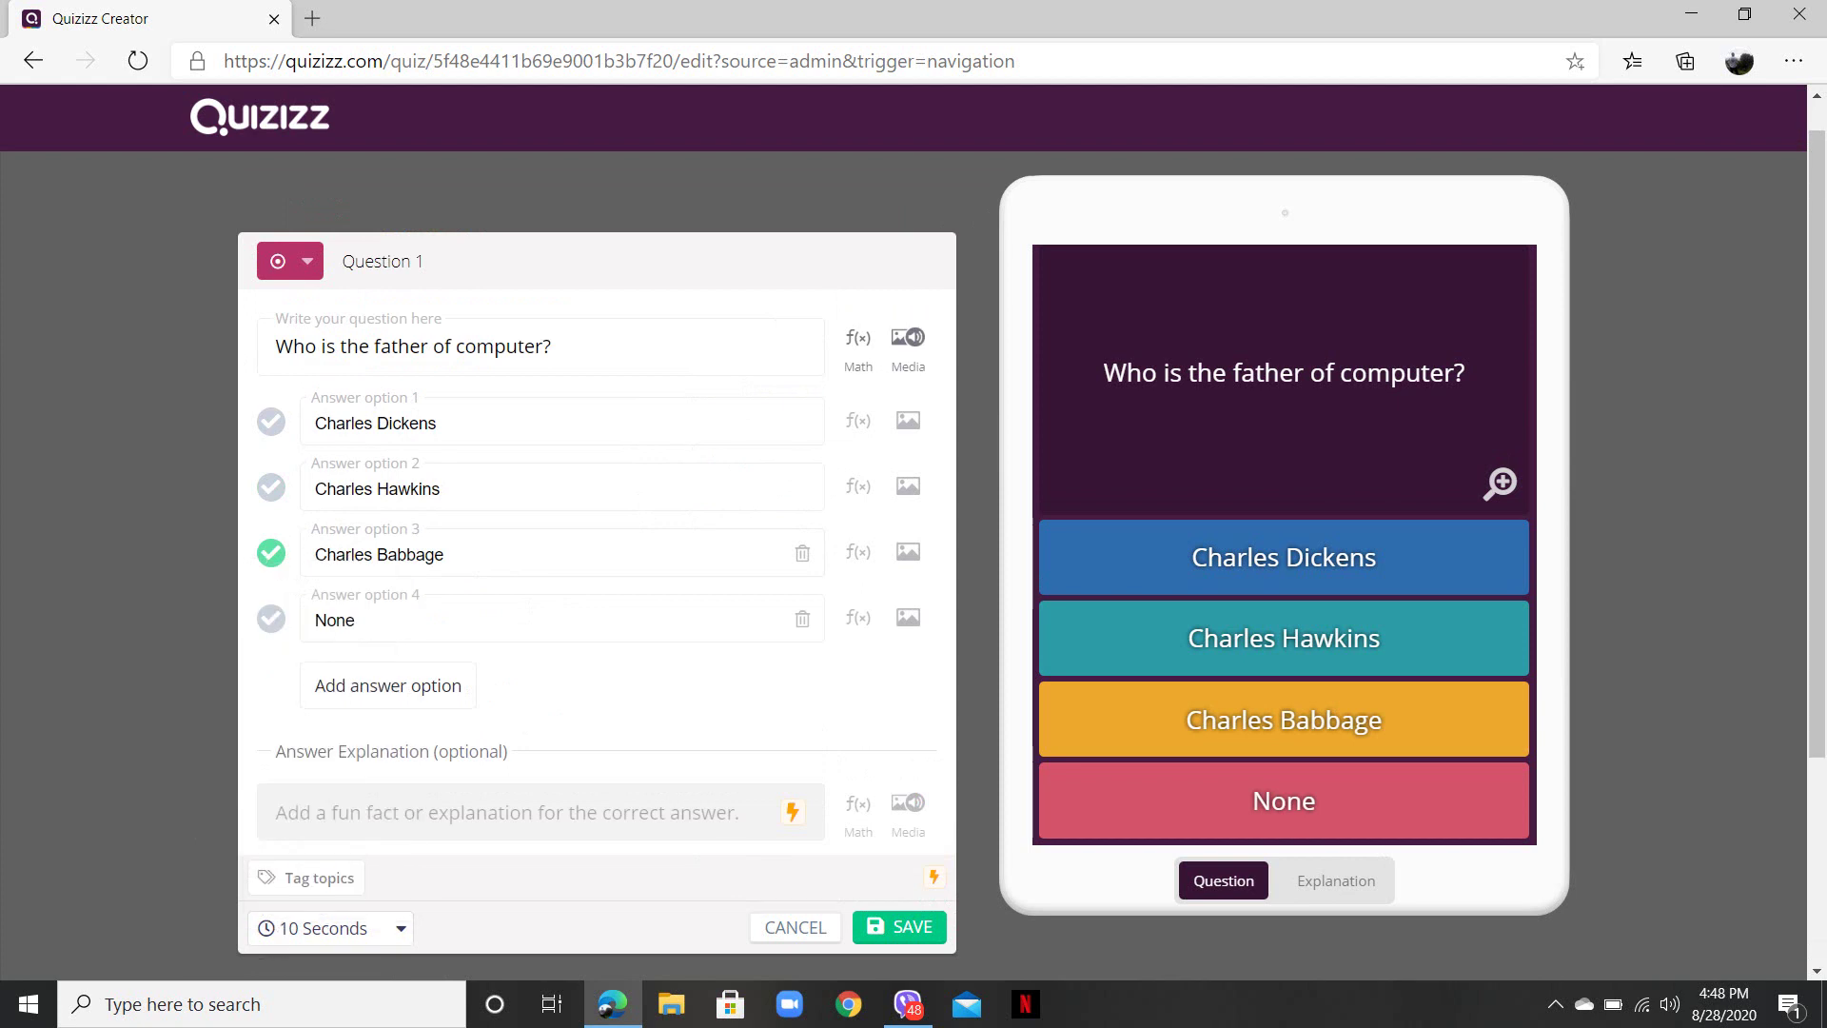
click(899, 926)
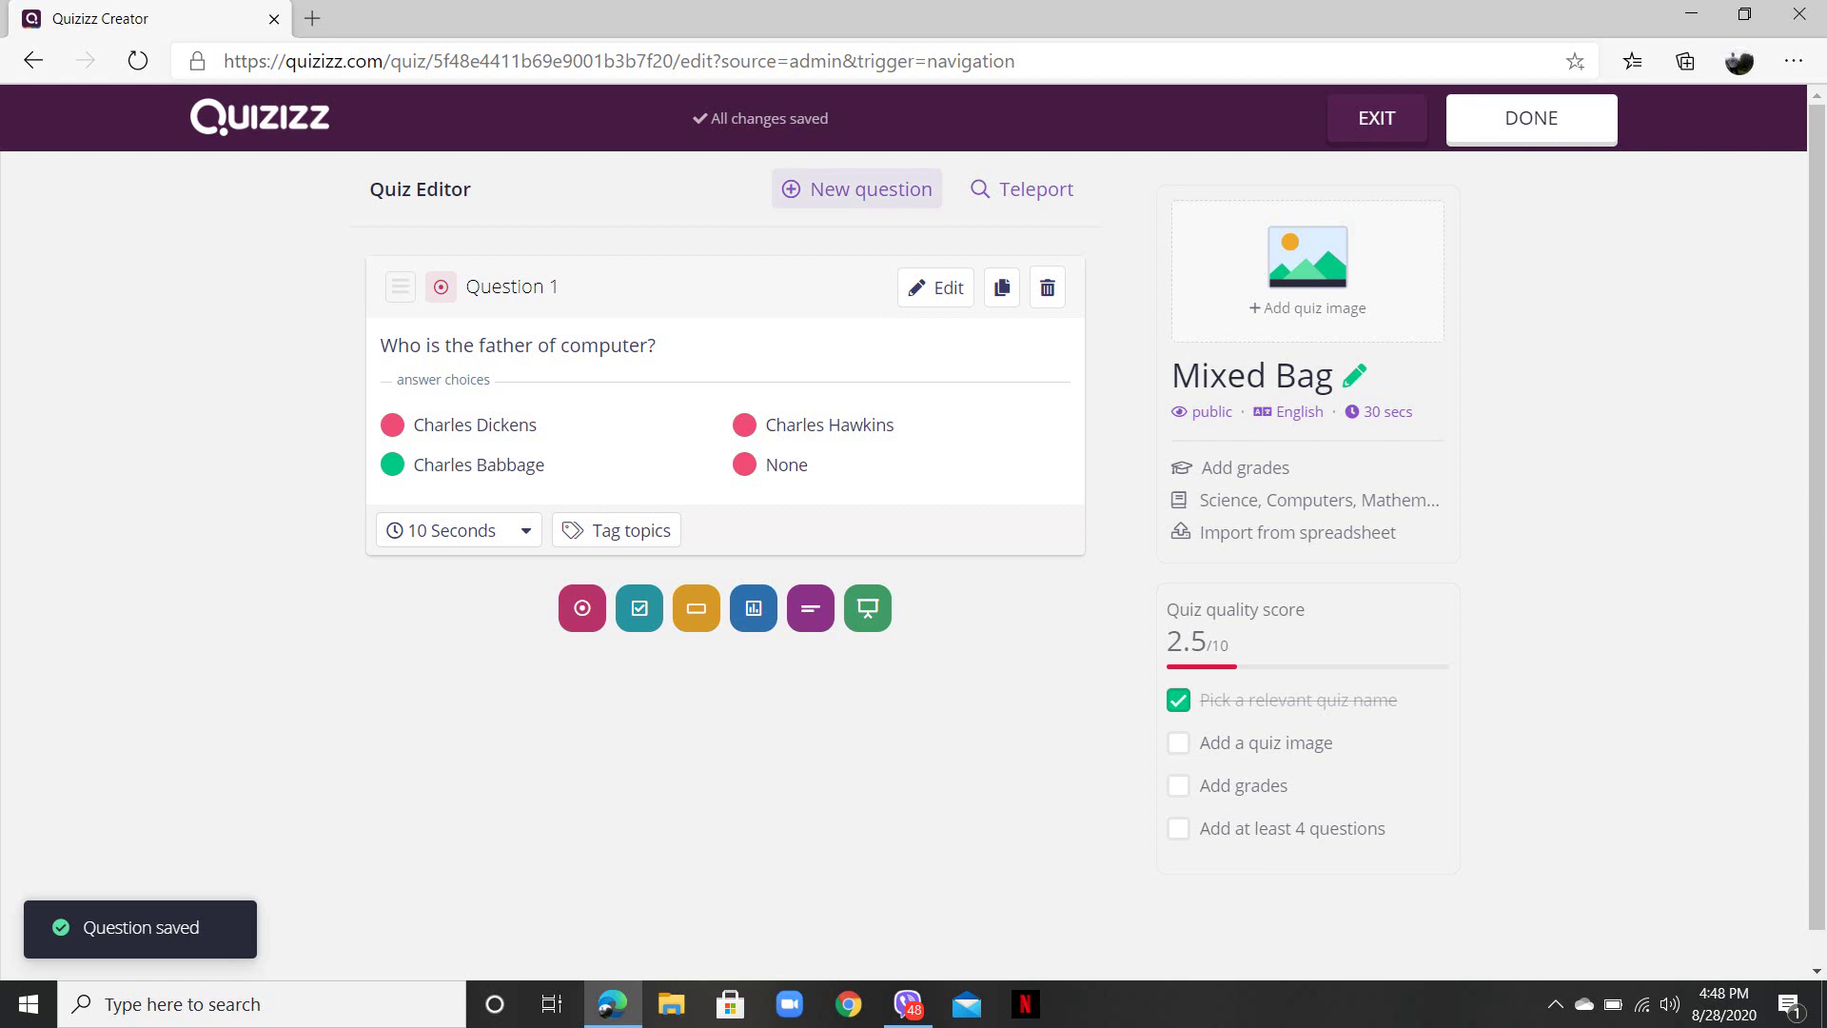
click(856, 188)
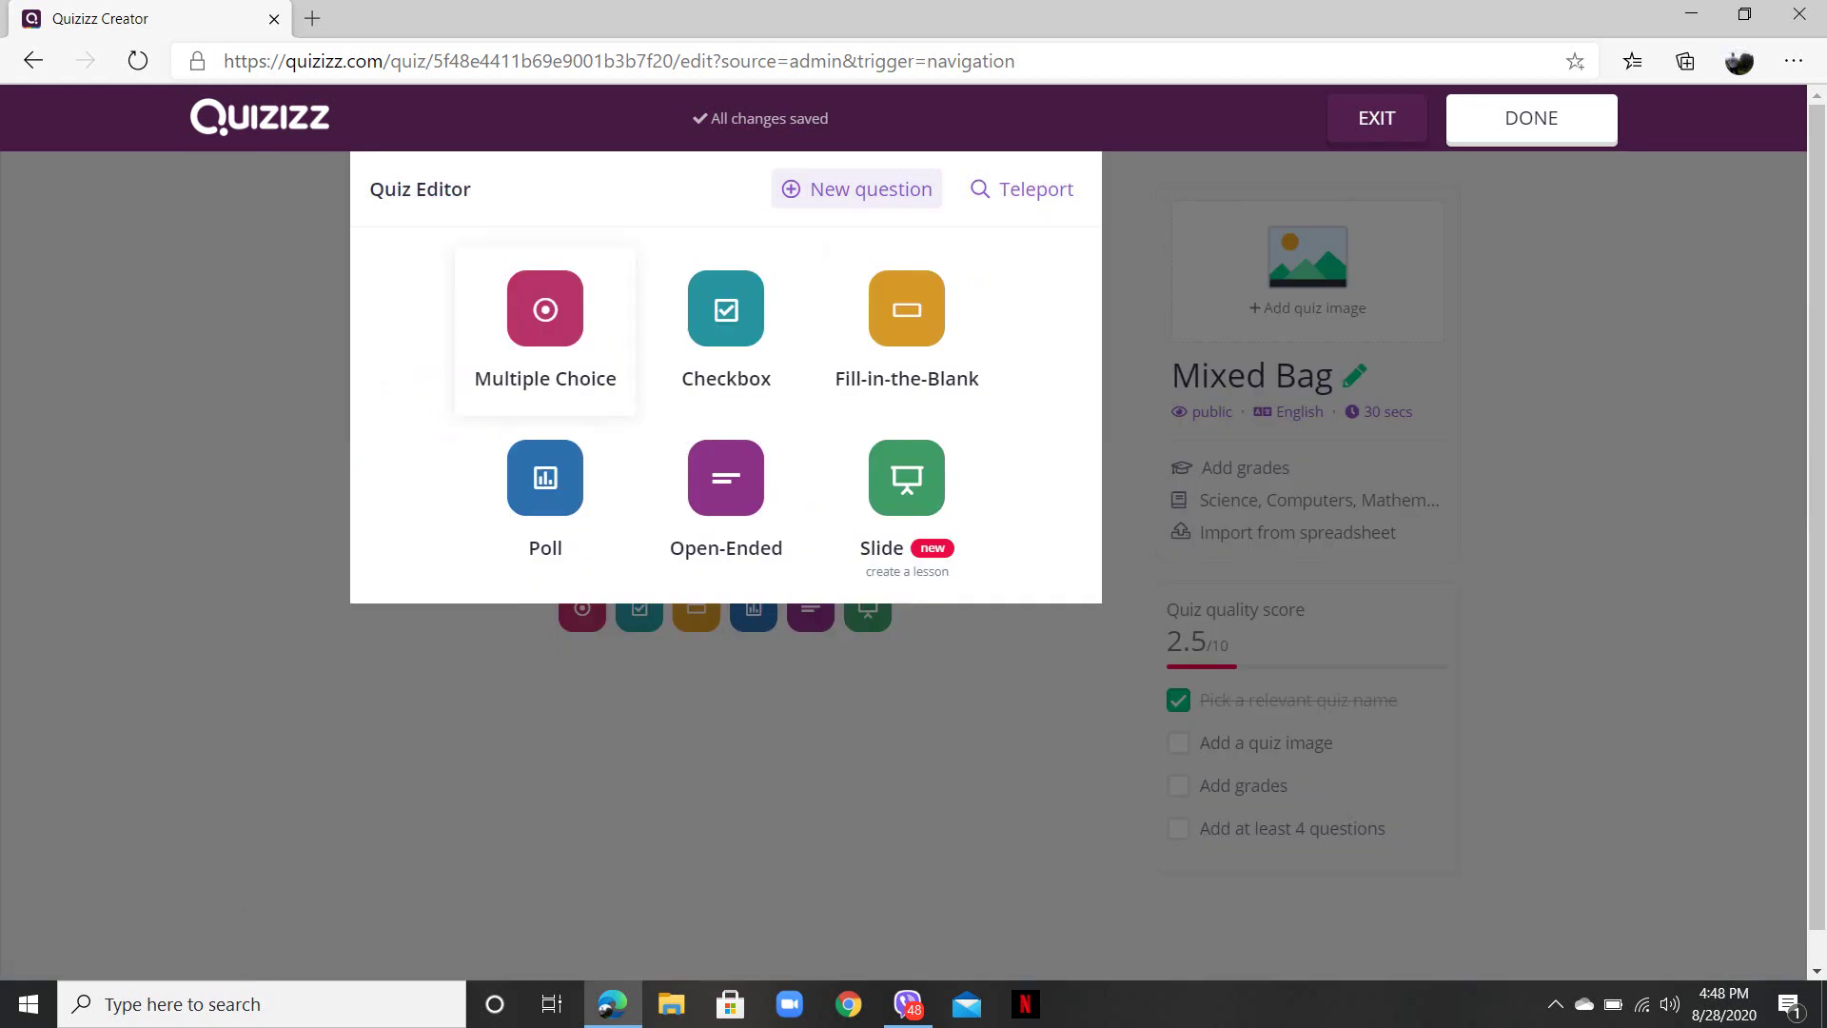
click(546, 324)
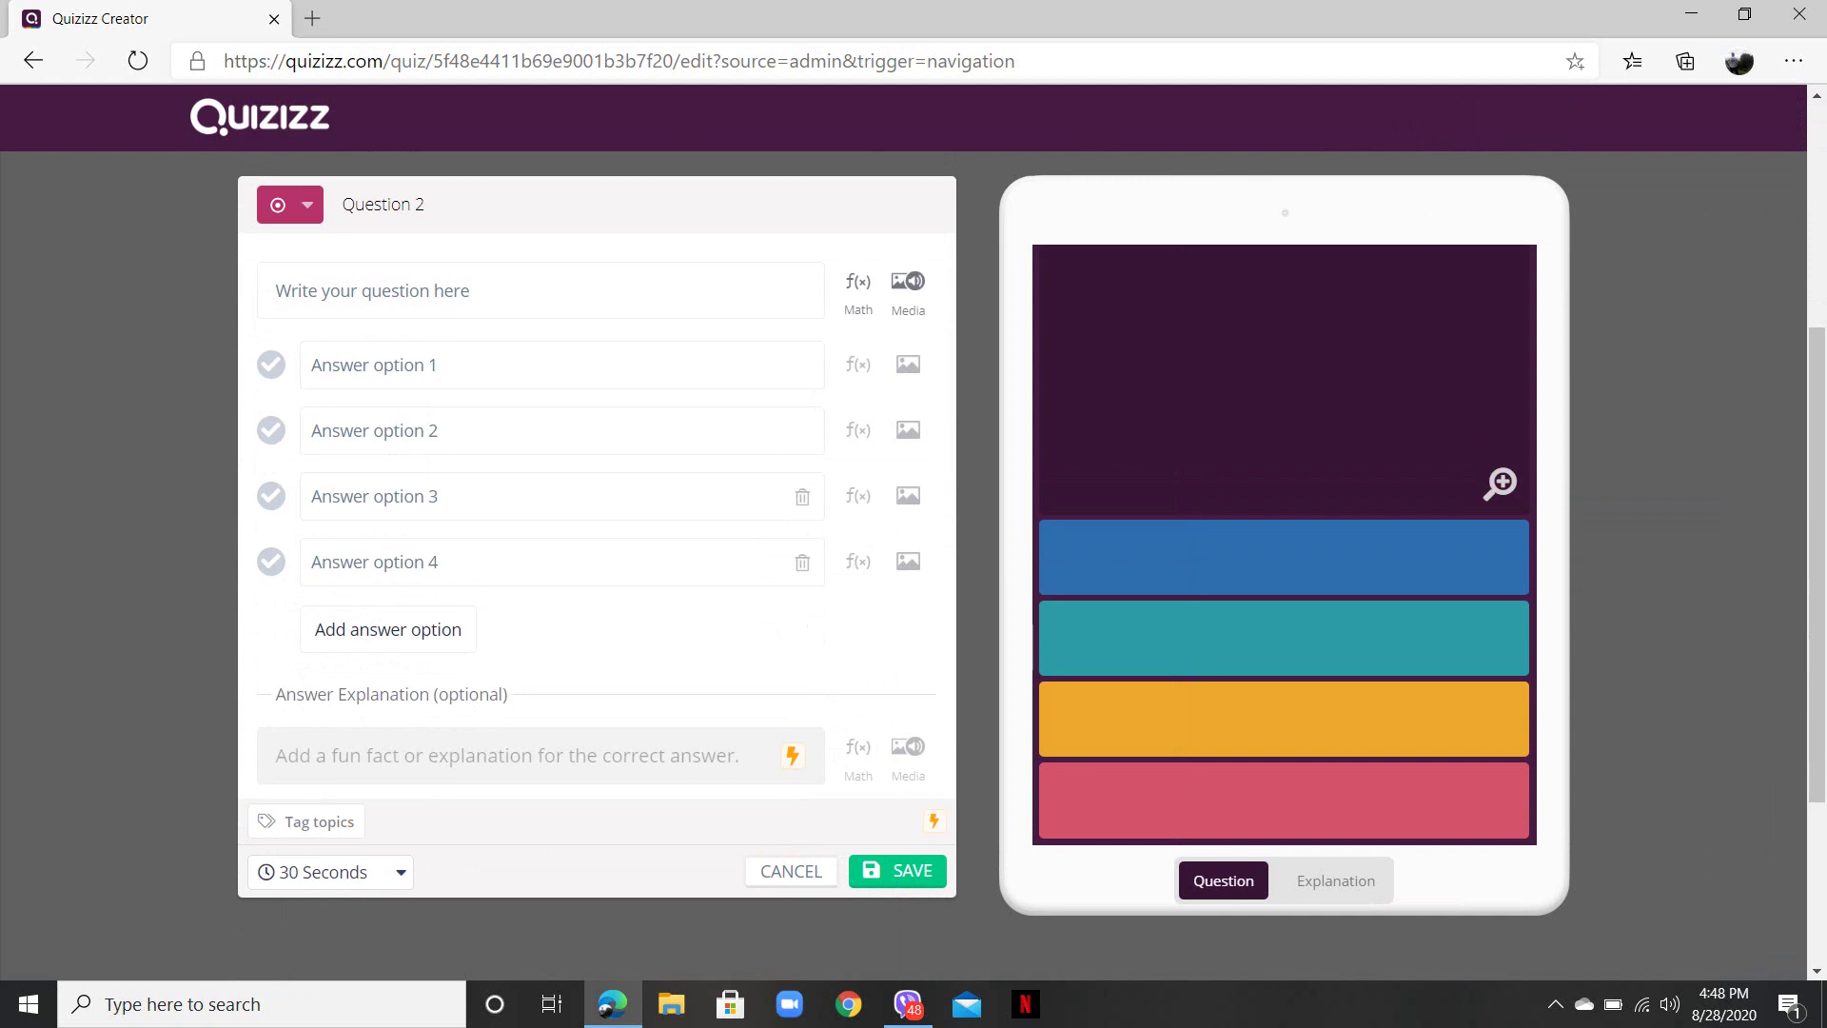
- In a new tab, search Google Images for 'lady ada'
click(312, 18)
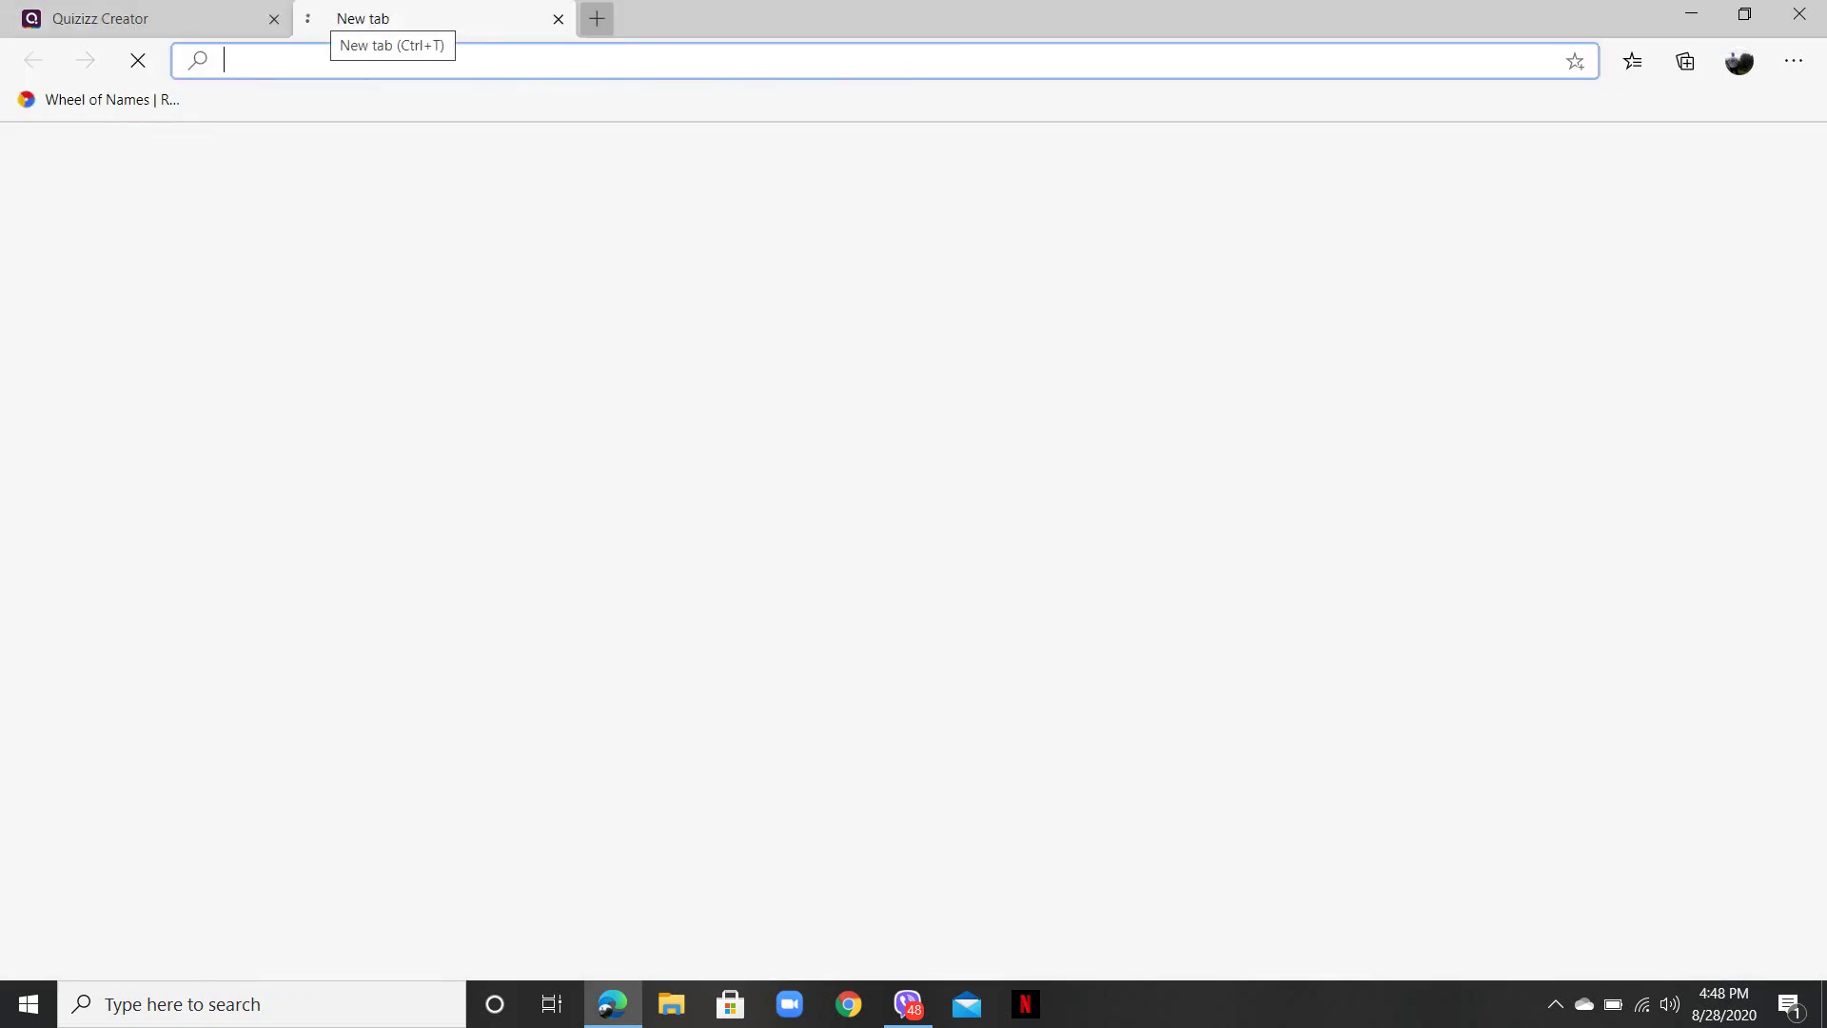
text(goo)
key(Return)
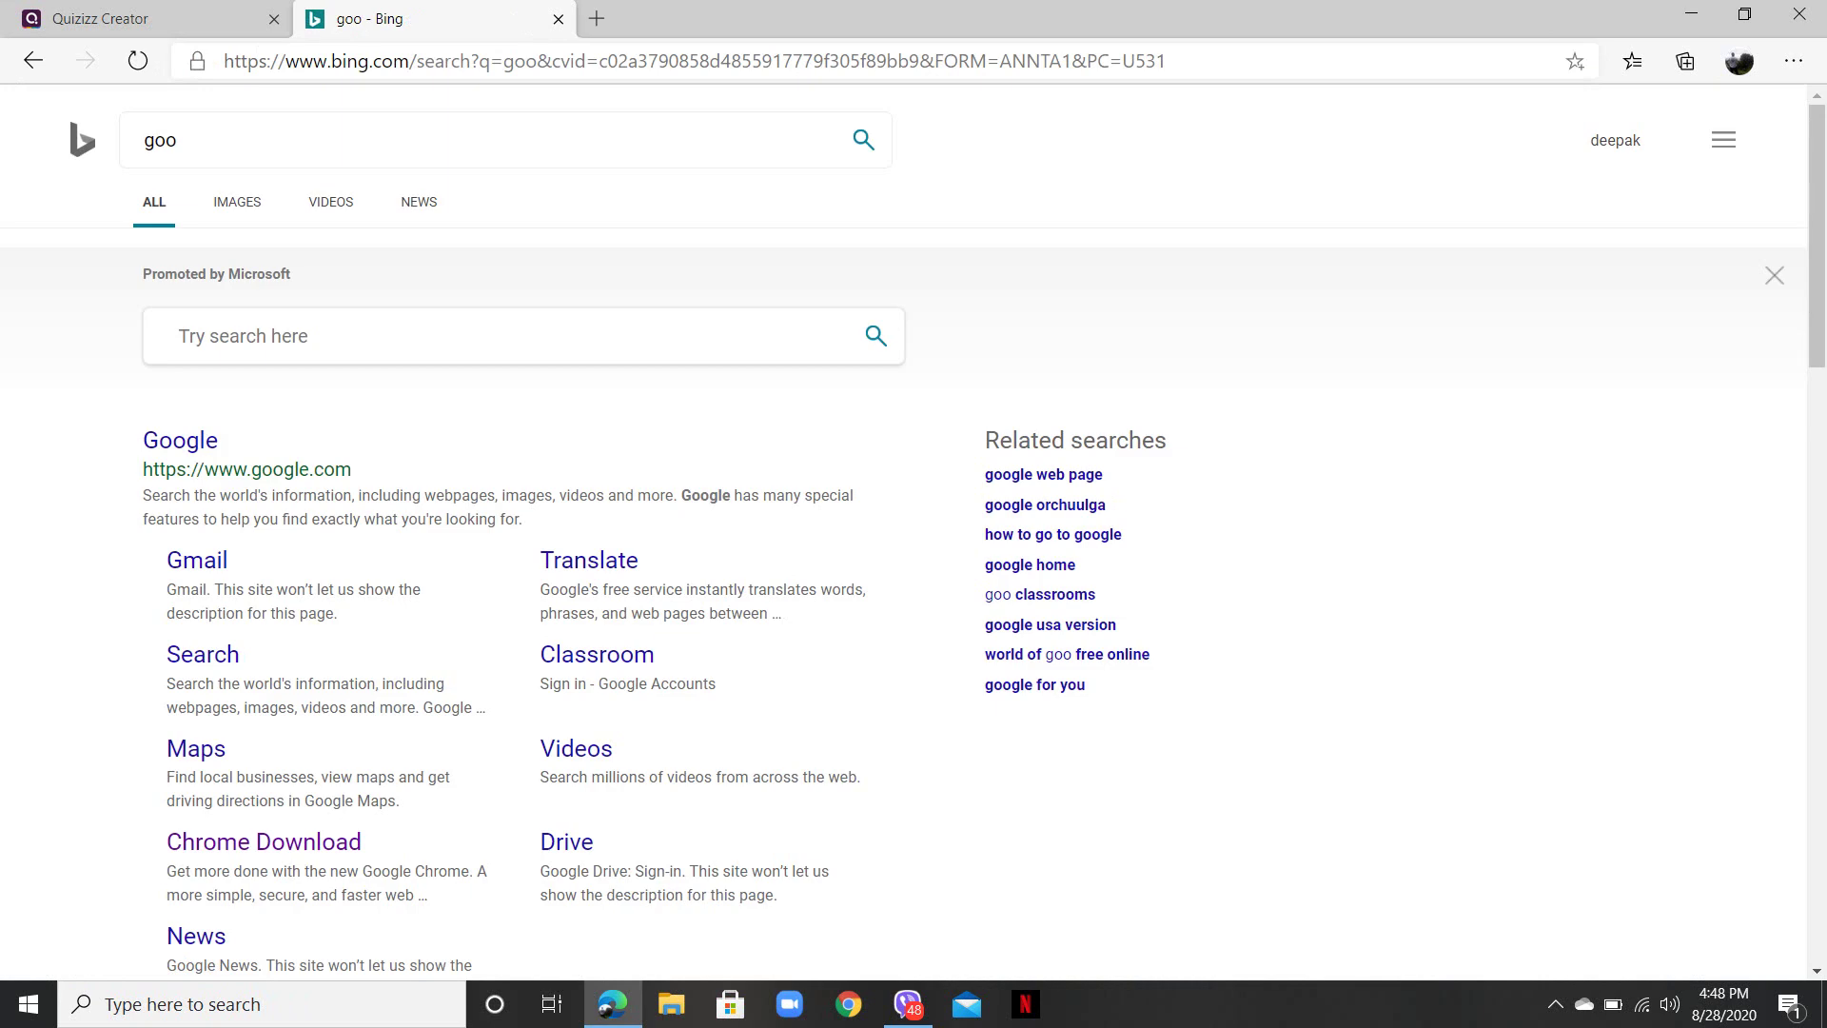
click(180, 440)
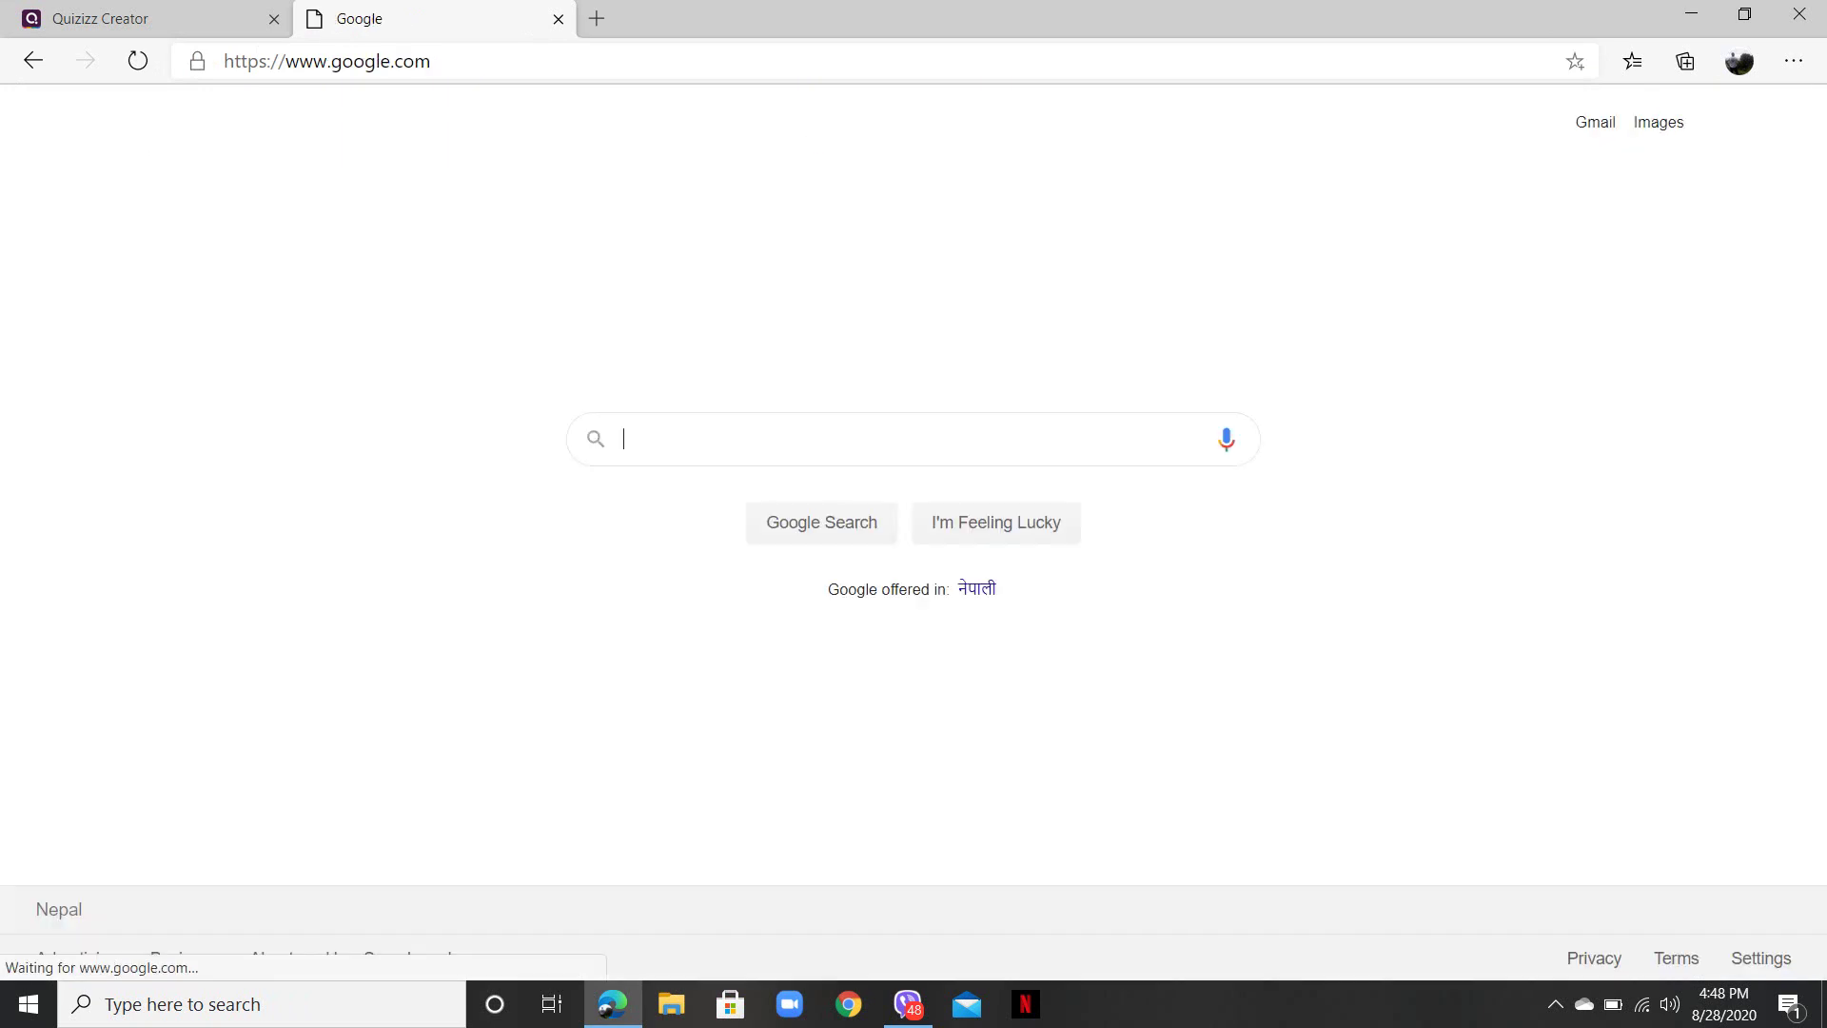
text(lady ada)
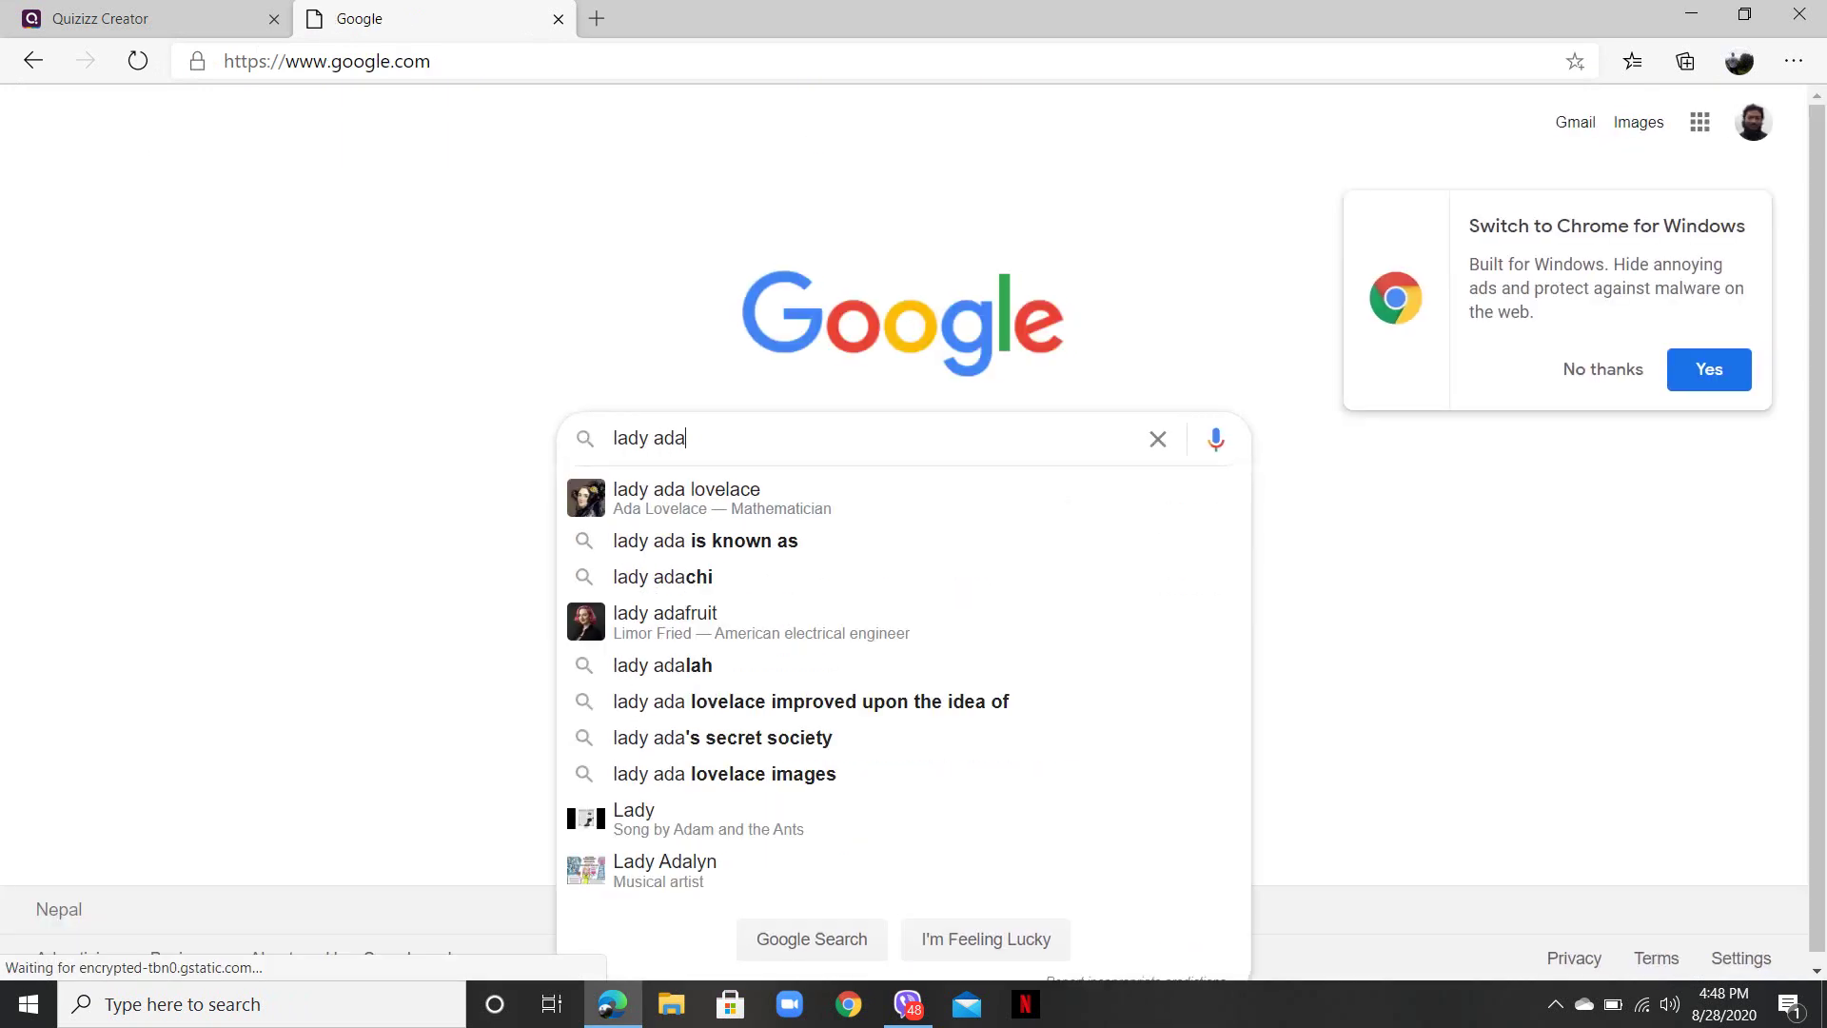
key(Return)
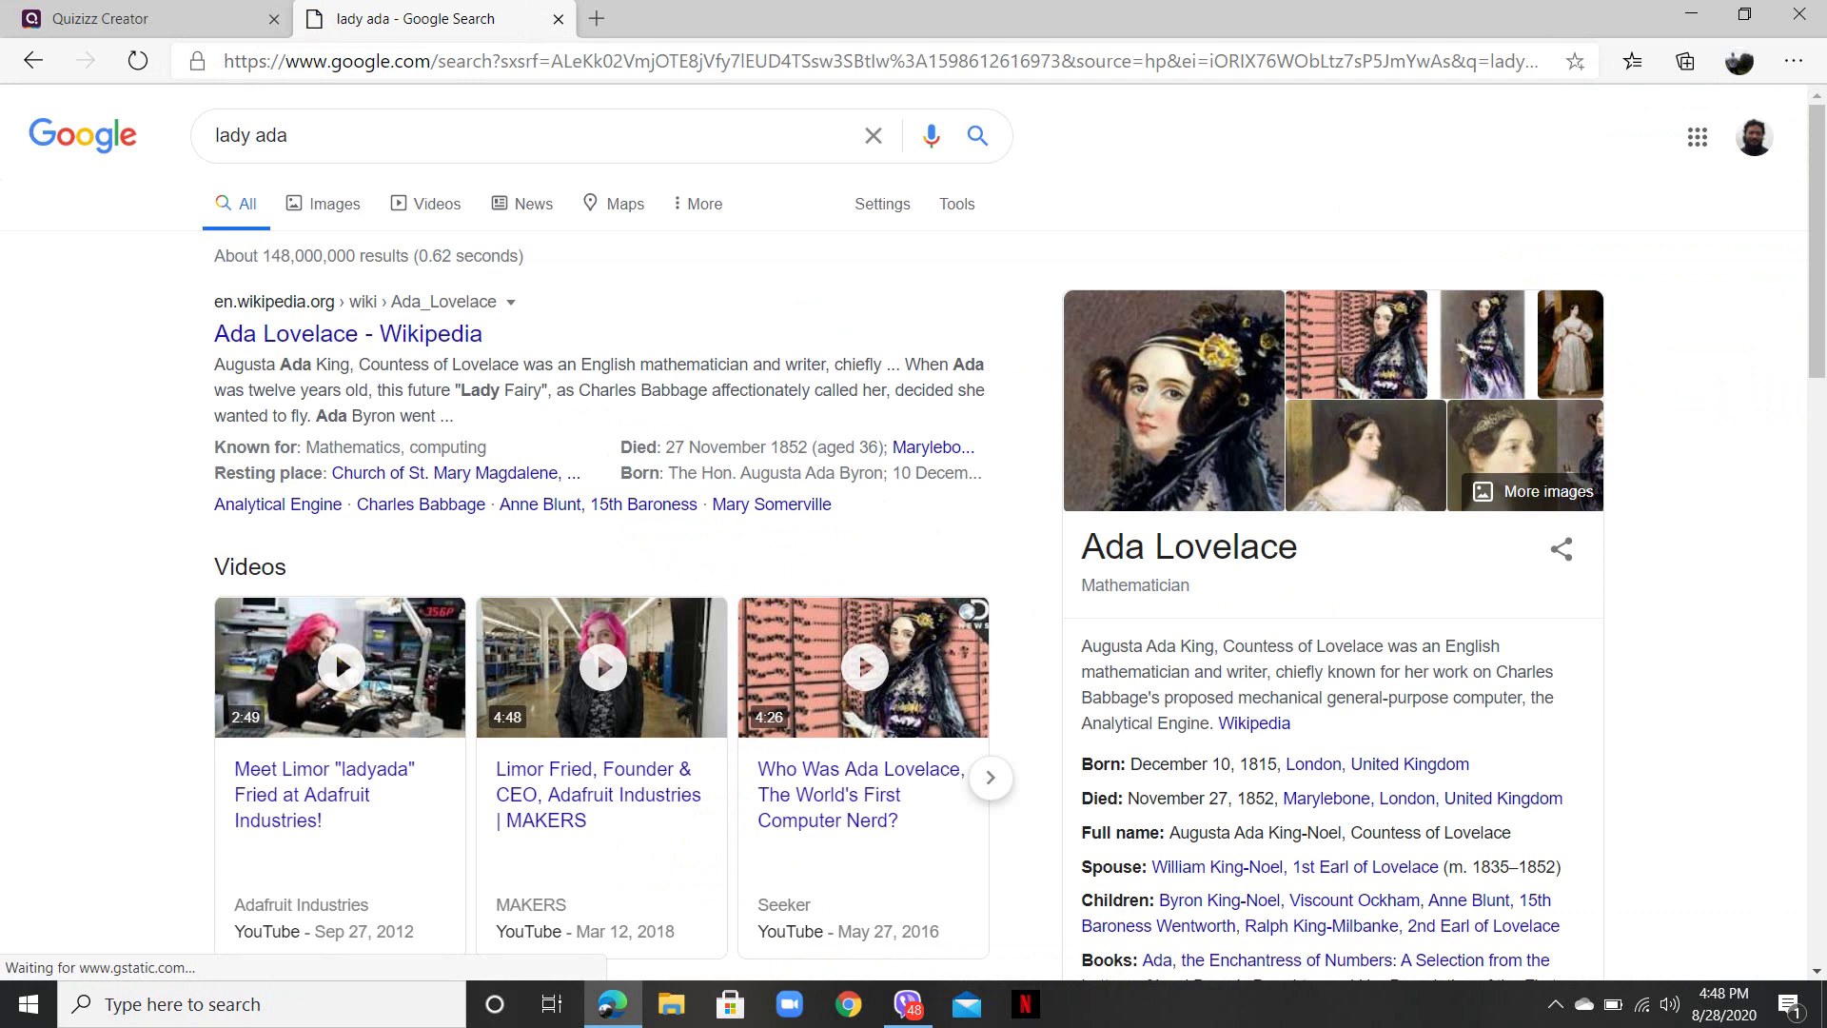
click(324, 204)
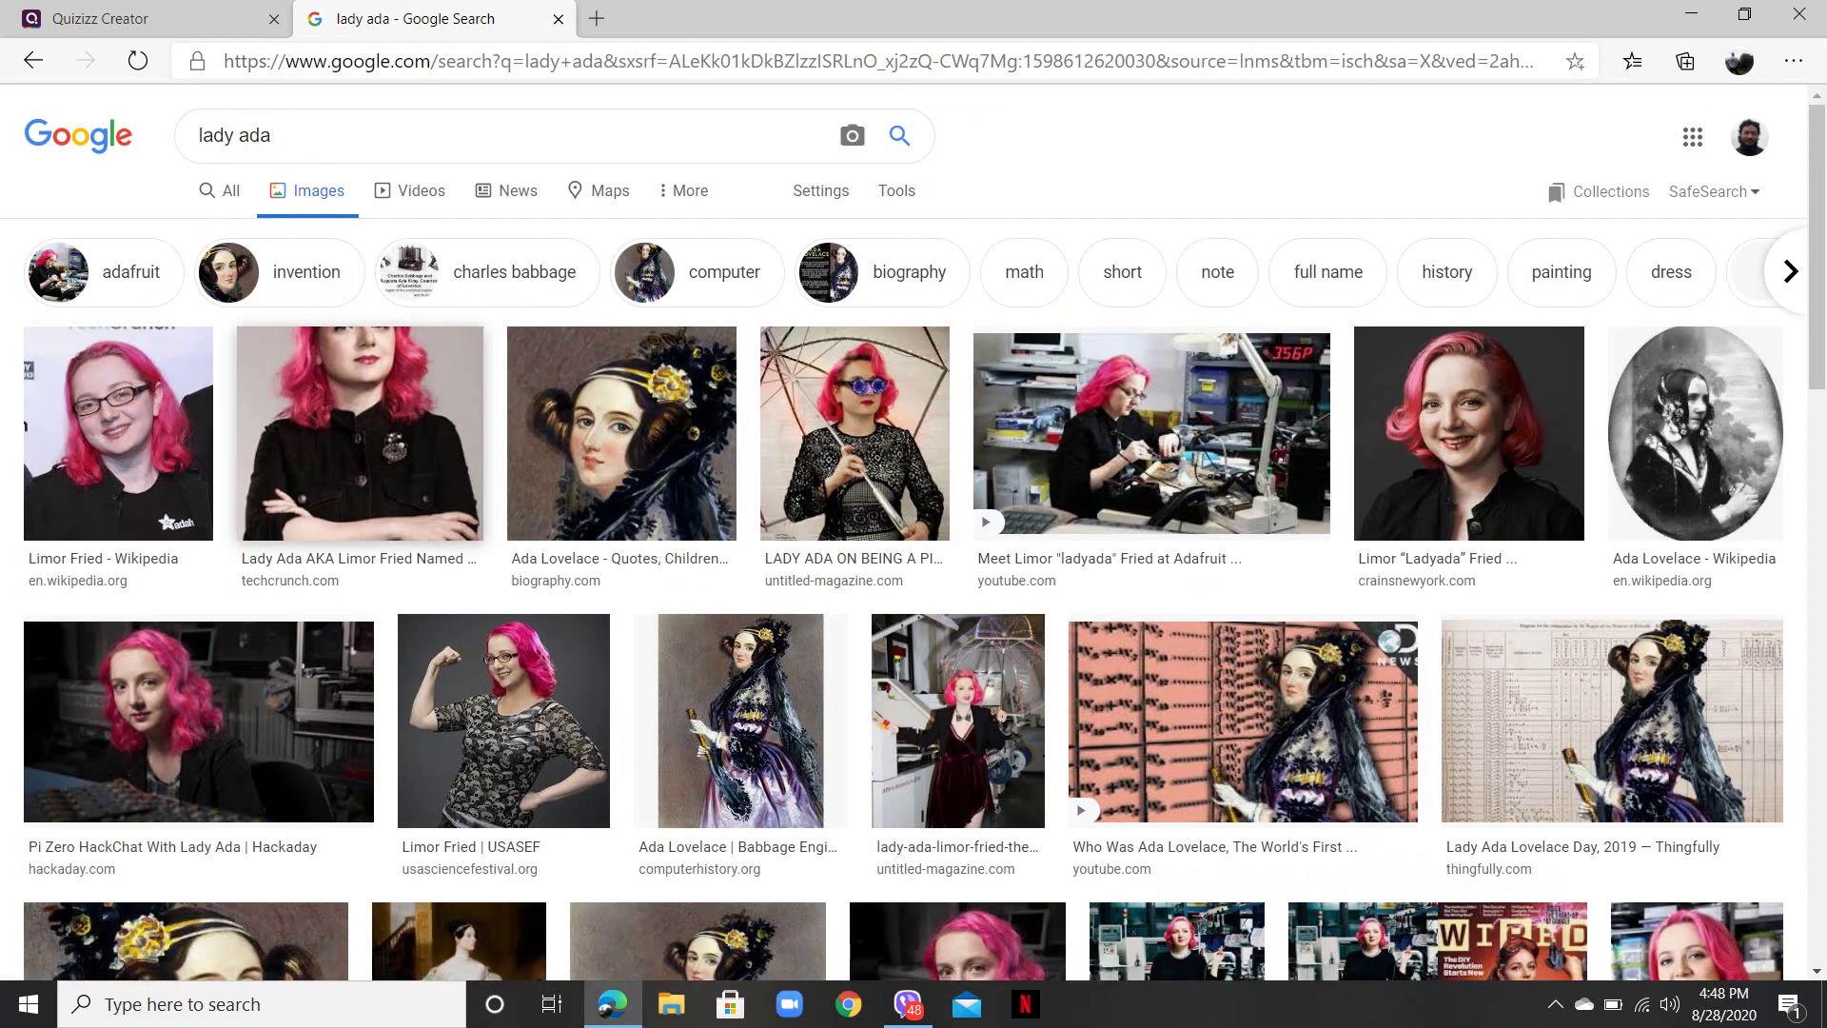
- Refine to 'first computer programmer lady ada lovelace' and copy an Ada Lovelace portrait
click(273, 135)
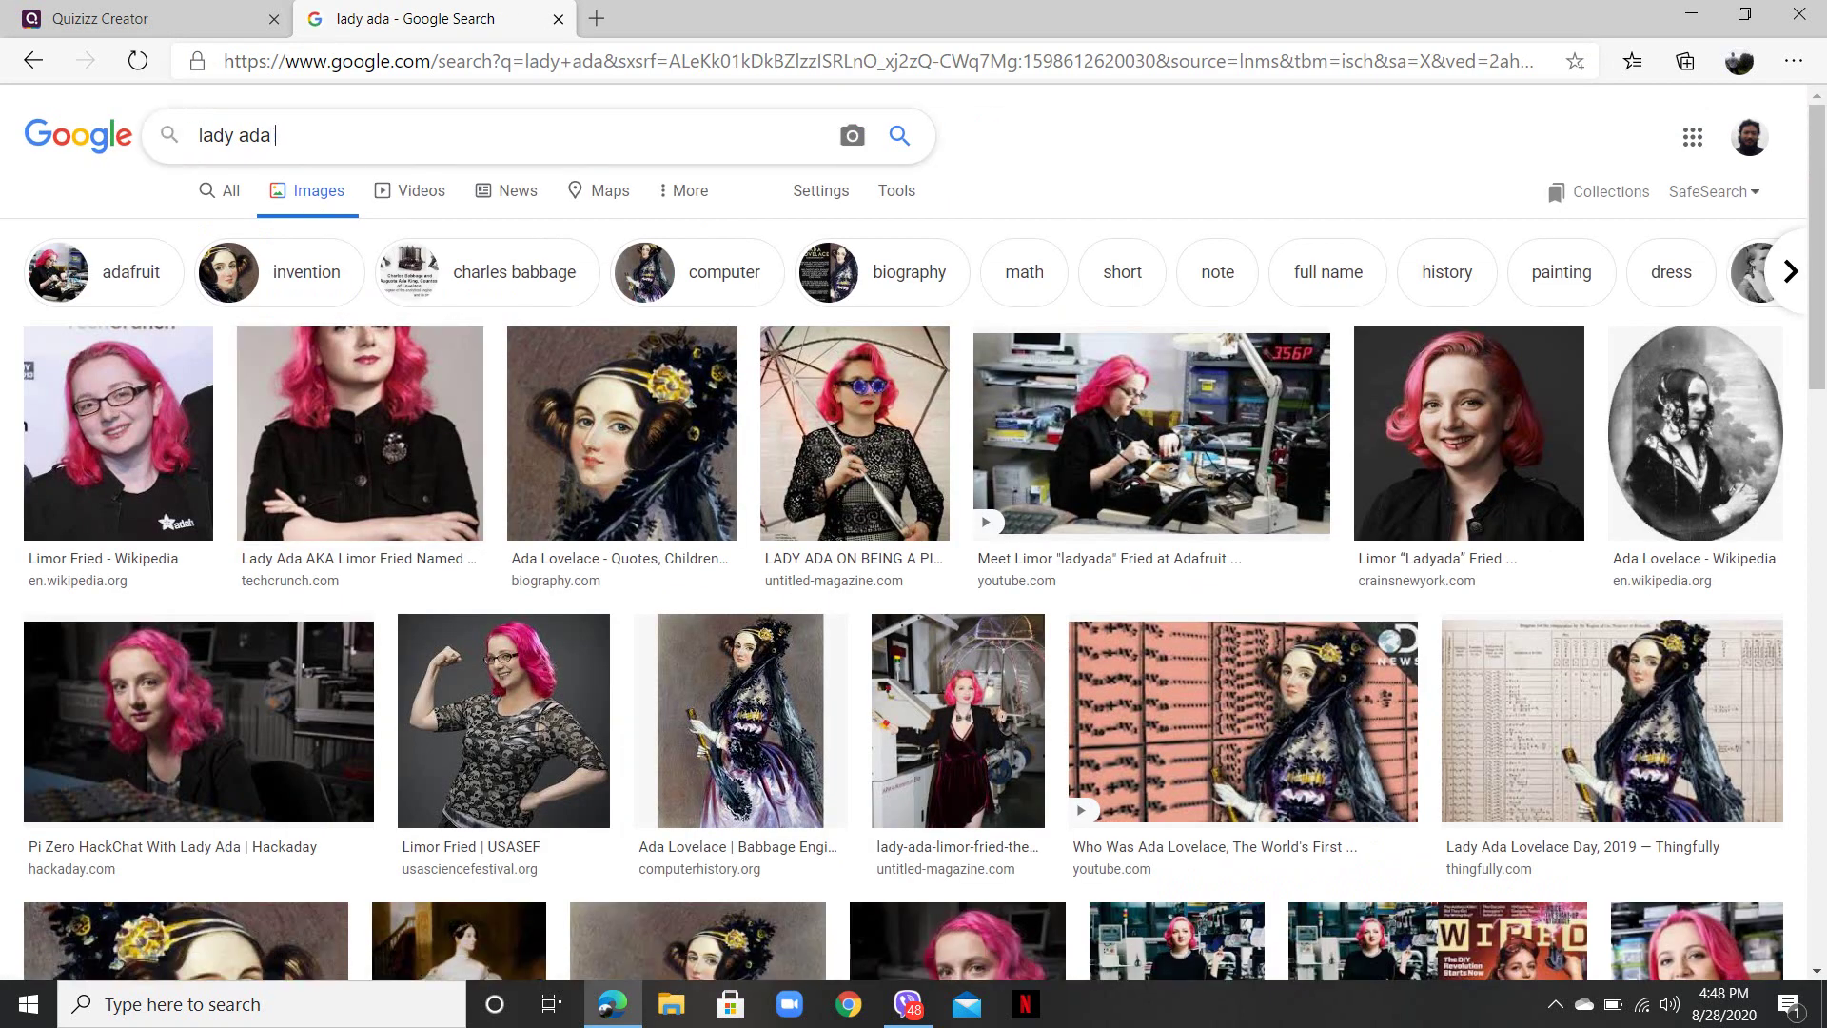
text(first)
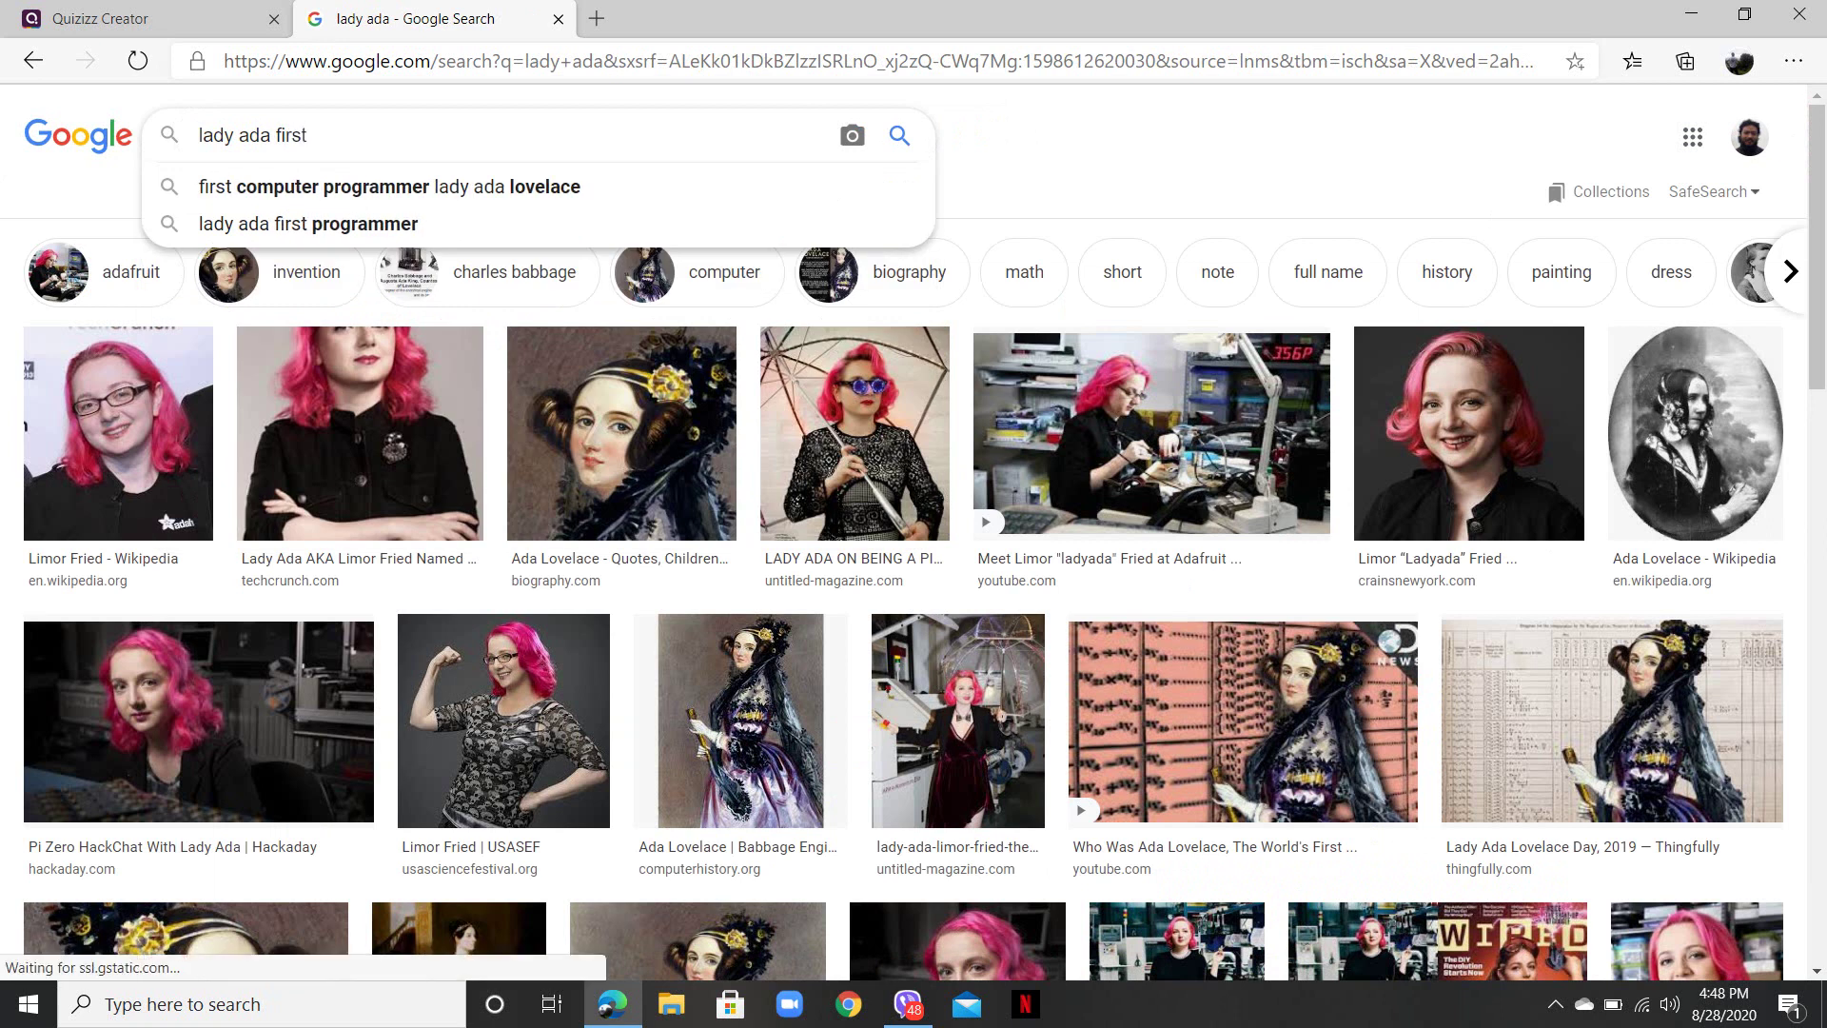
key(Down)
key(Return)
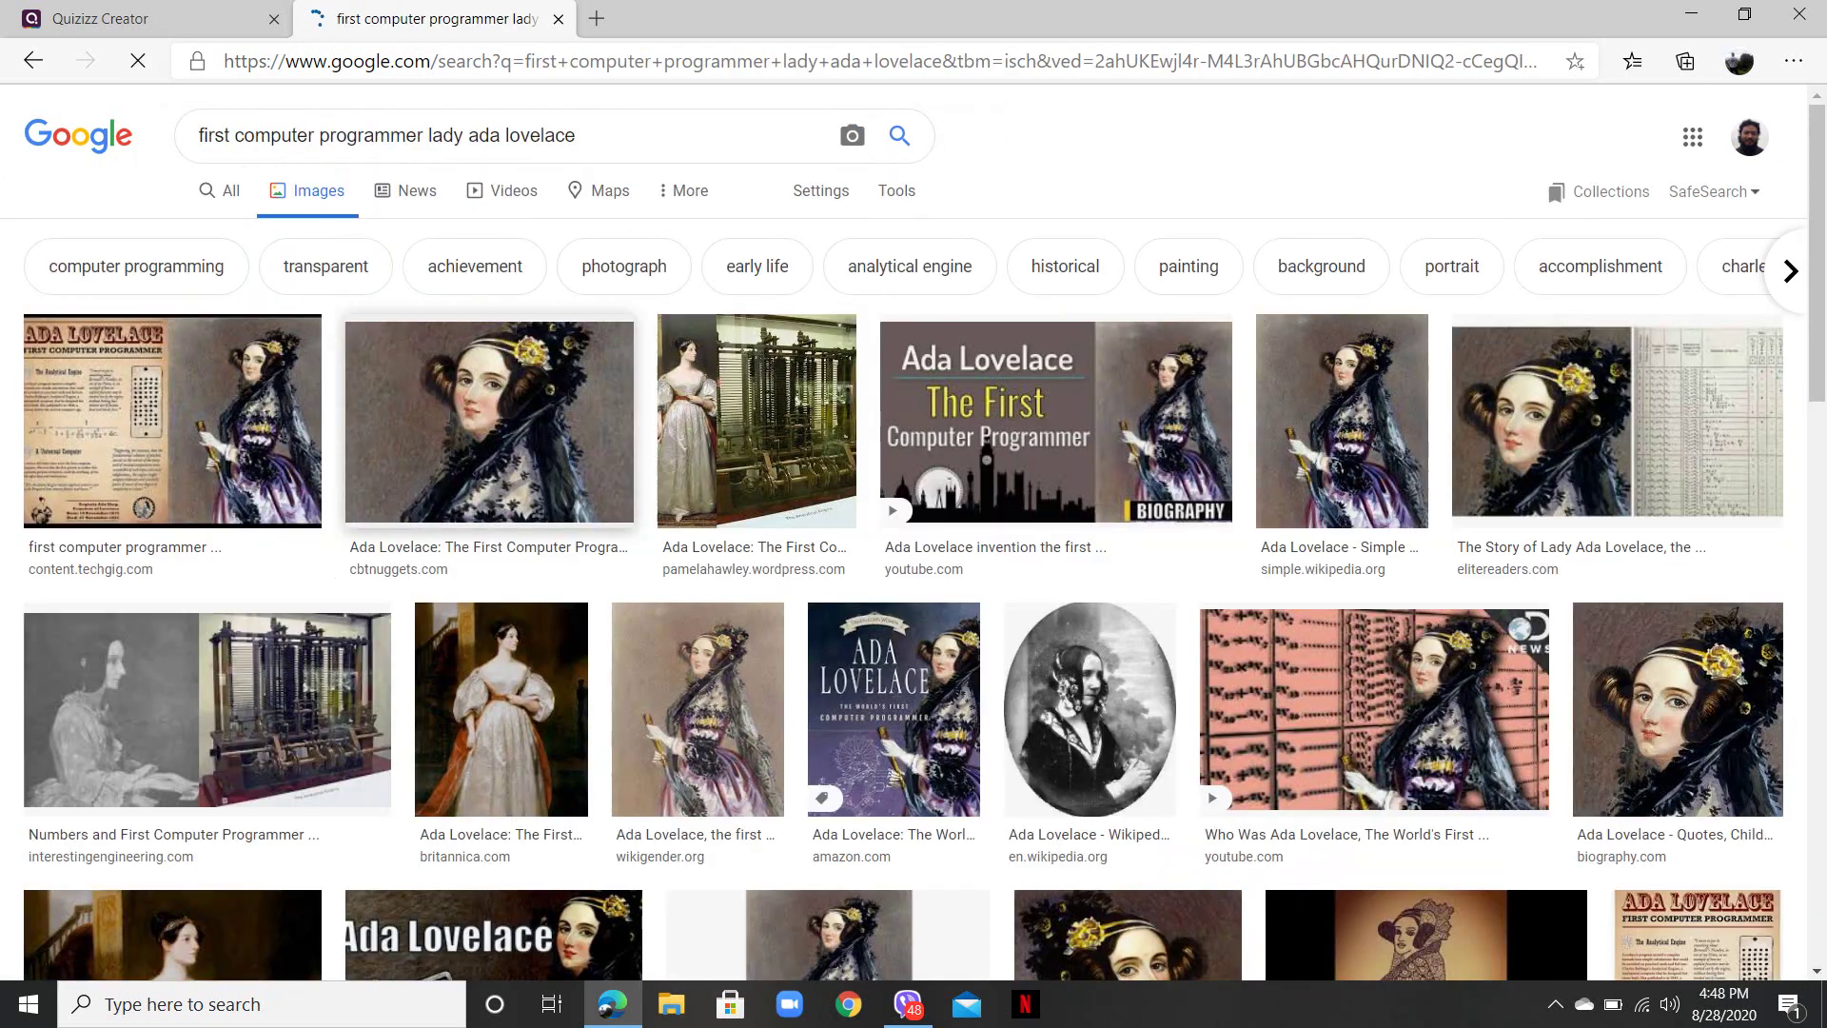
right_click(520, 400)
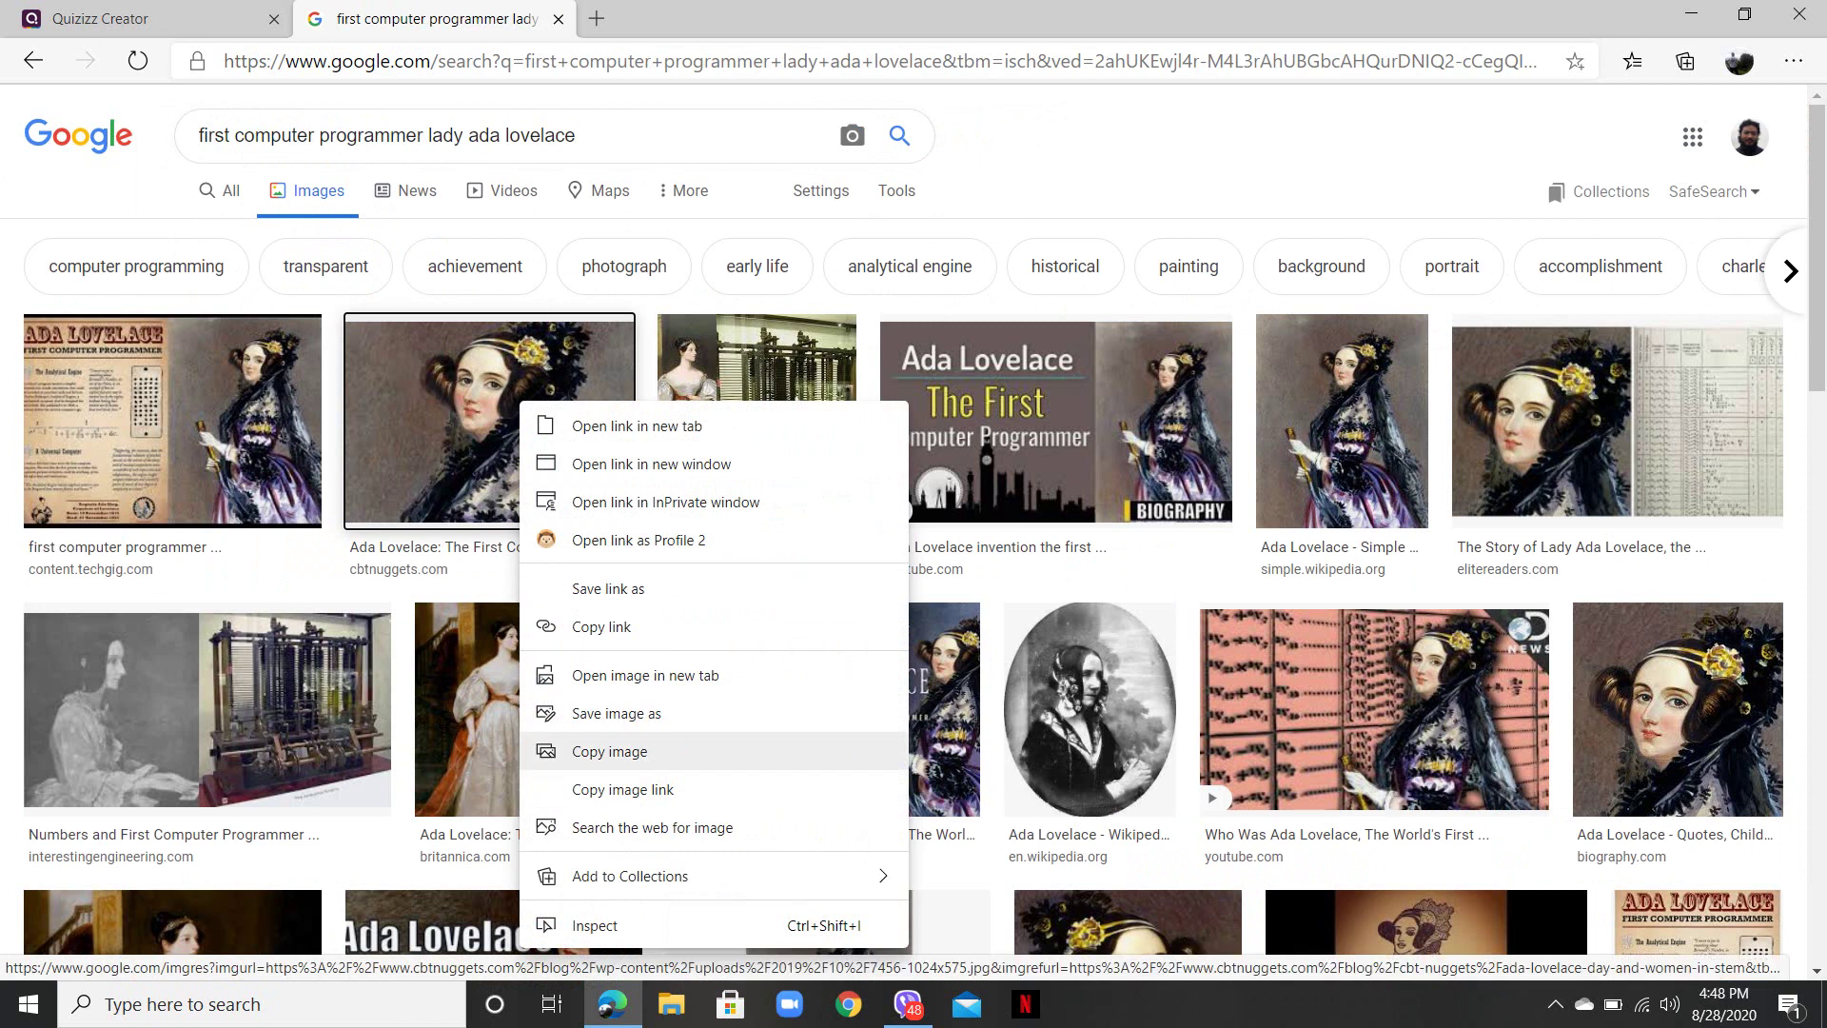
click(609, 751)
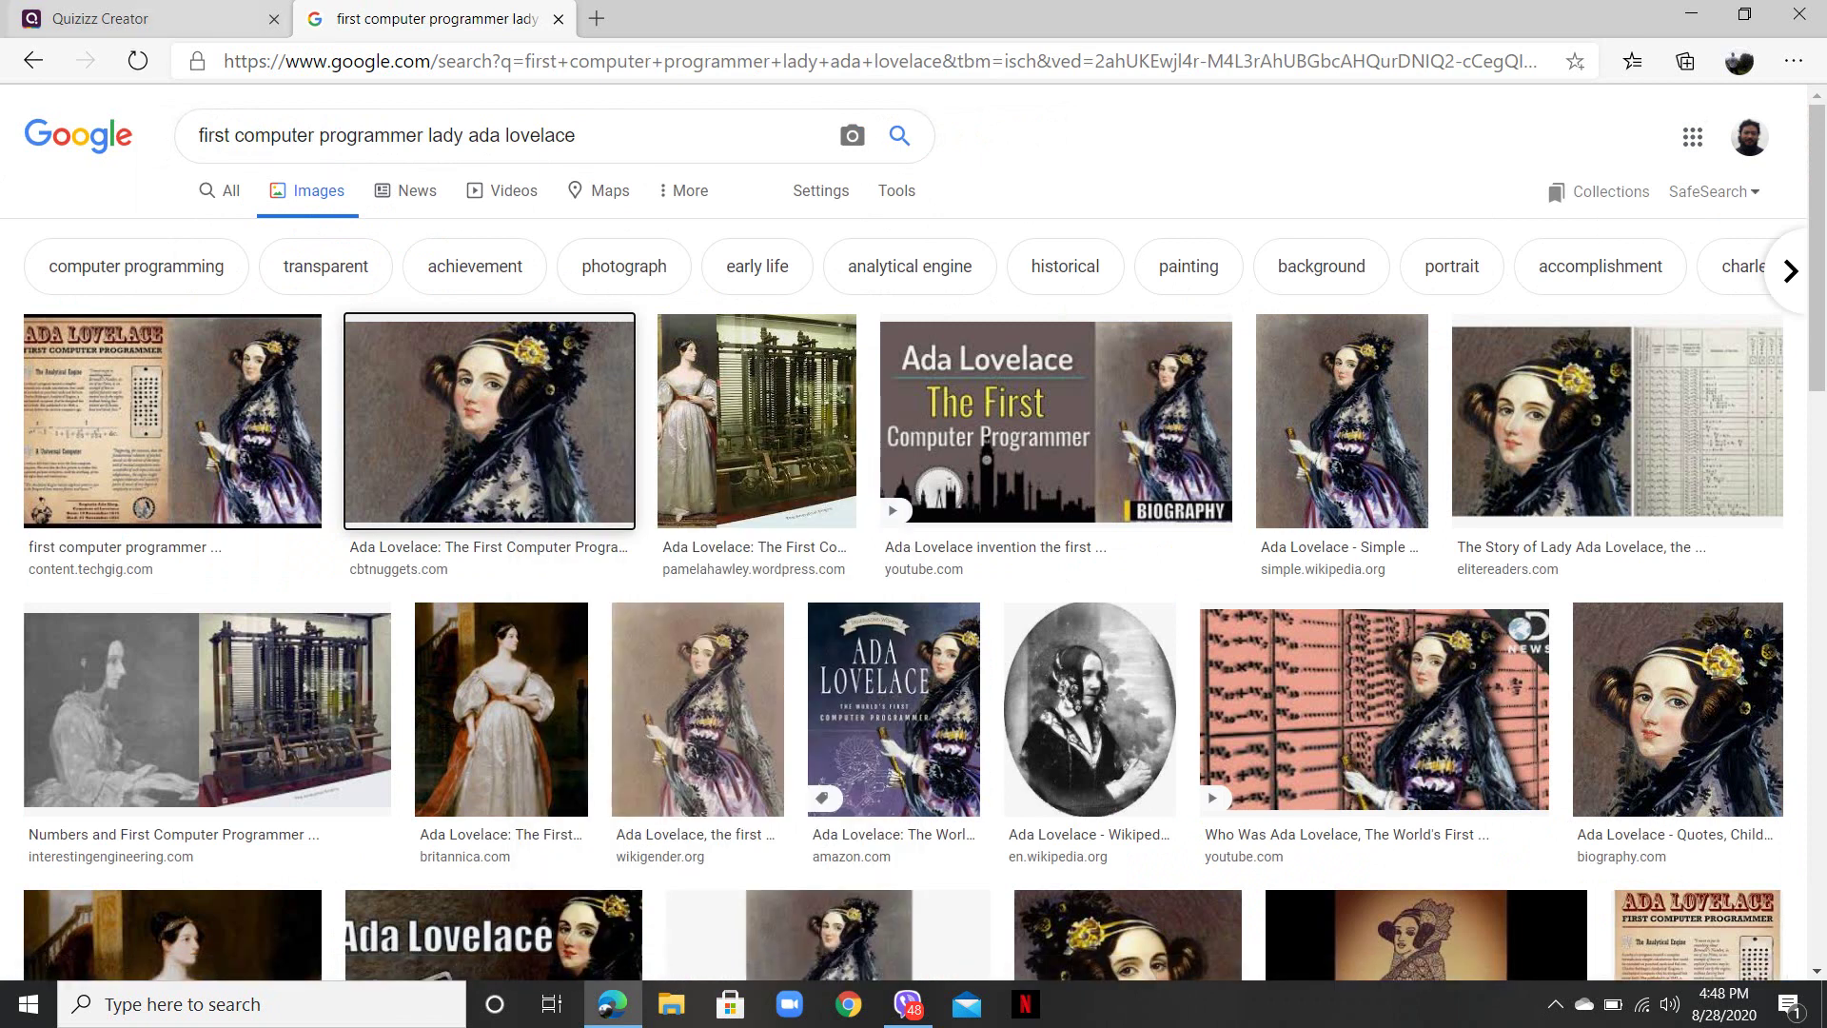
key(ctrl+shift+Tab)
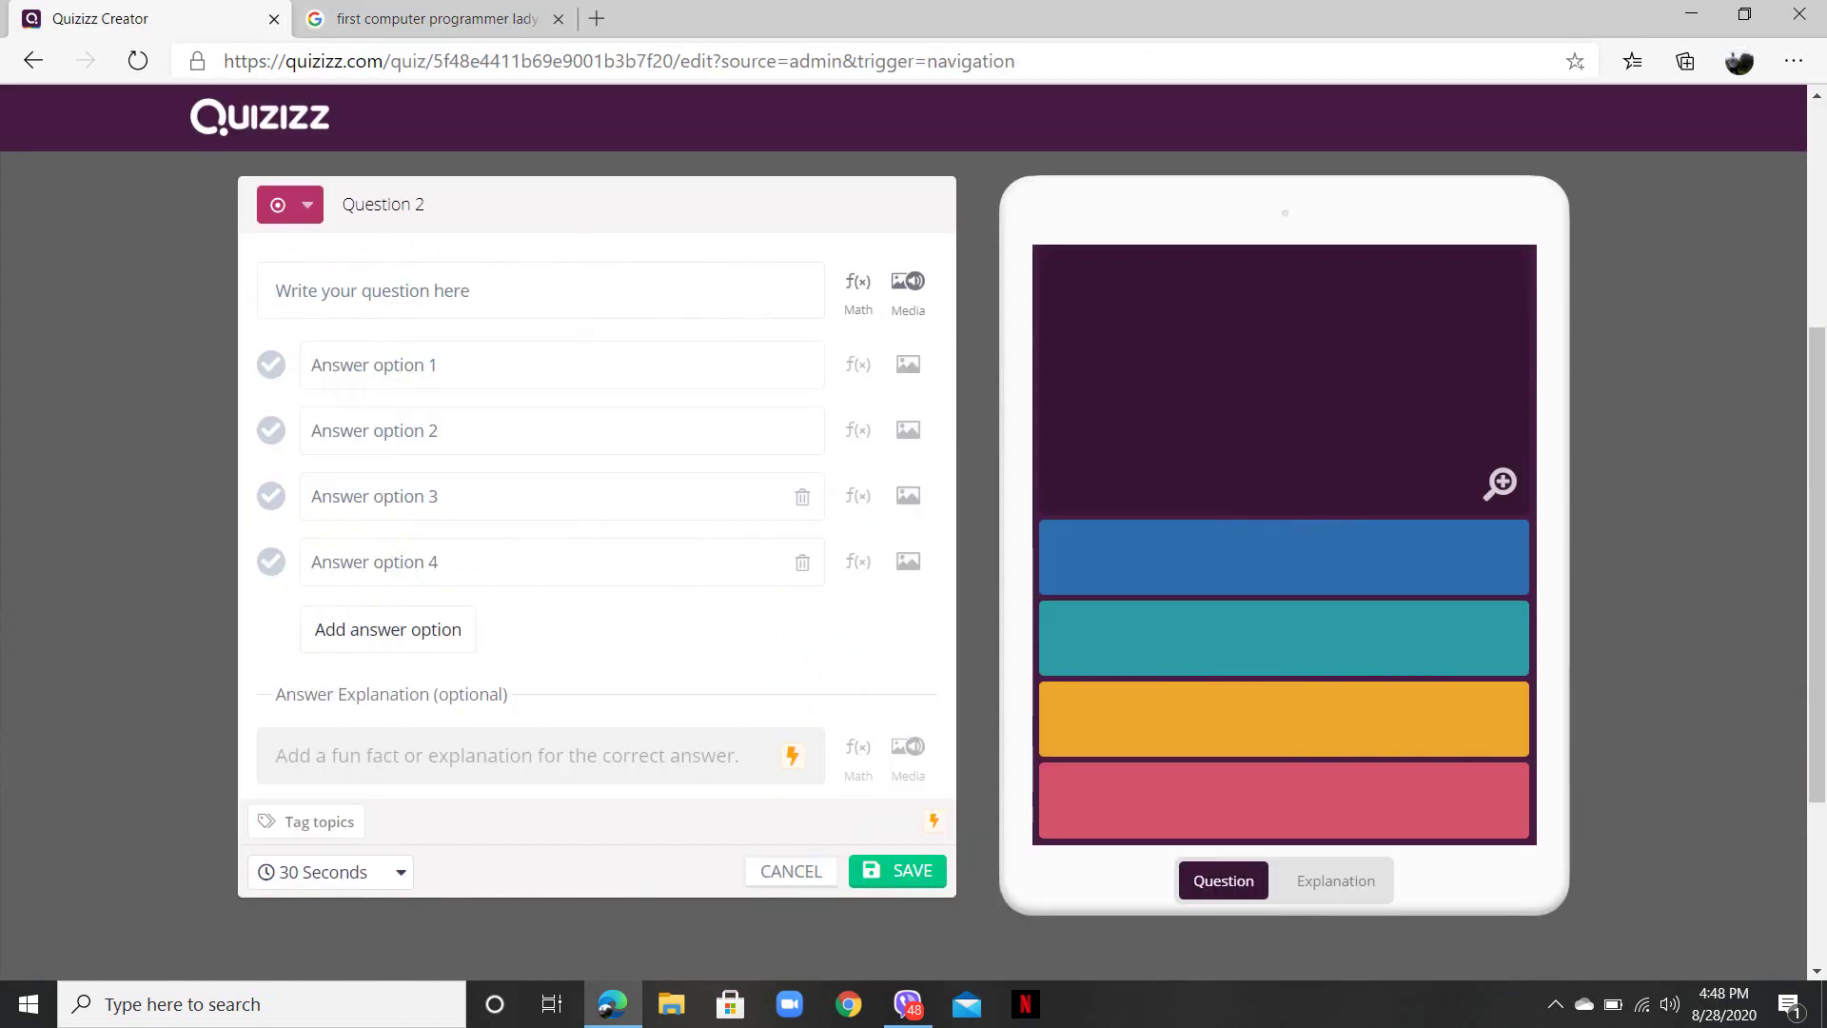
- Try uploading a Media image to Question 2, cancel, and return to the Google results
click(533, 290)
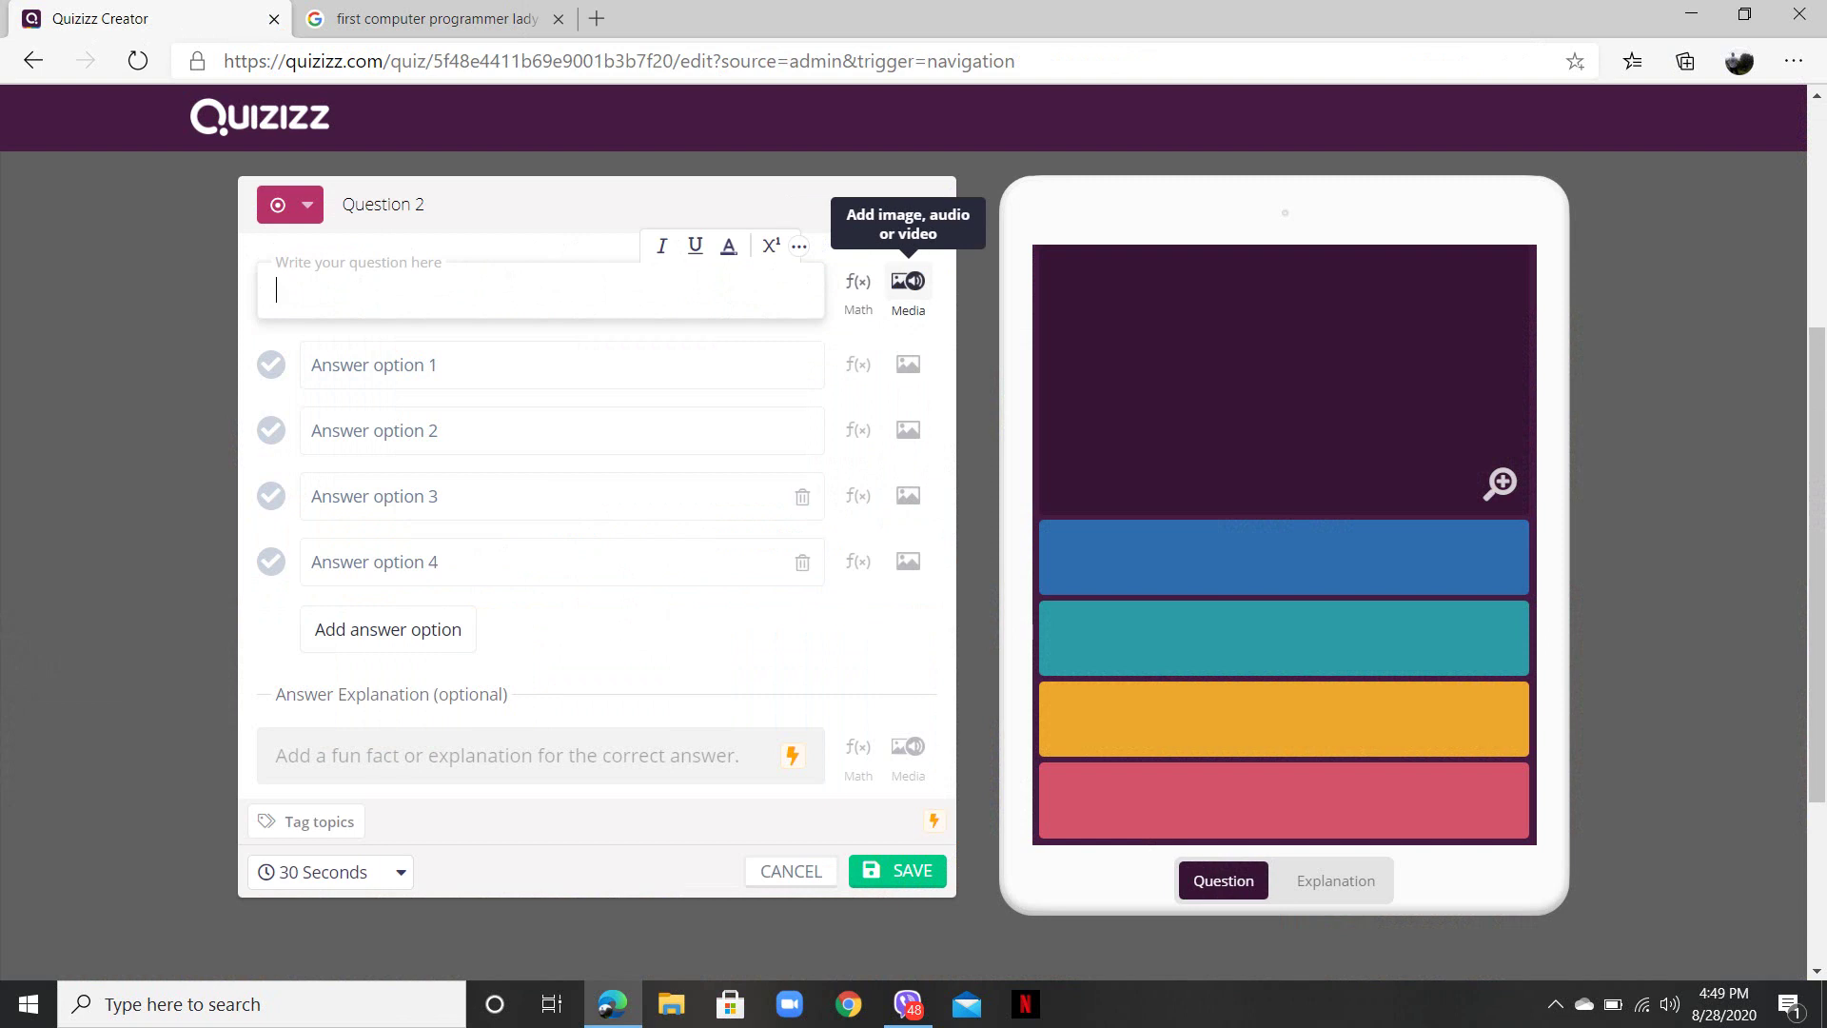
click(908, 281)
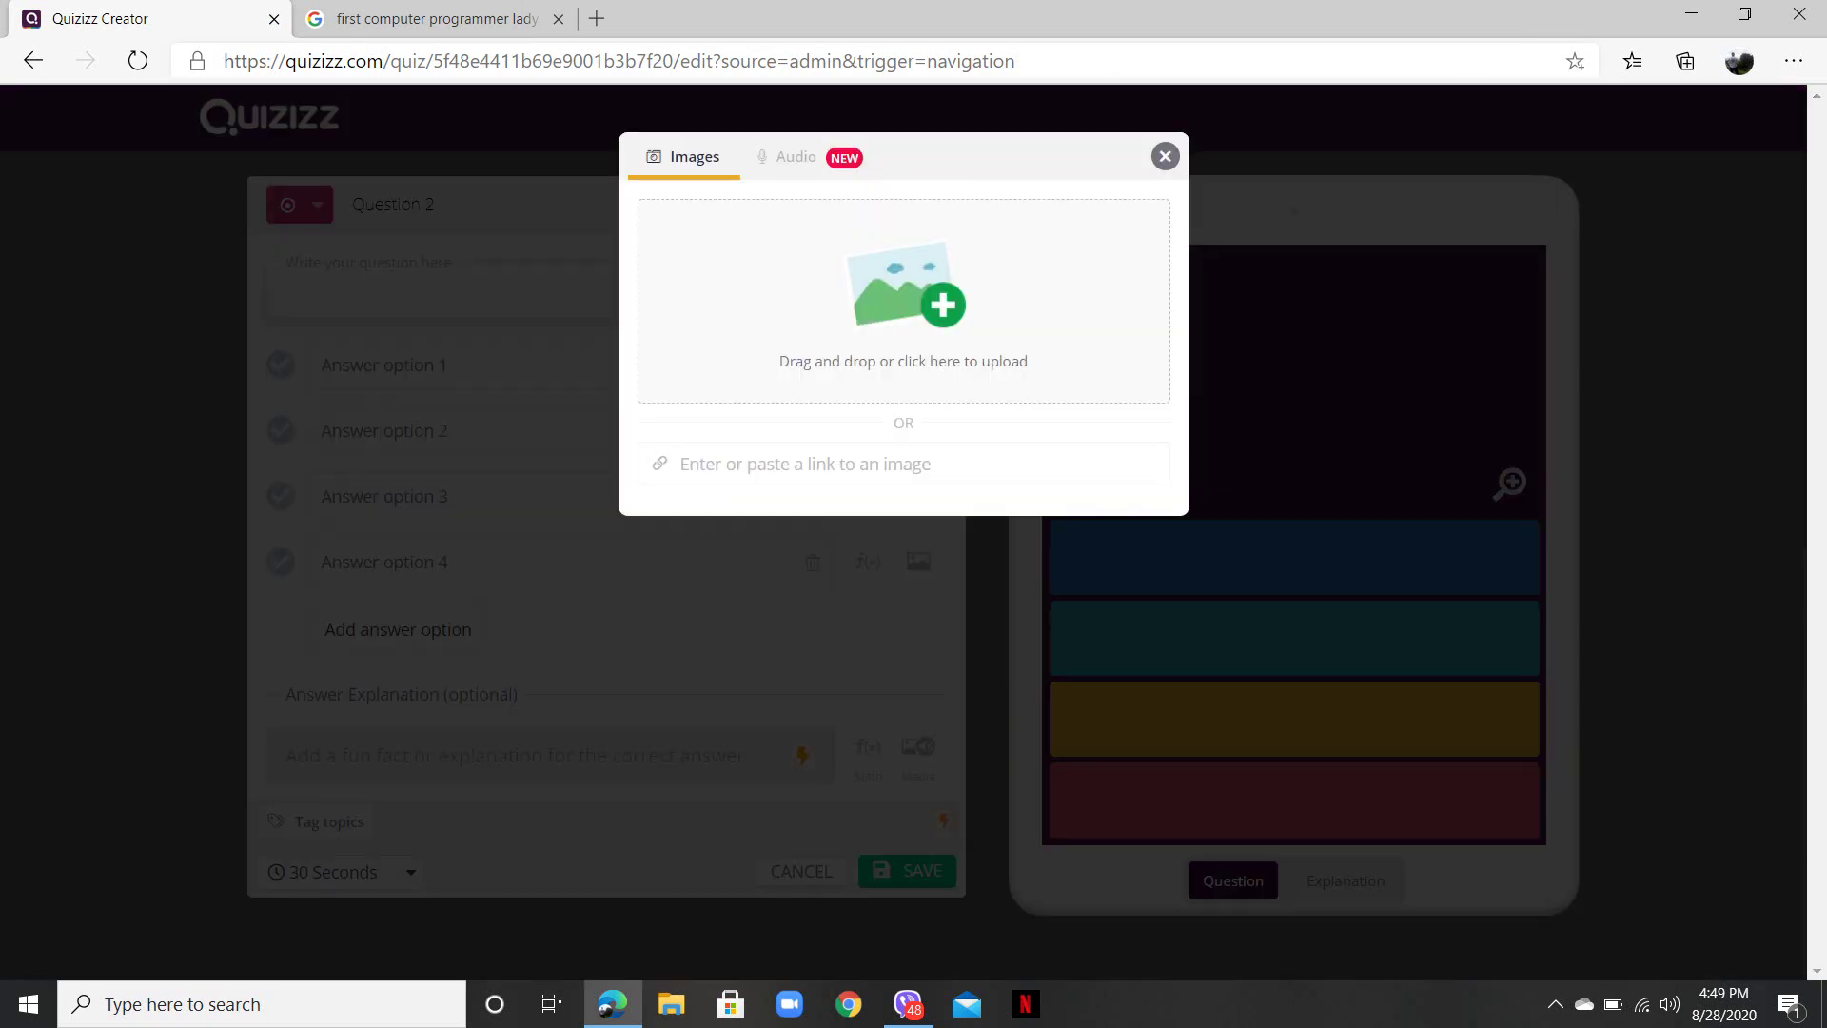
click(903, 304)
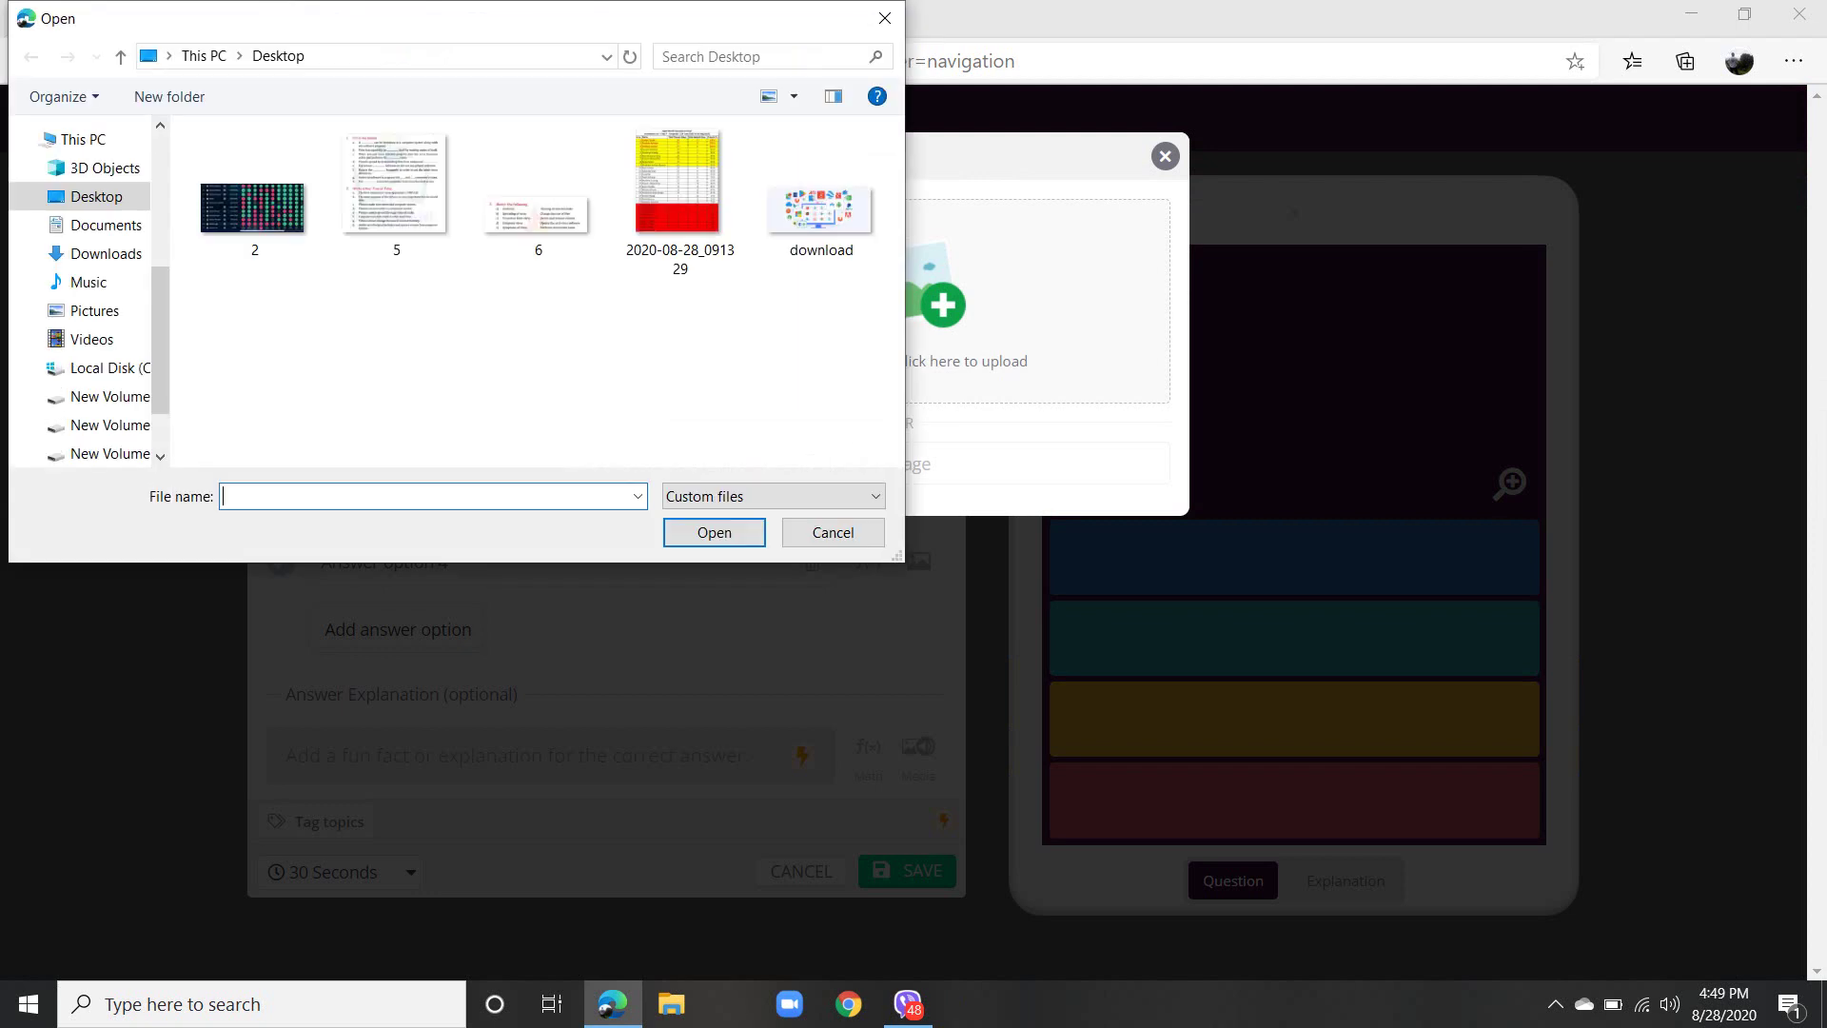
click(885, 18)
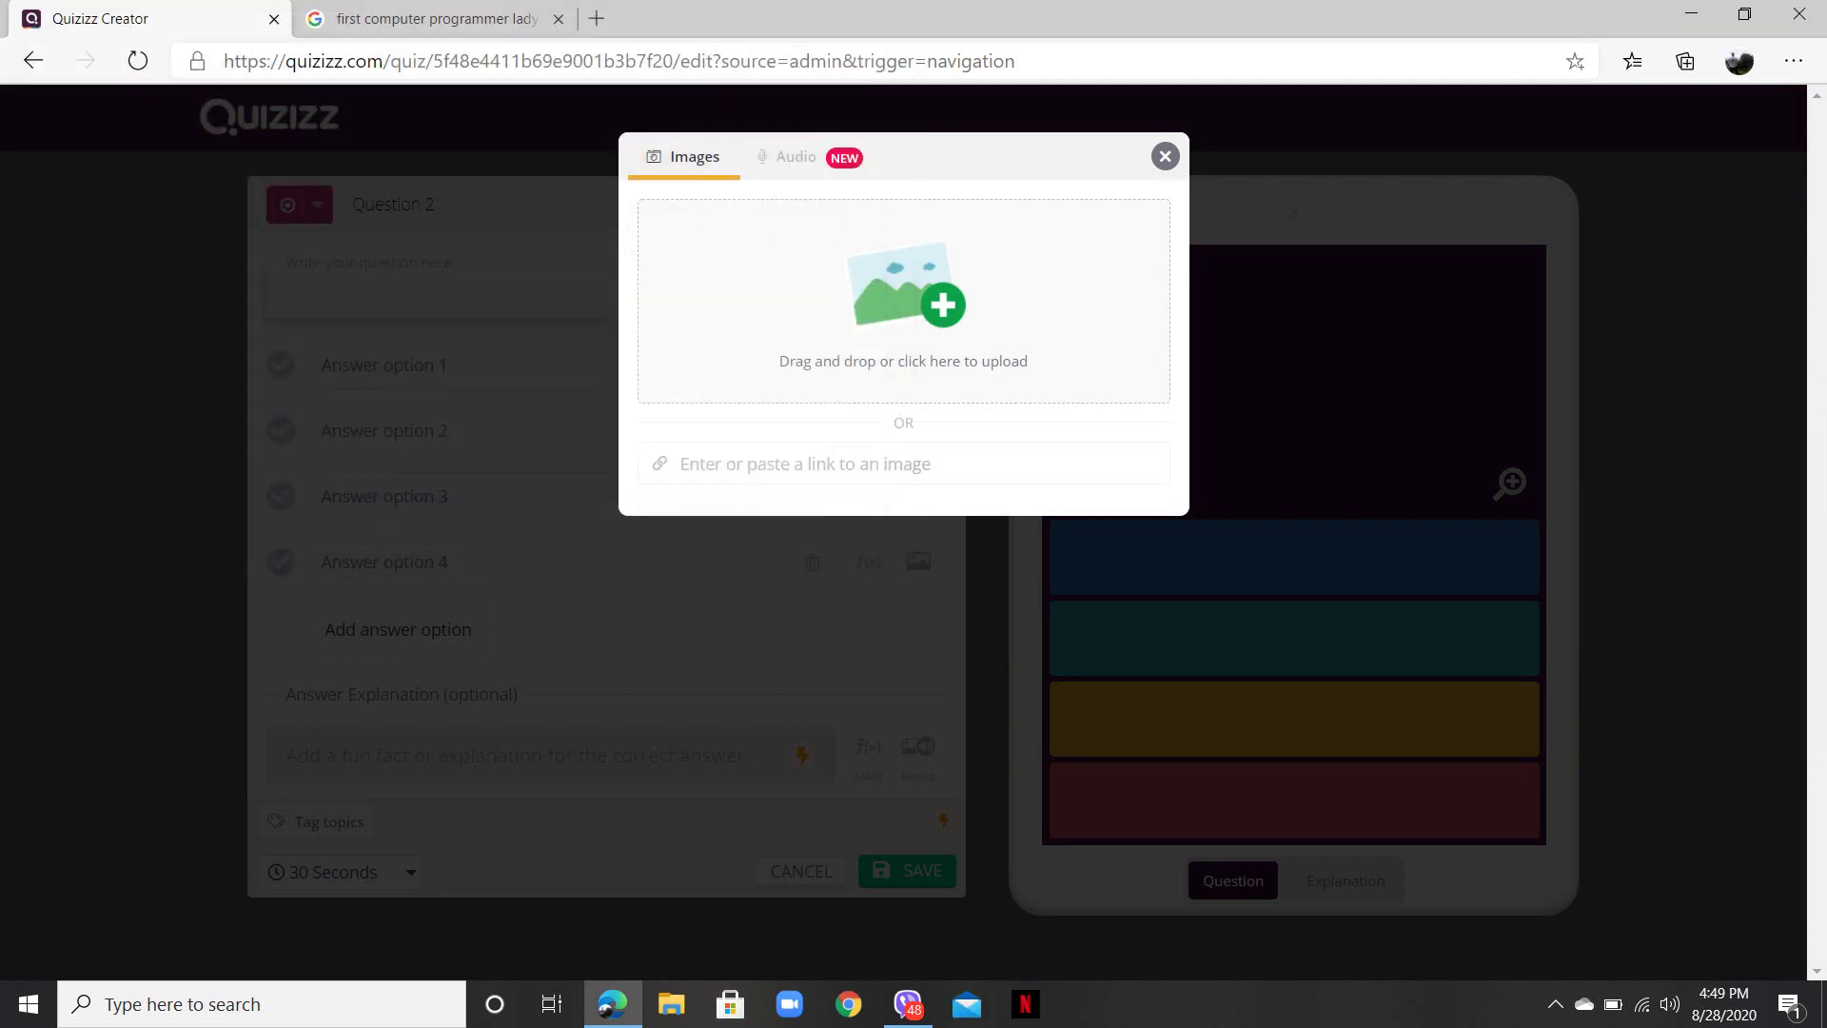
click(1164, 156)
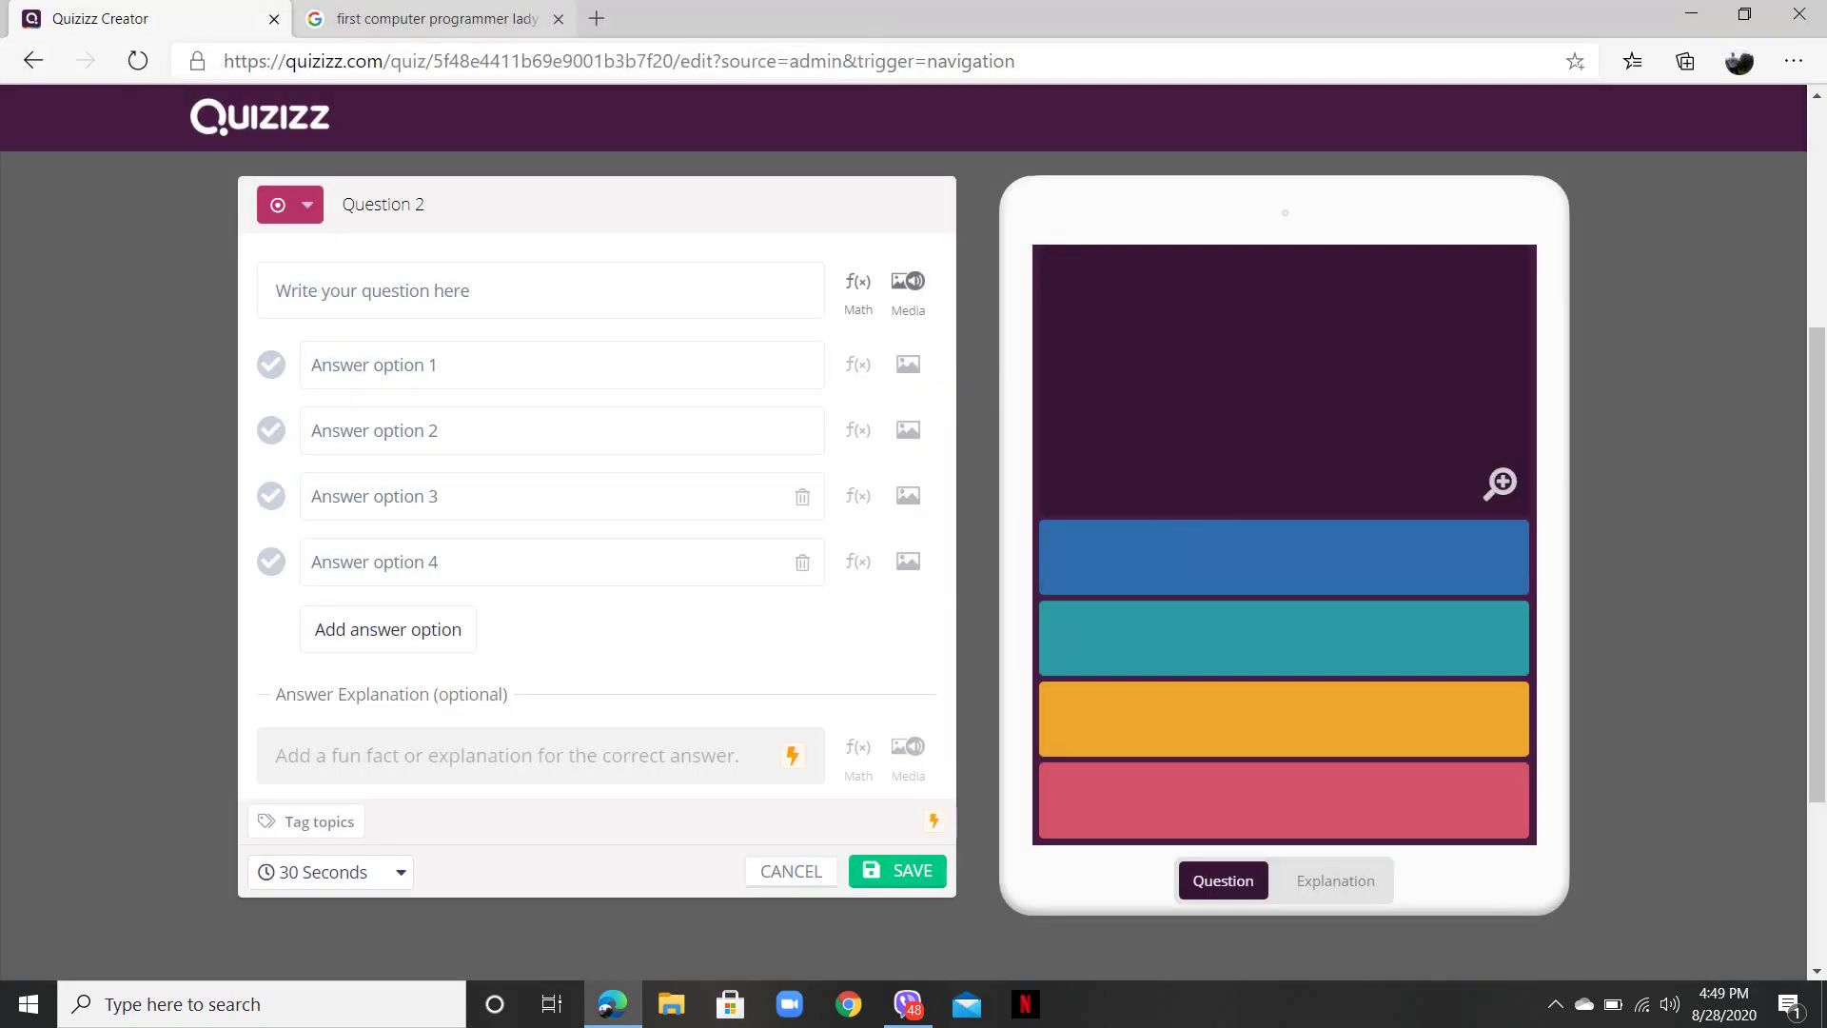
click(433, 18)
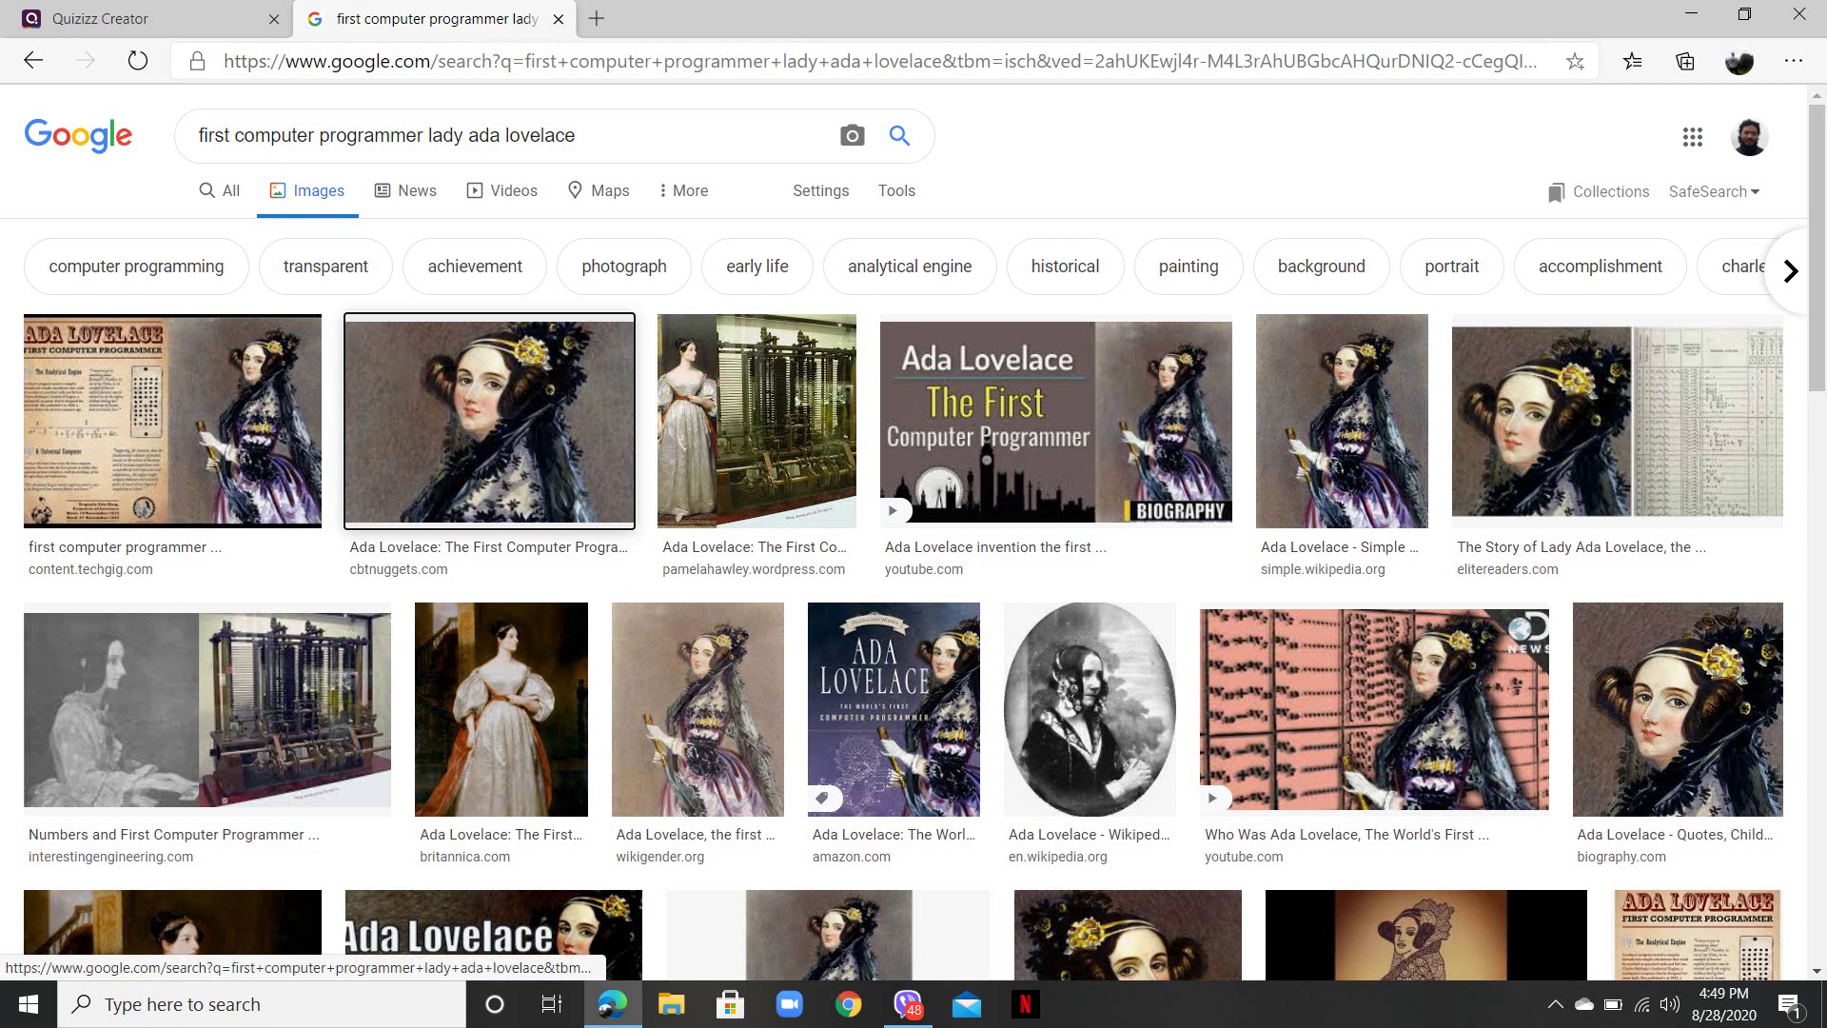
- Save the enlarged Ada Lovelace preview to Downloads as download.jpg
click(489, 420)
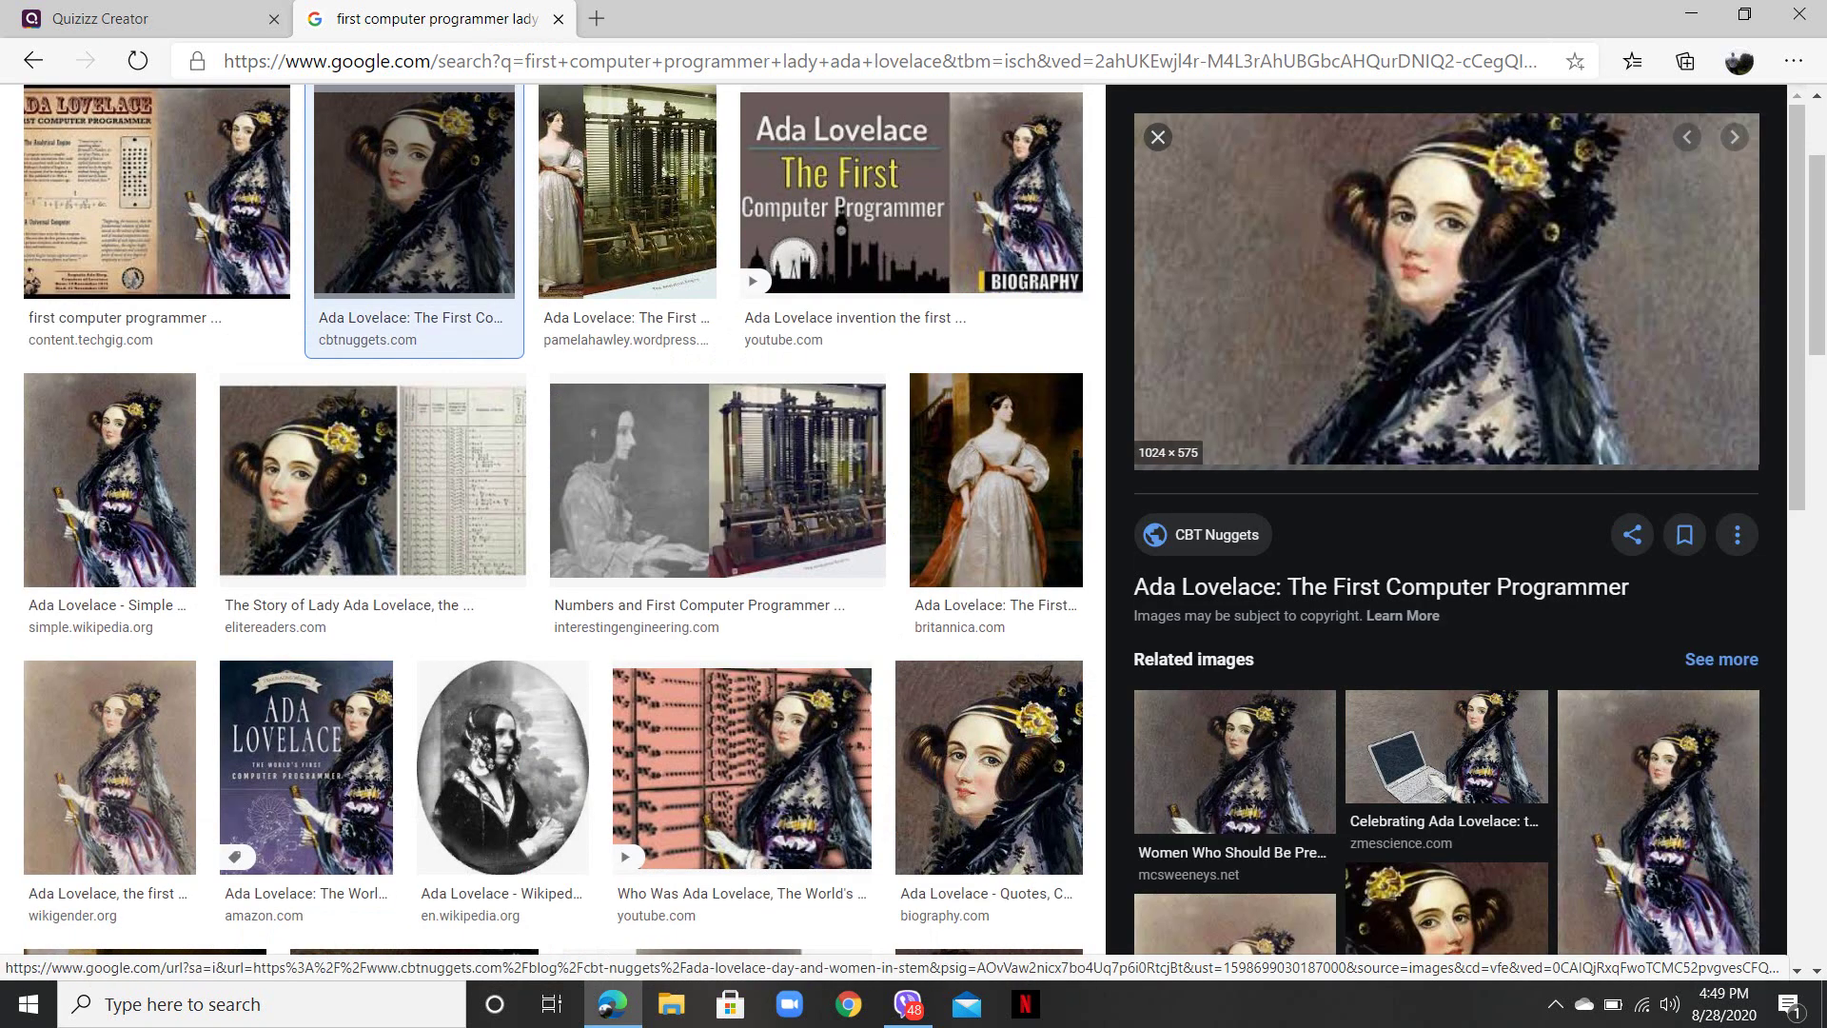
right_click(1242, 303)
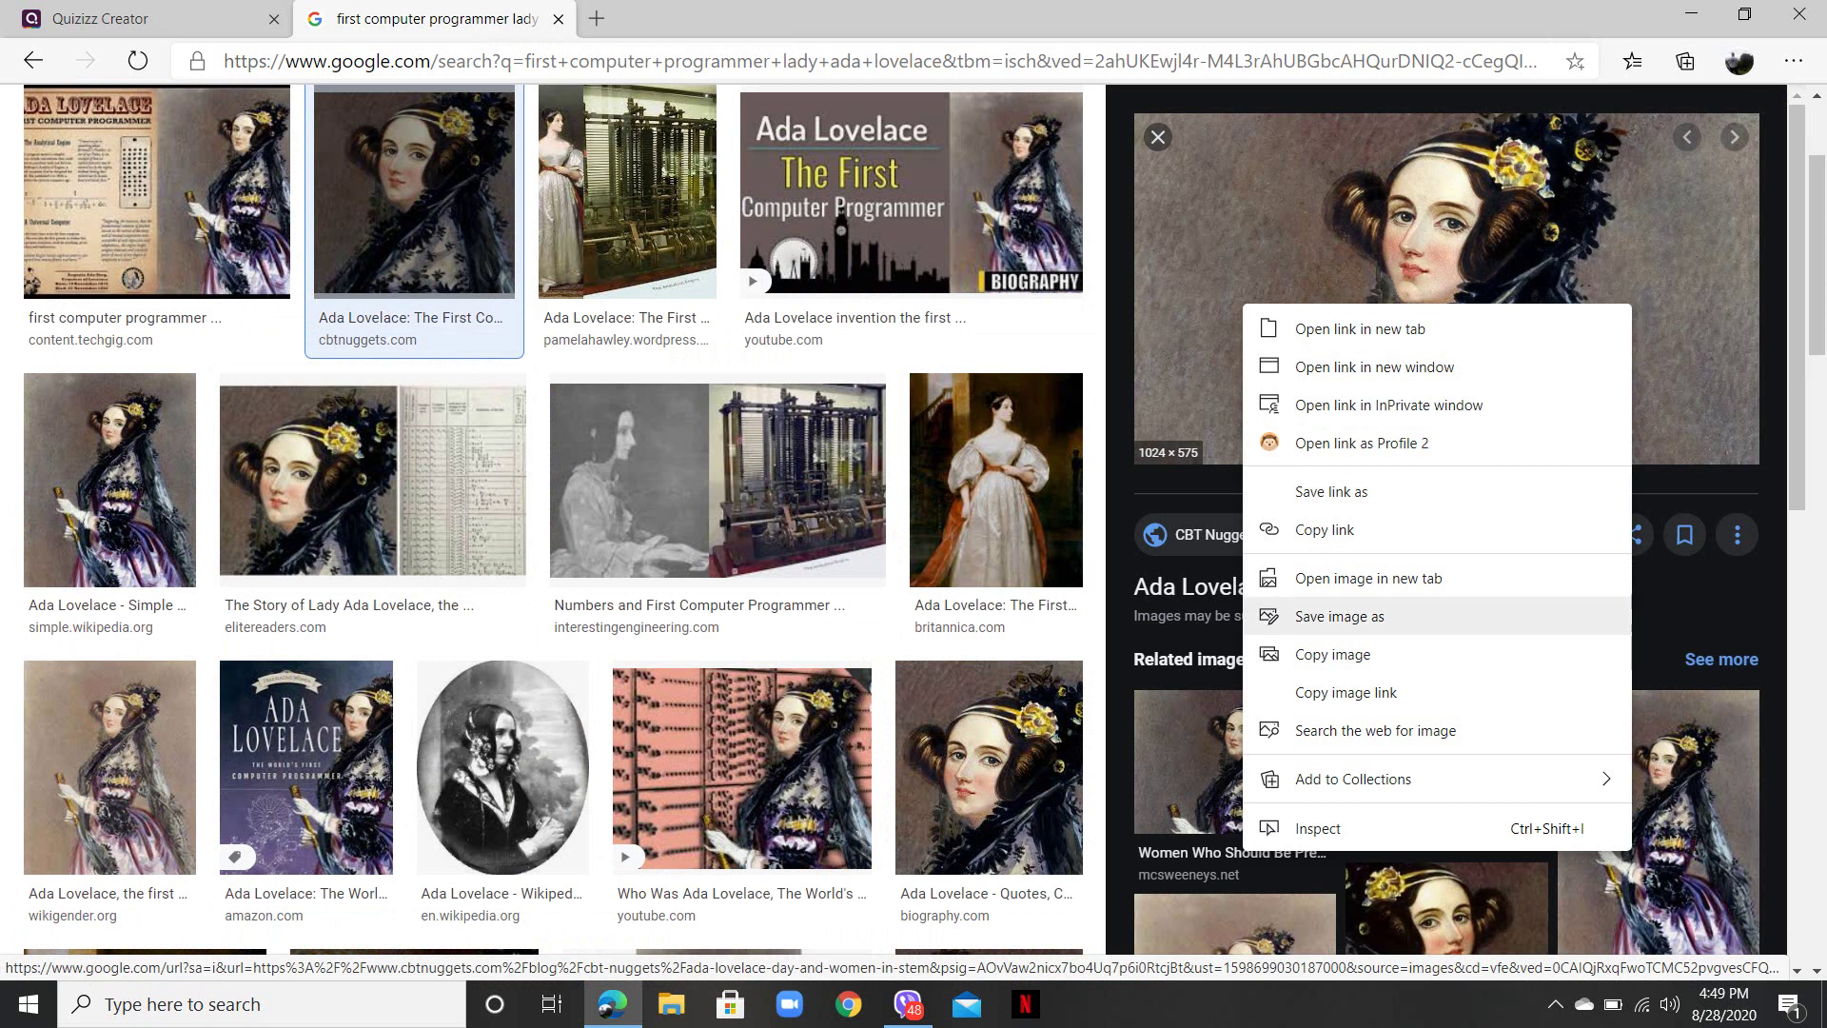
click(1340, 615)
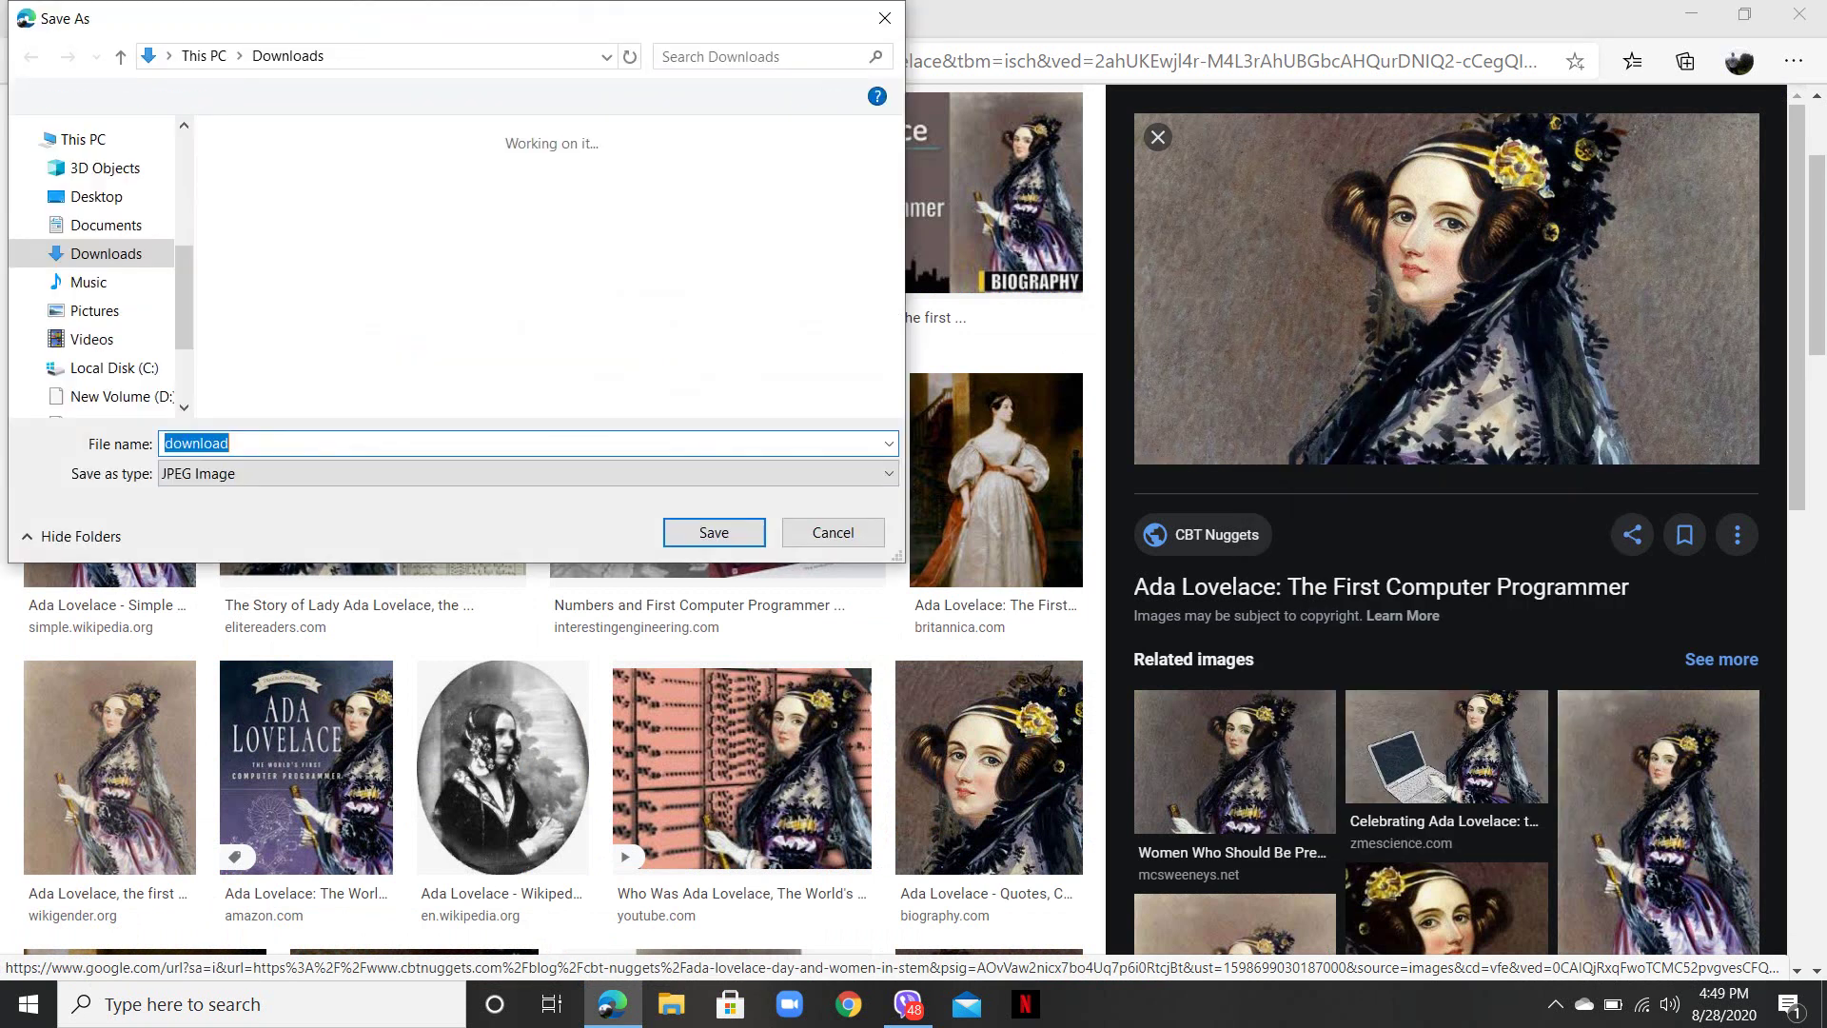
click(713, 531)
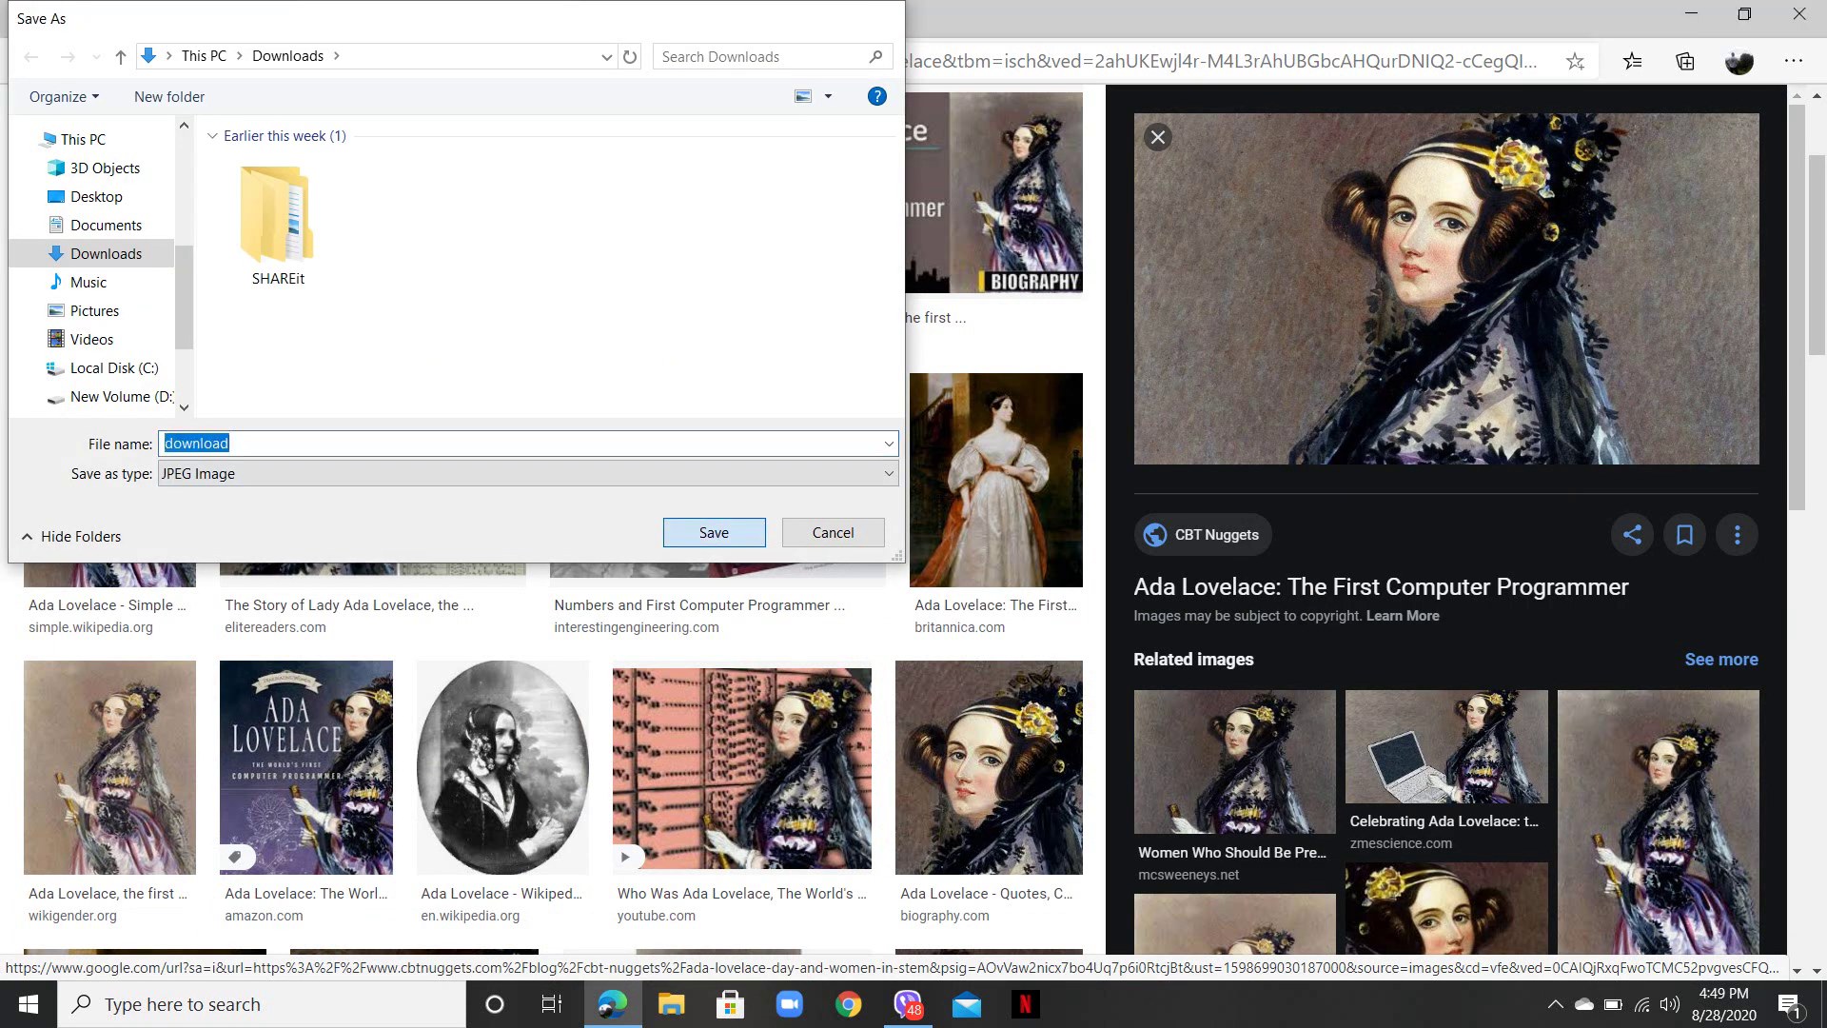
click(99, 18)
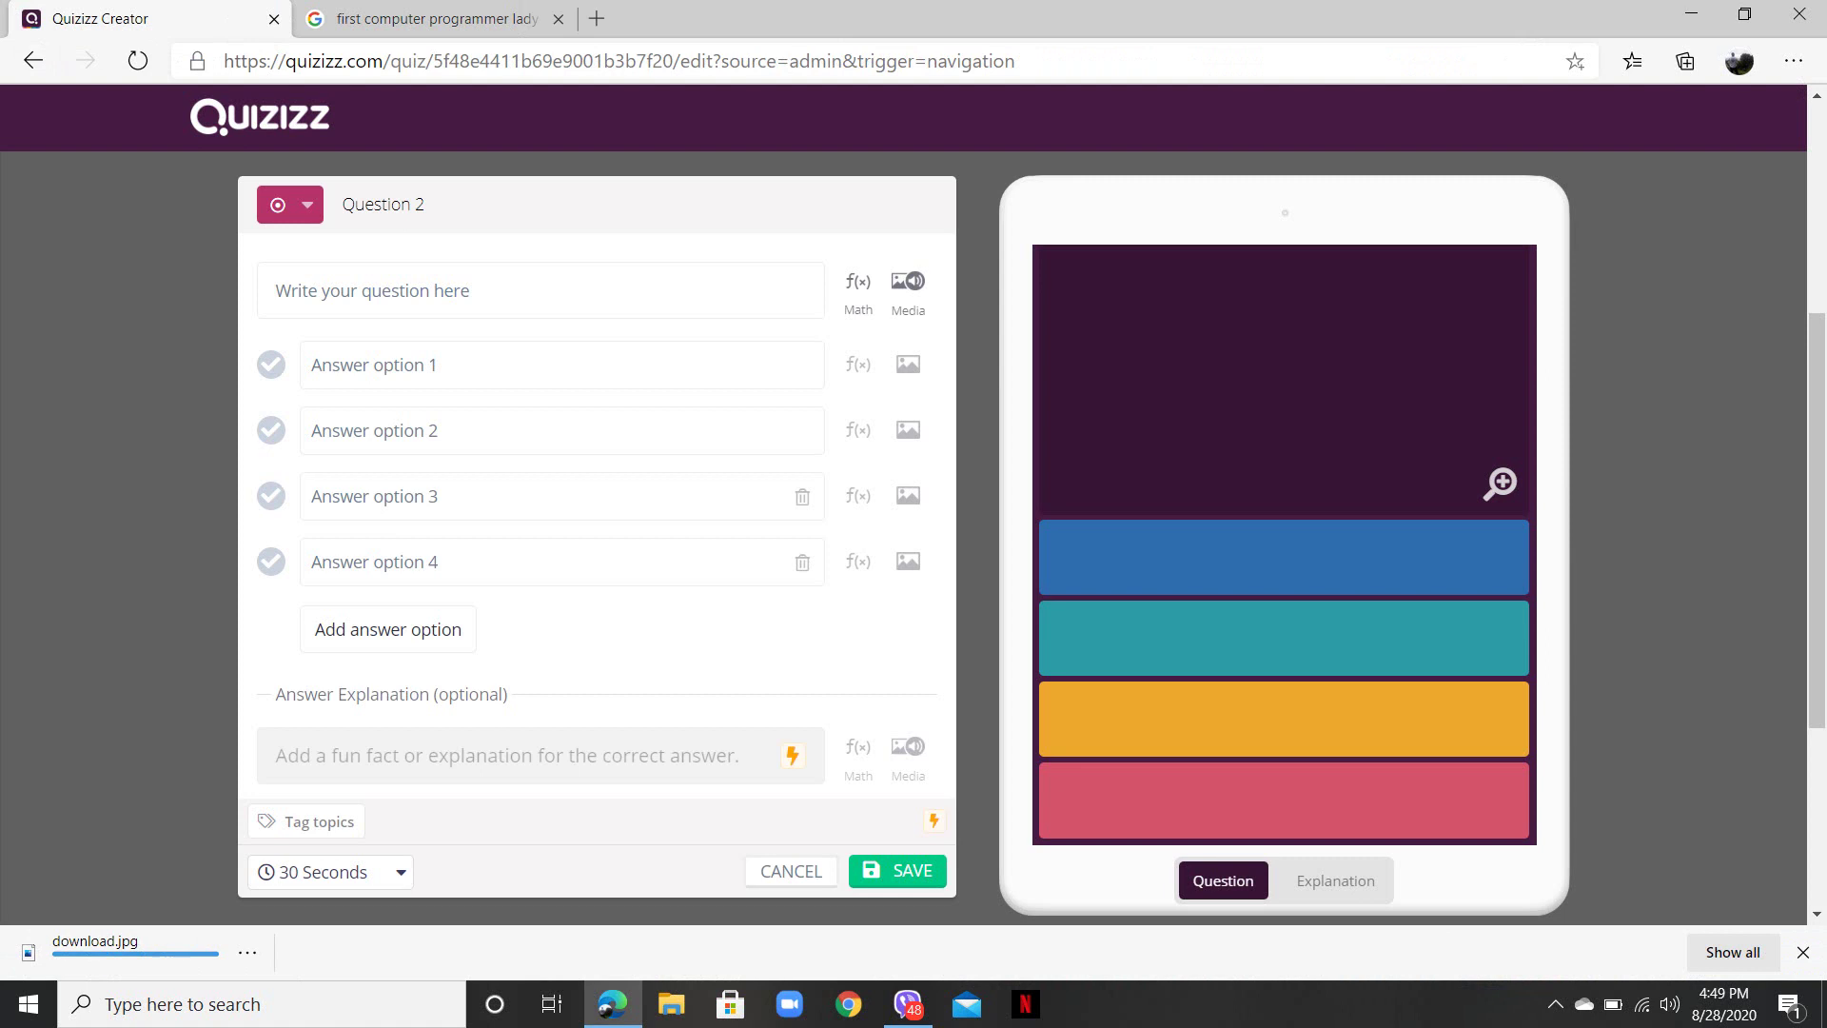
- Upload the downloaded Ada Lovelace portrait from Downloads as Question 2's image
click(907, 281)
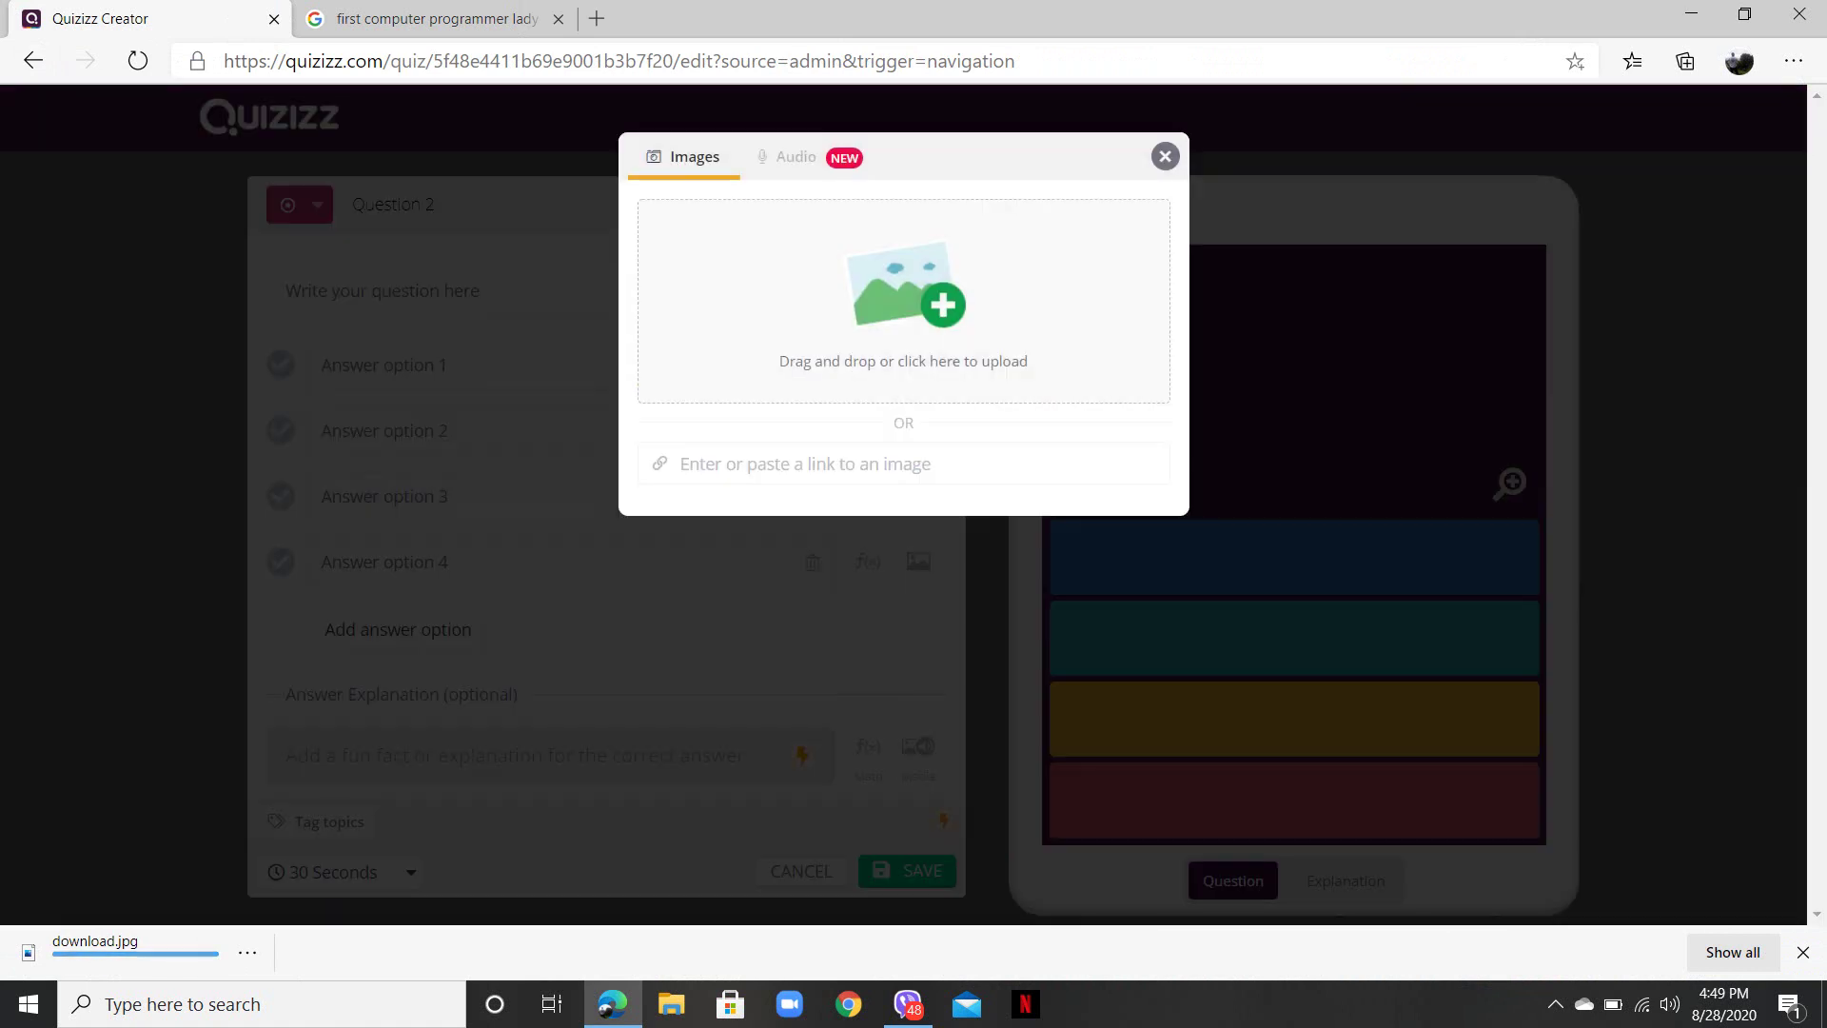
click(908, 282)
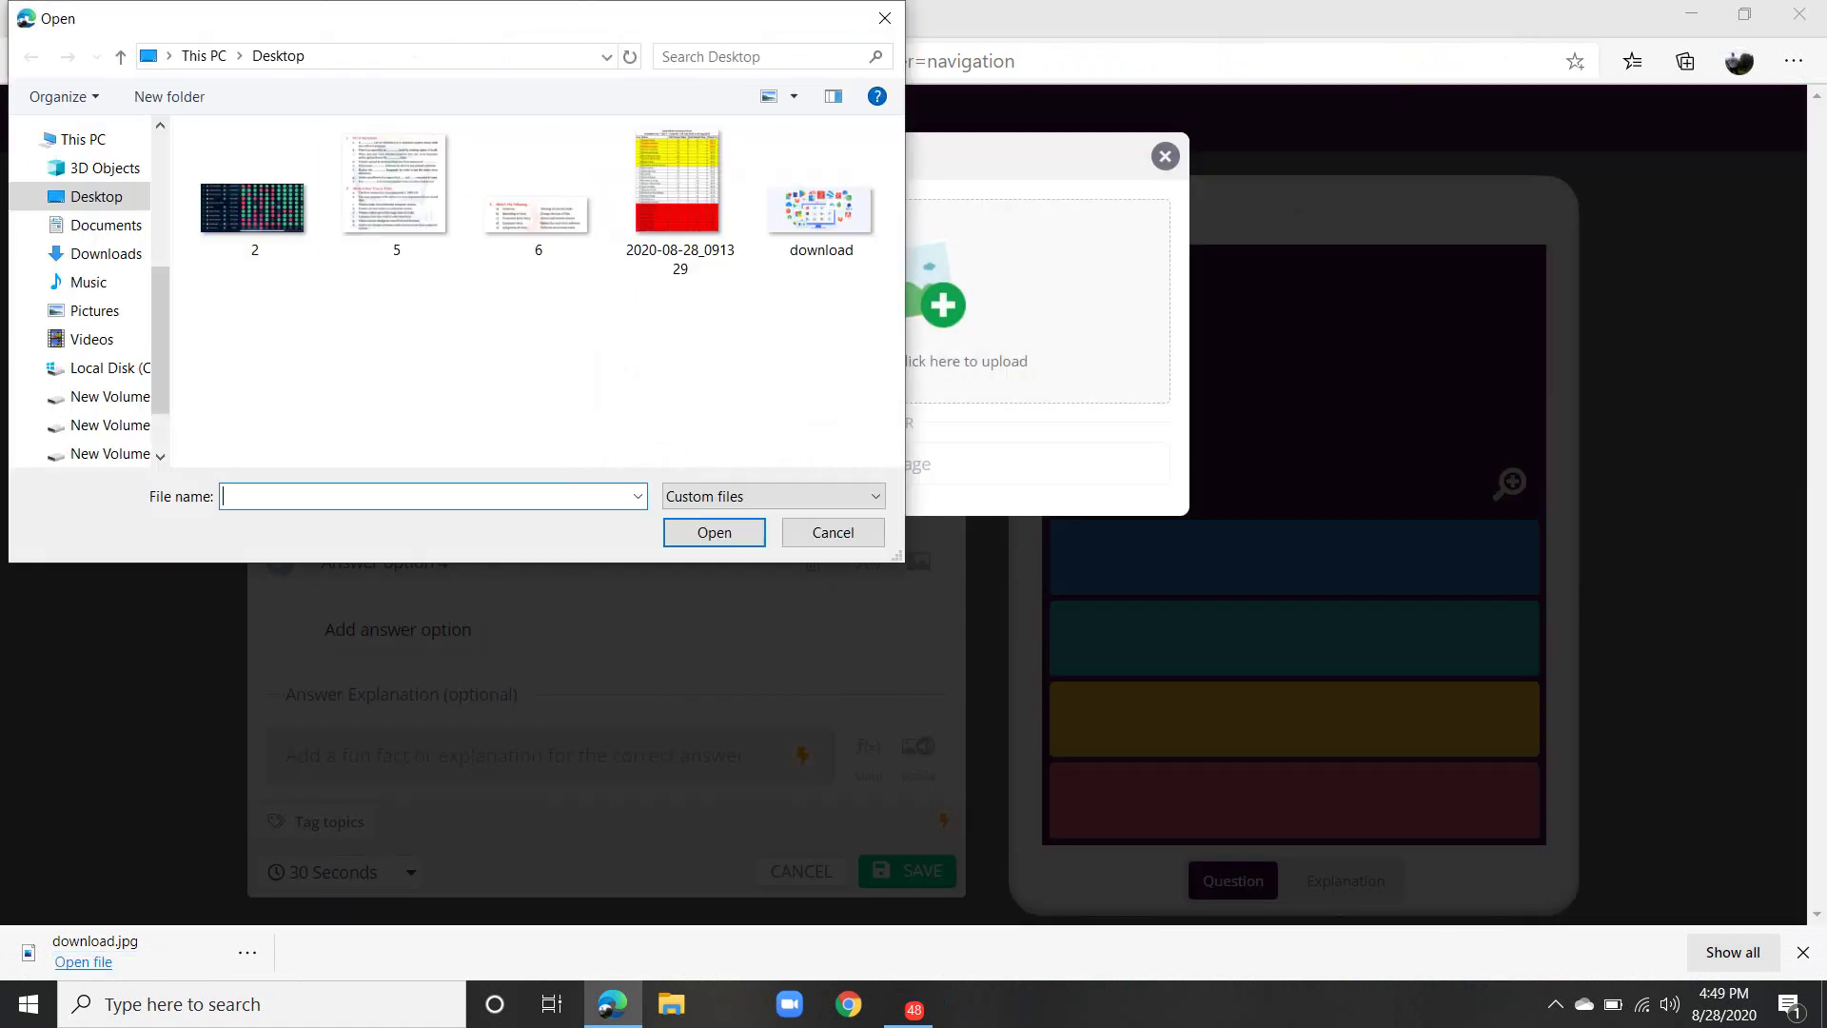
click(105, 253)
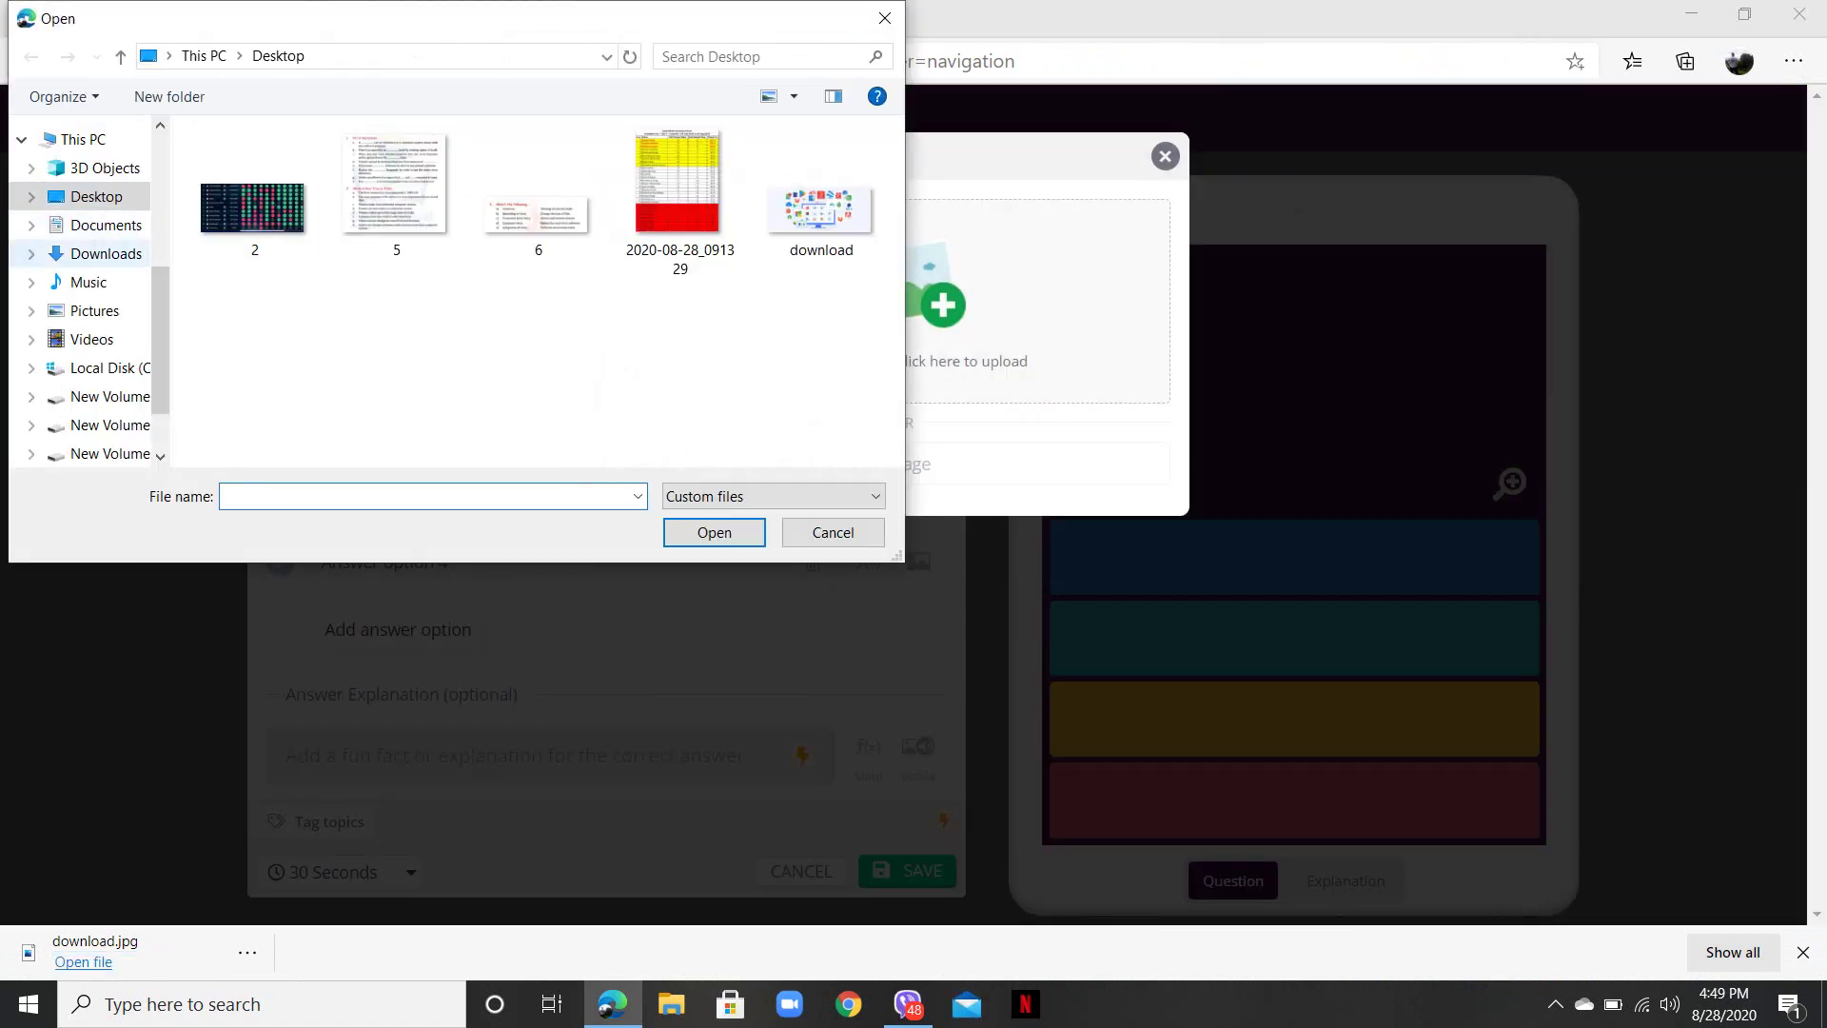
click(254, 228)
key(Return)
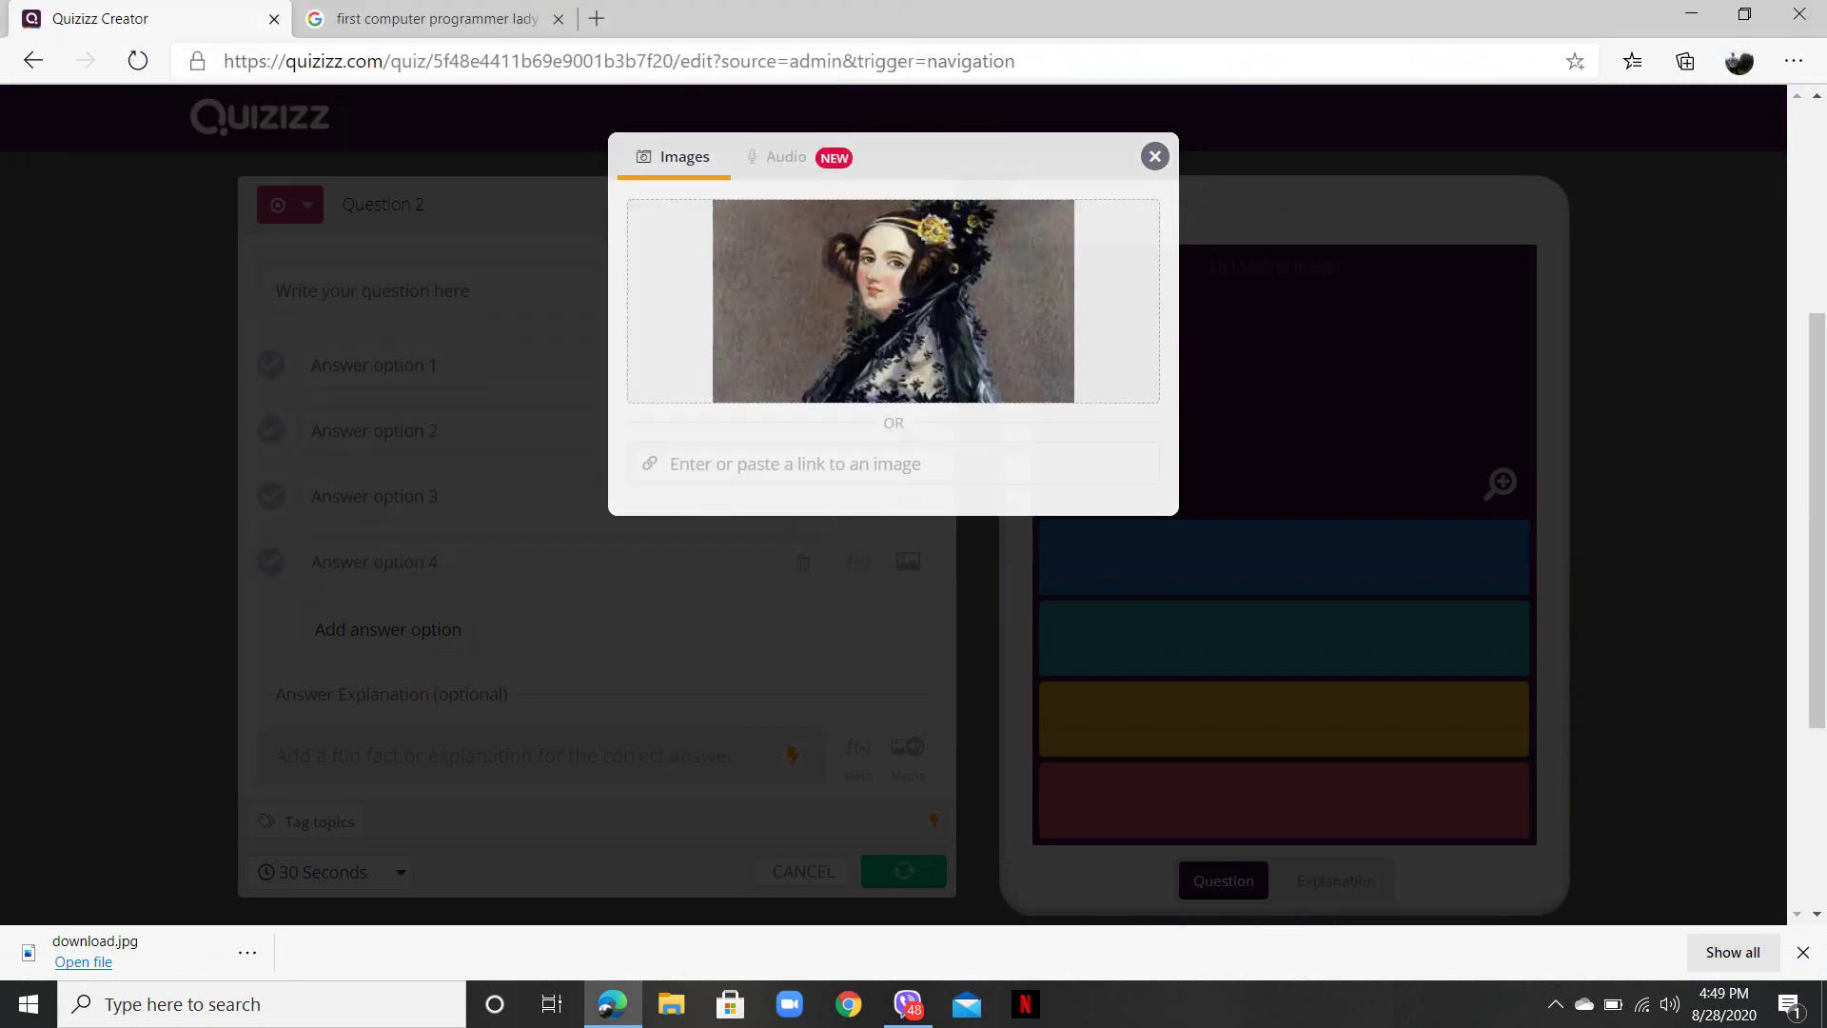
click(314, 371)
- Type the question 'Name the Person.' and the first answer 'lady Gaga'
text(lady)
key(BackSpace)
key(BackSpace)
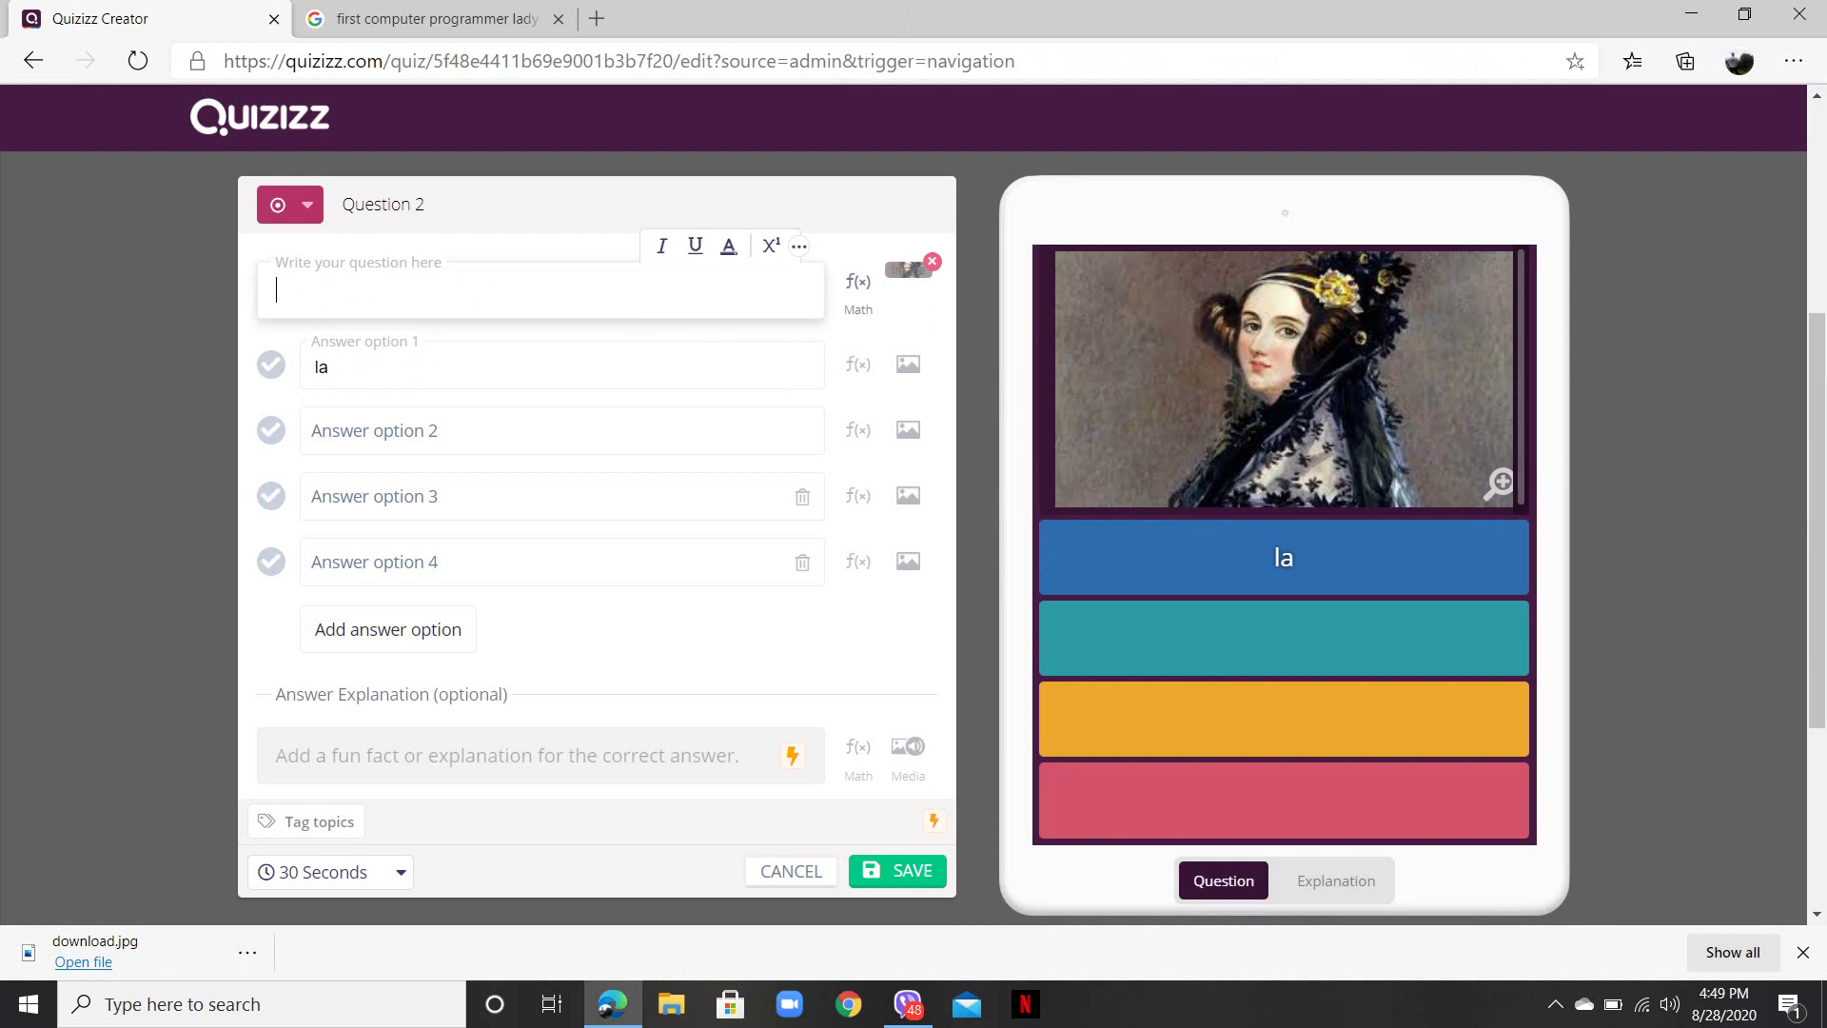
text(Nam)
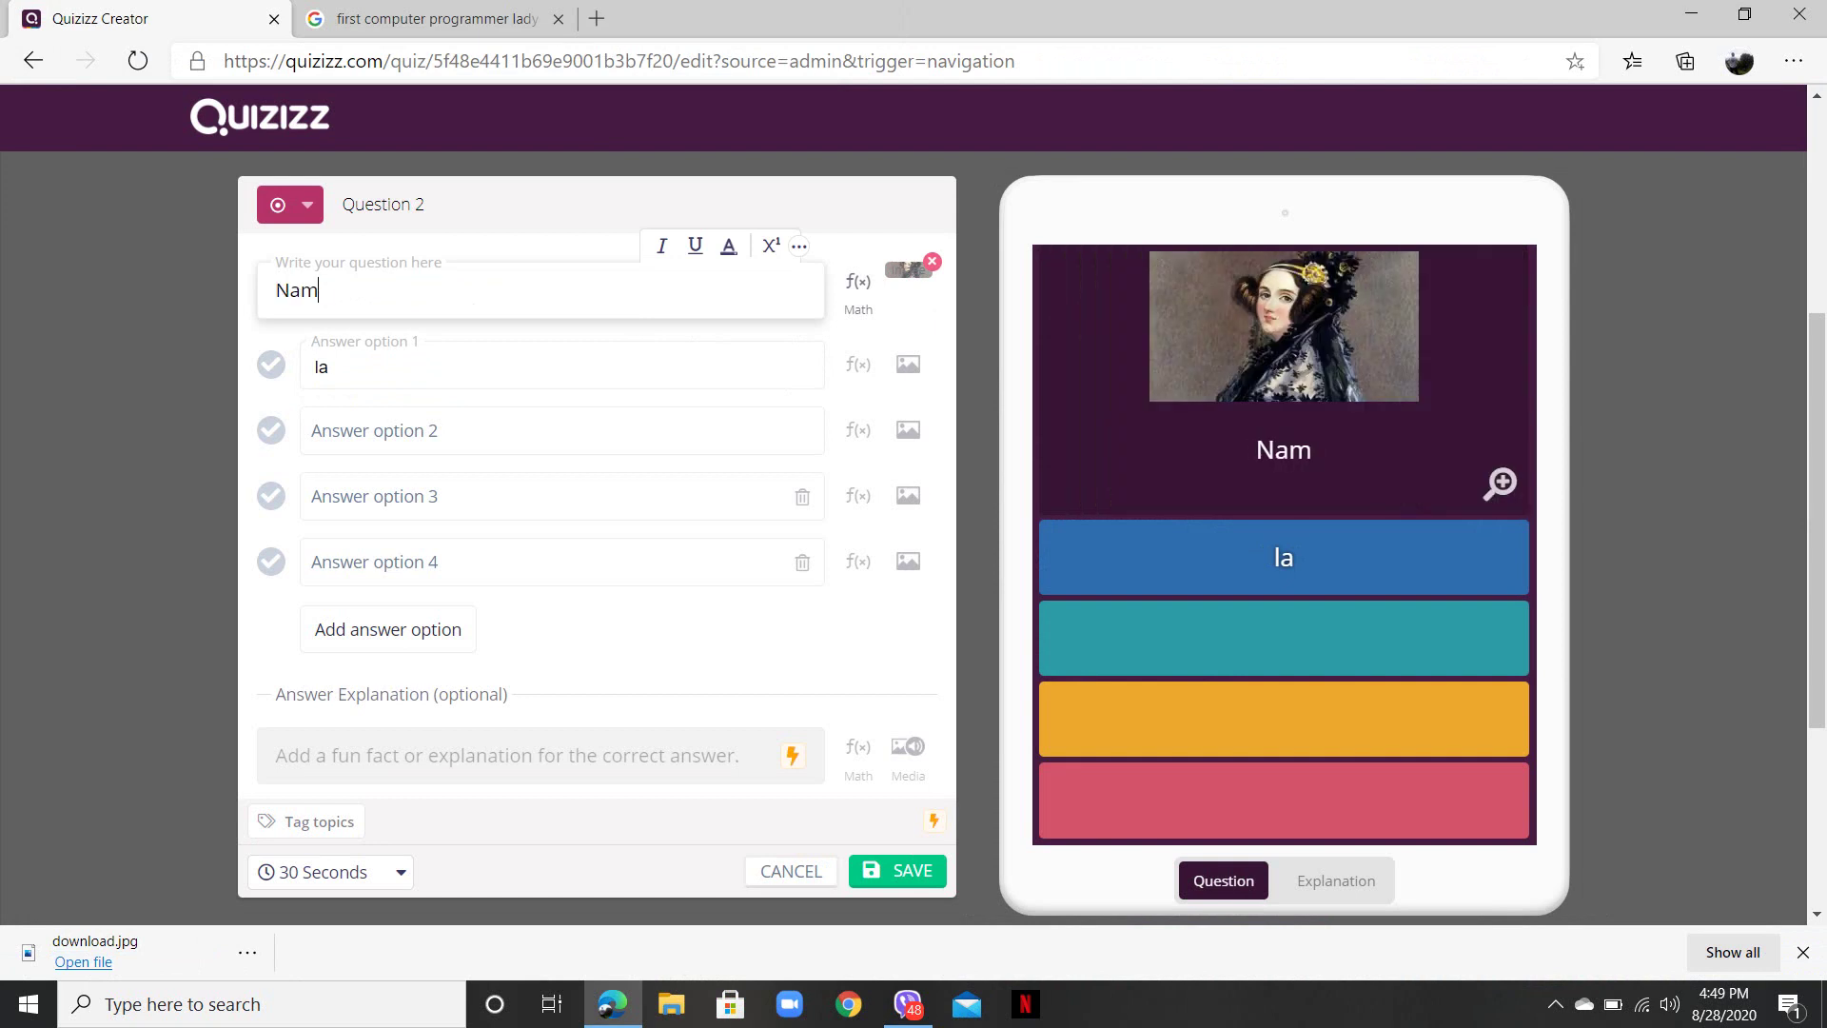
text(e the Person.)
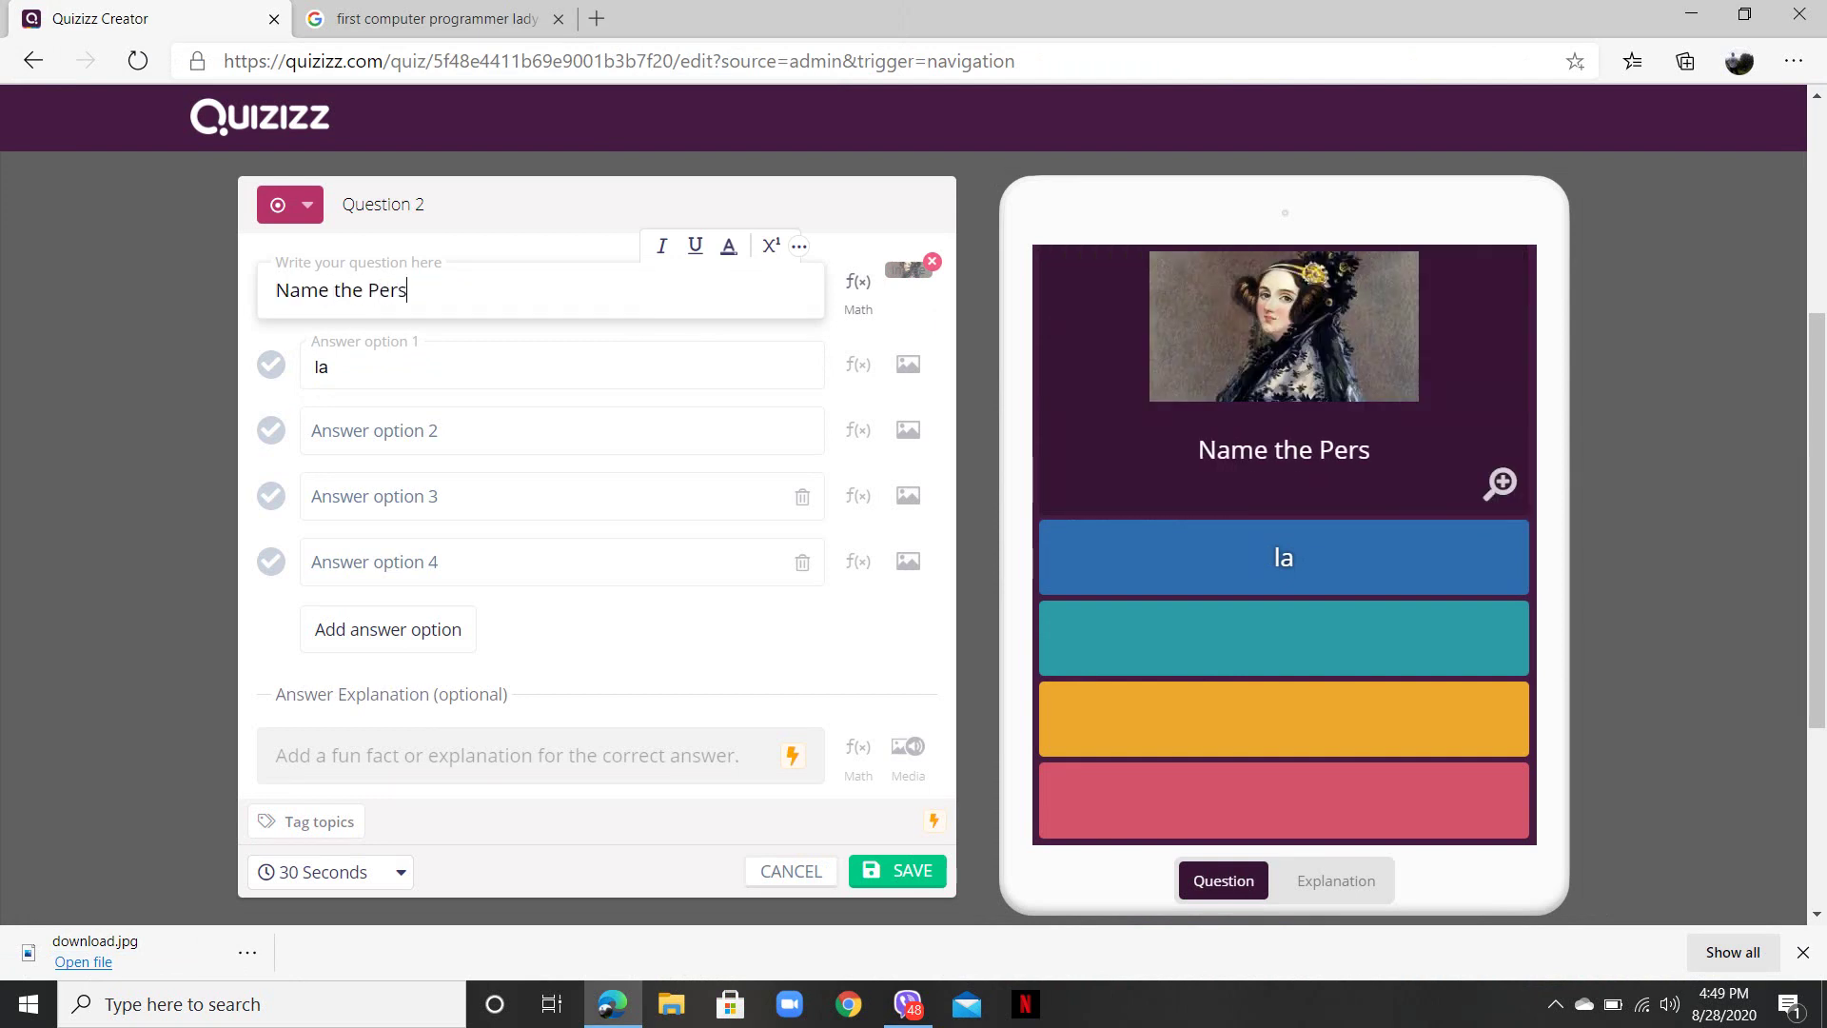
text(la)
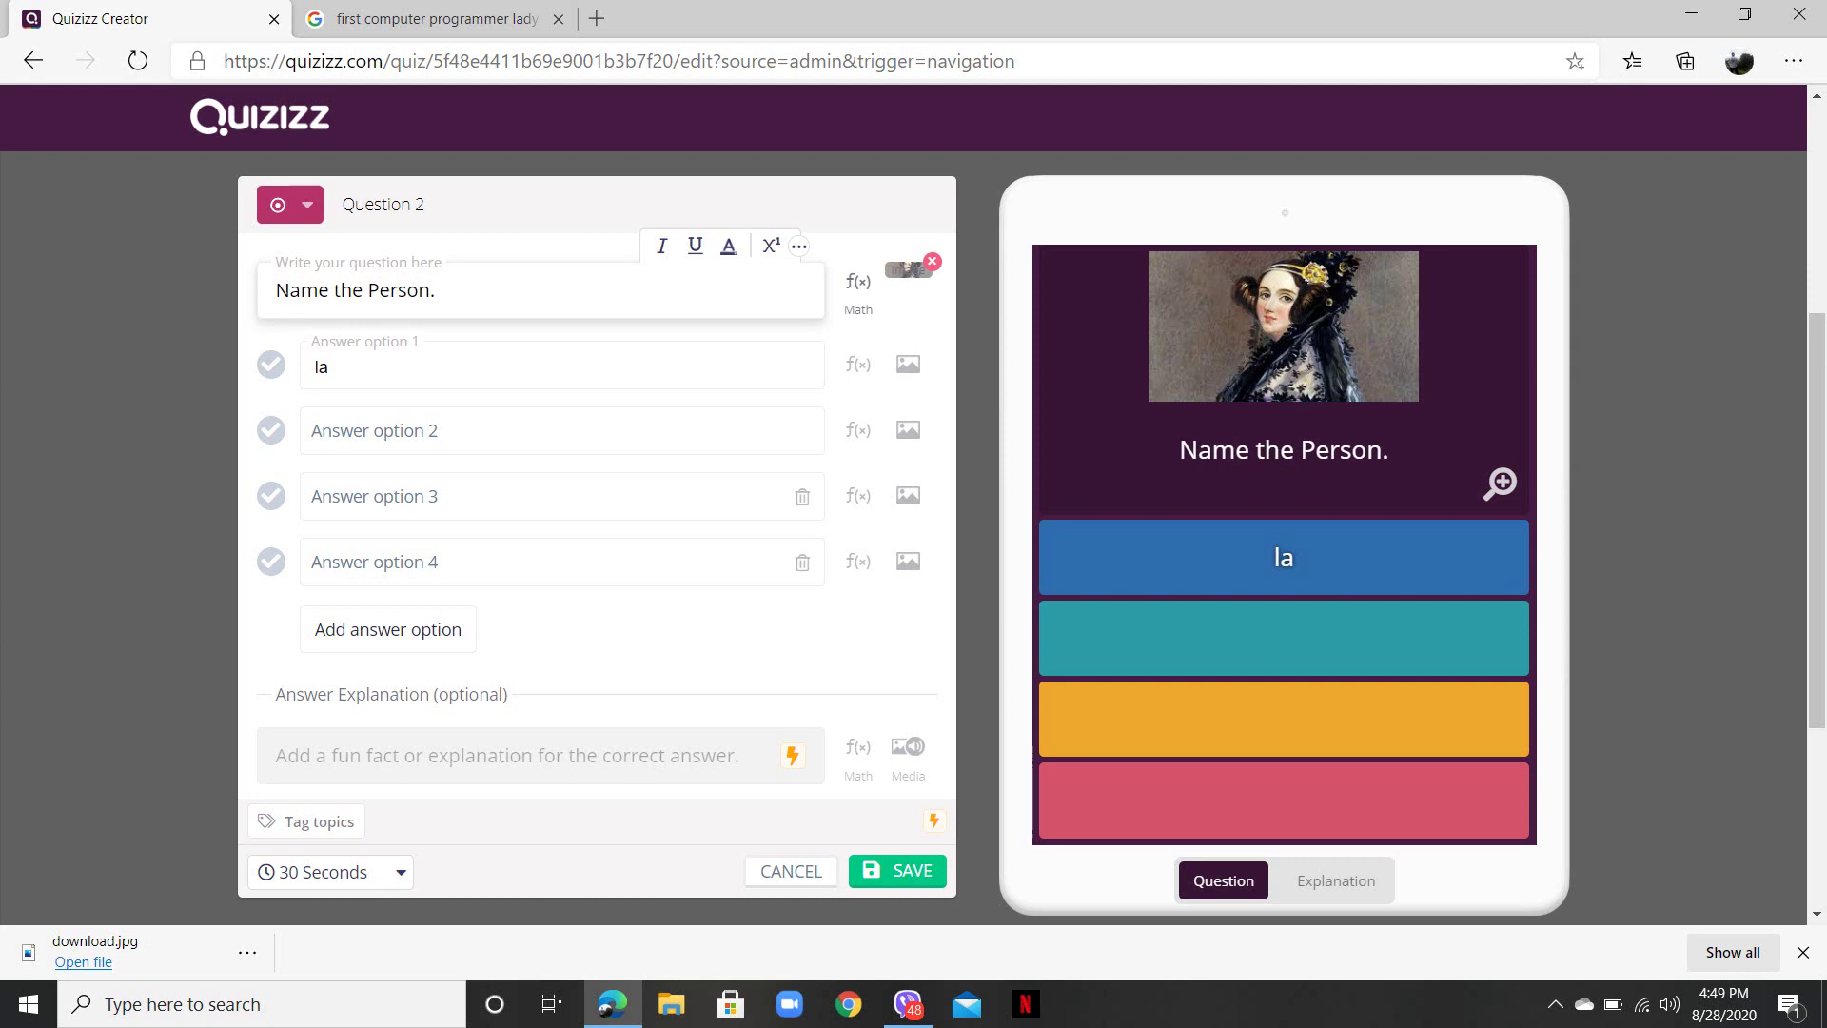
key(BackSpace)
key(BackSpace)
text(ladu)
key(BackSpace)
text(y Gaga)
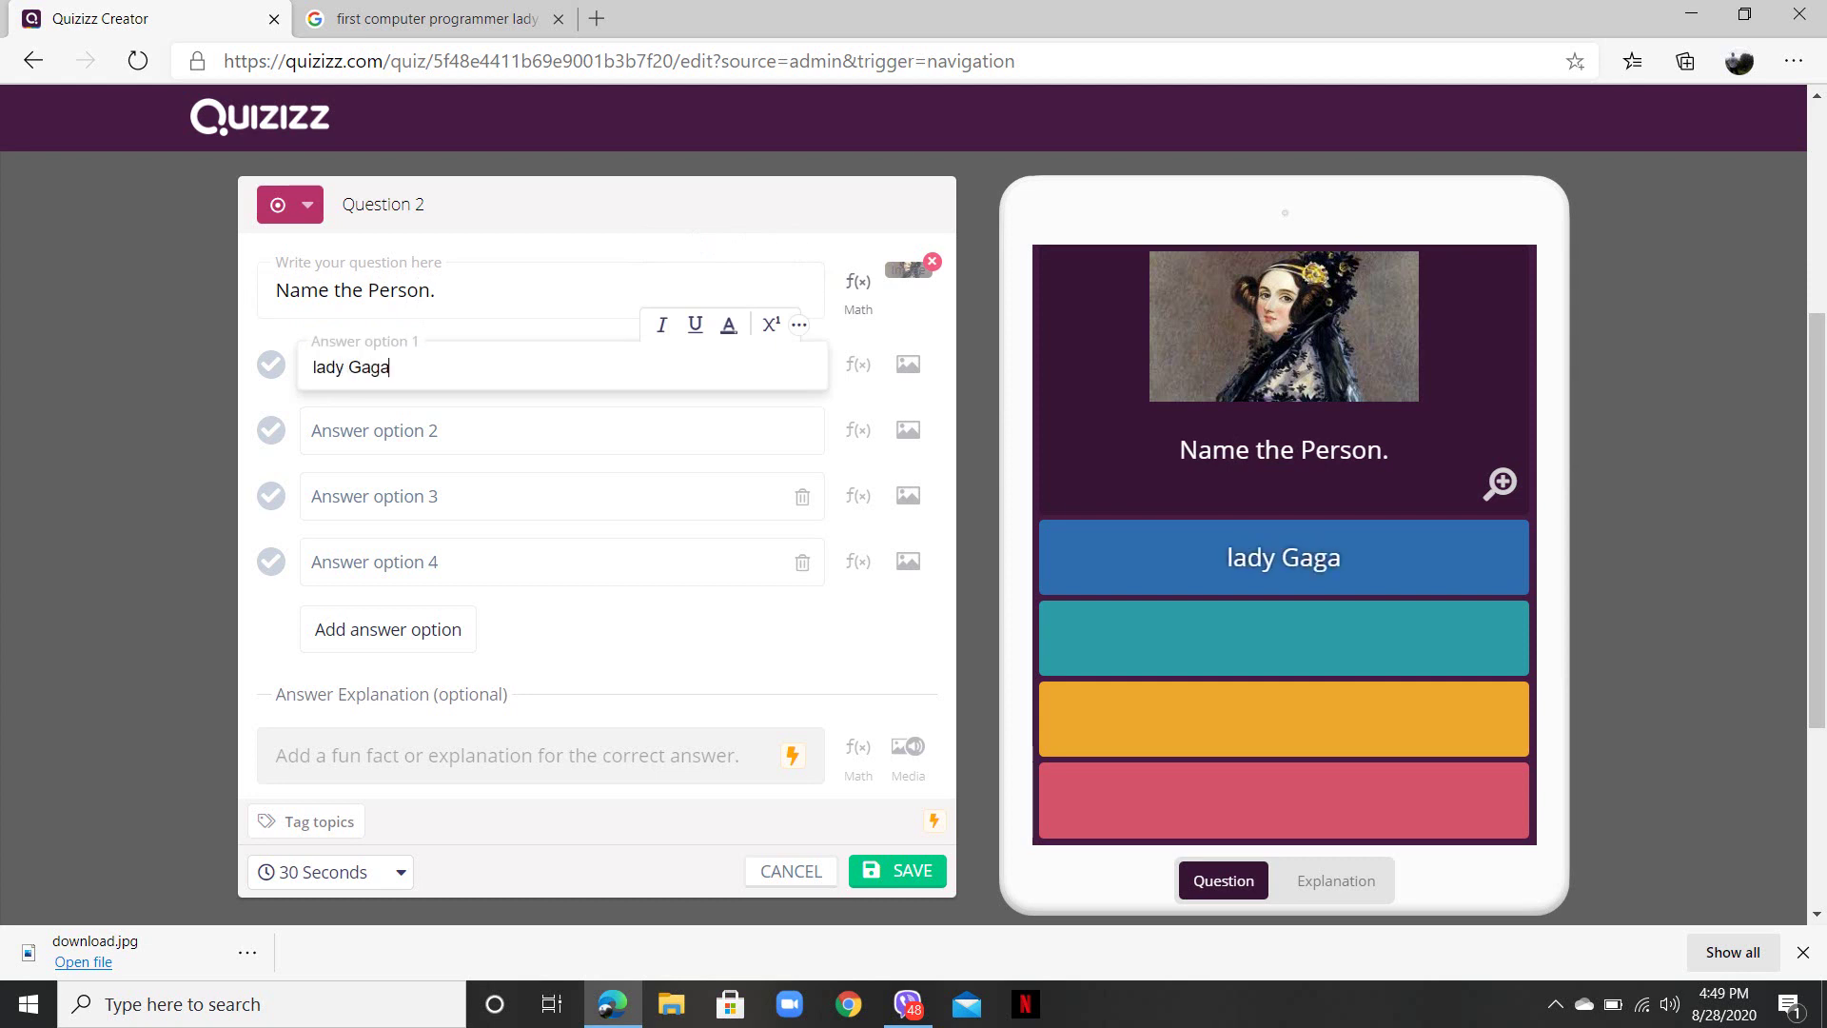
- Fill in the remaining answers 'Lady Ada', 'Both' and 'None'
click(562, 431)
text(lady)
key(BackSpace)
key(BackSpace)
key(BackSpace)
text(Lady)
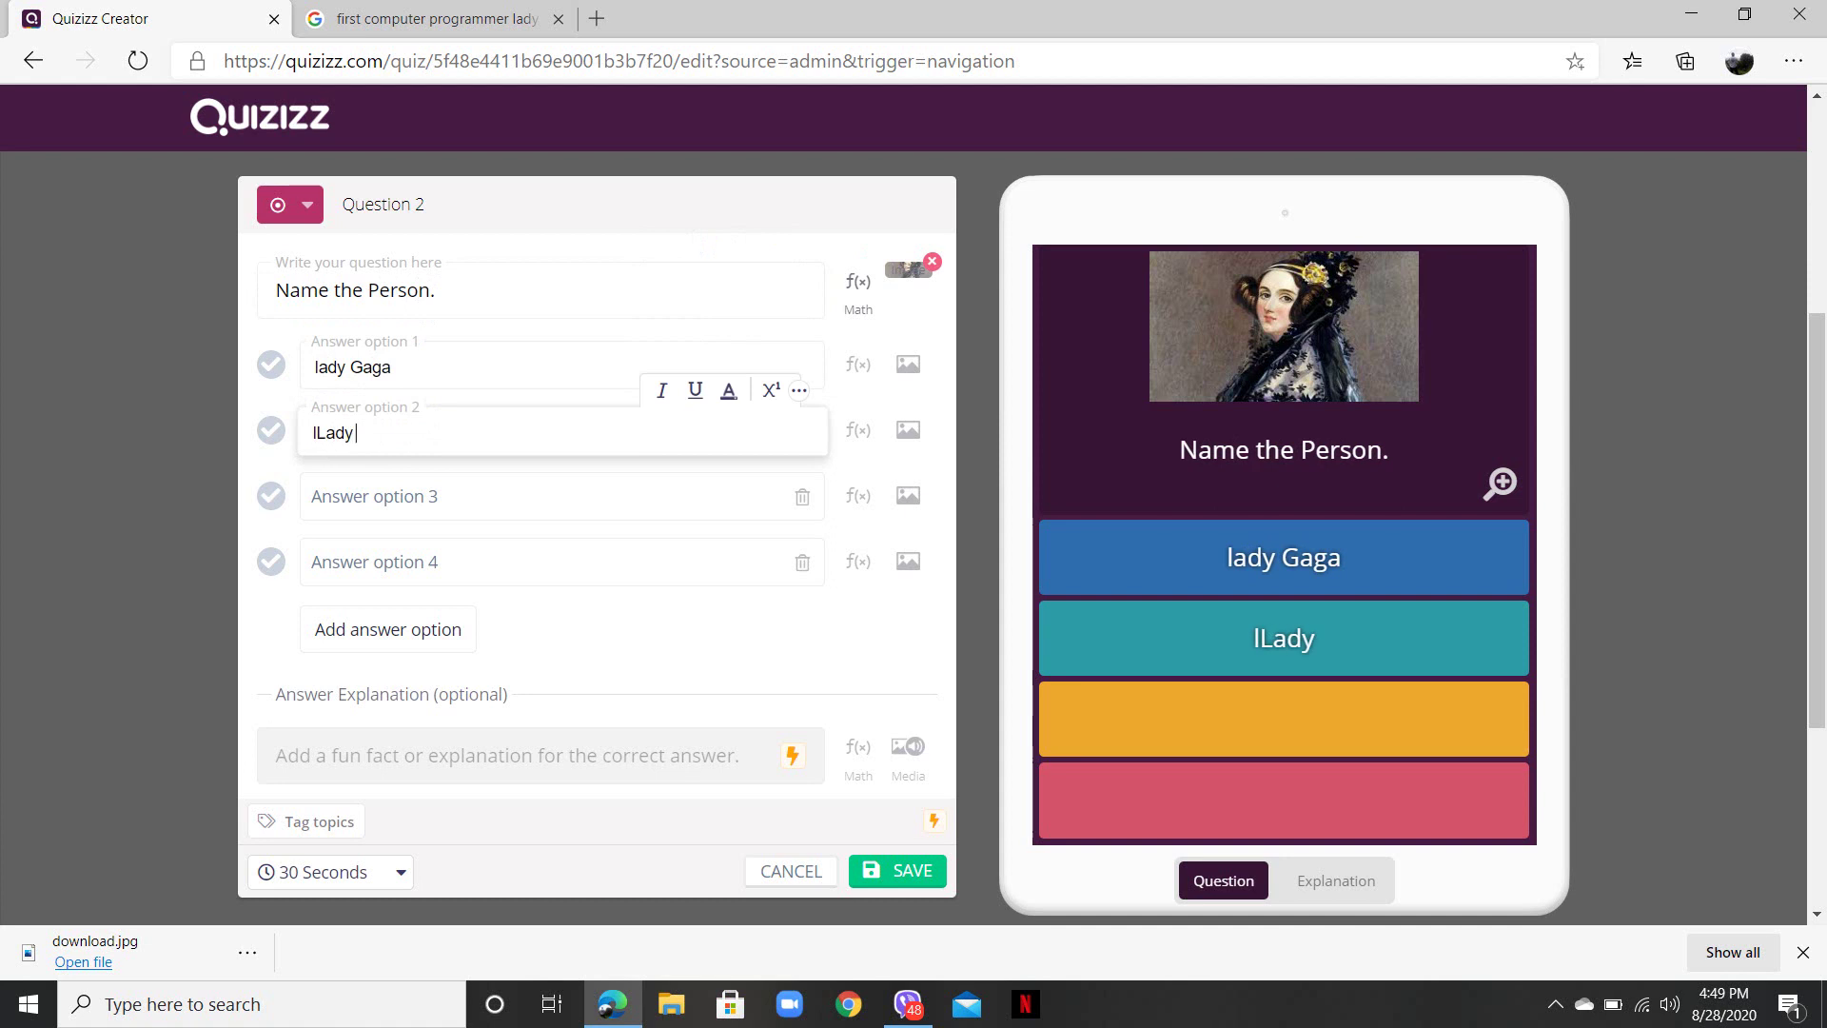
key(BackSpace)
key(BackSpace)
key(BackSpace)
key(BackSpace)
key(BackSpace)
text(Lady Ada)
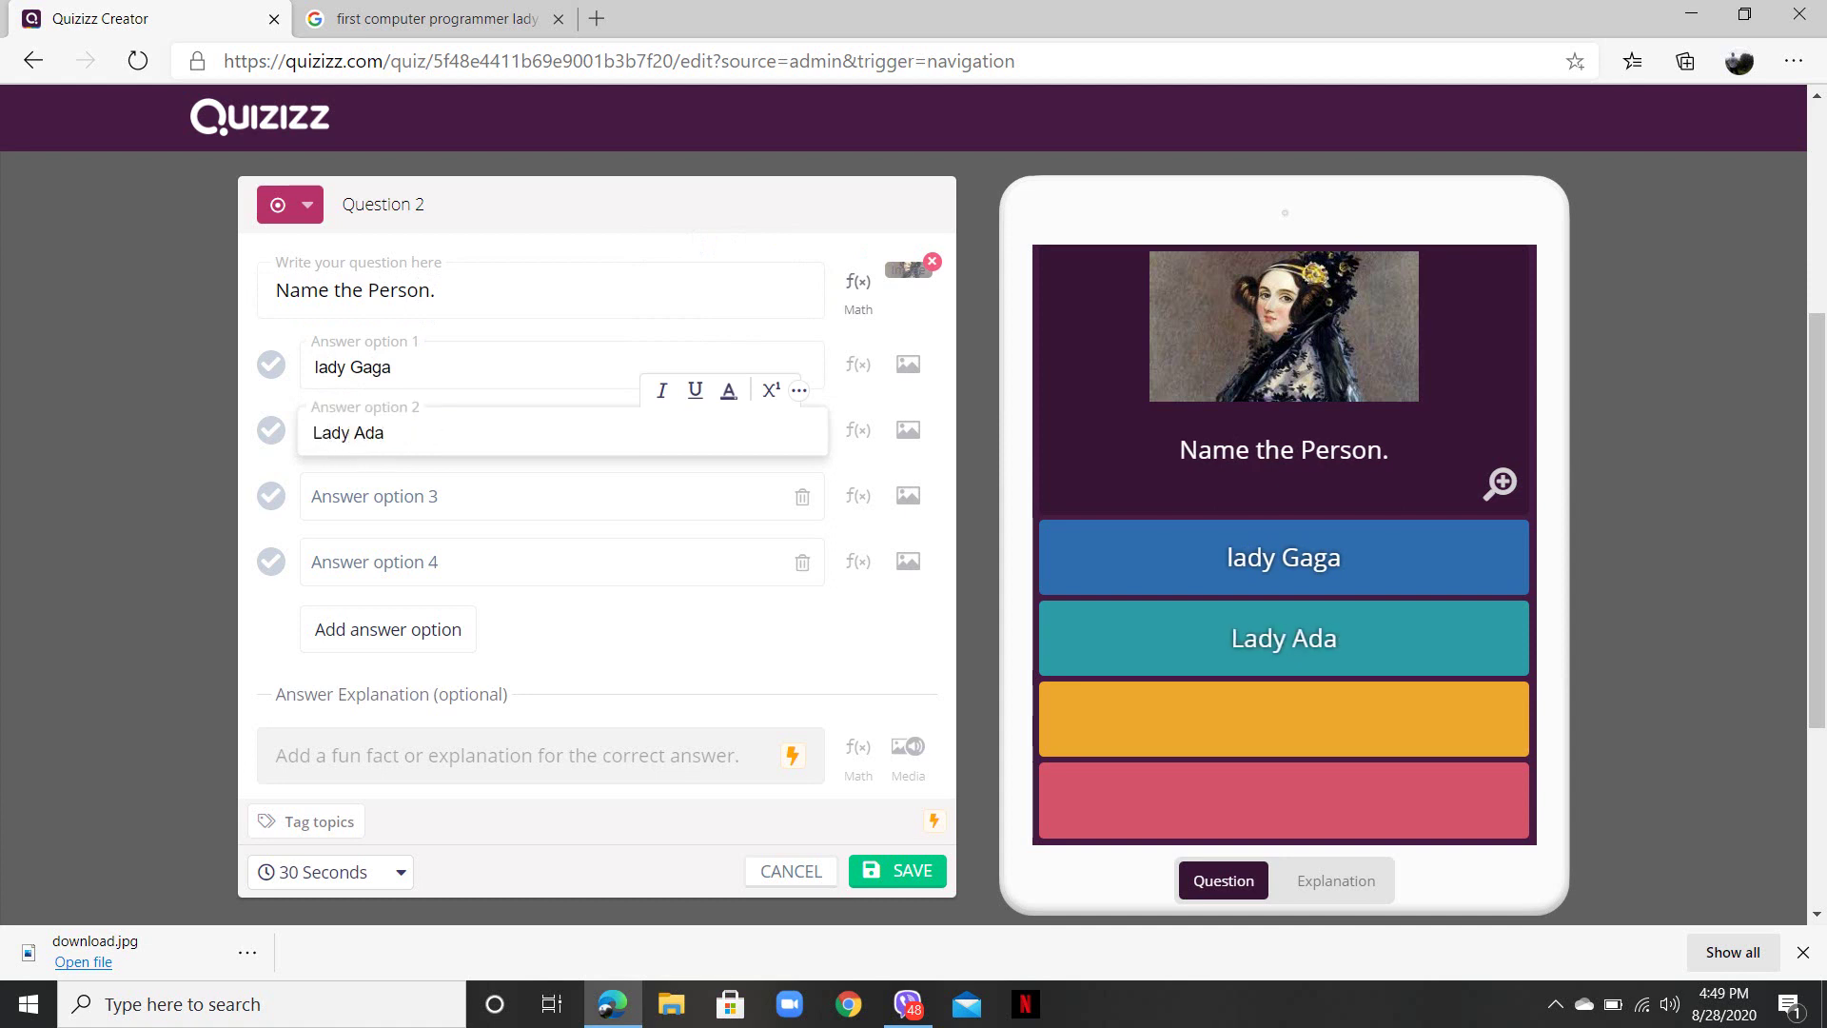
click(542, 495)
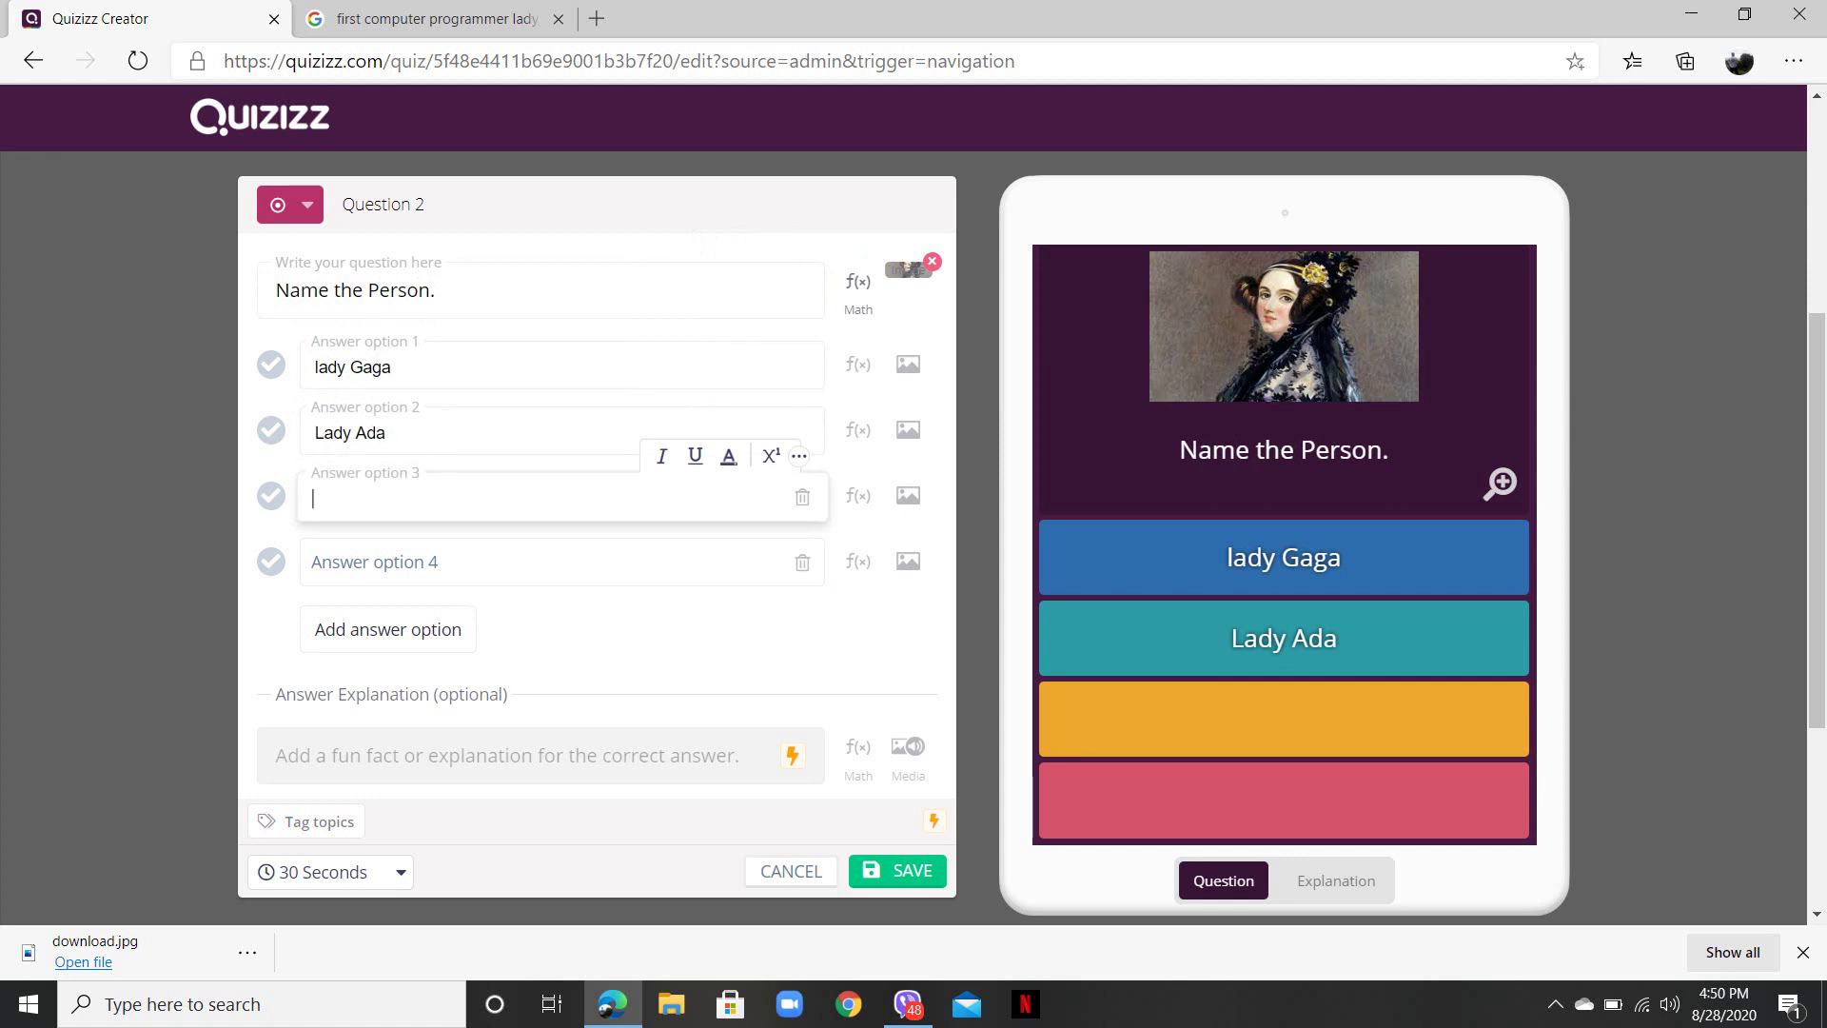
text(Both)
text(None)
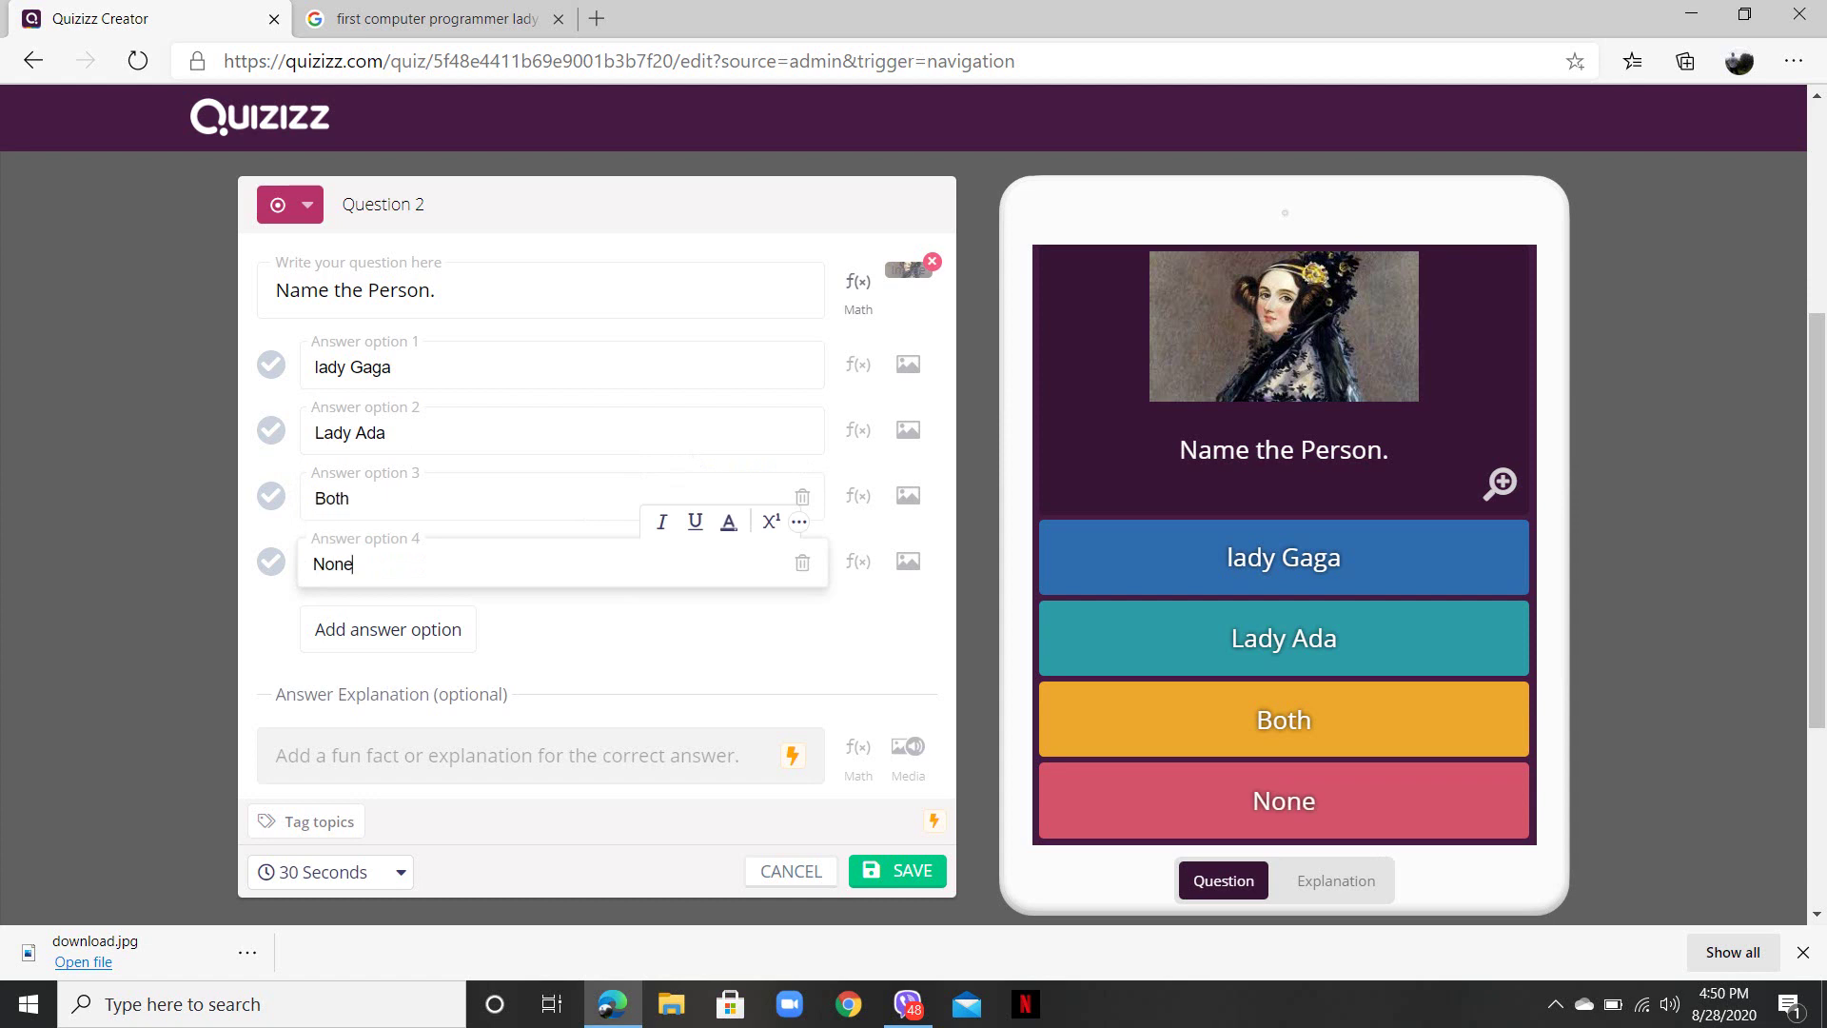
- Mark Lady Ada correct, set a 10-second time limit, and save the question
key(Tab)
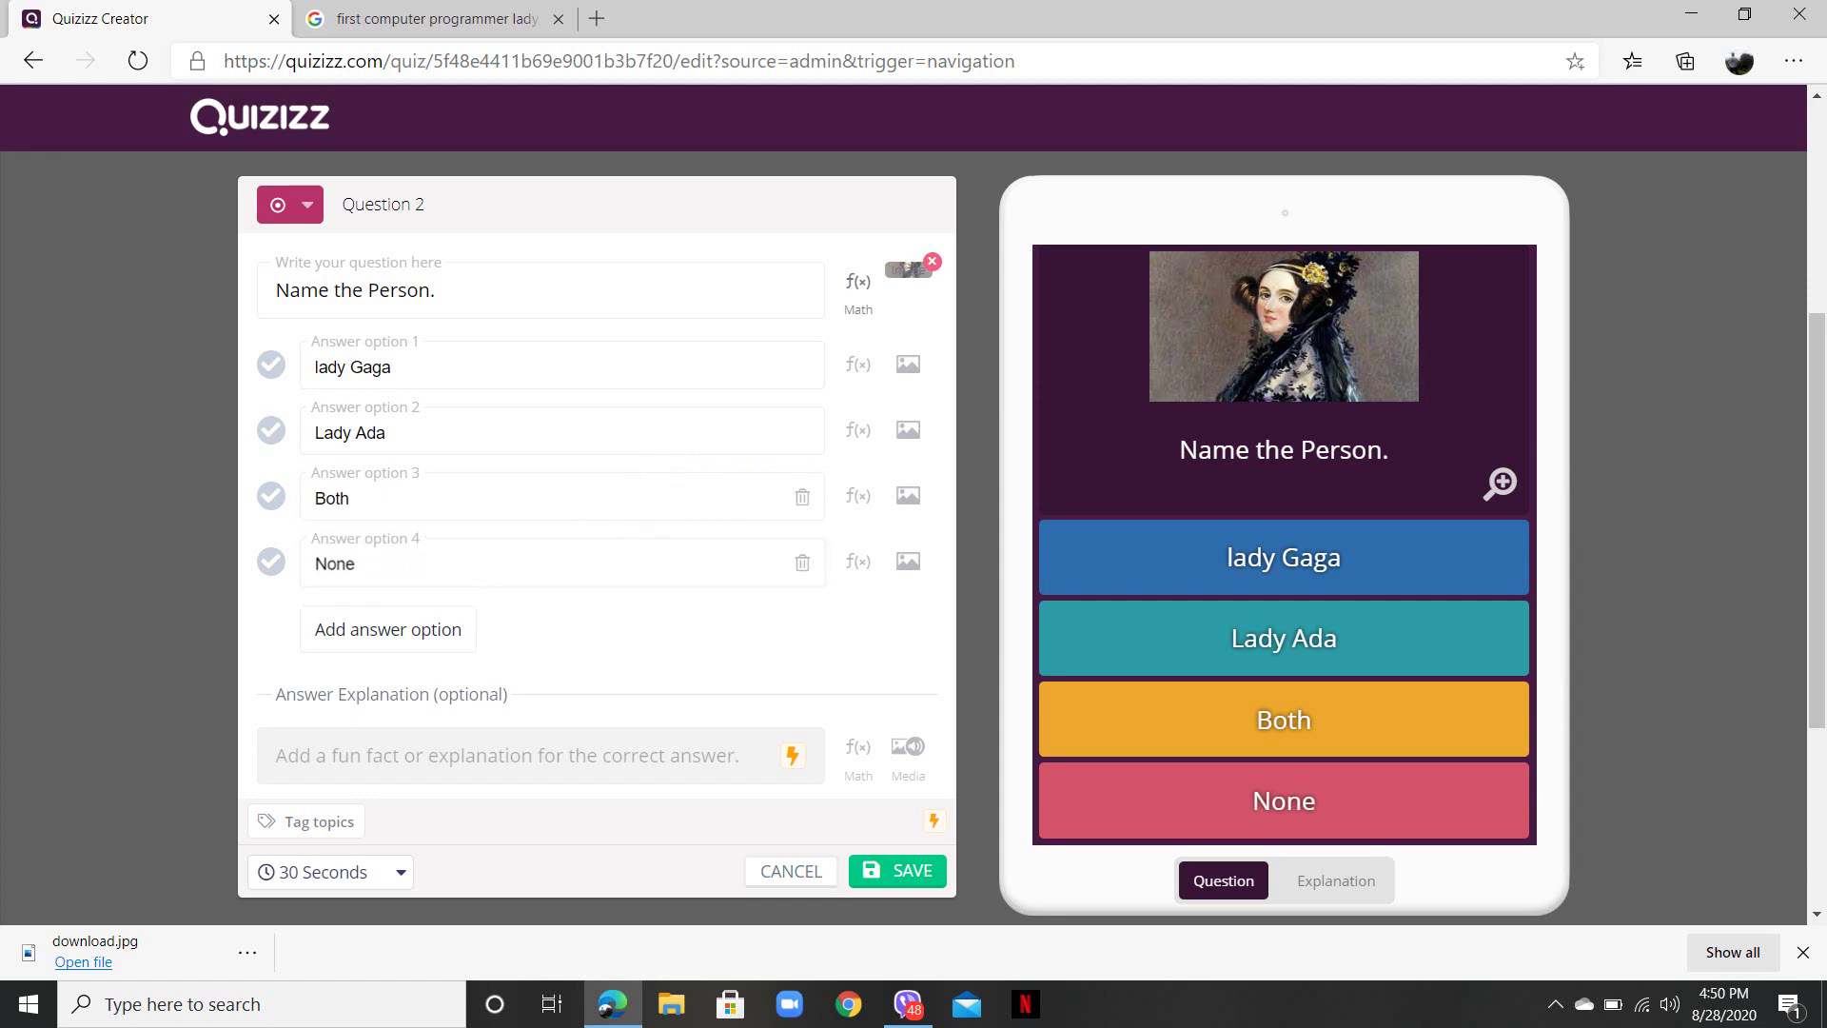
click(271, 430)
click(331, 872)
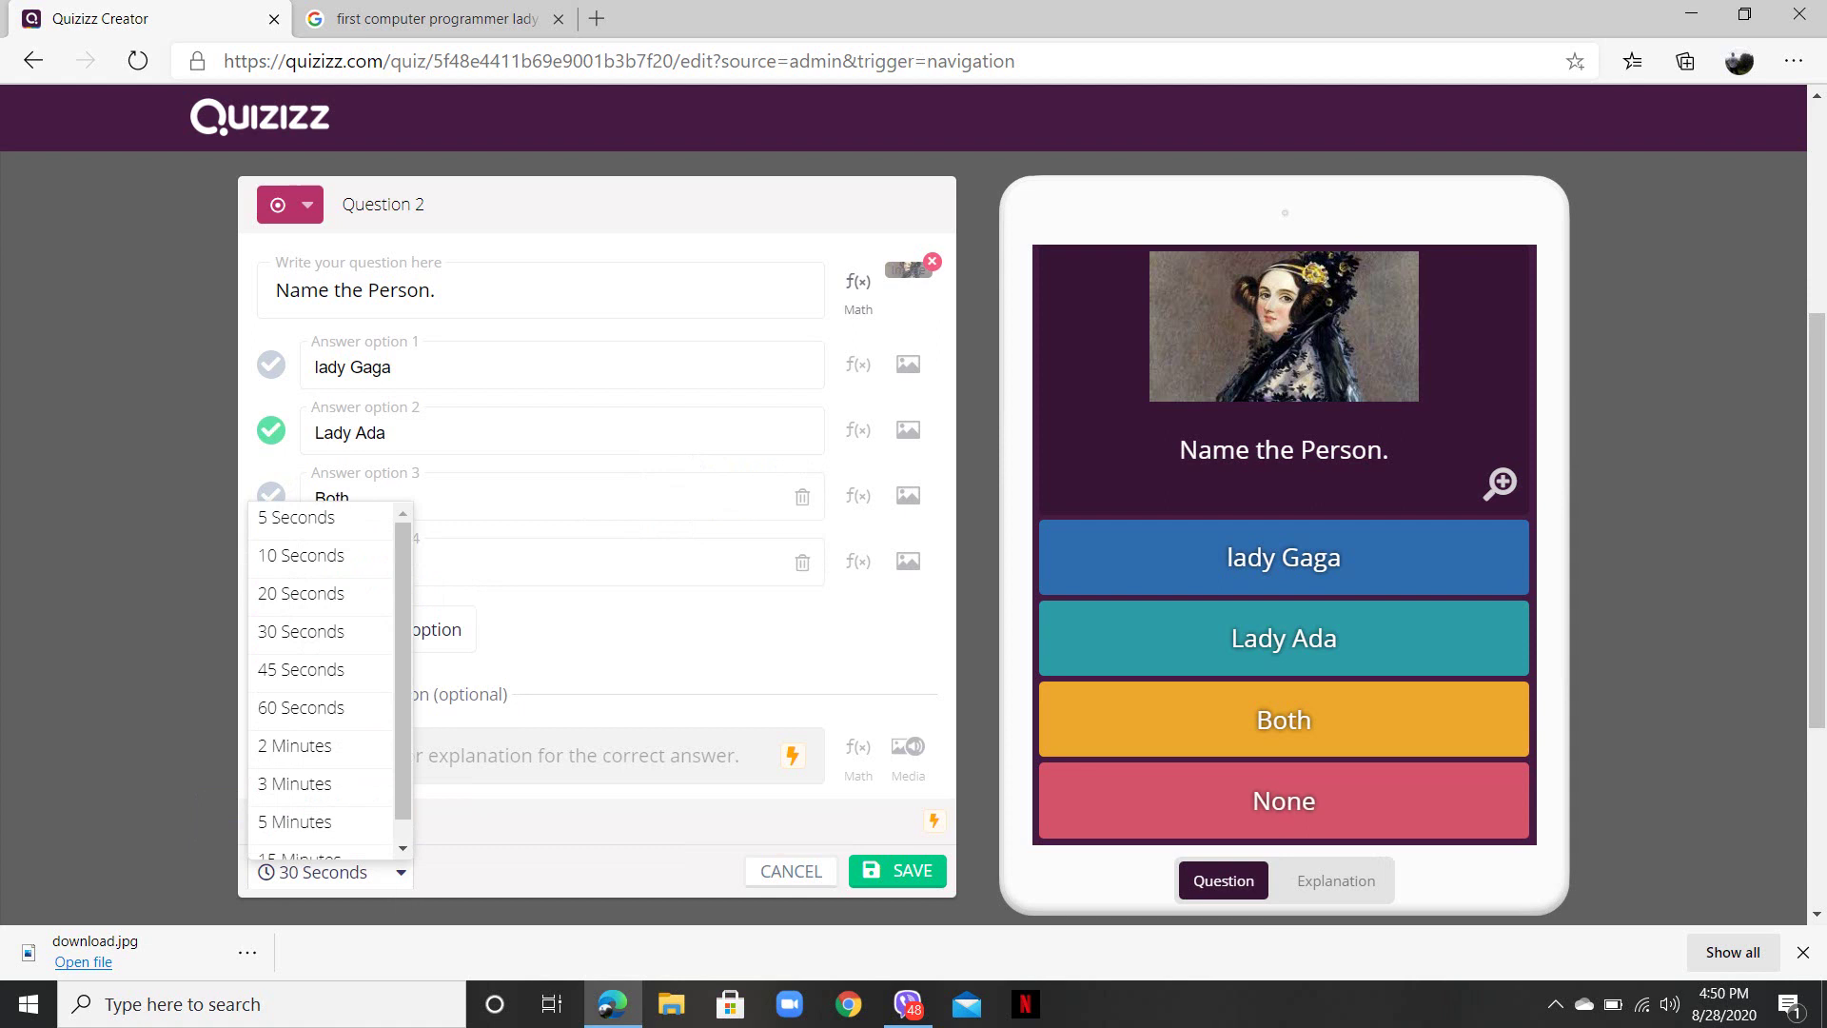
click(300, 555)
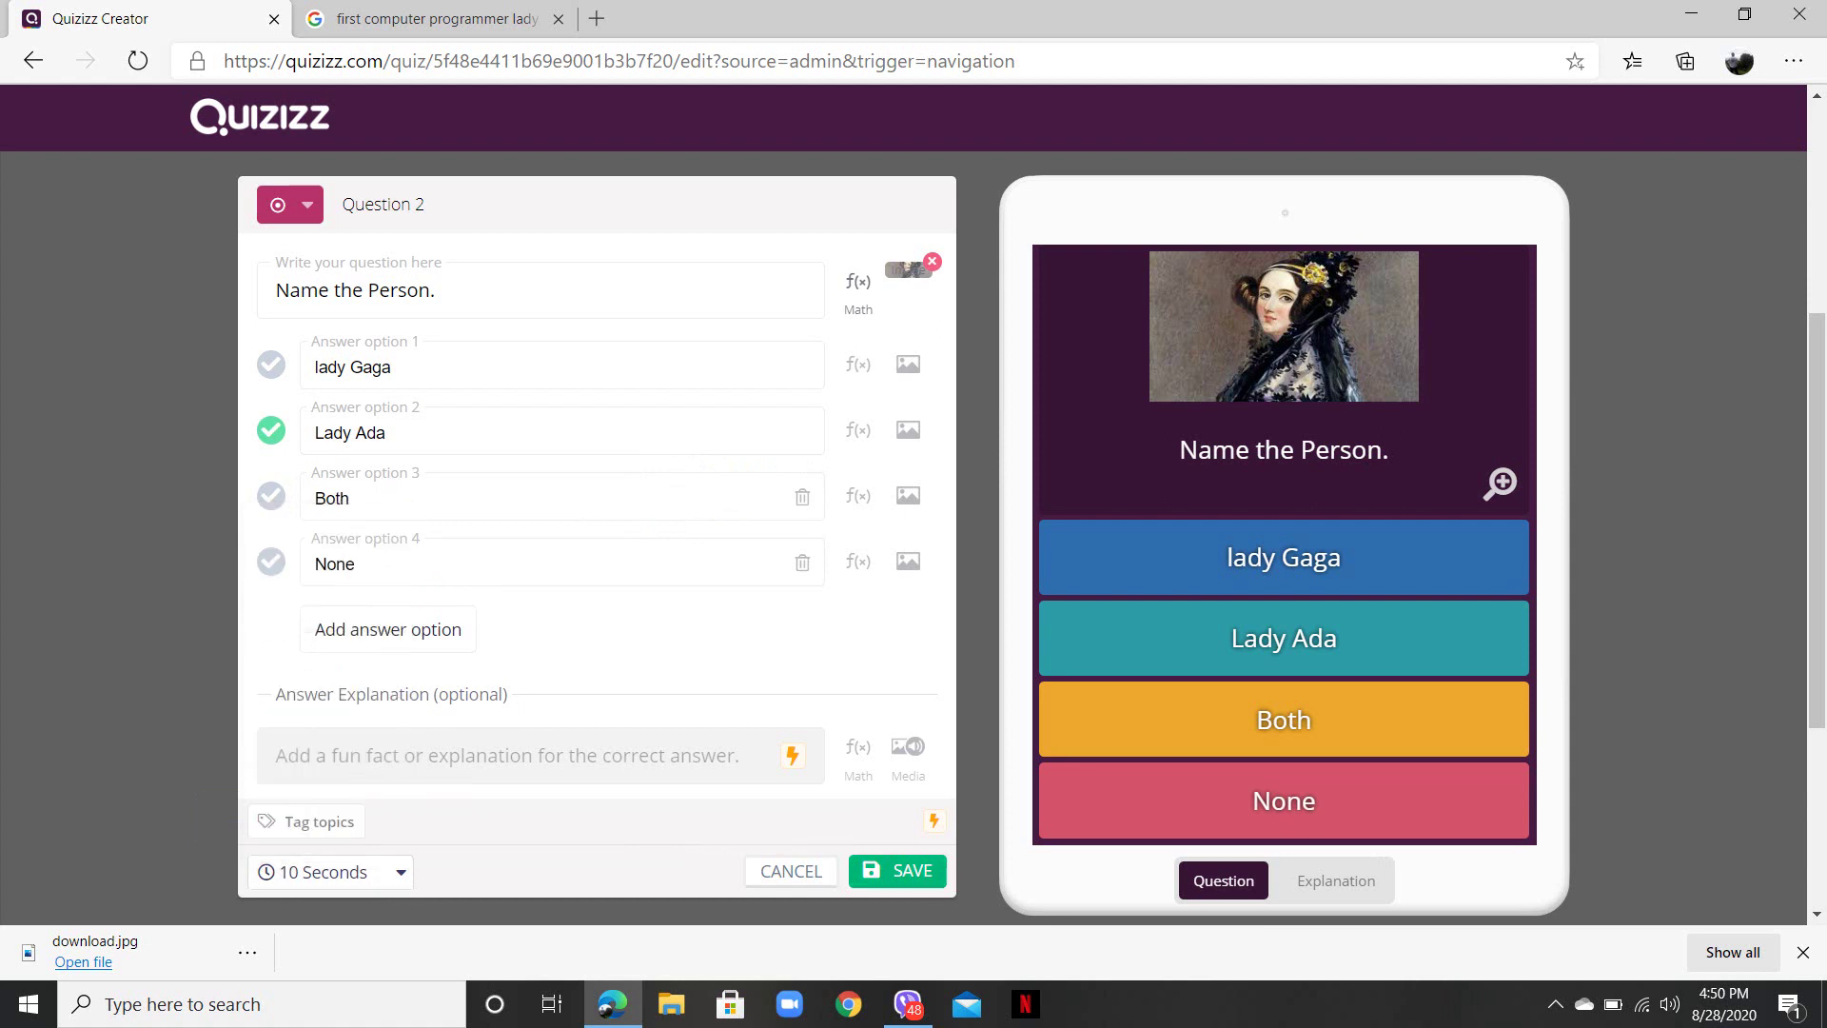
click(898, 871)
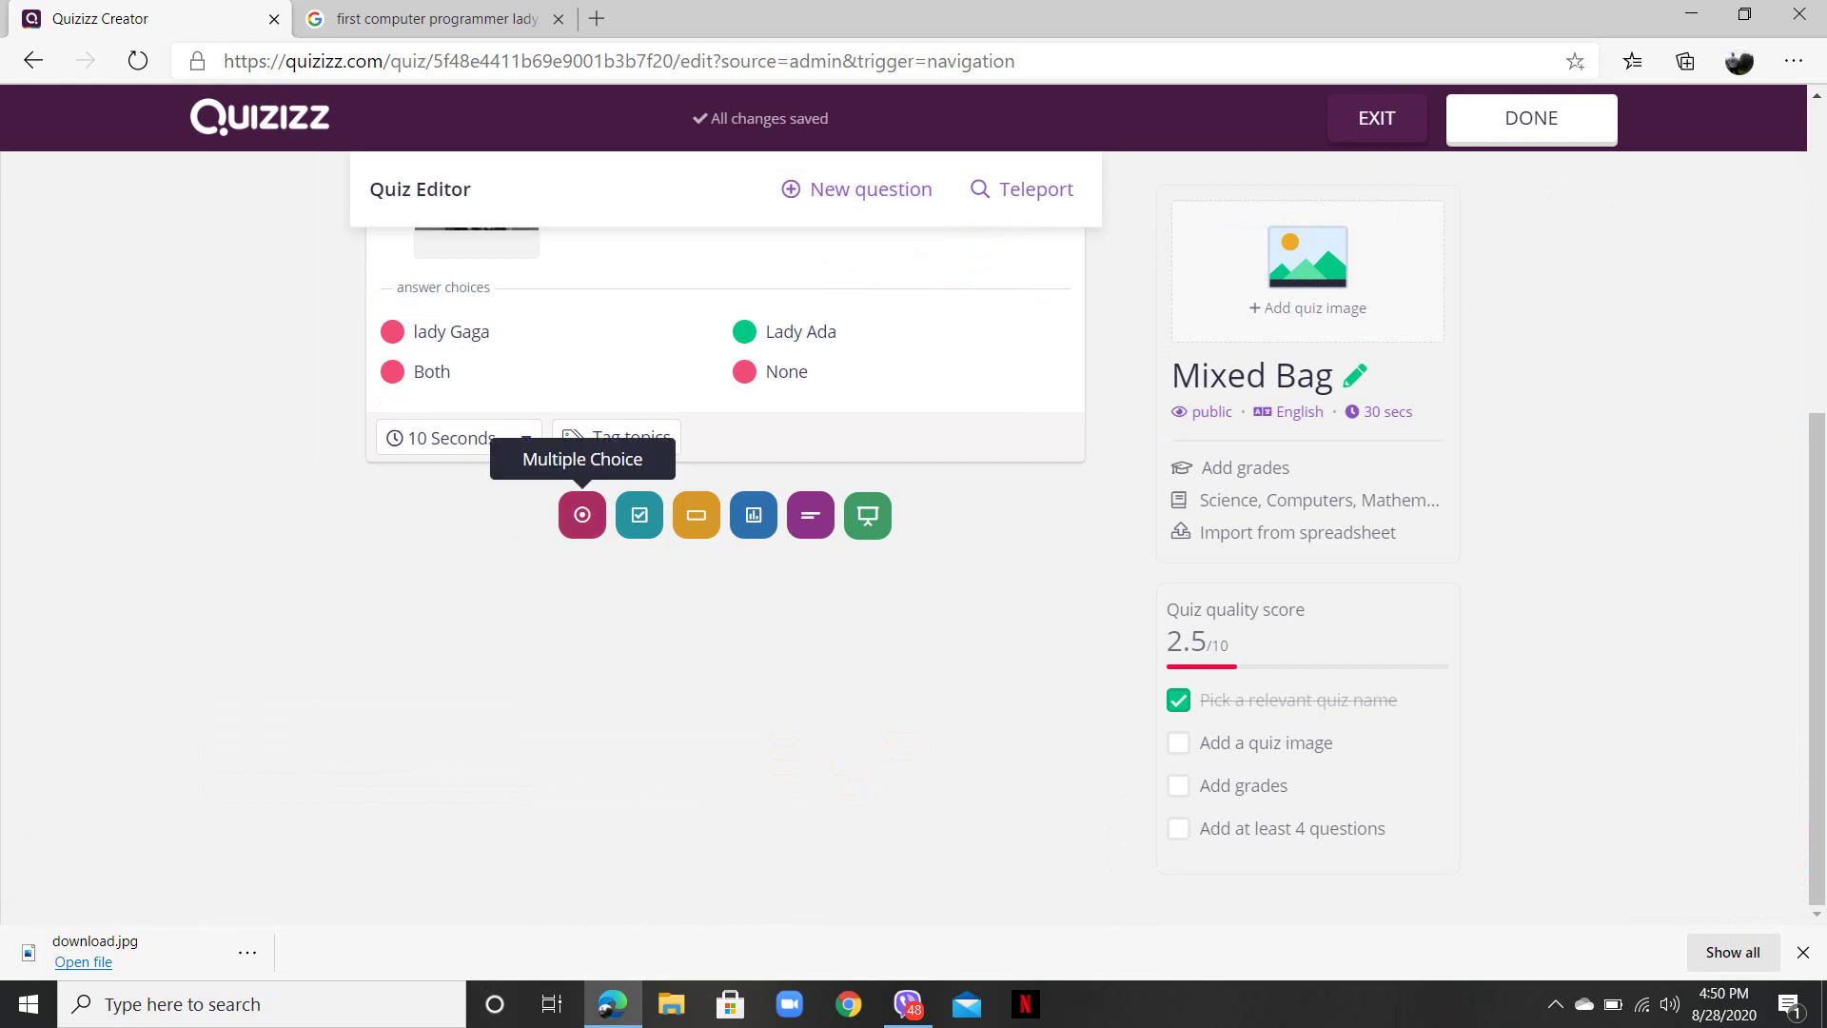
click(582, 514)
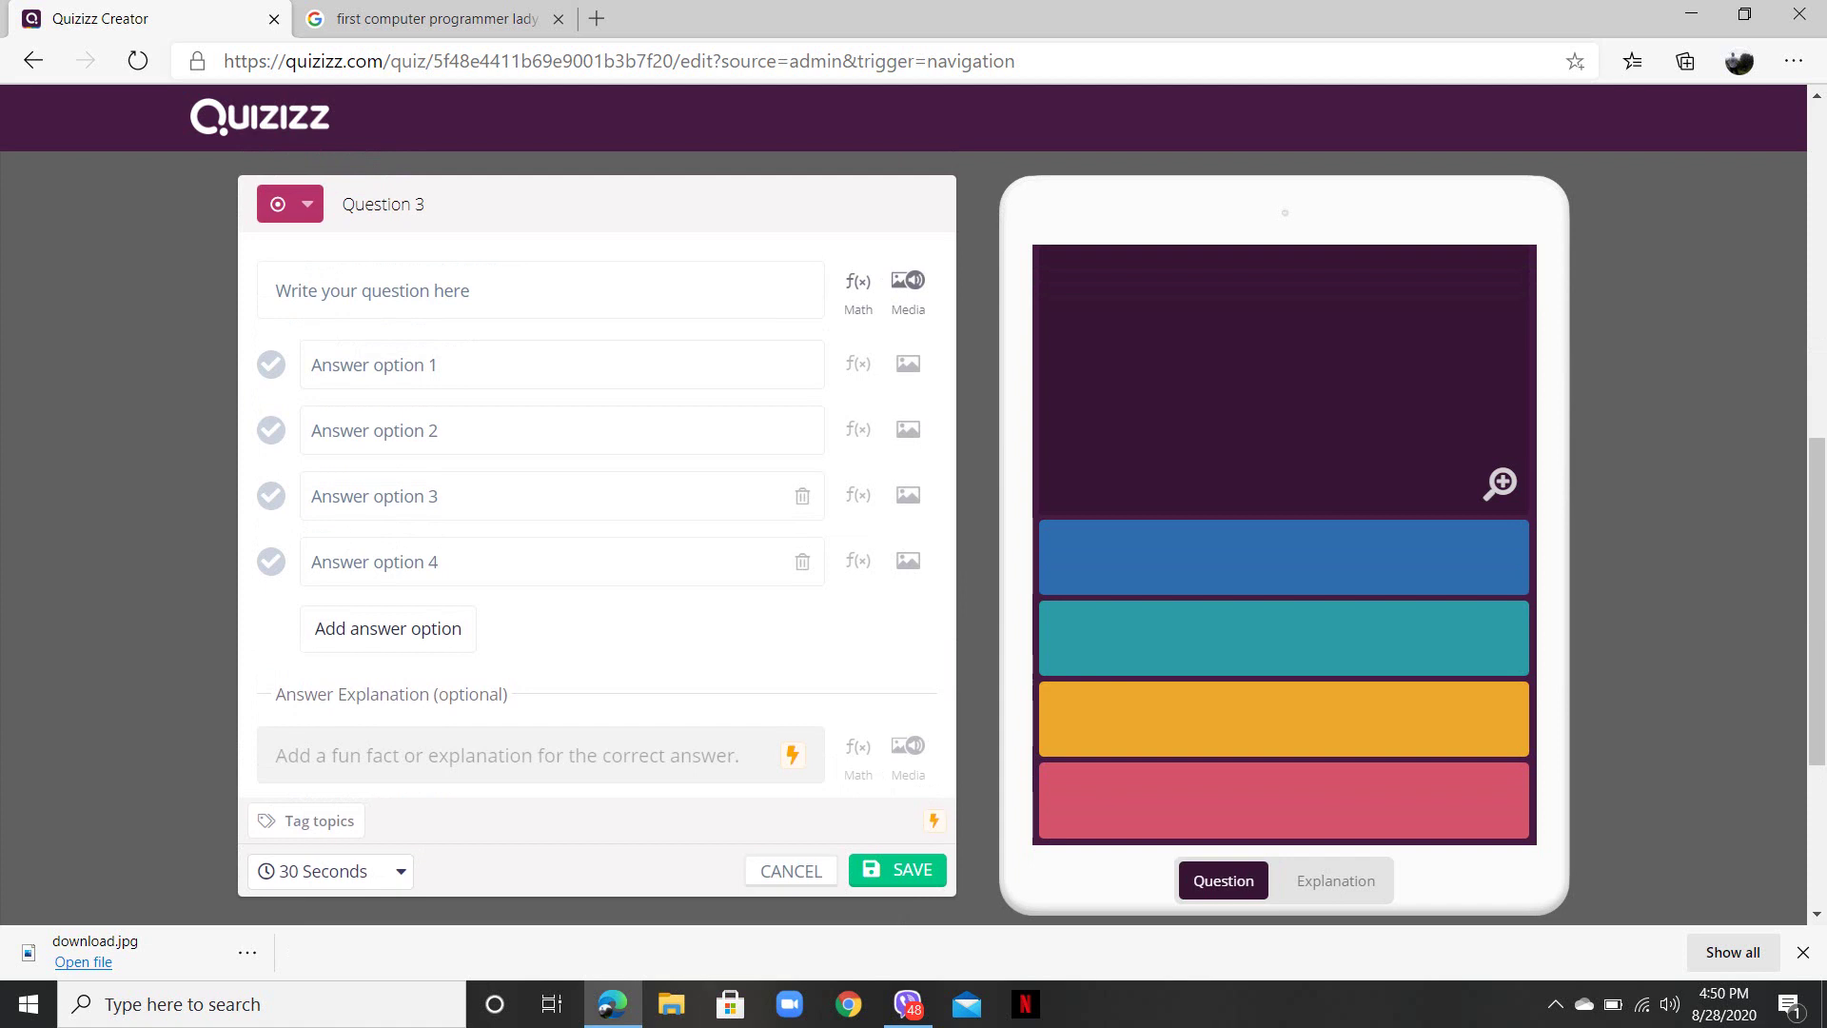
key(Escape)
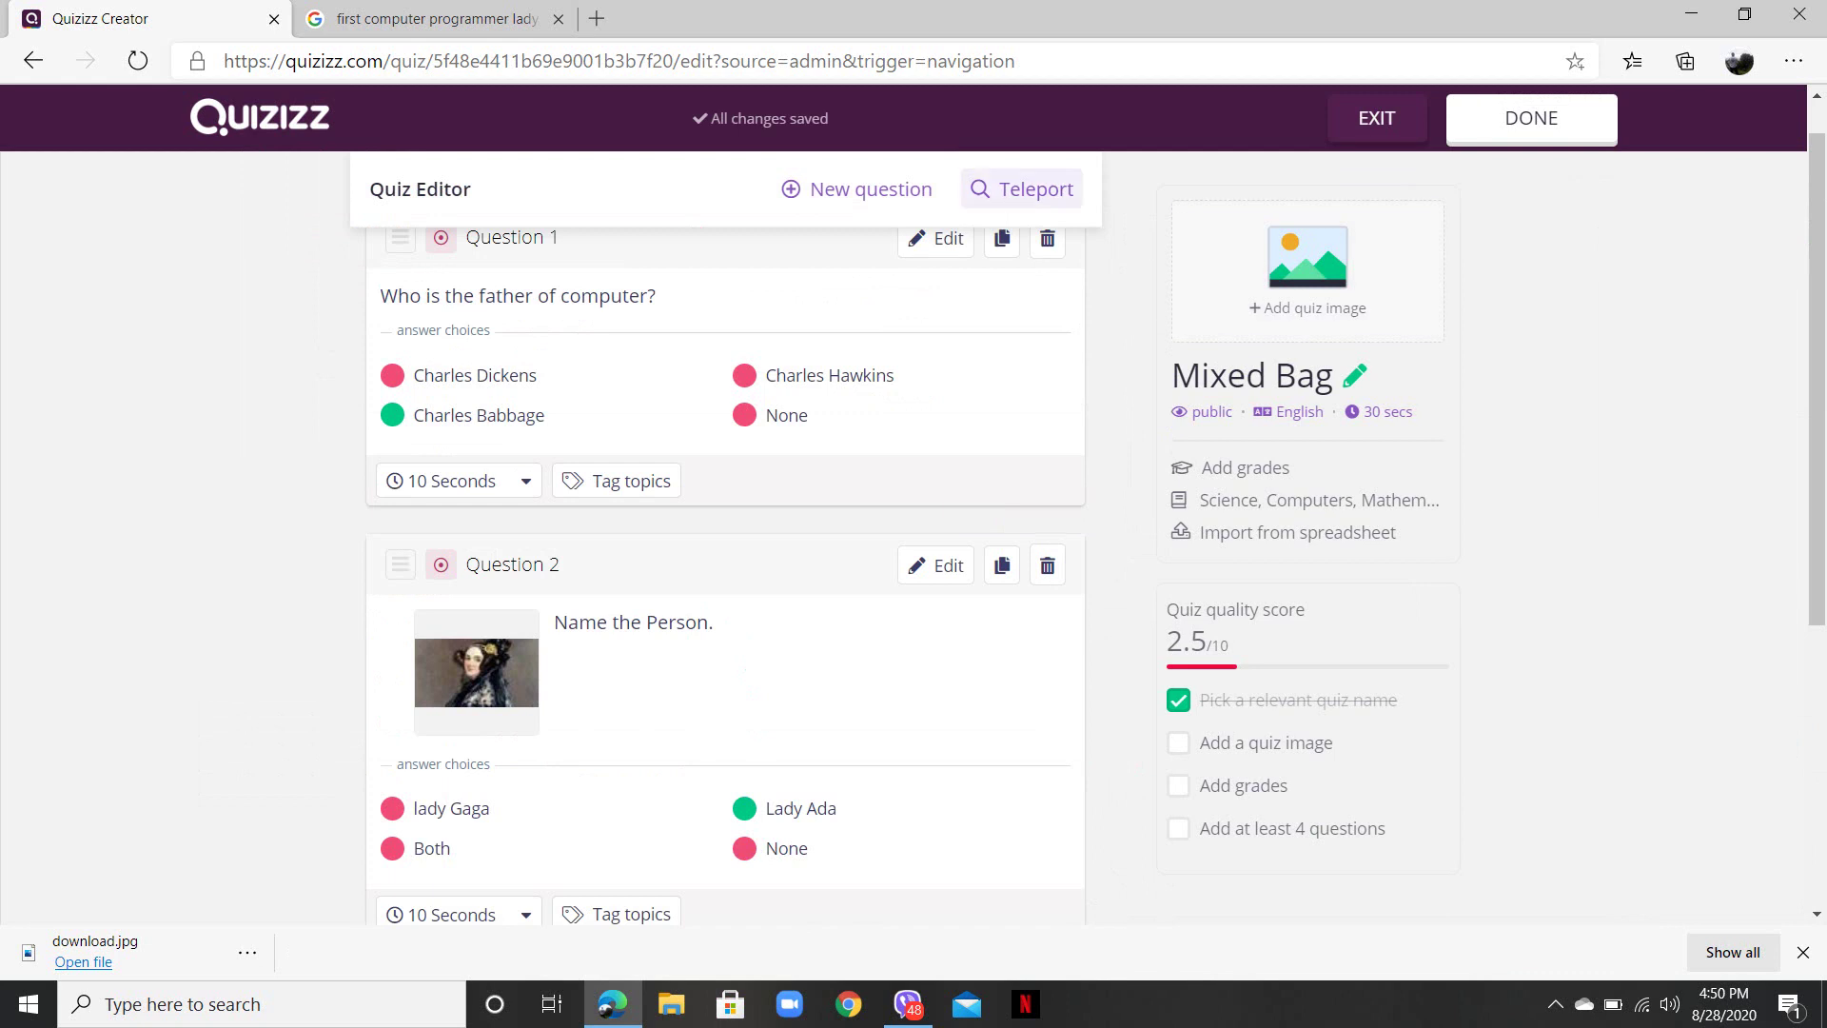
- Search Teleport for 'Science' and add Newton's first law plus a 7th grade Science question
click(1021, 188)
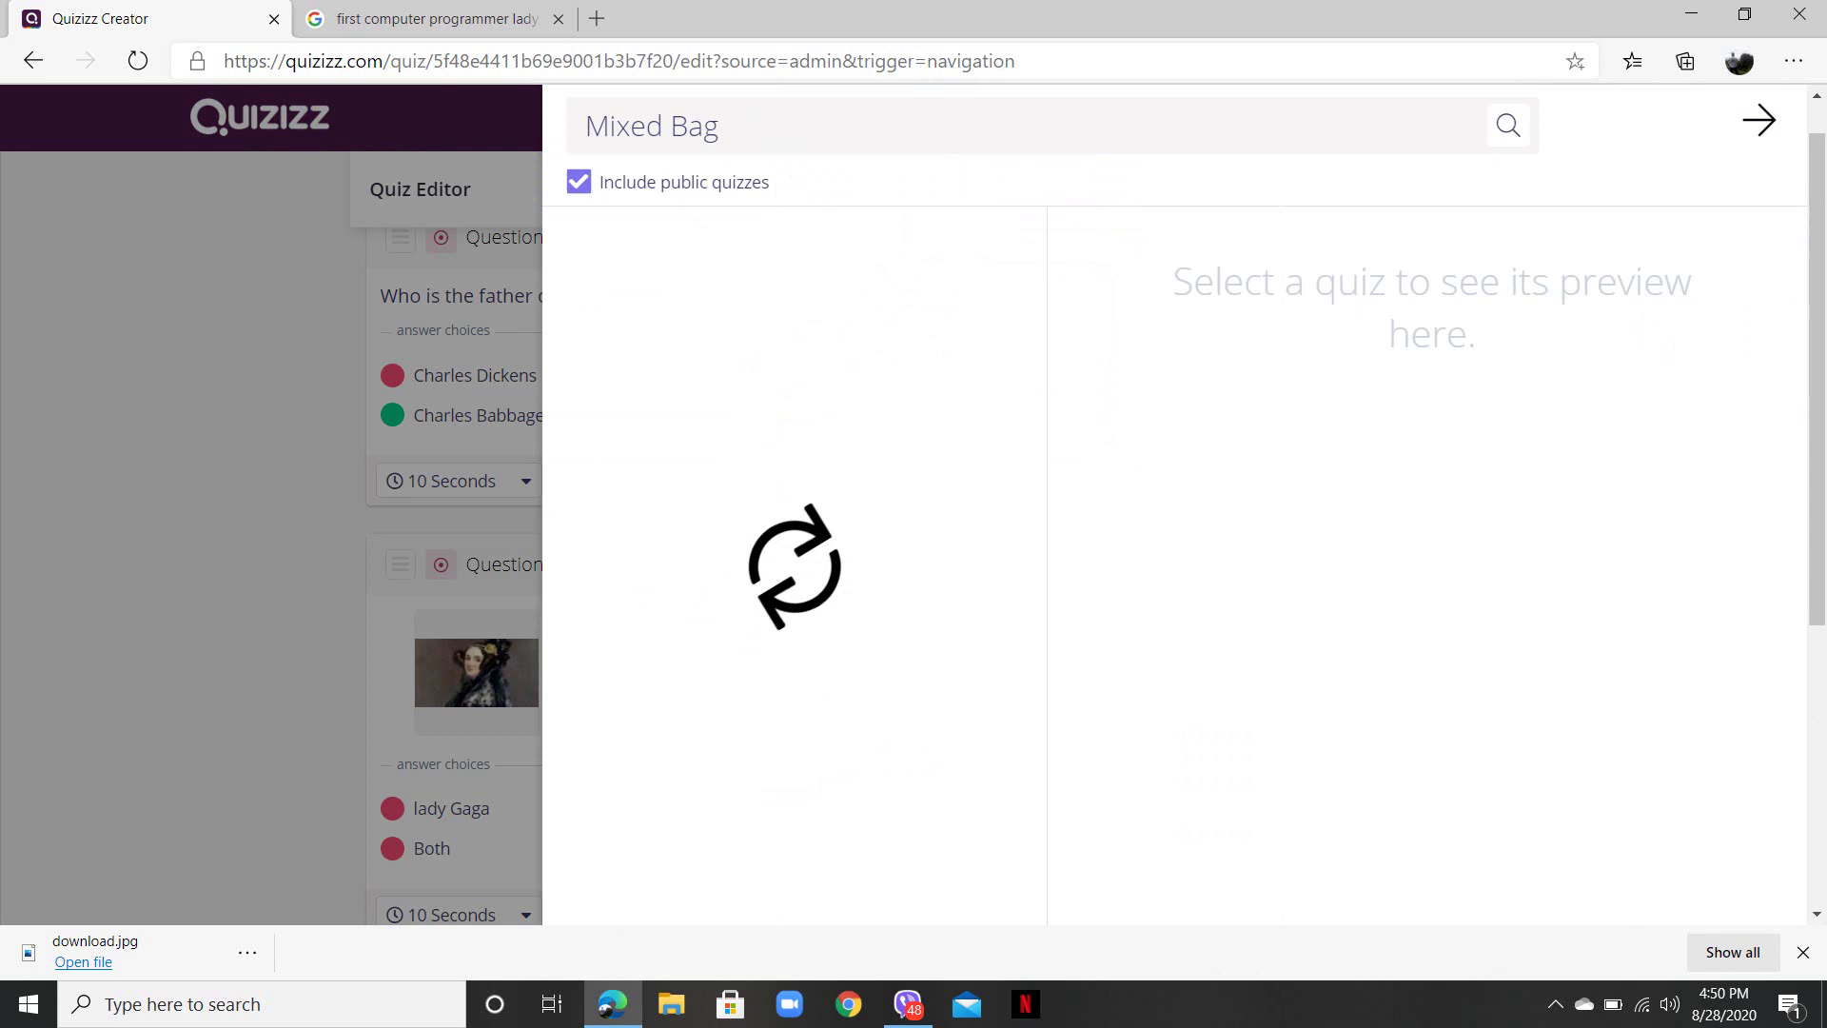
click(719, 125)
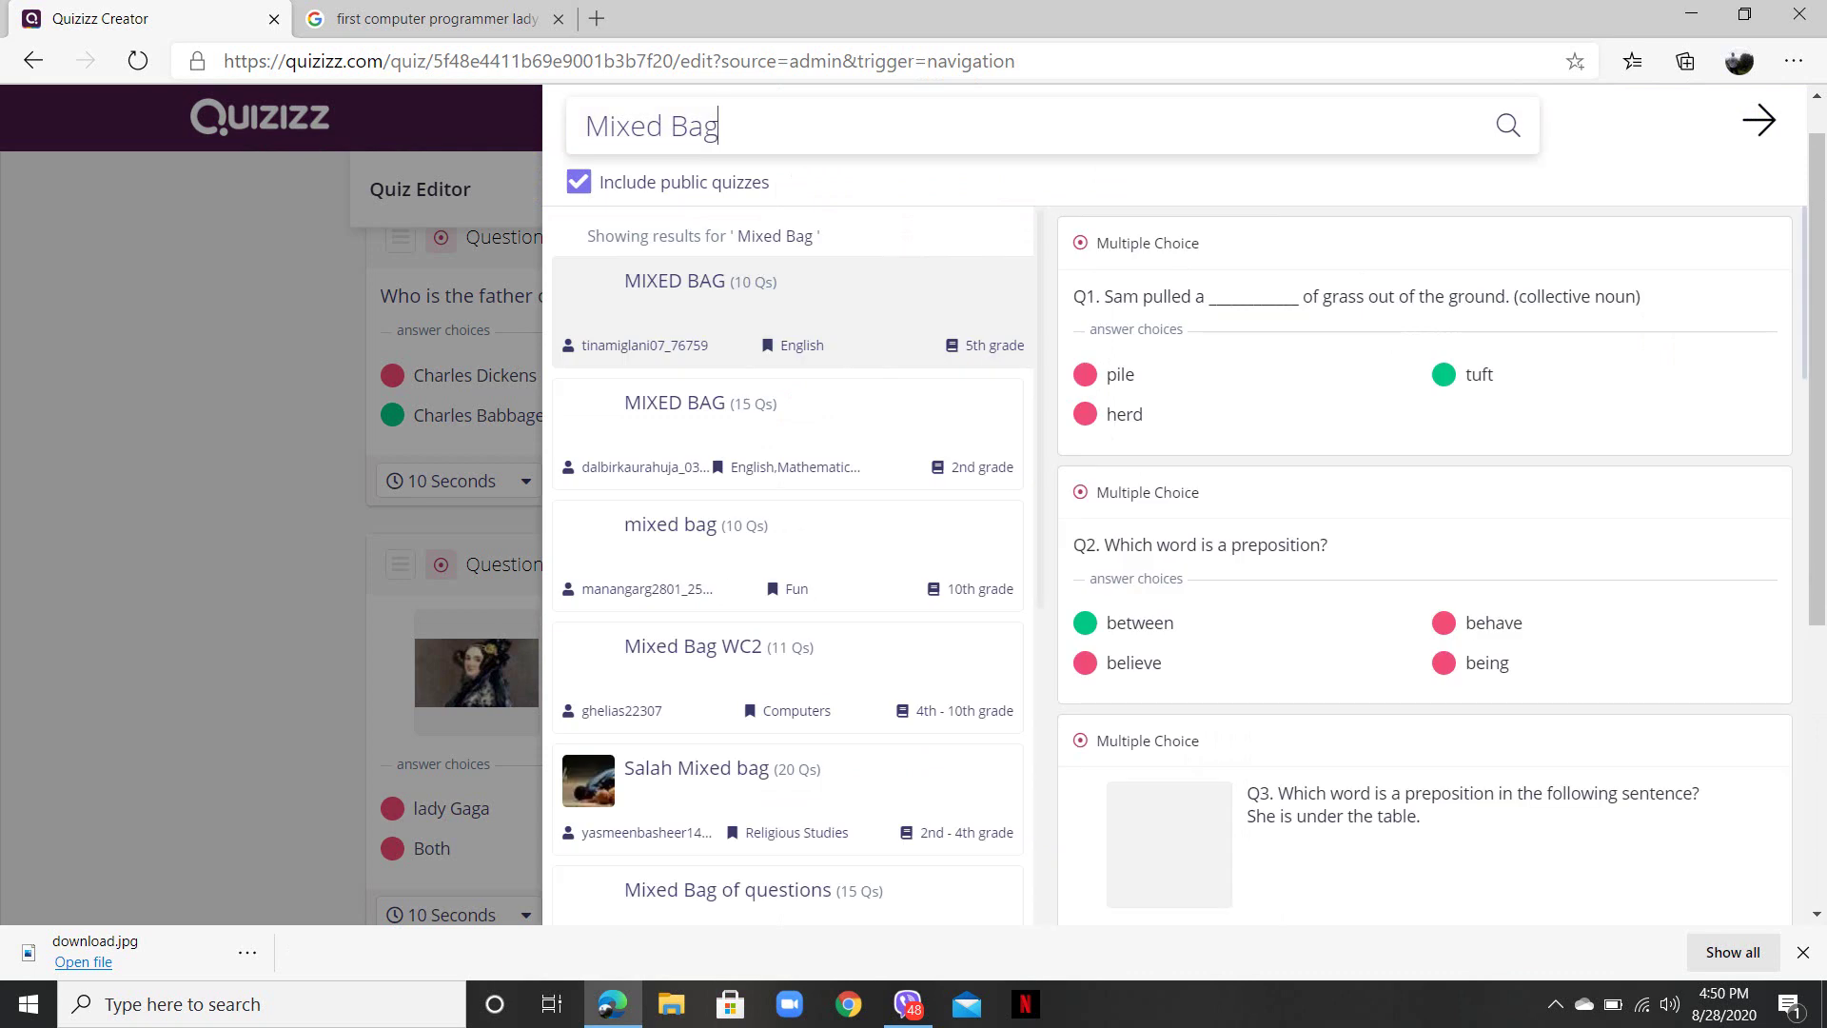
key(BackSpace)
key(BackSpace)
key(BackSpace)
key(BackSpace)
key(BackSpace)
key(BackSpace)
key(BackSpace)
key(BackSpace)
key(BackSpace)
text(Science)
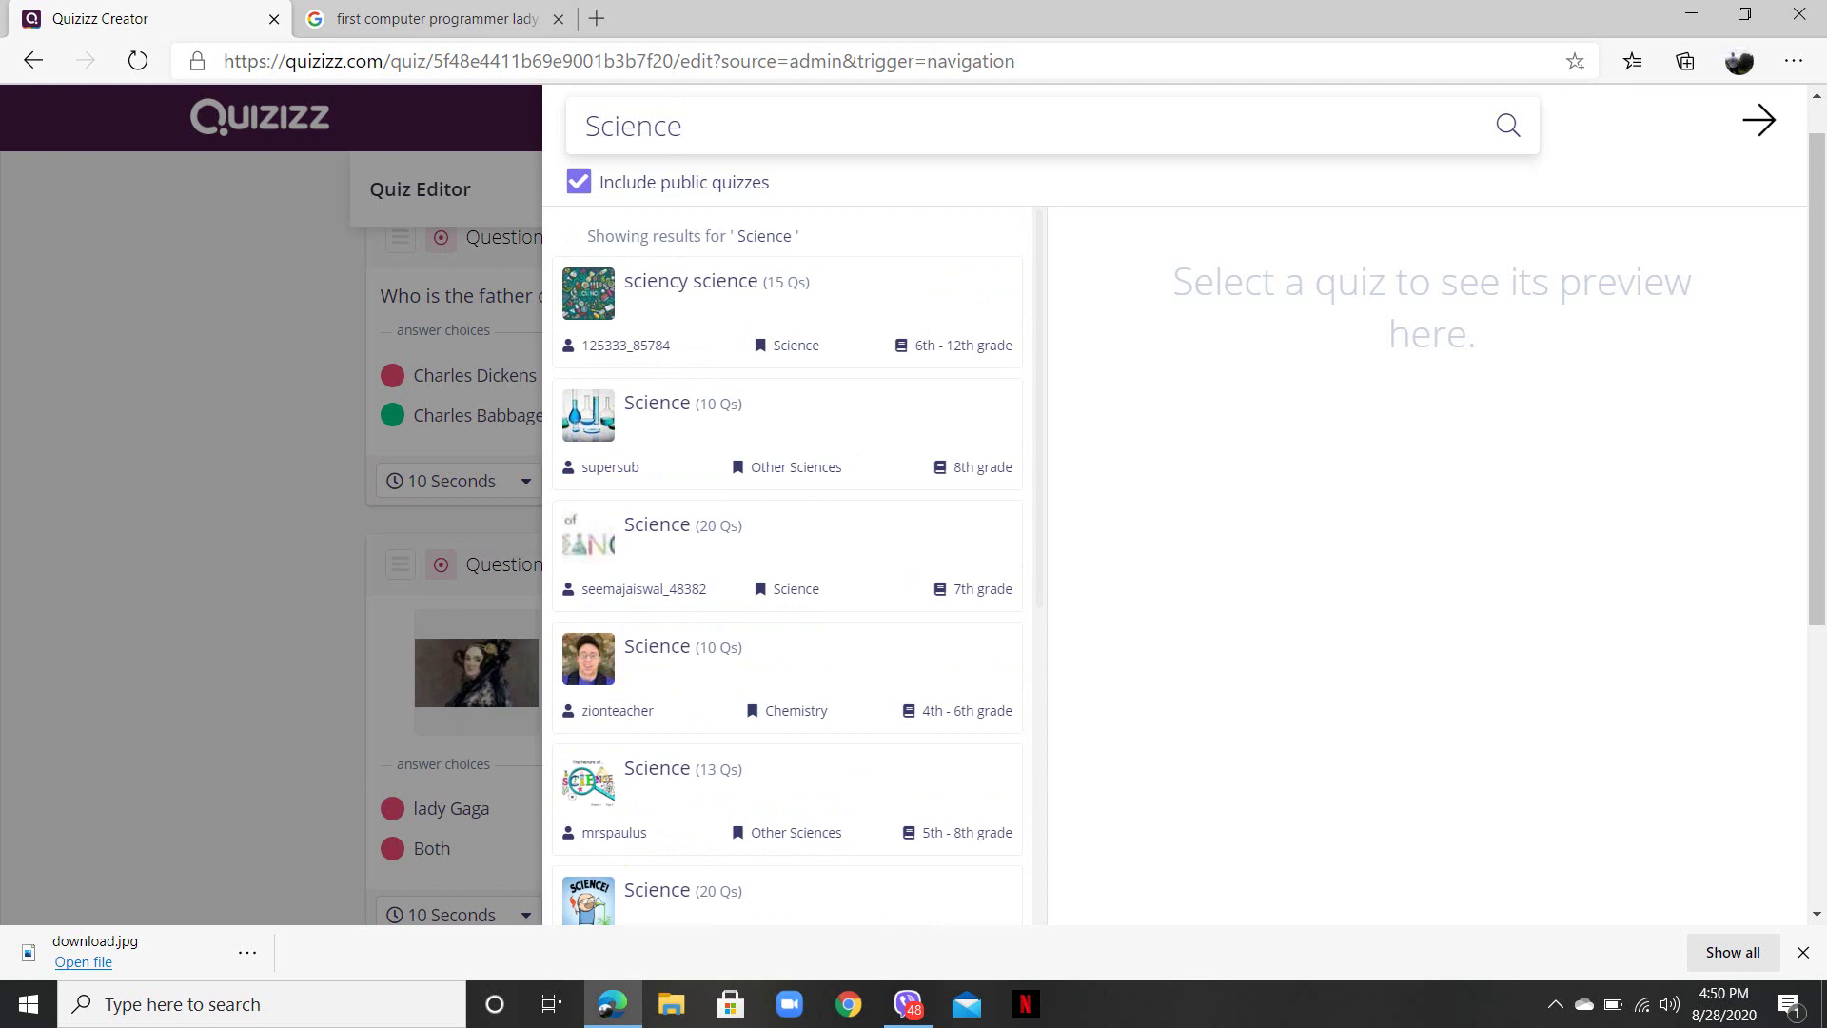
click(790, 304)
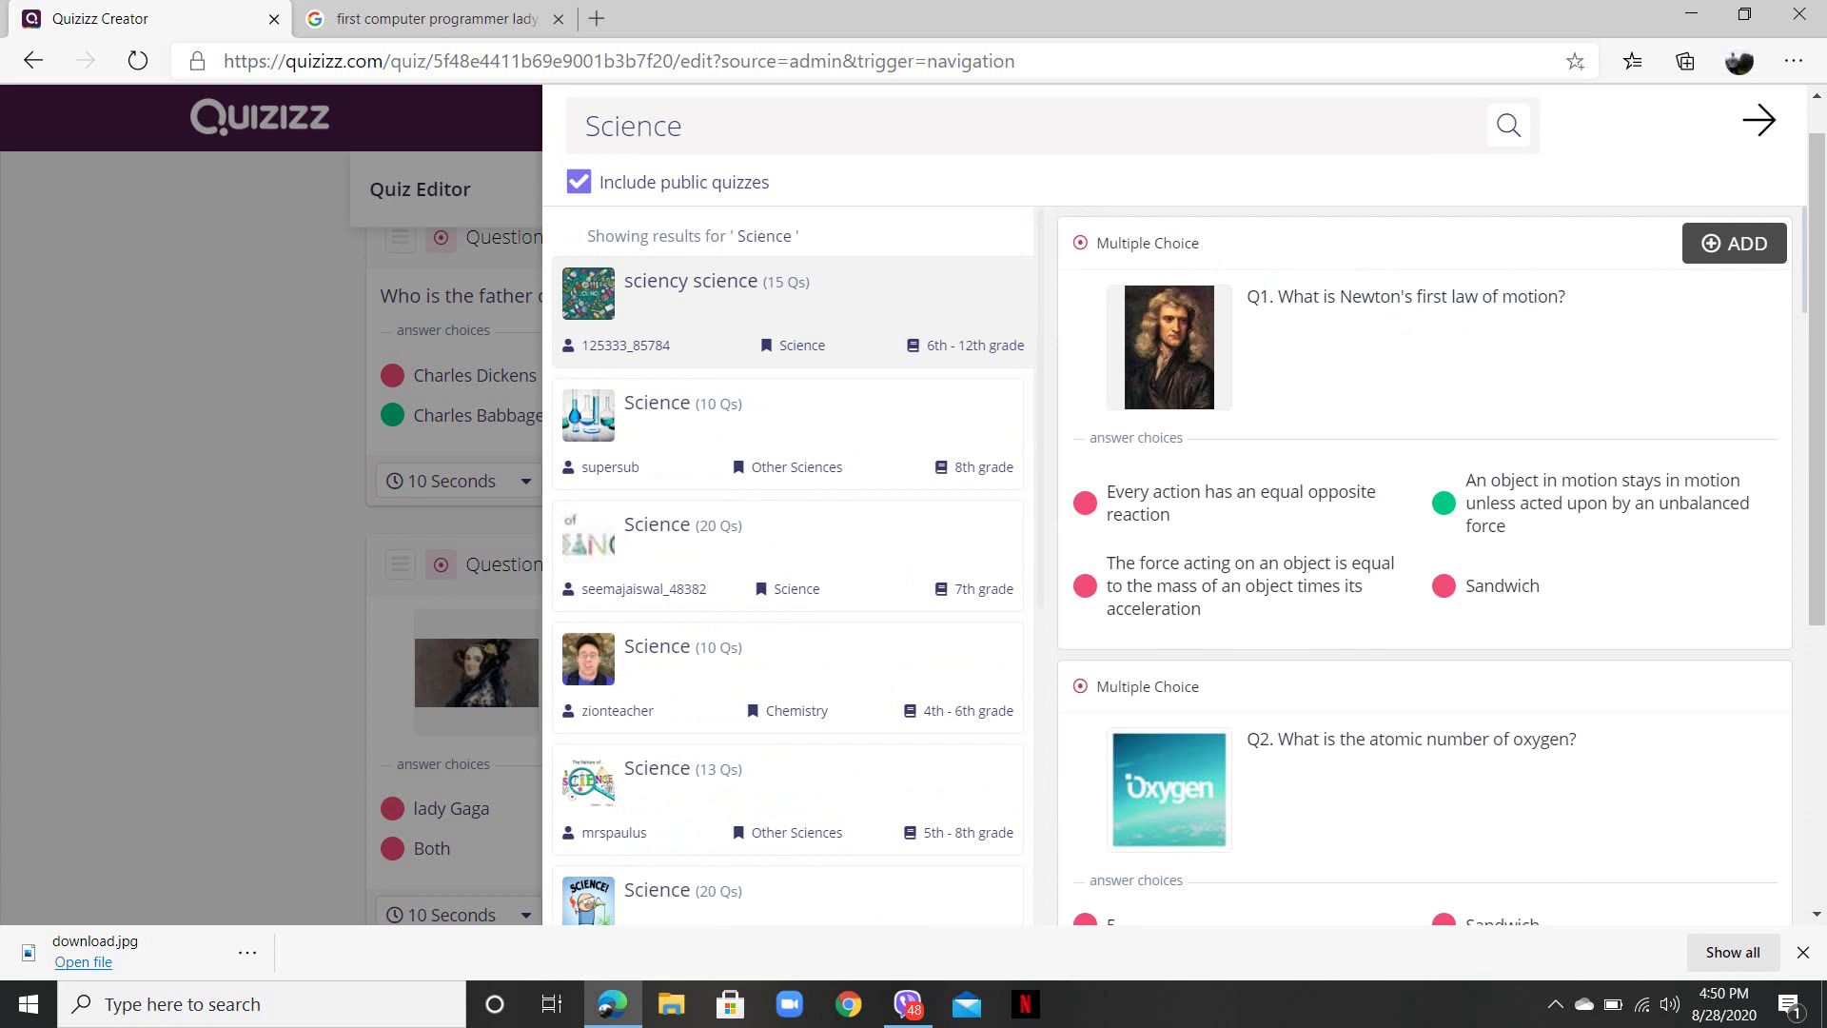
click(1734, 243)
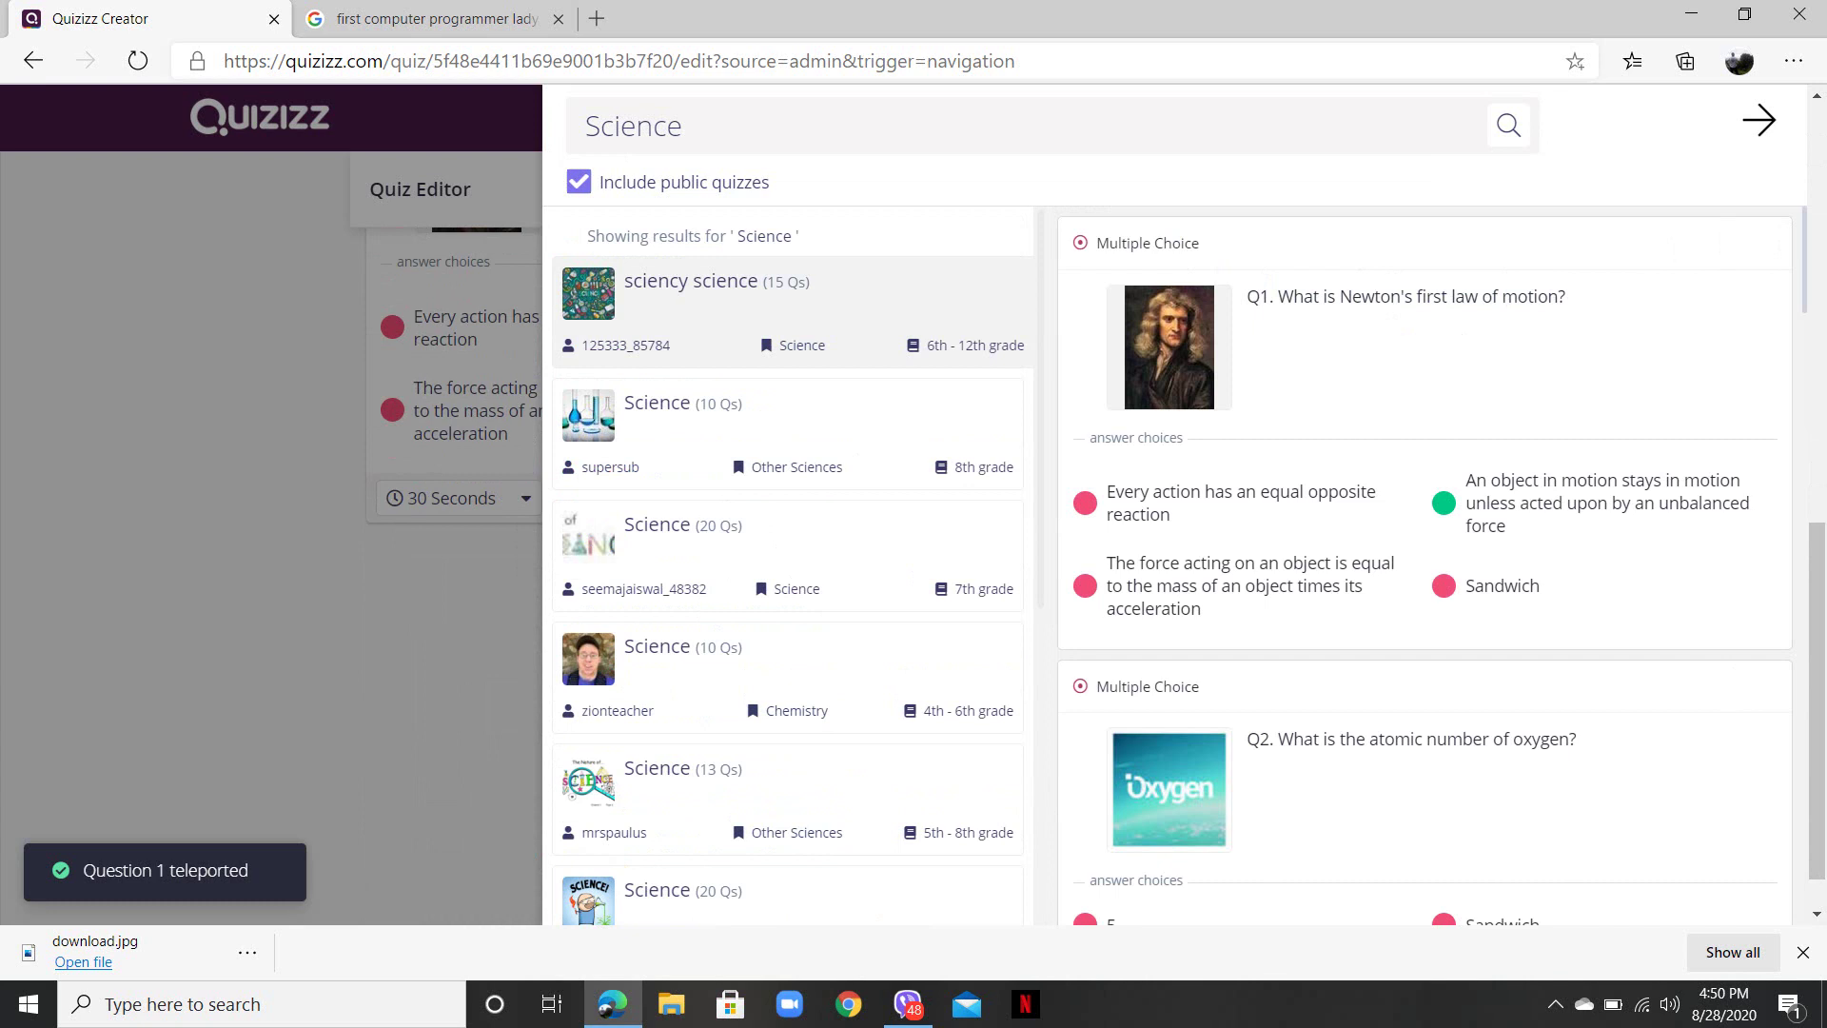
click(789, 555)
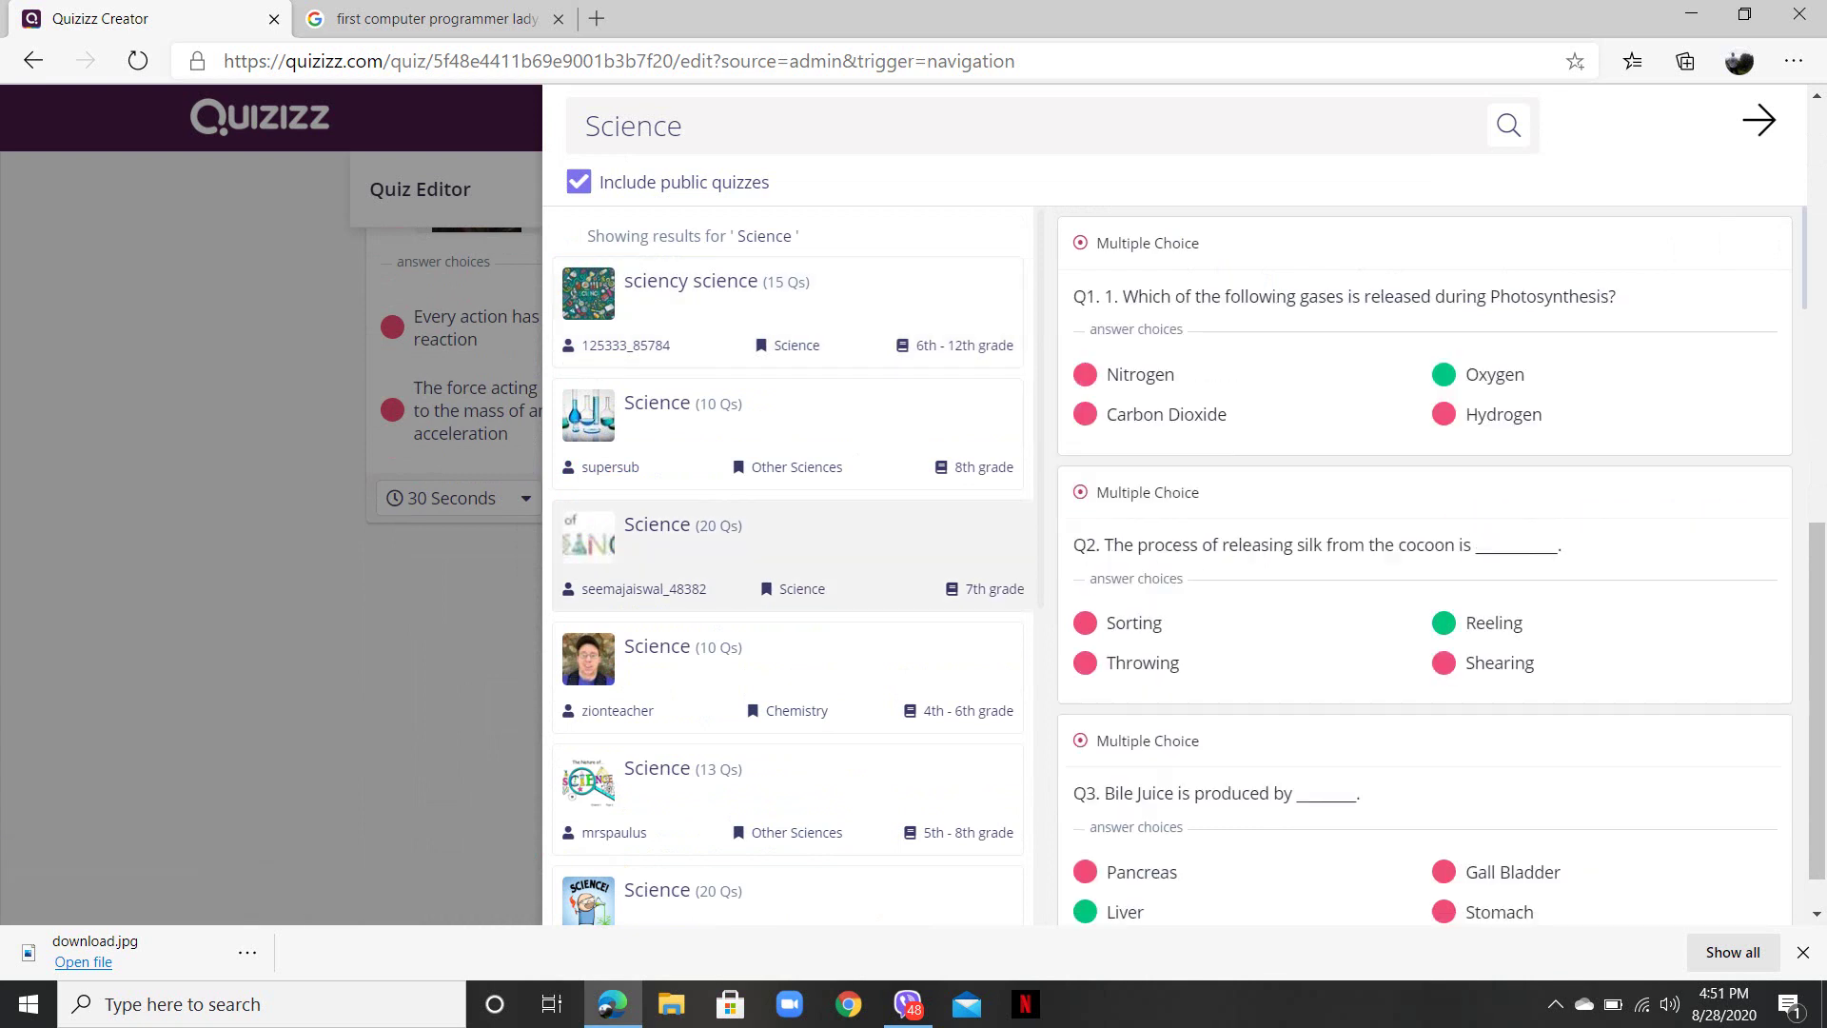
mouse_move(1428, 304)
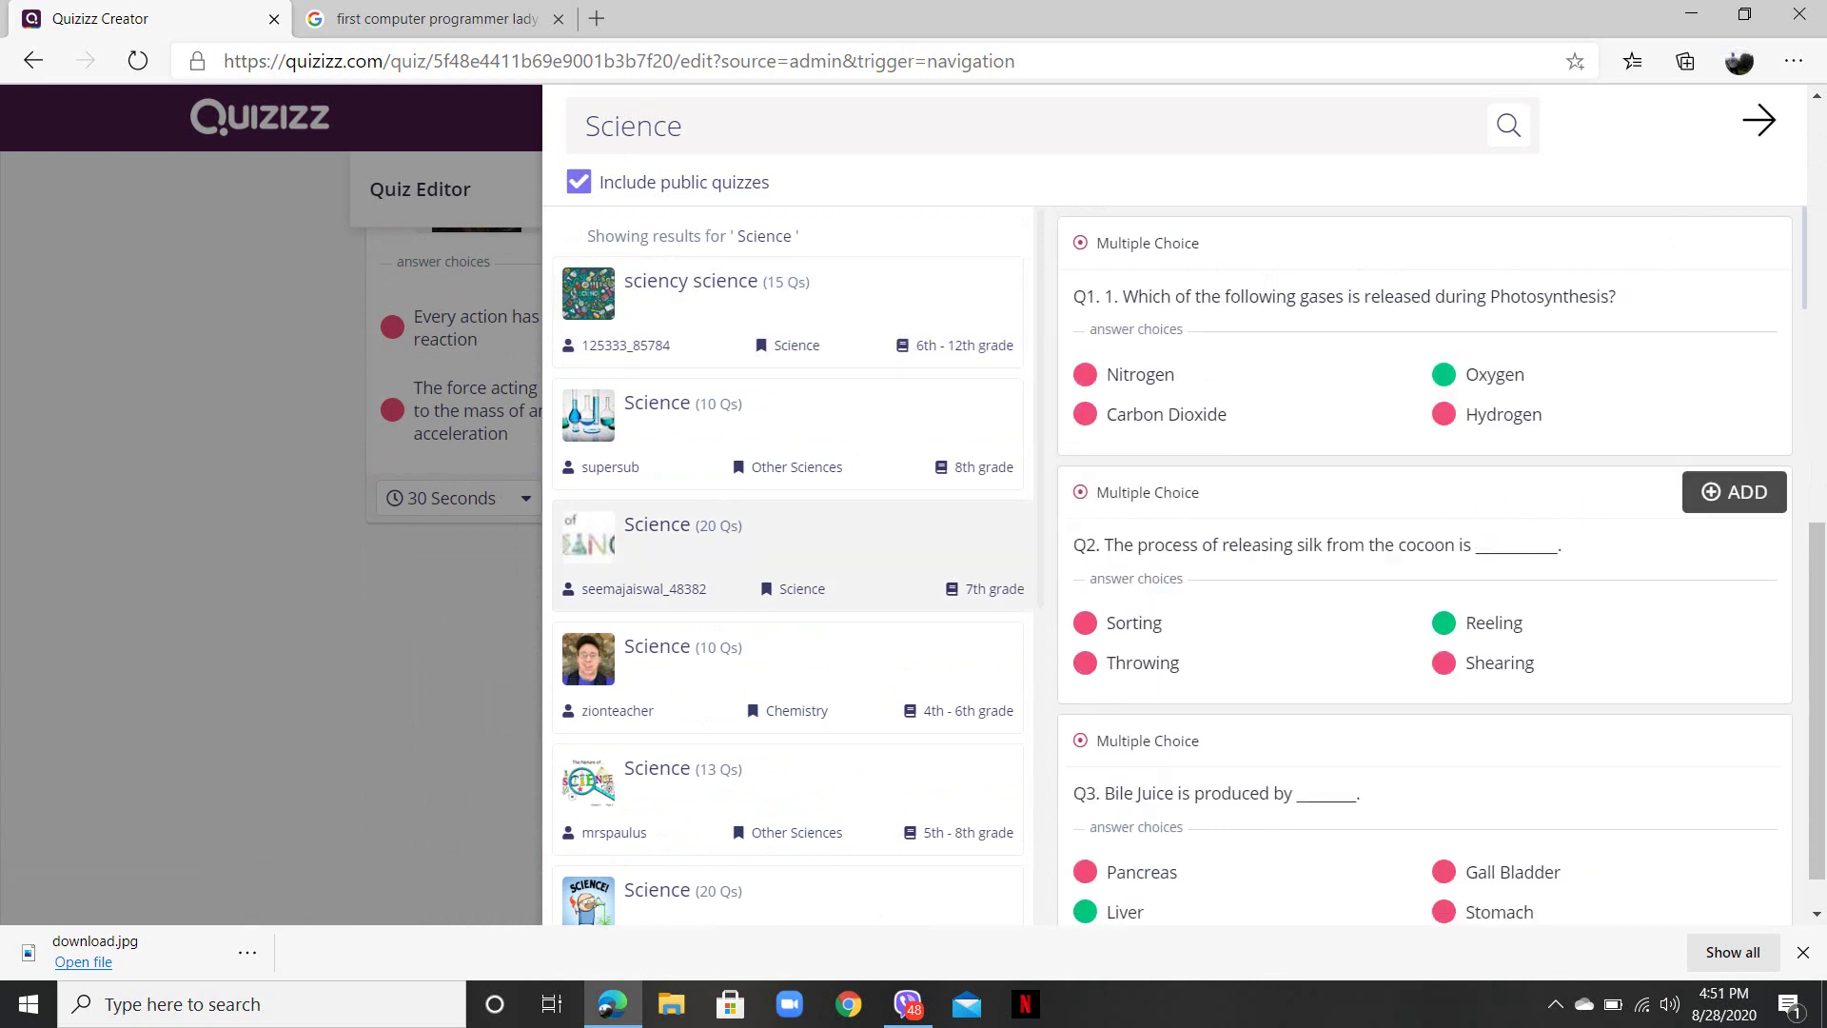
click(1733, 243)
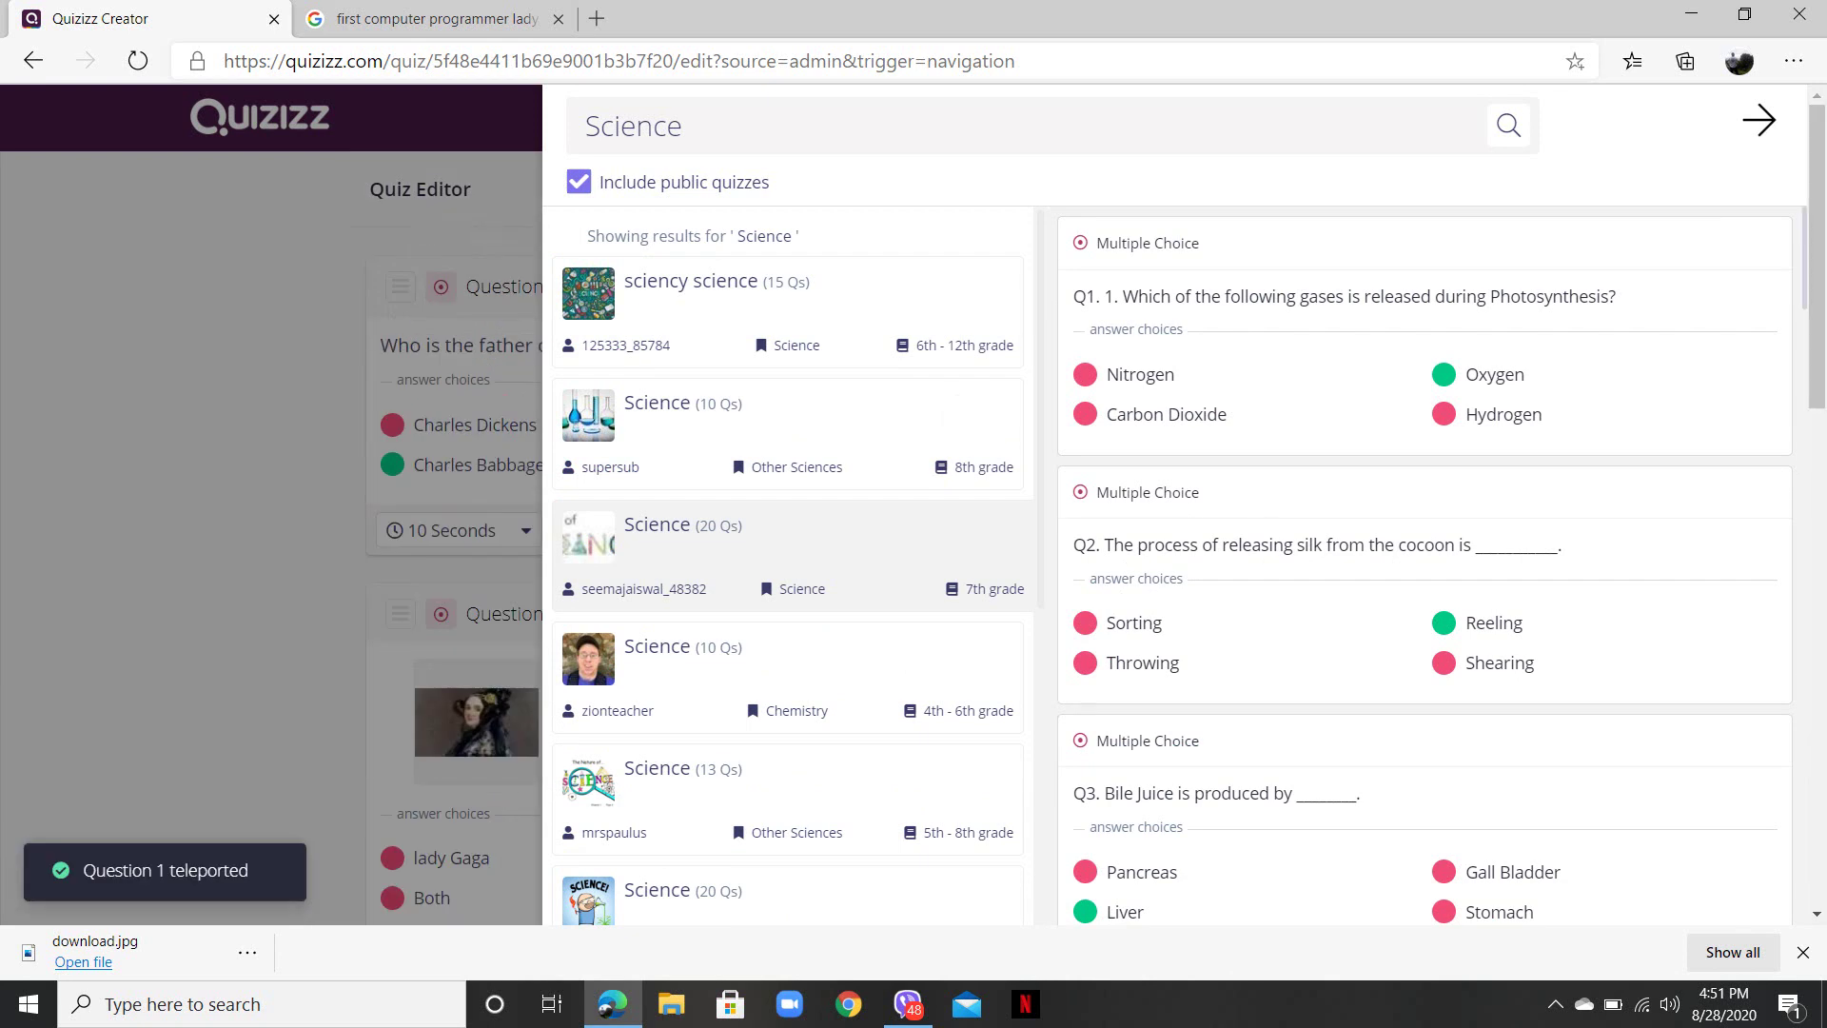
- Search 'Social studies' and add the 'Who is the current Vice President?' question
click(684, 126)
key(BackSpace)
key(BackSpace)
key(BackSpace)
key(BackSpace)
key(BackSpace)
key(BackSpace)
text(oc)
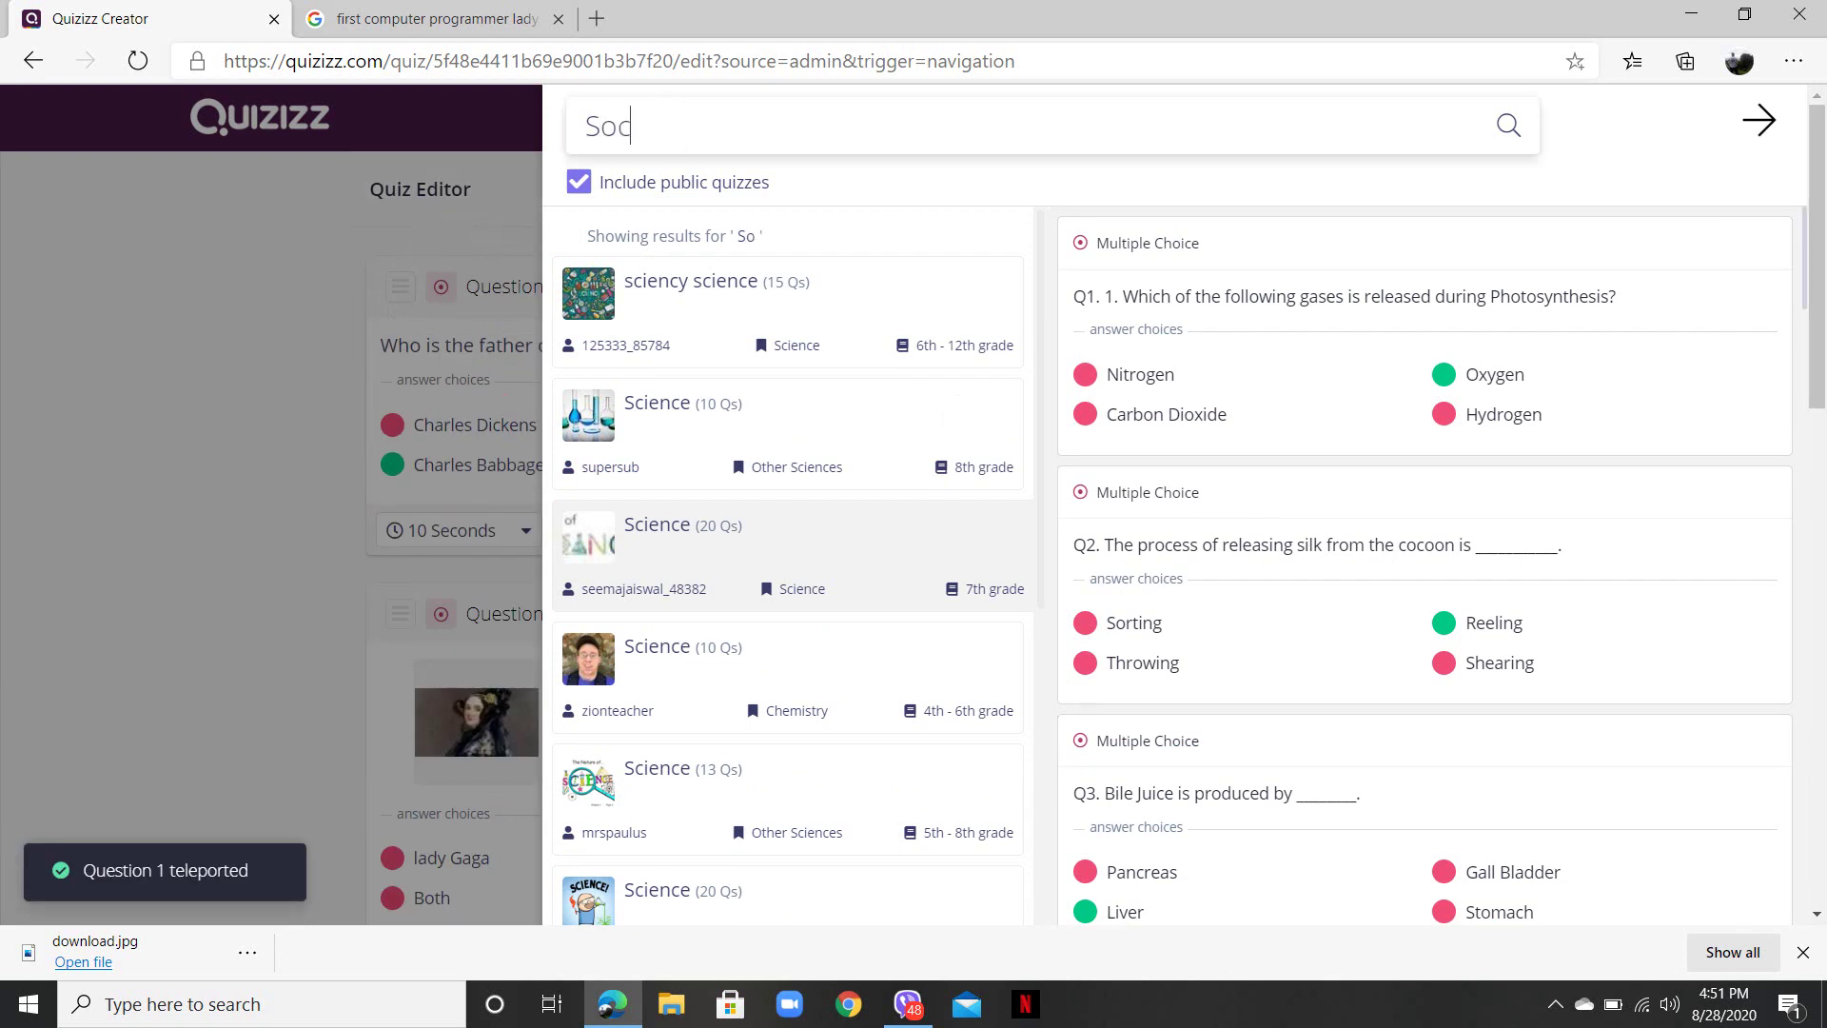
text(ial studies)
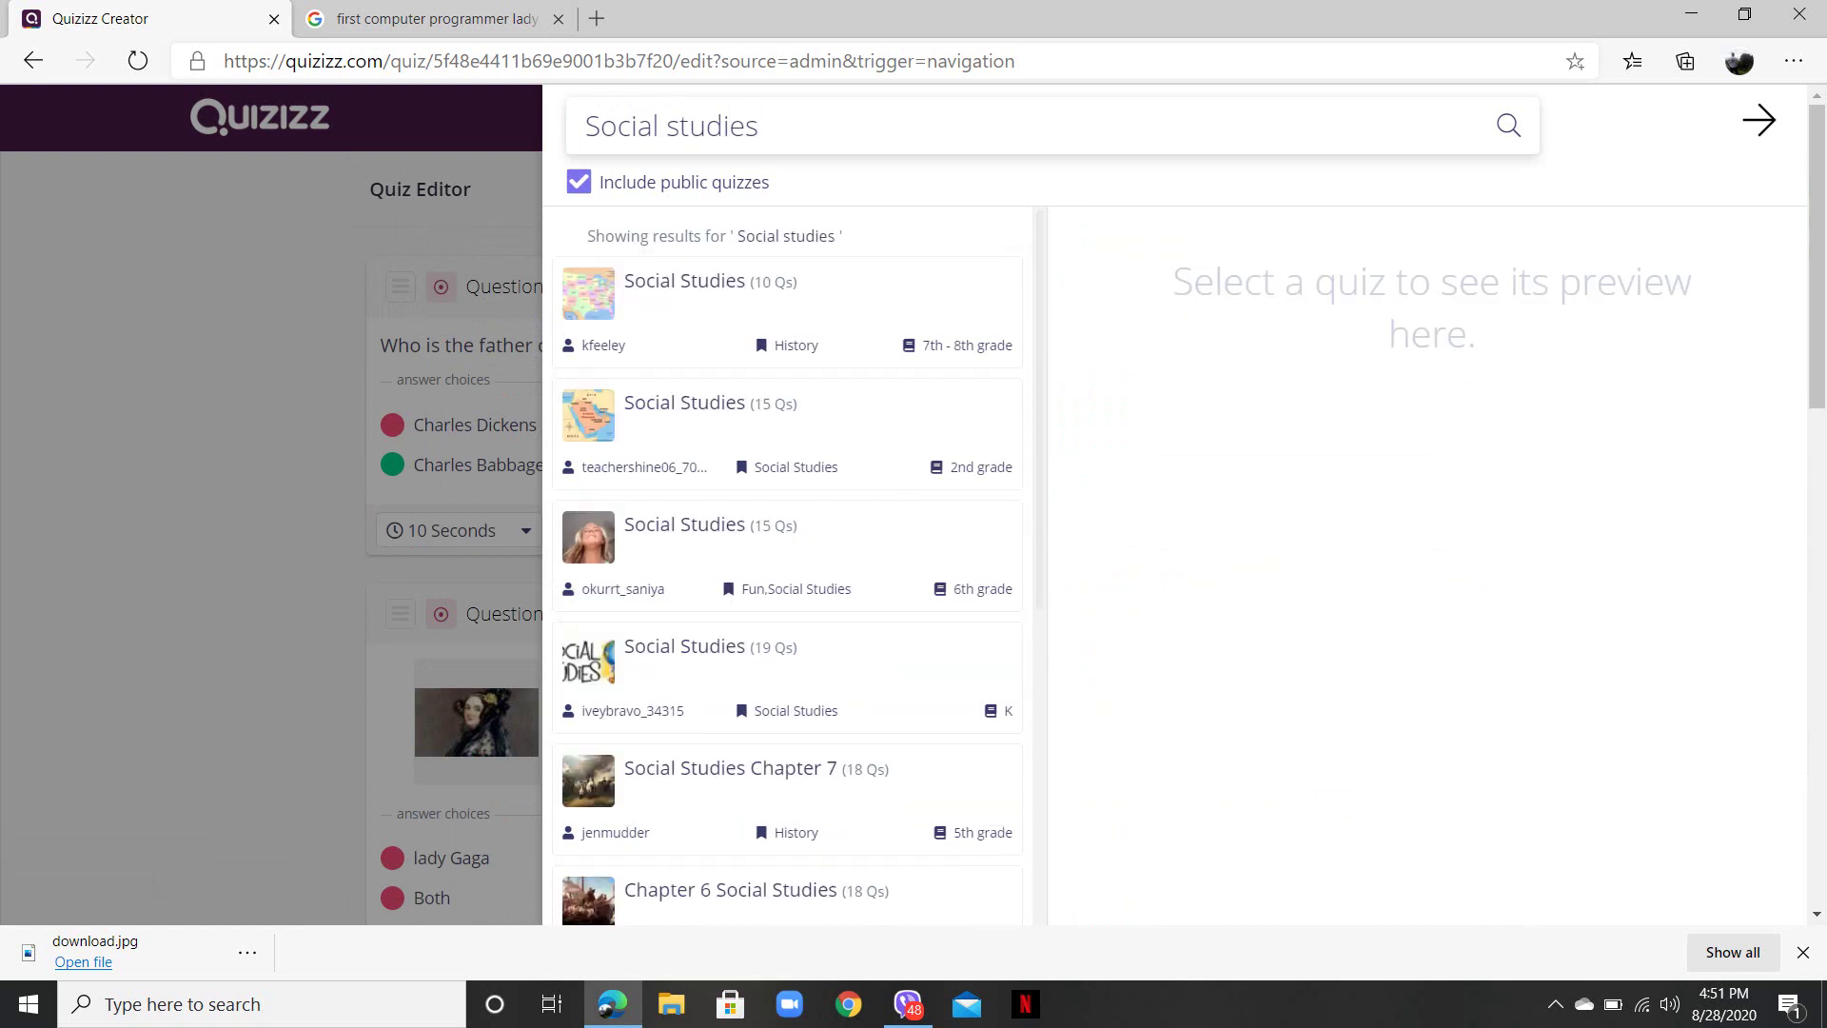
click(790, 312)
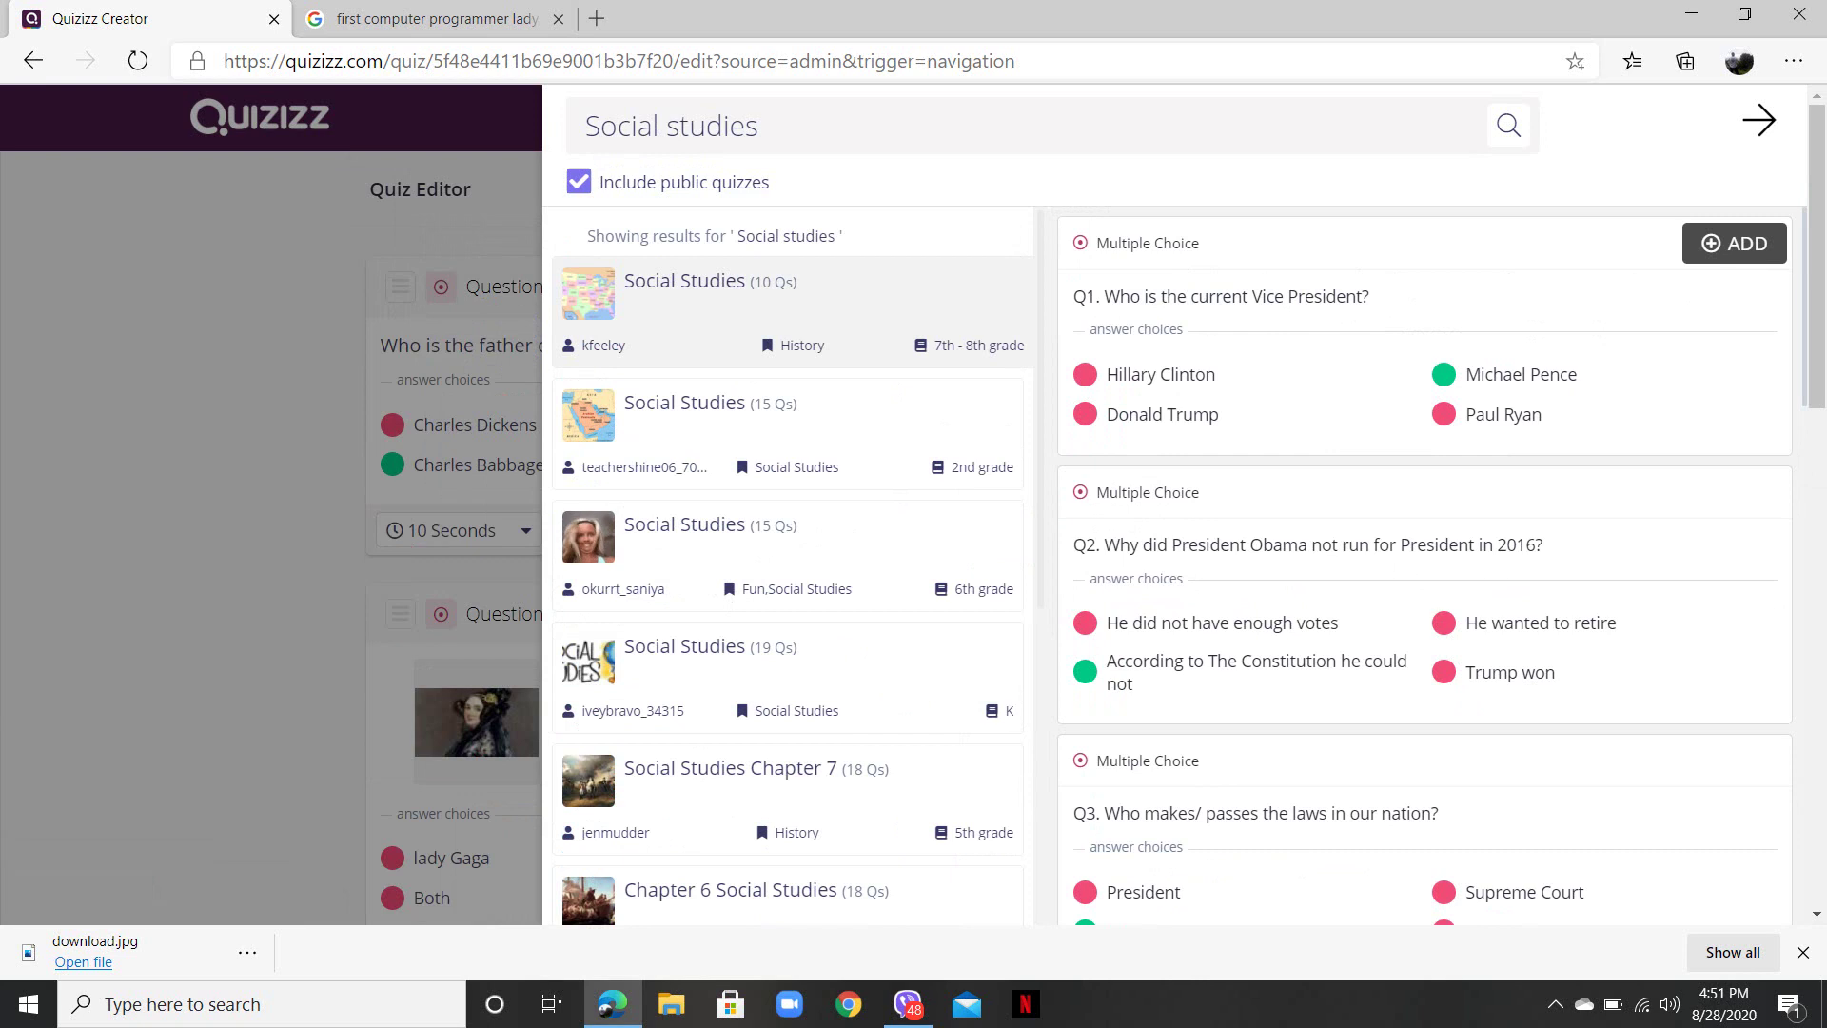
click(1733, 243)
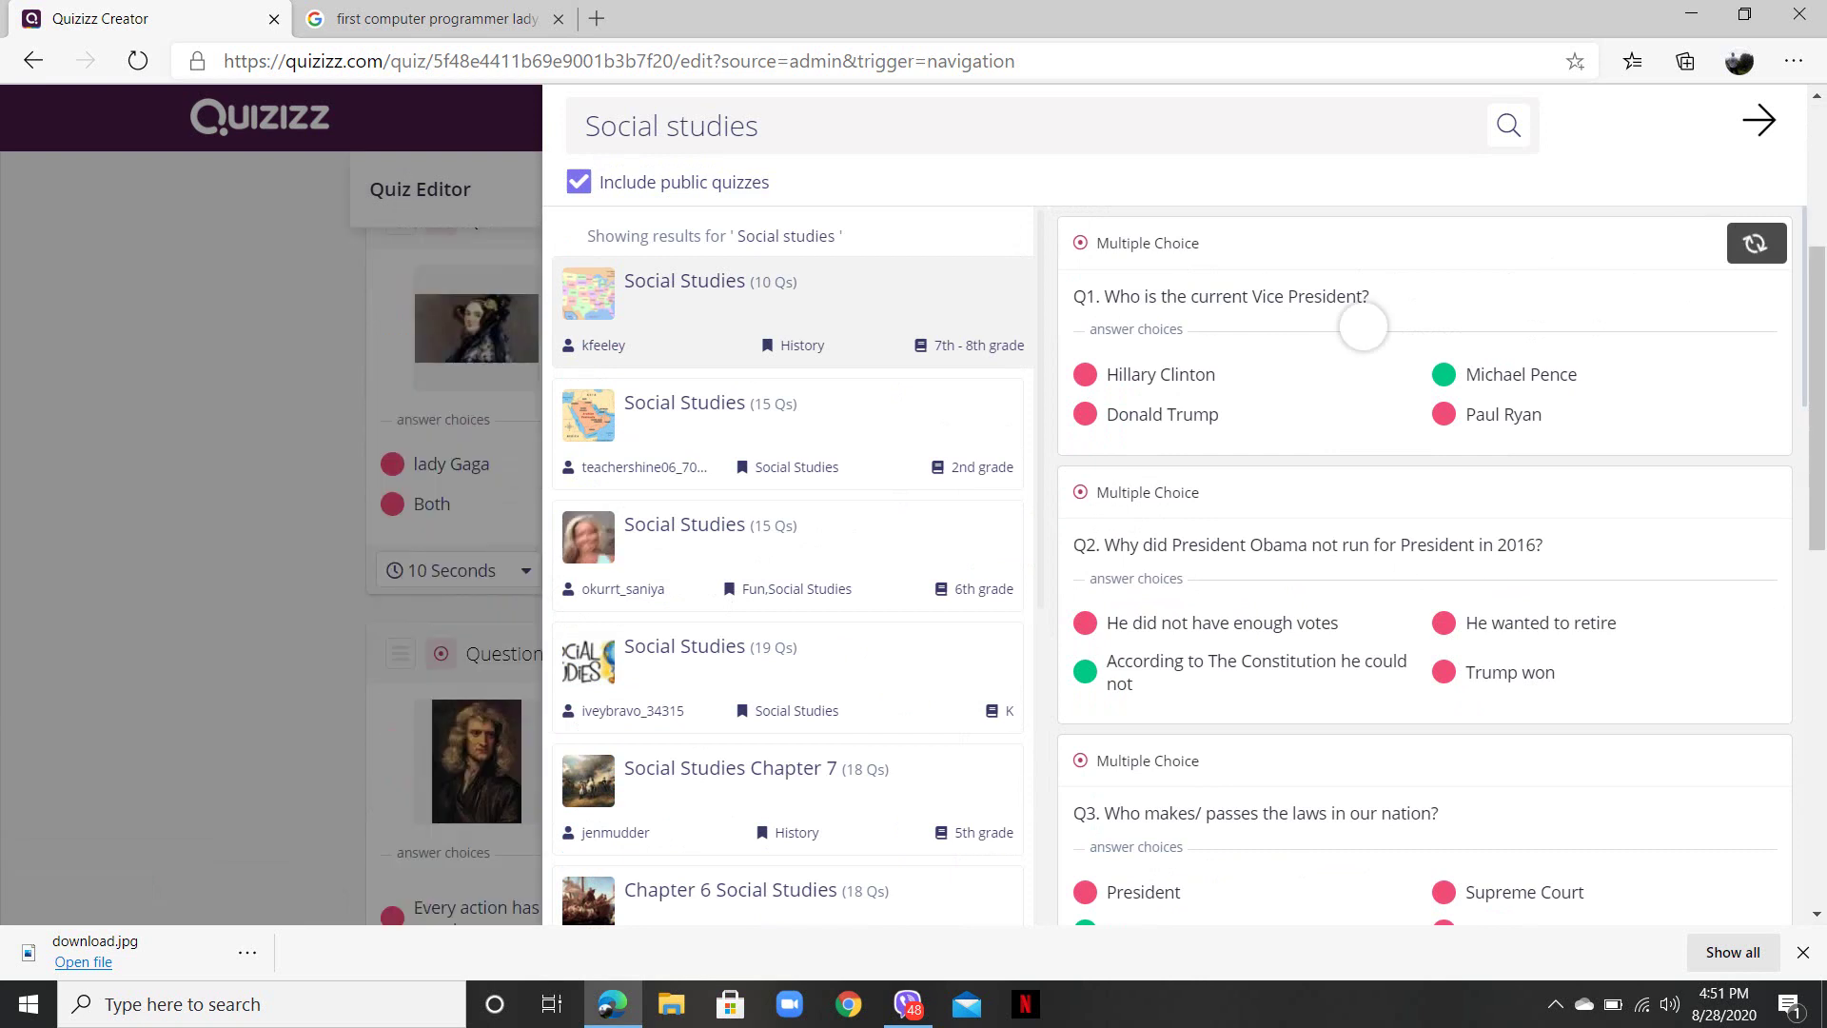
key(BackSpace)
key(BackSpace)
key(BackSpace)
key(BackSpace)
key(BackSpace)
key(BackSpace)
key(BackSpace)
key(BackSpace)
key(BackSpace)
key(BackSpace)
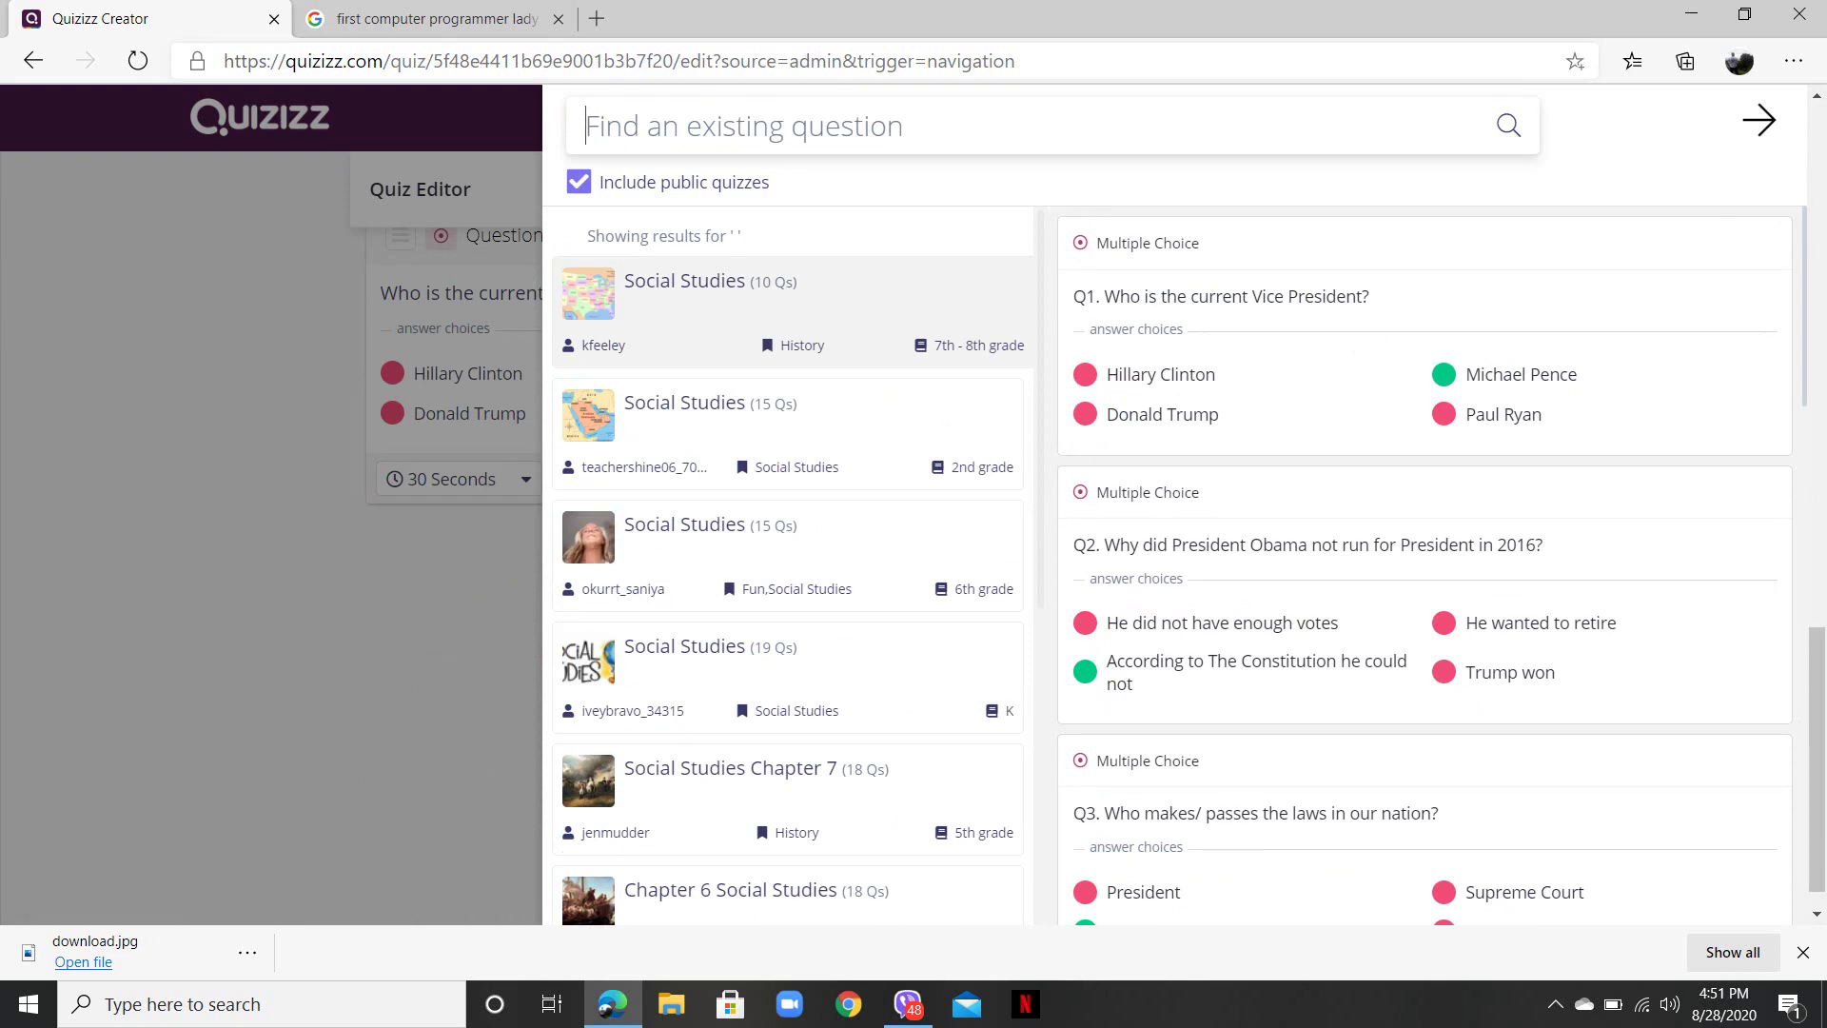
- Search 'alphabet' and add the listen-and-choose, missing-letter and letter b questions
text(albhate)
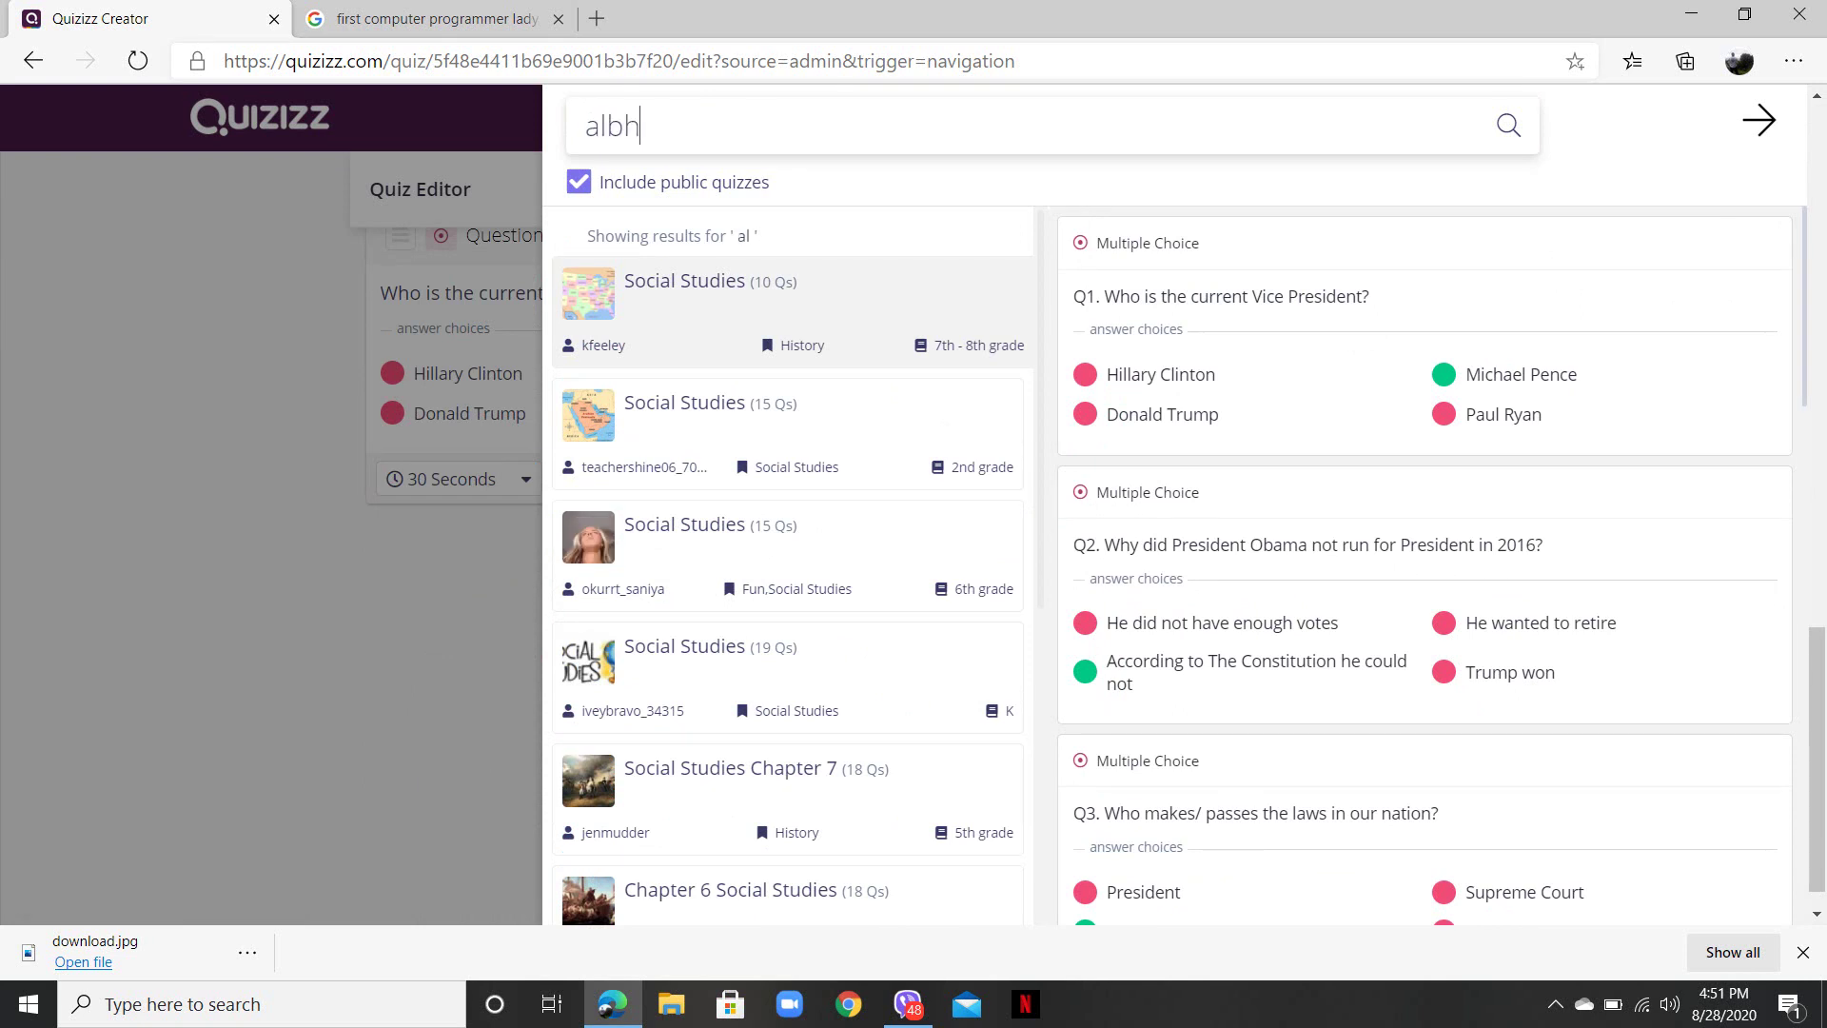
key(BackSpace)
key(BackSpace)
key(BackSpace)
key(BackSpace)
key(BackSpace)
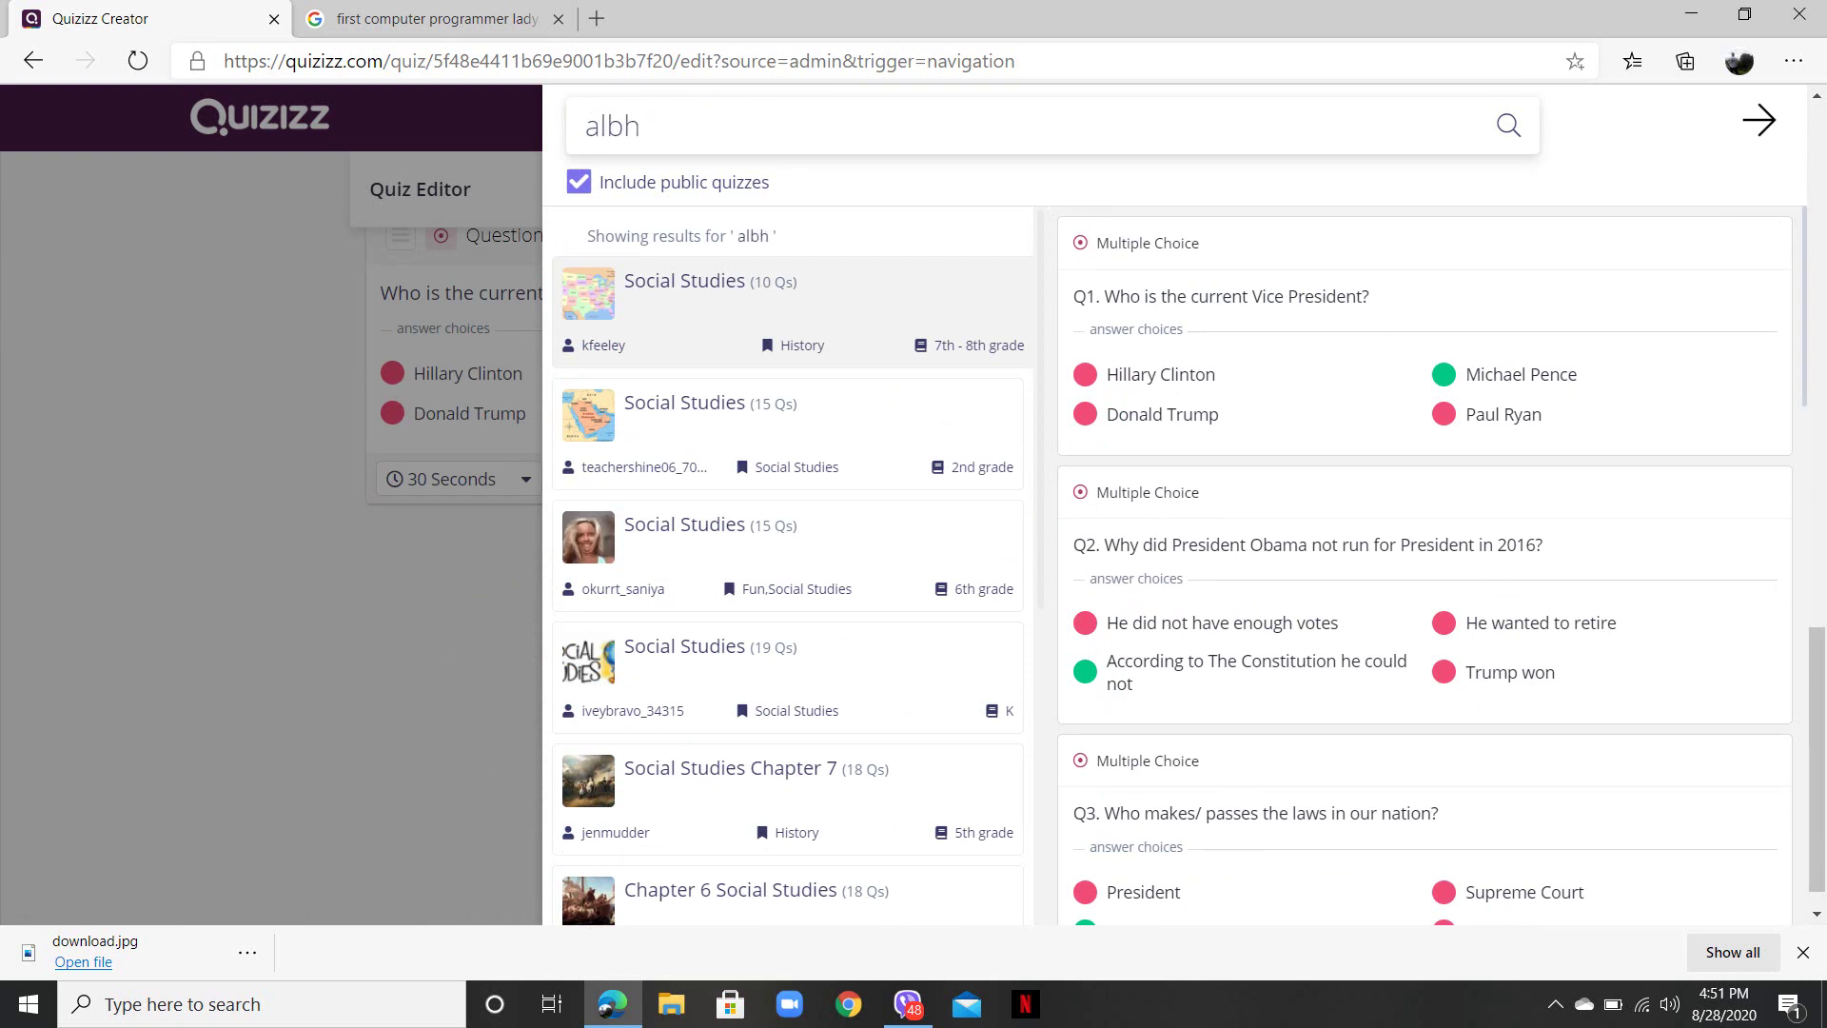
text(phabet)
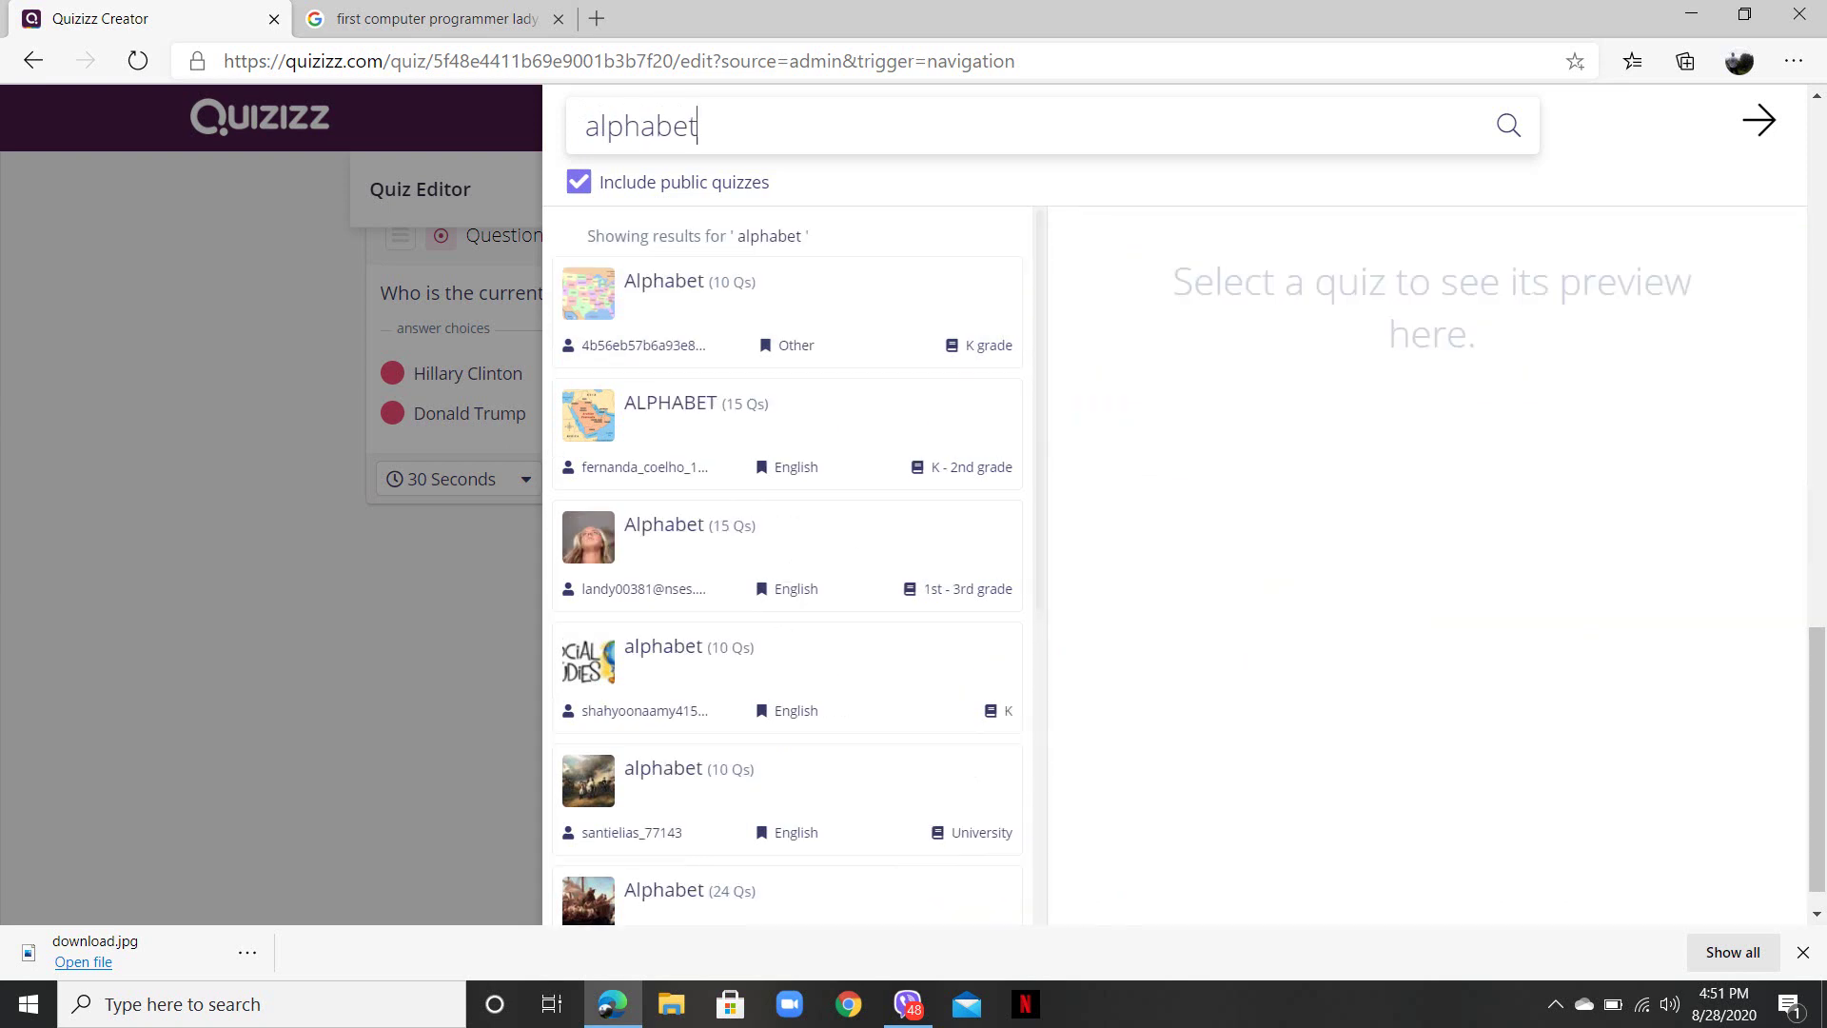
click(671, 428)
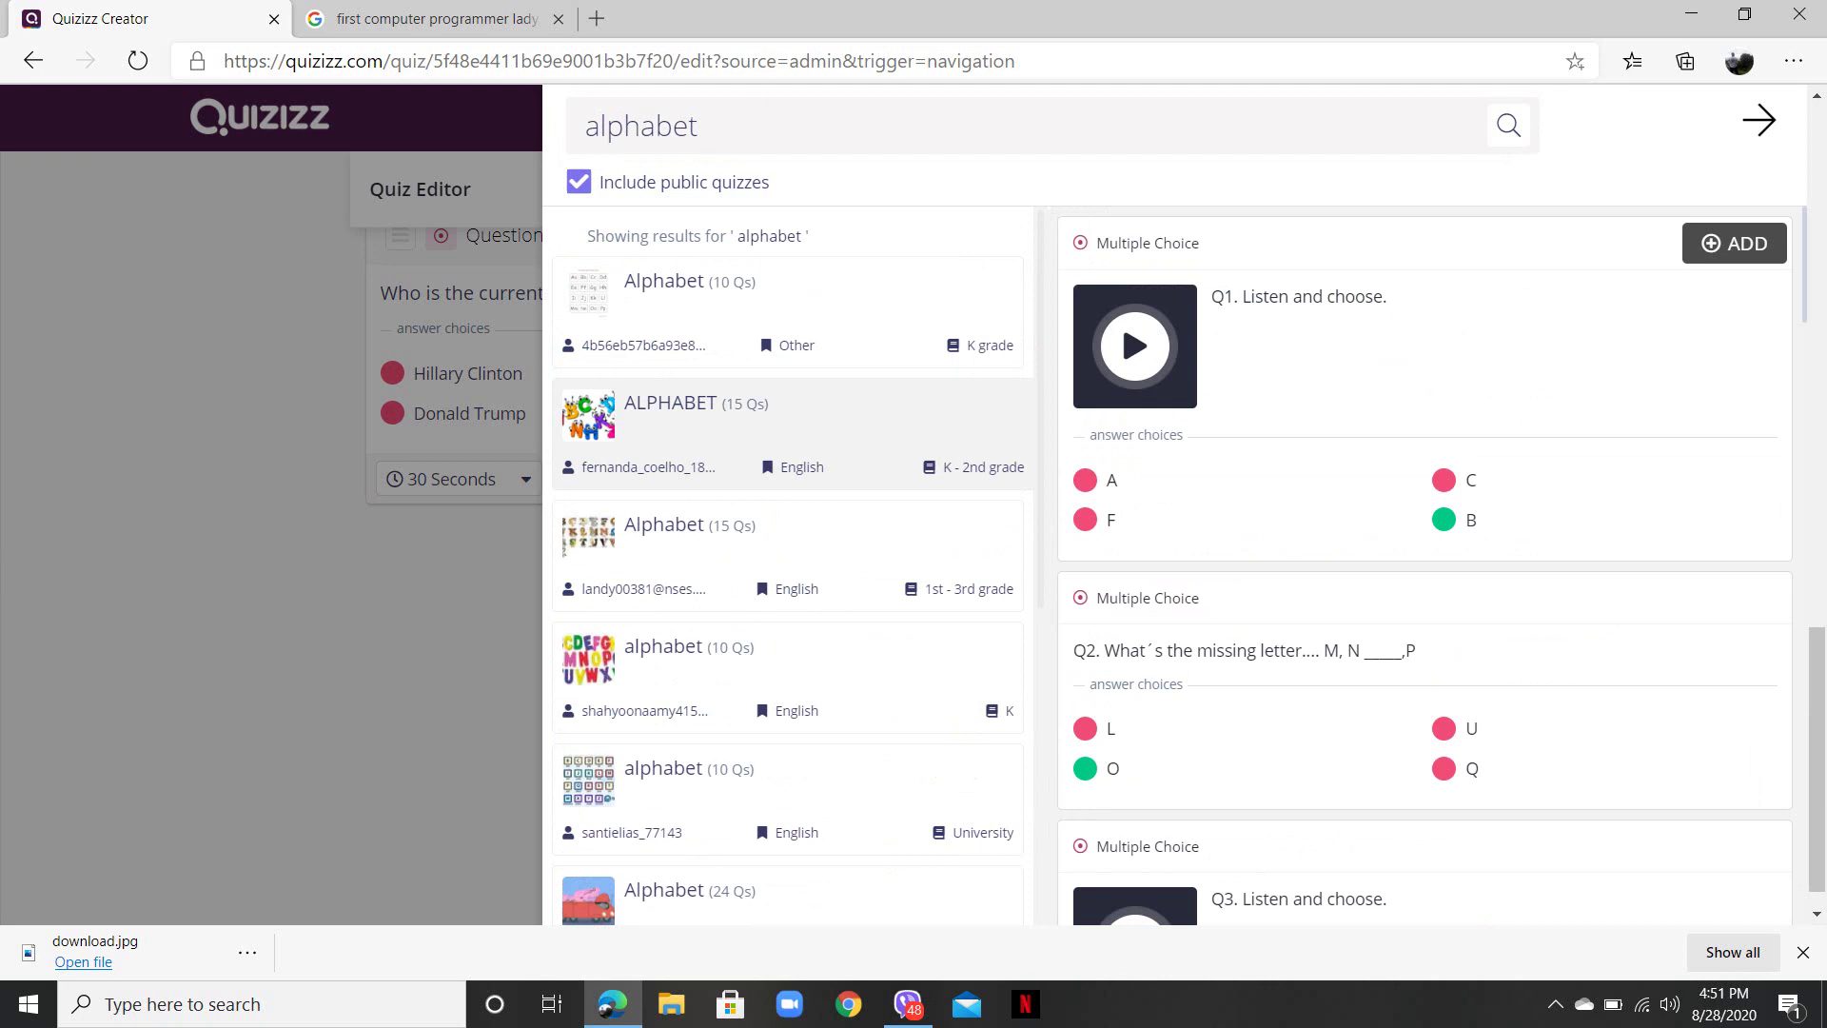
click(1121, 321)
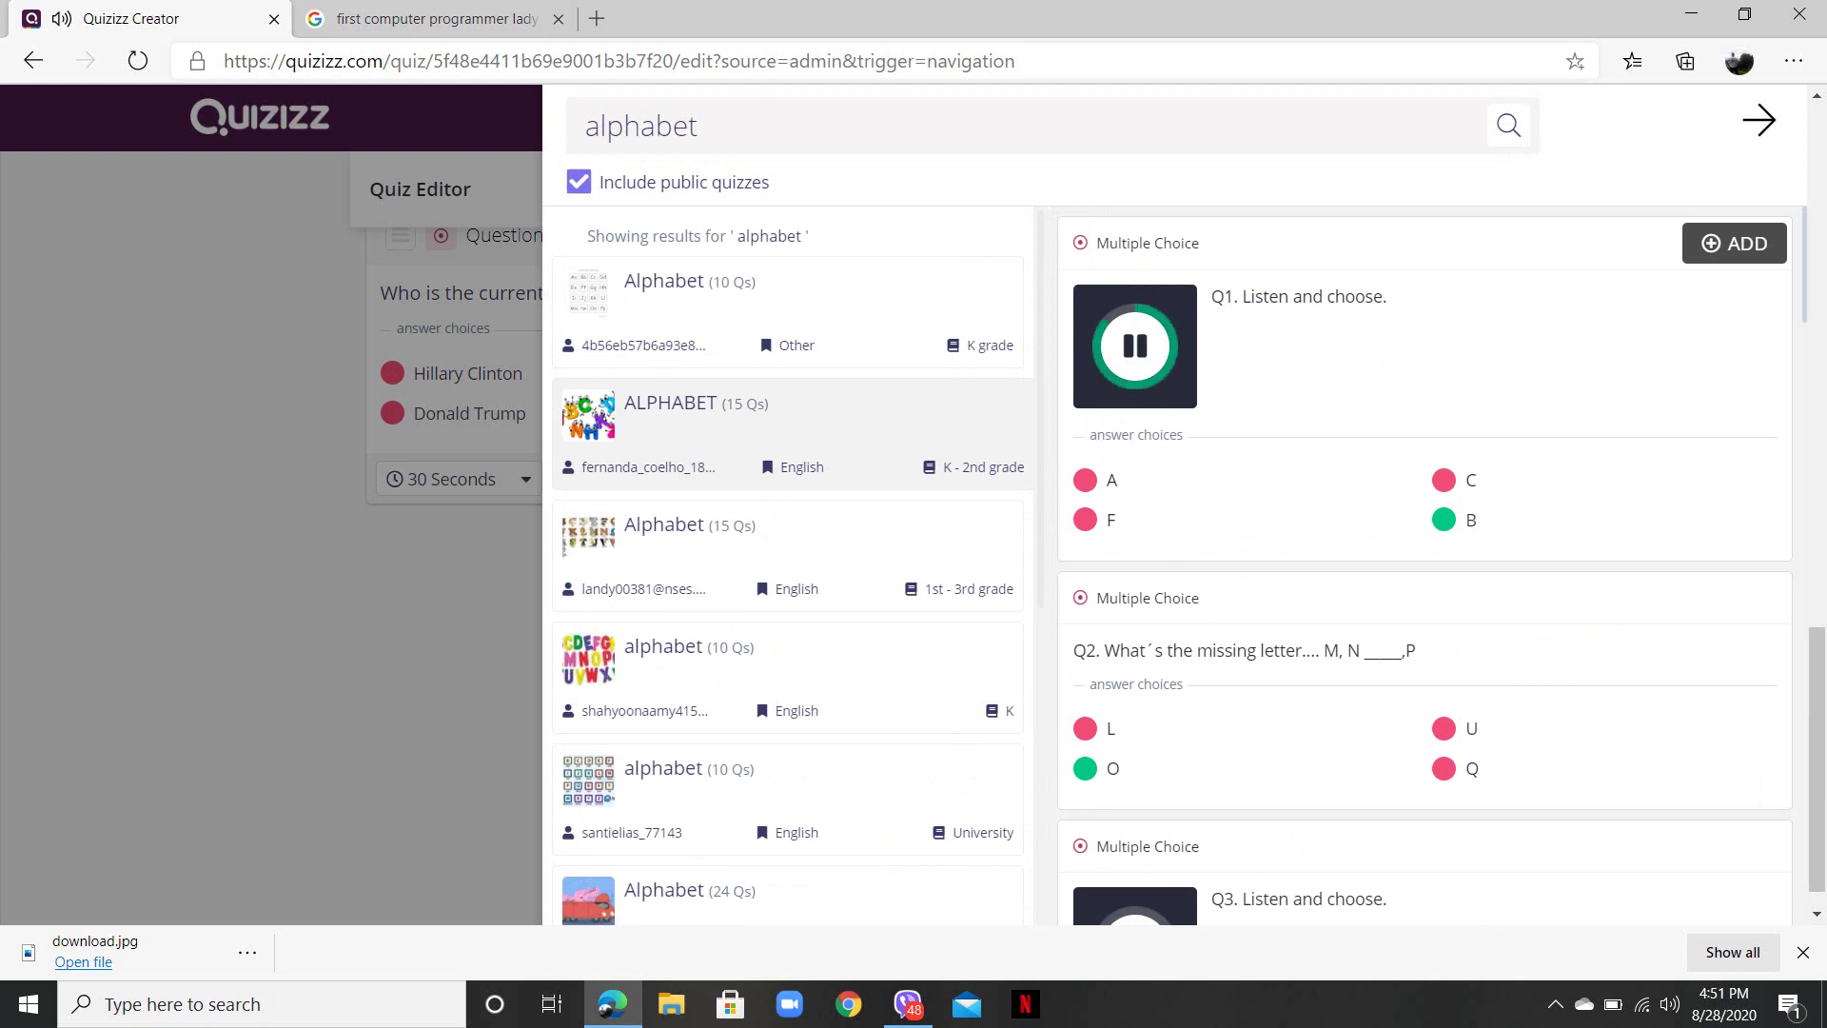
click(1733, 242)
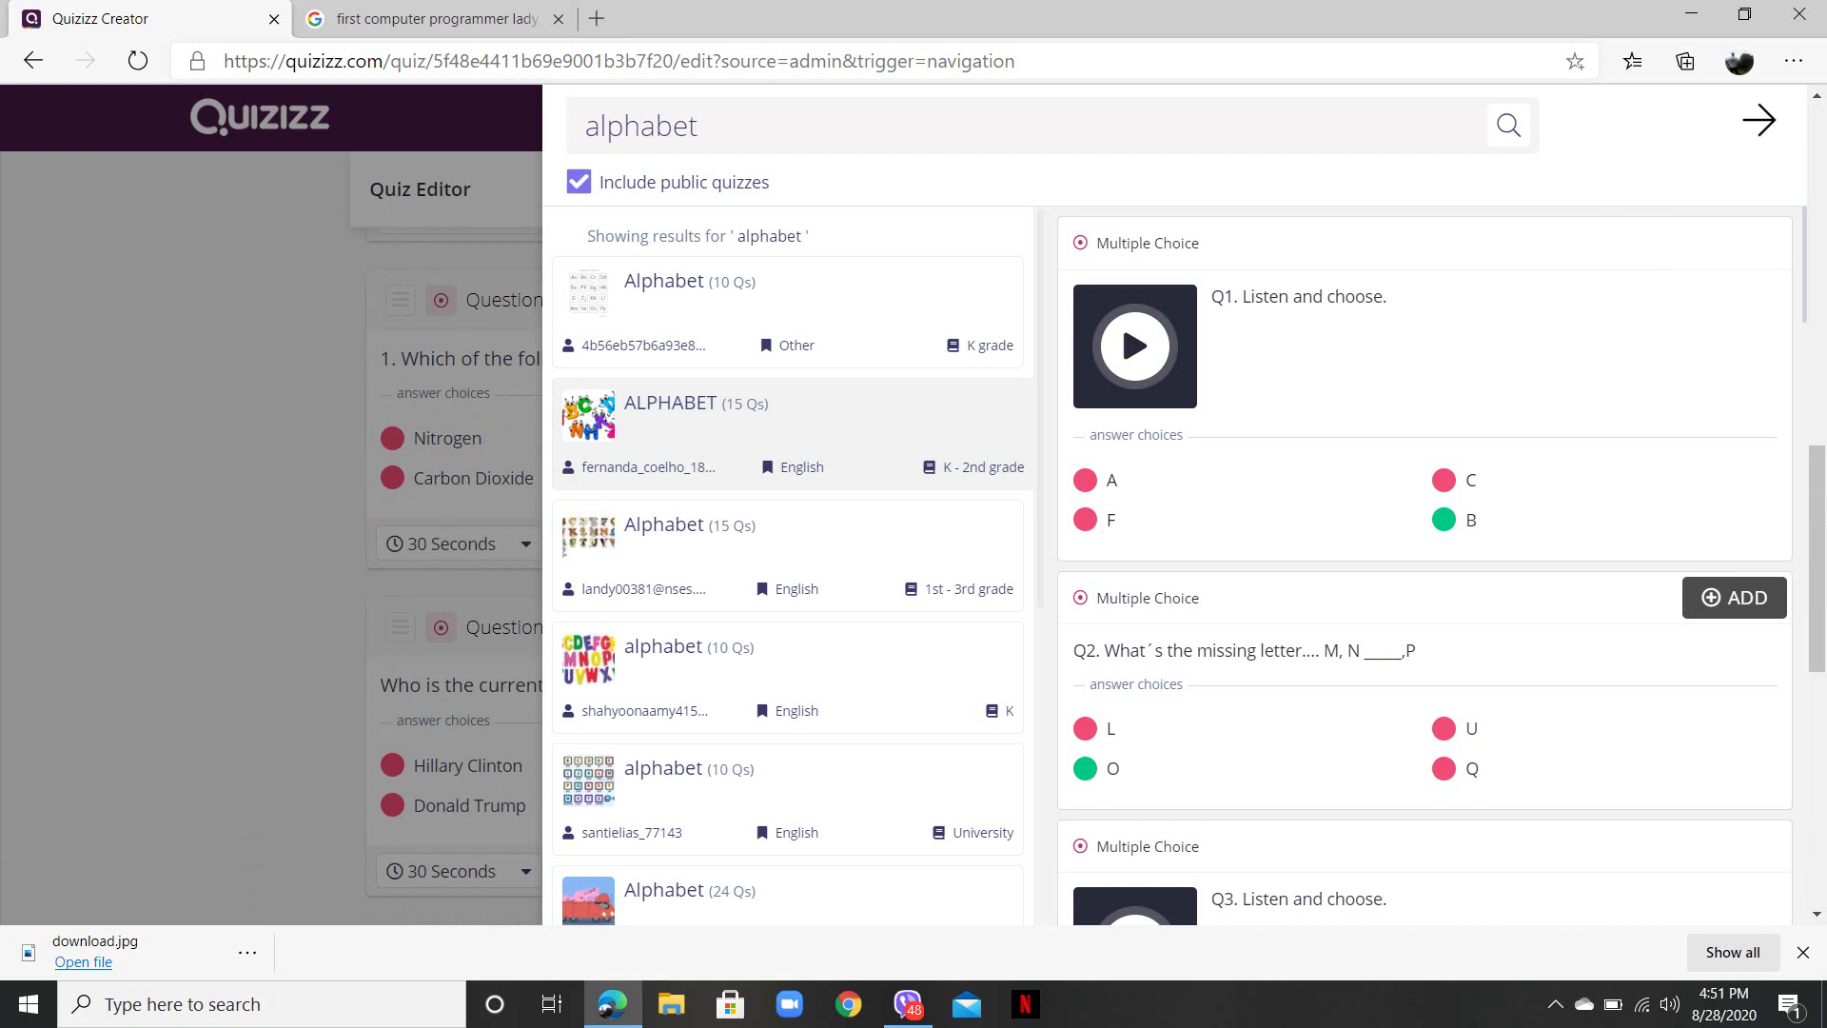
click(1733, 596)
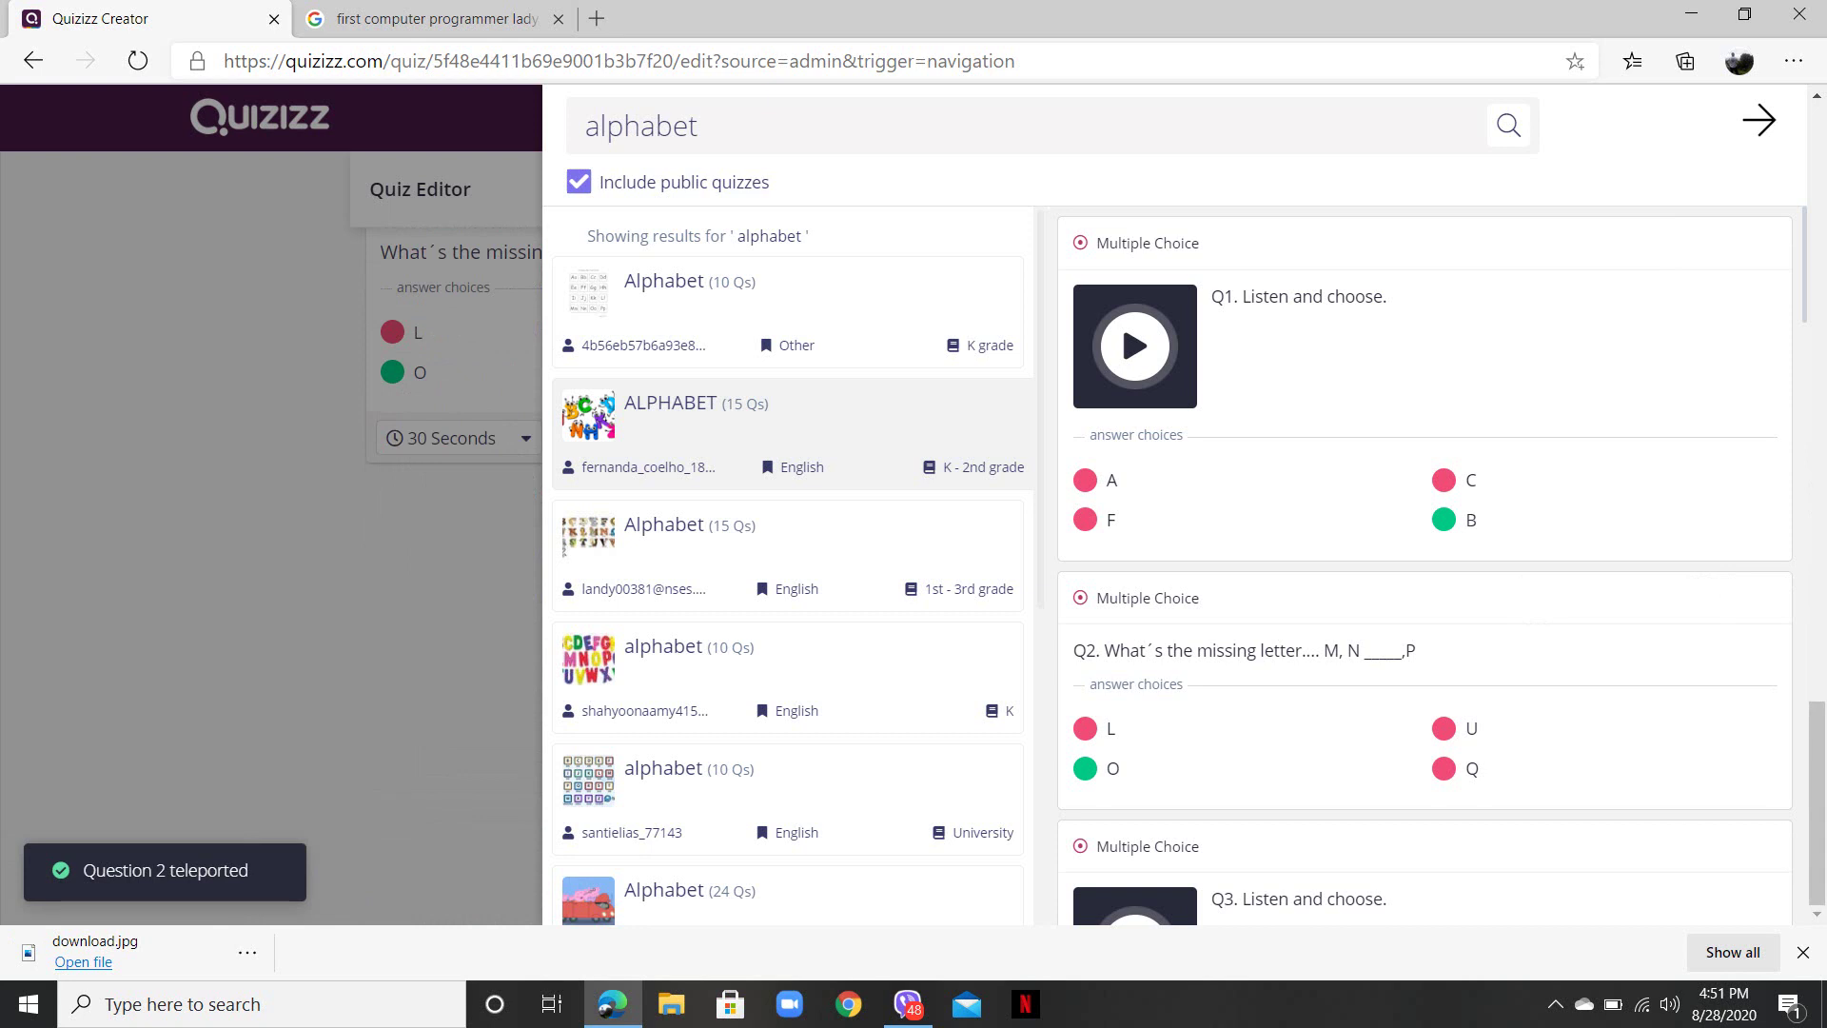
click(790, 675)
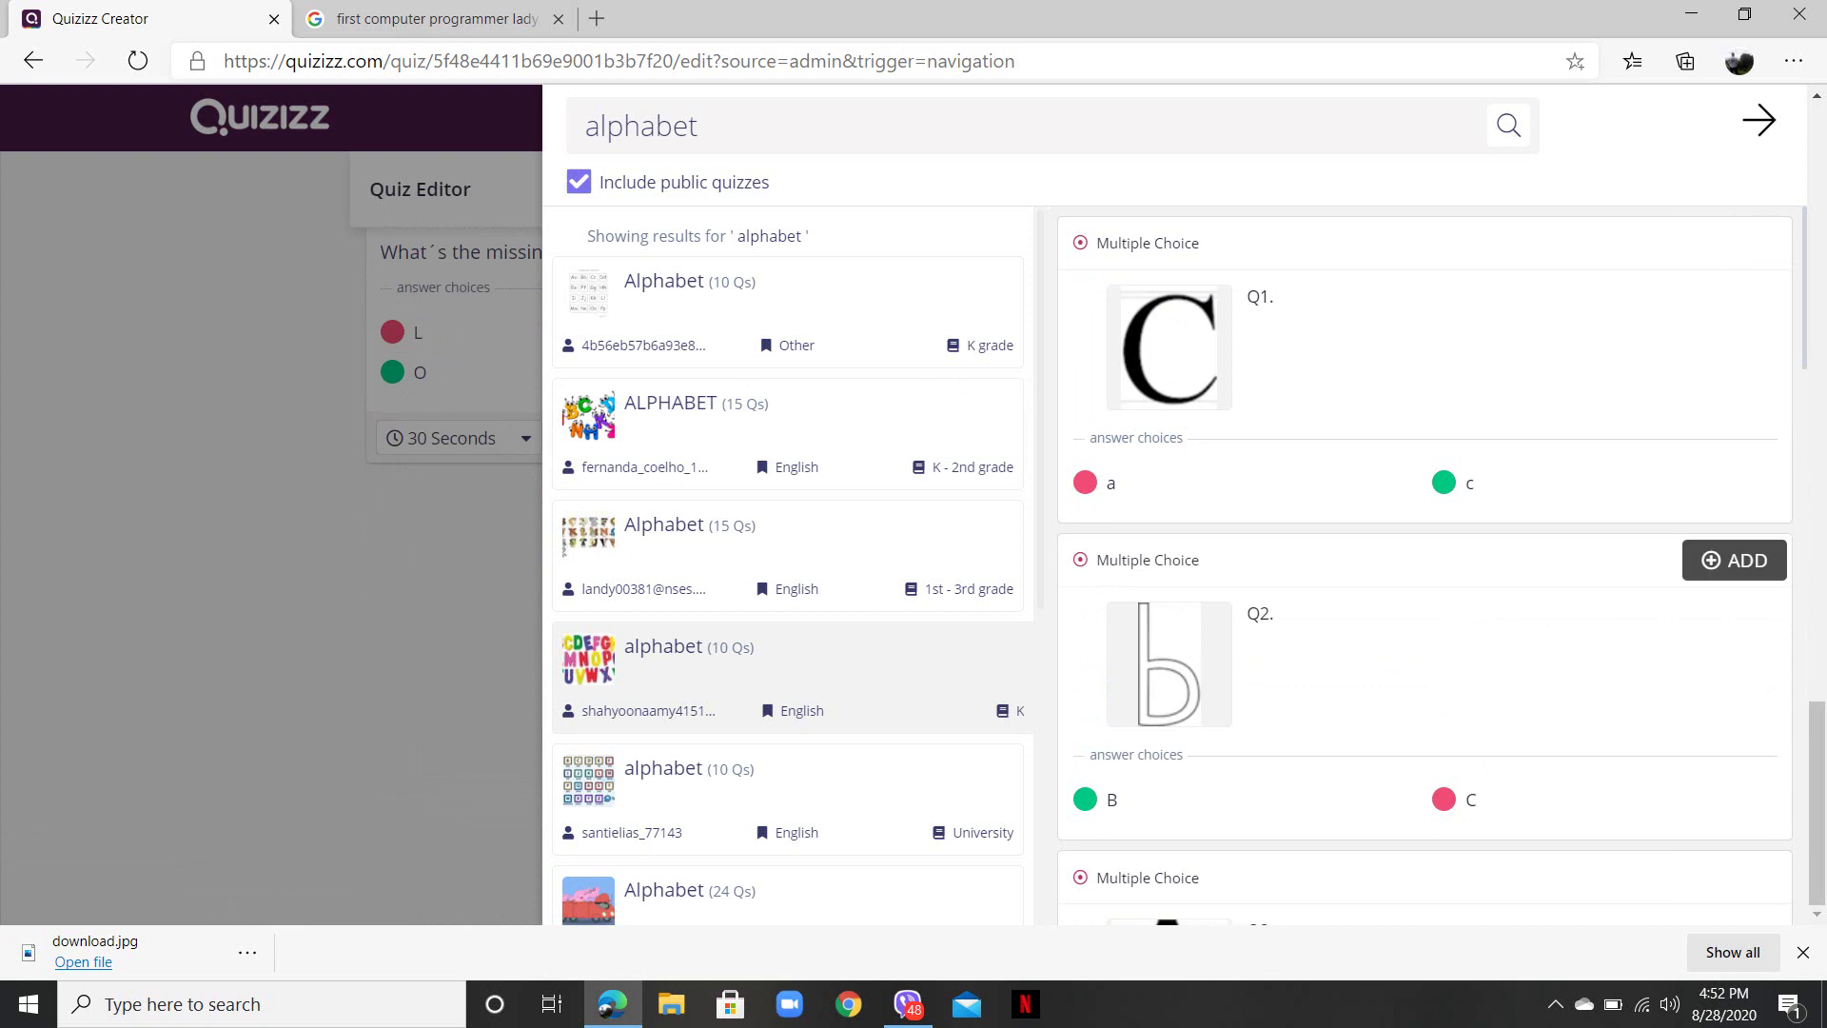
click(1734, 559)
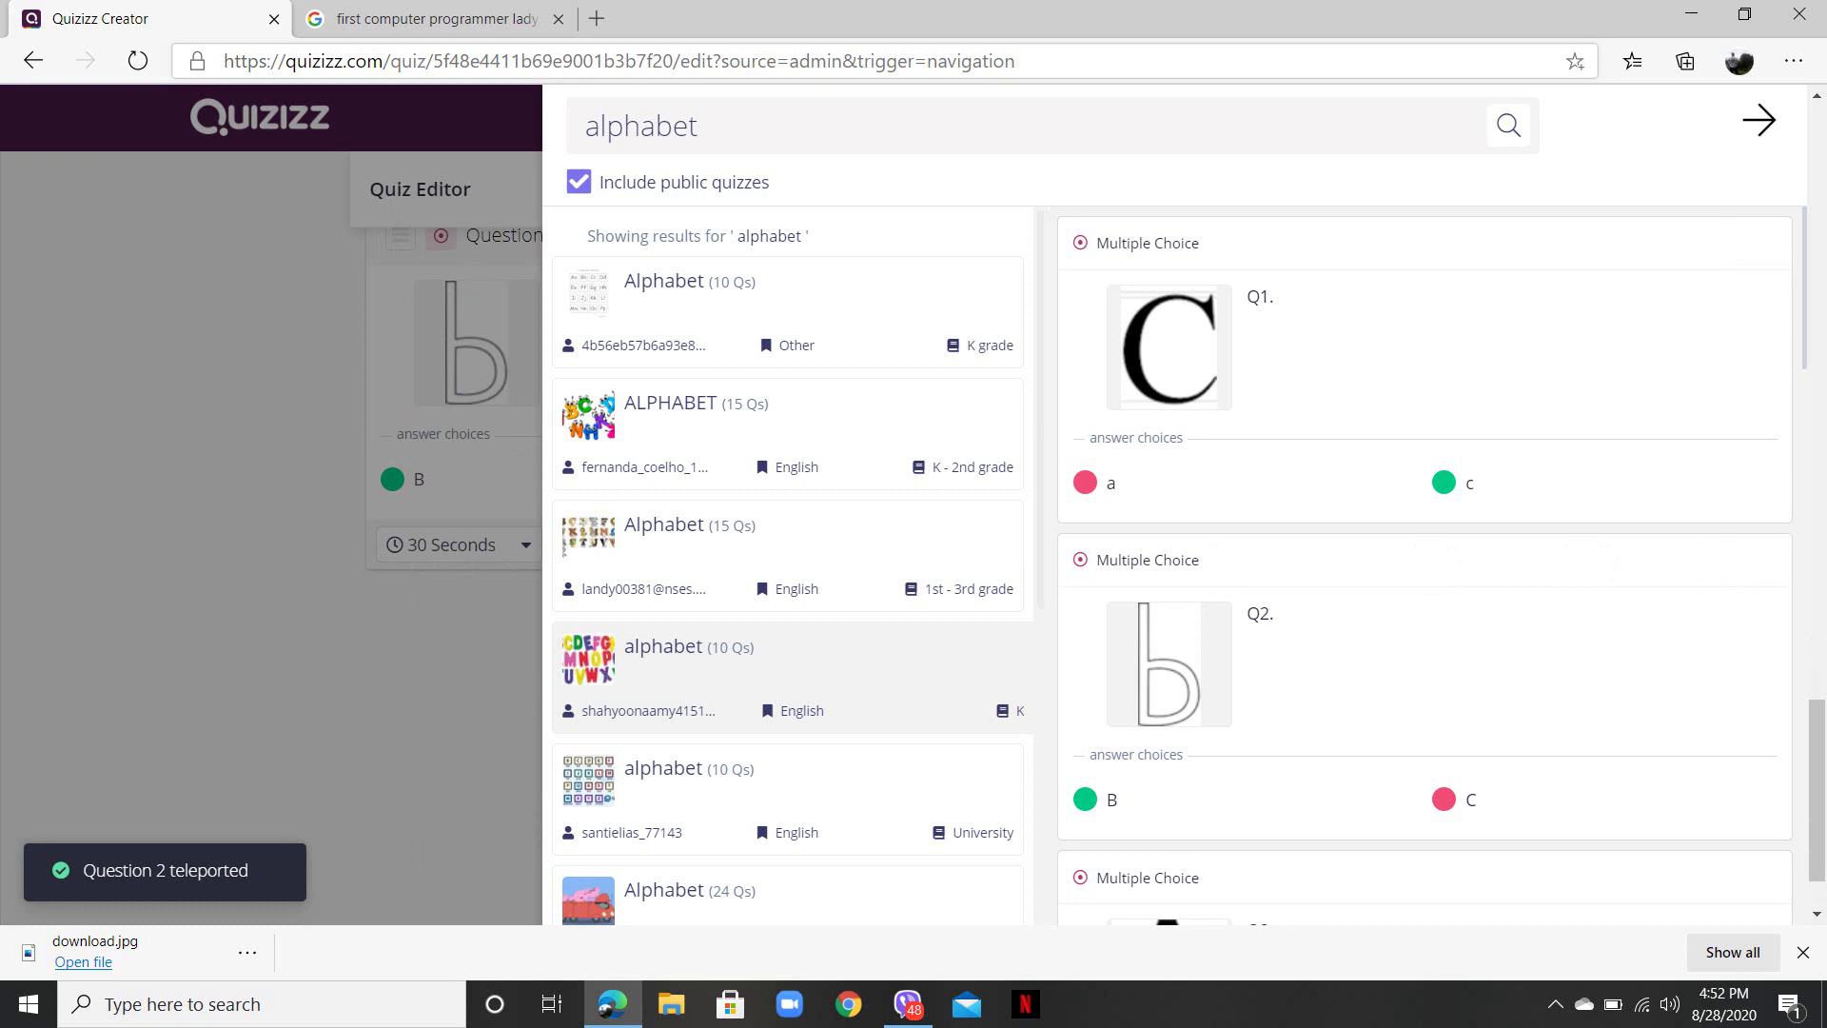
- Search 'mathematics', add the rice-and-sweets total mass question, and close Teleport
click(700, 126)
key(BackSpace)
key(BackSpace)
key(BackSpace)
key(BackSpace)
key(BackSpace)
key(BackSpace)
key(BackSpace)
key(BackSpace)
text(s)
key(BackSpace)
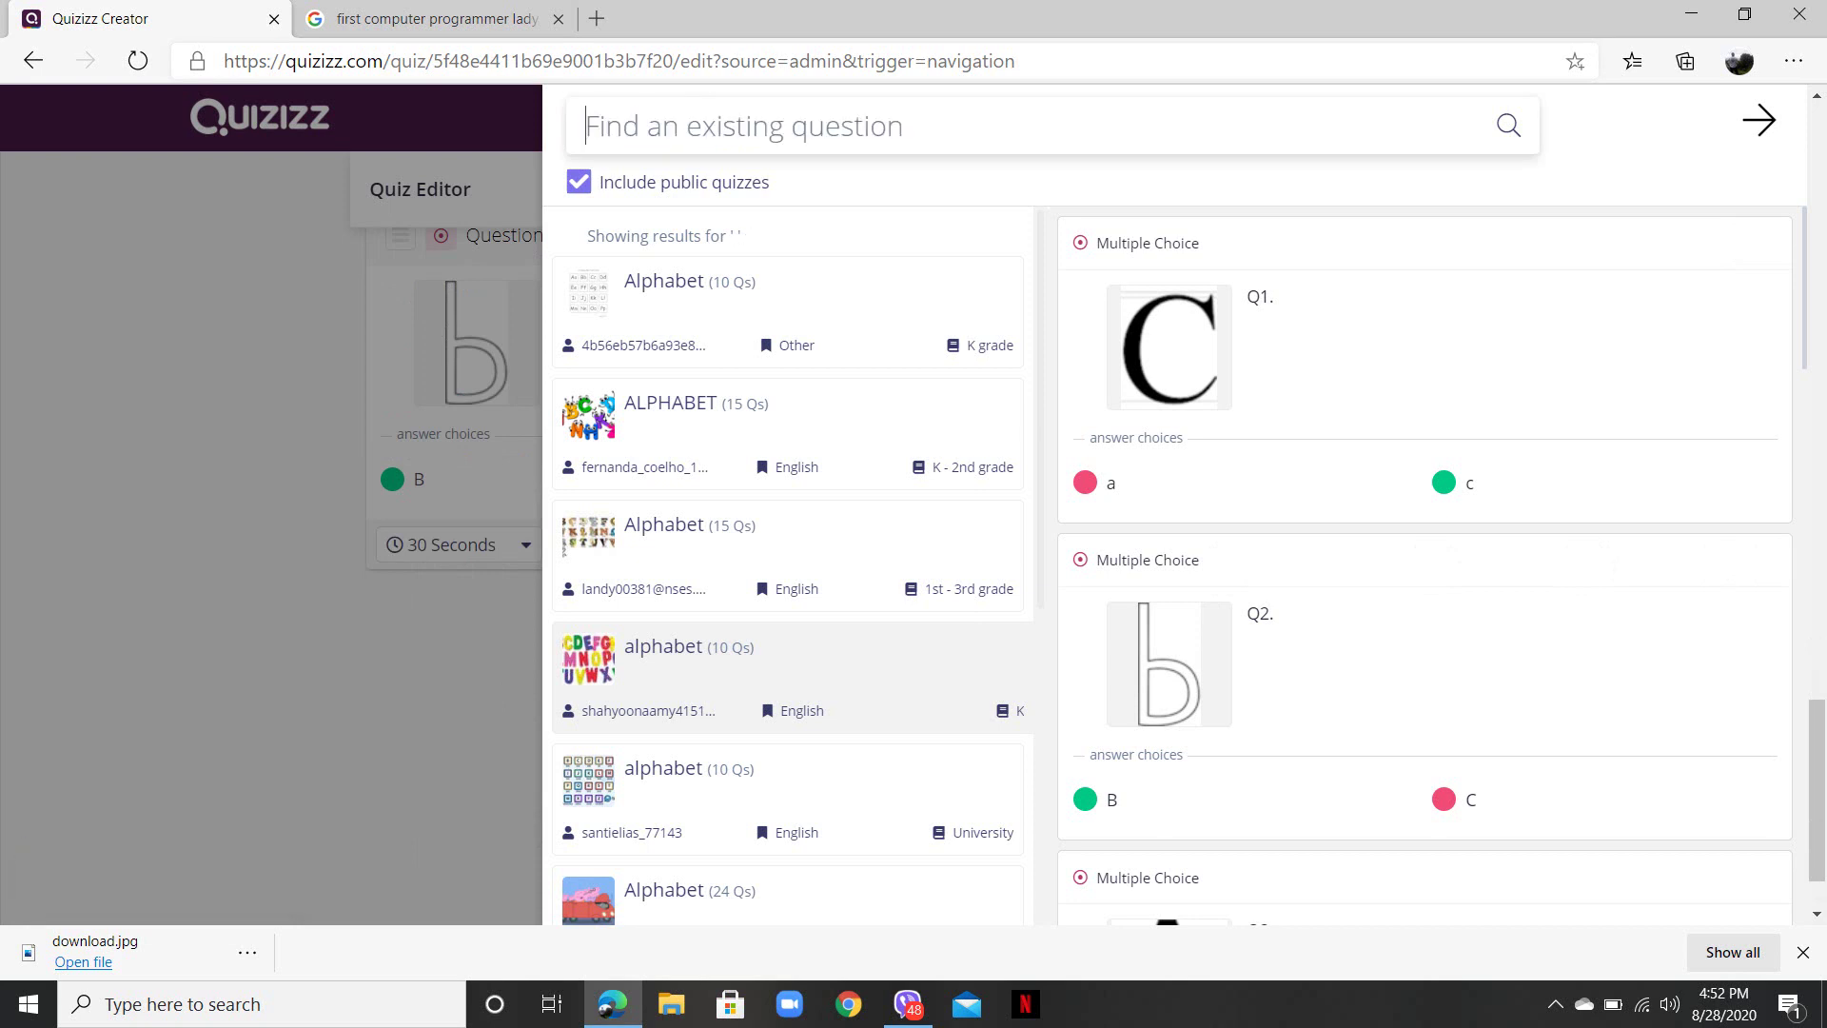
text(mathematica)
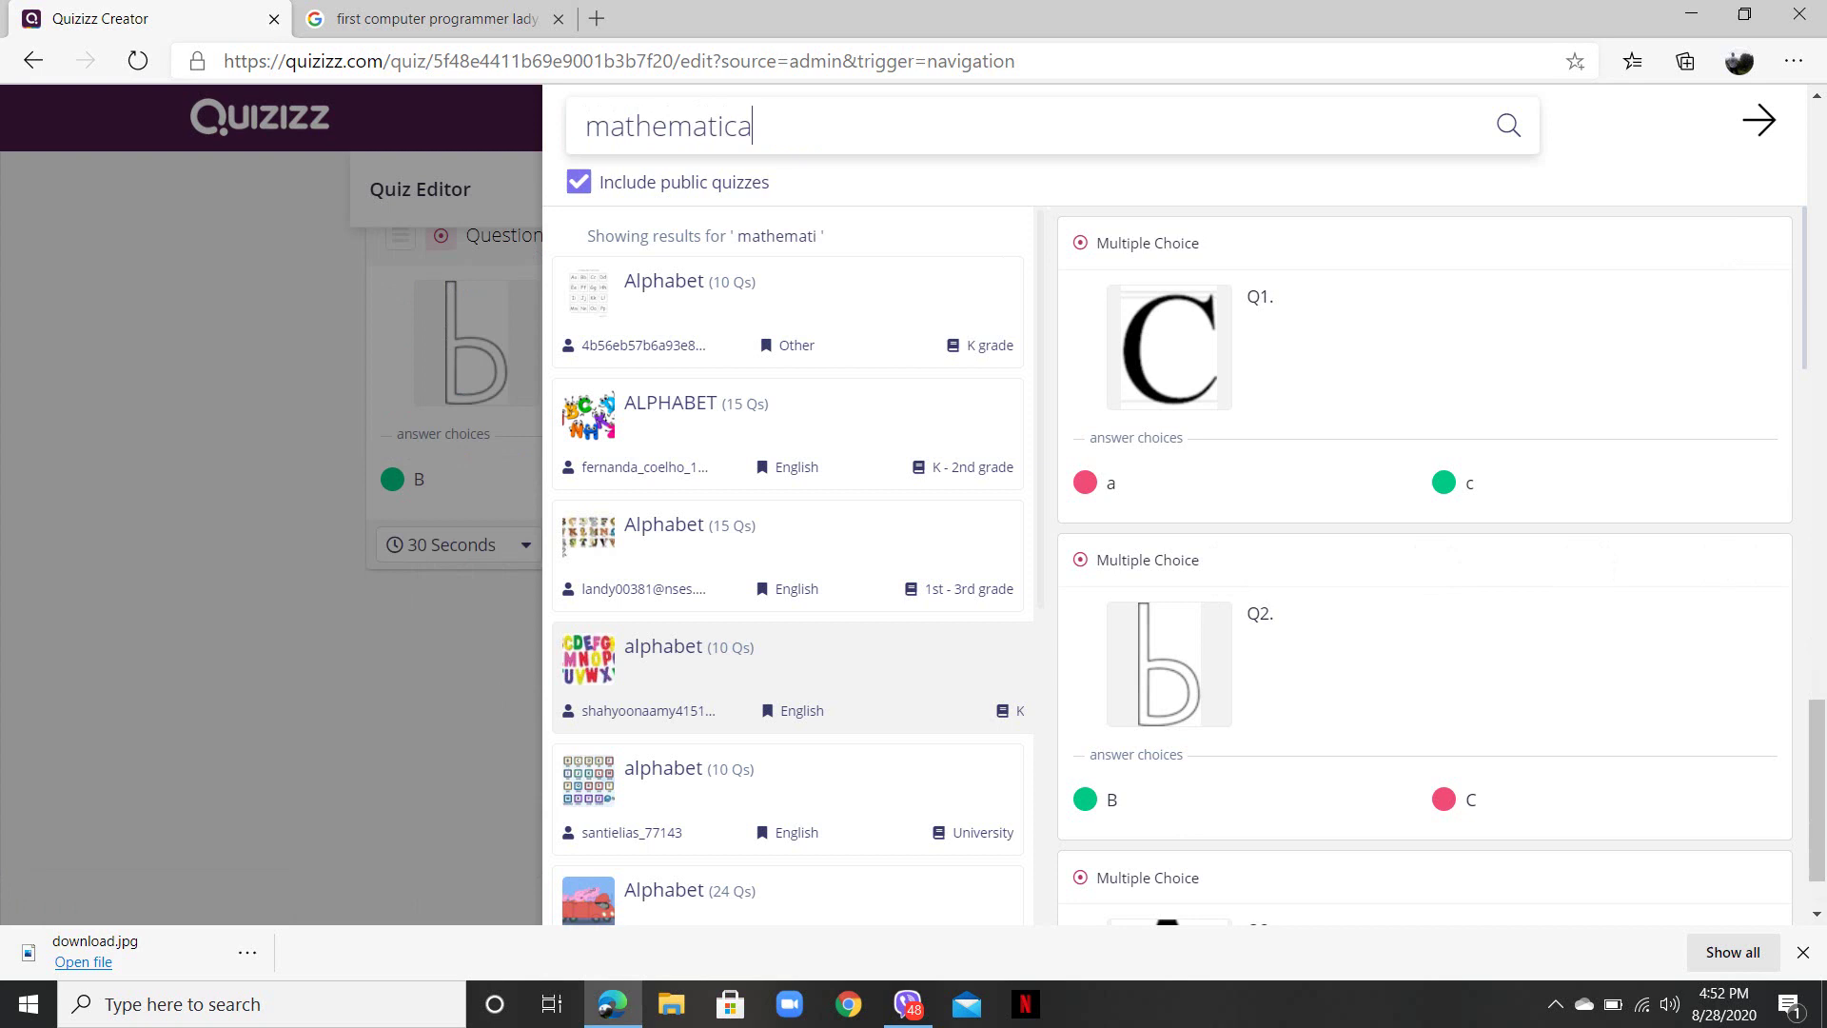
key(BackSpace)
text(s)
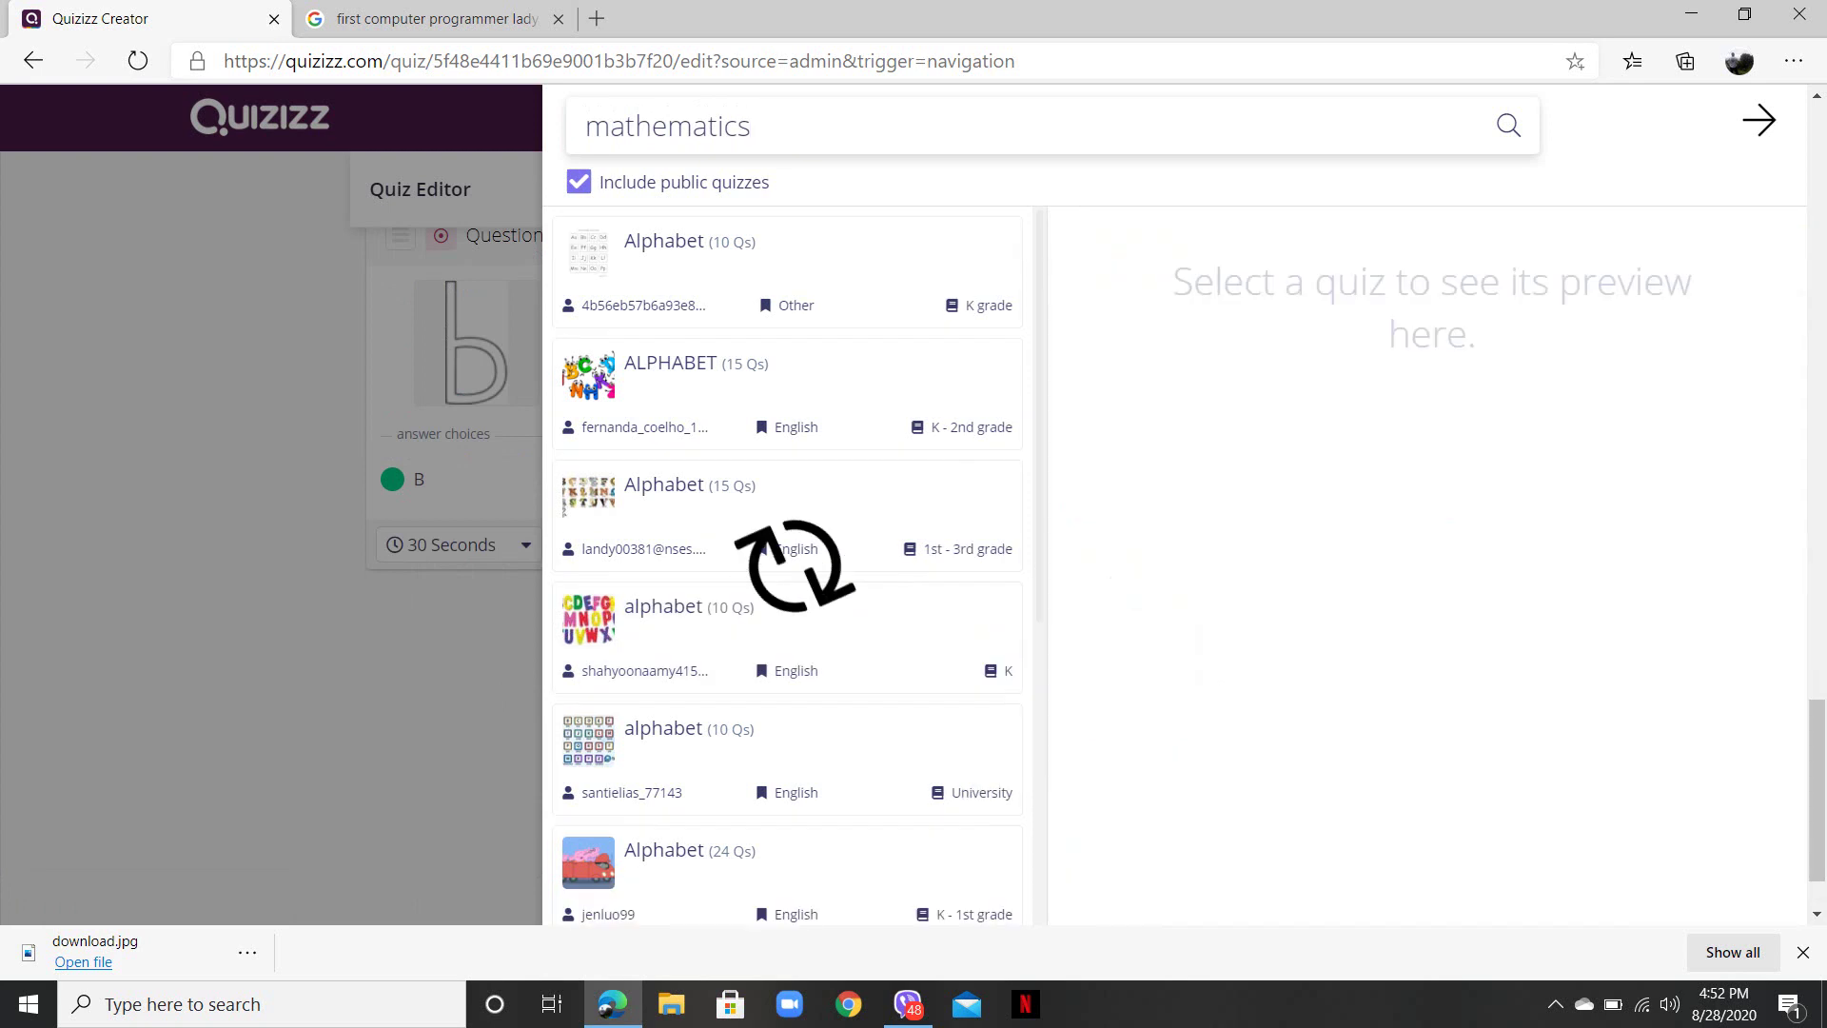
click(790, 305)
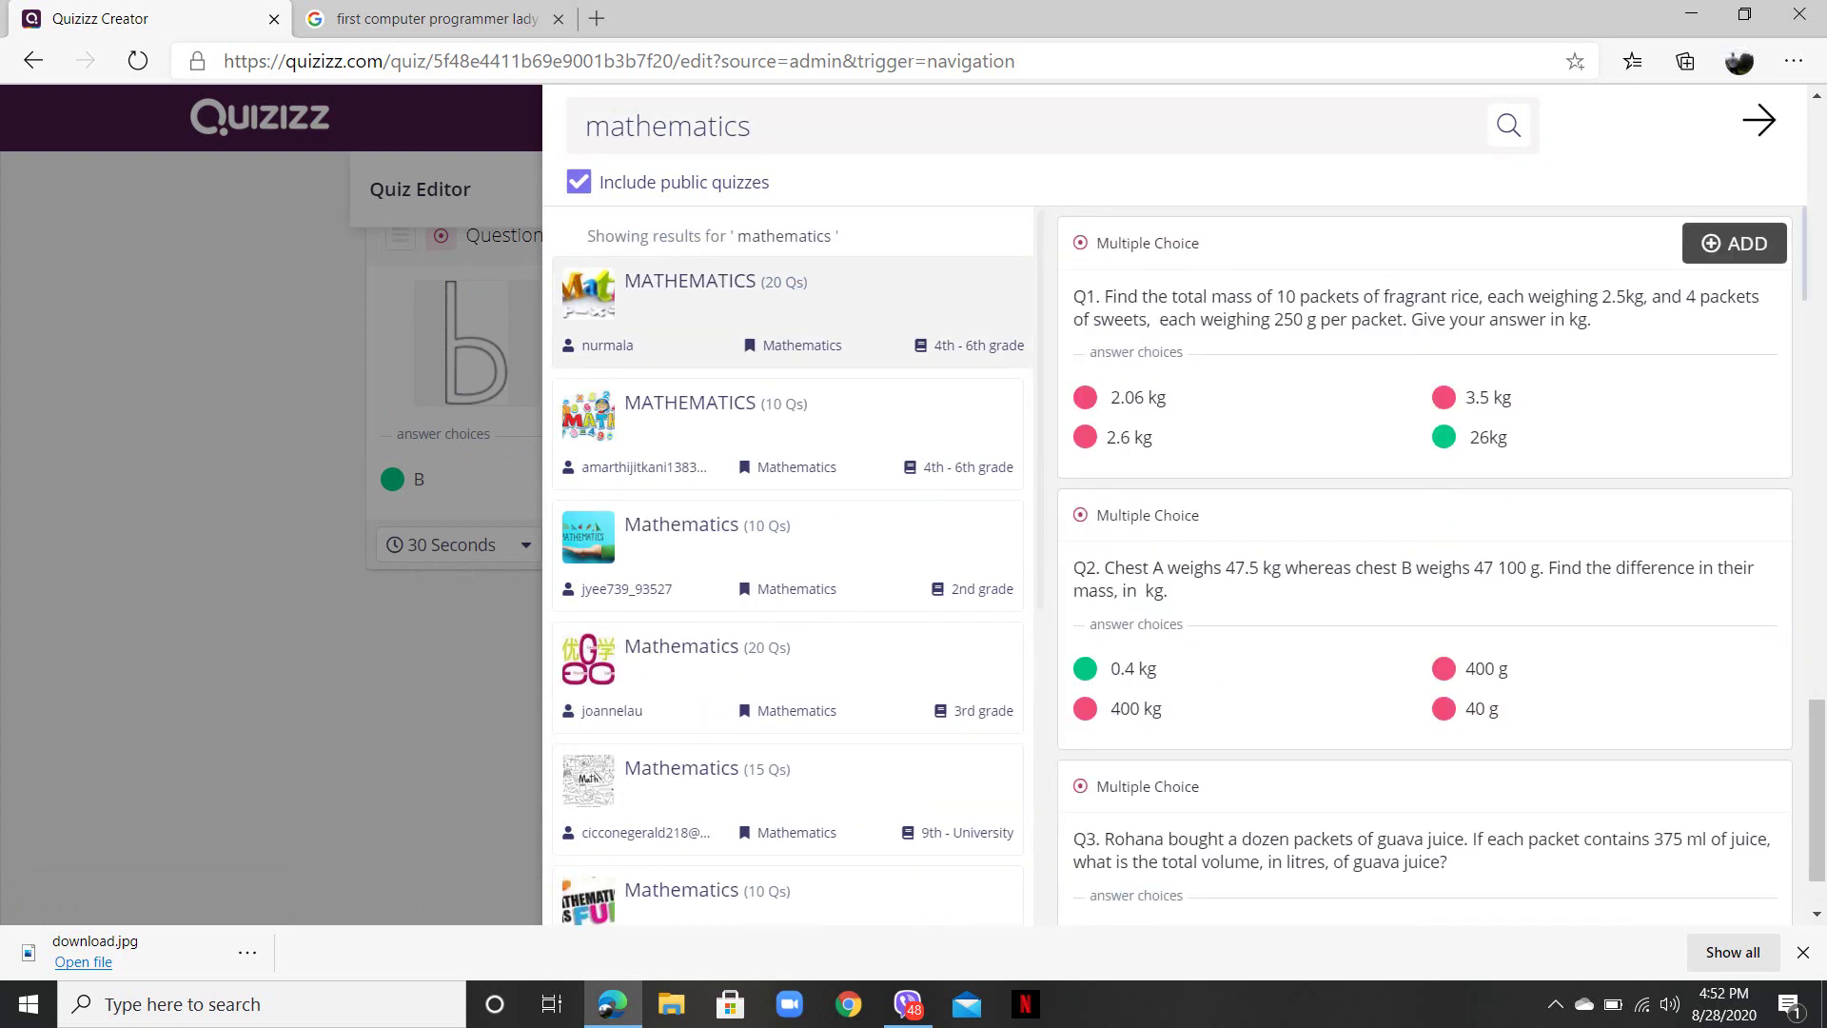
click(1734, 242)
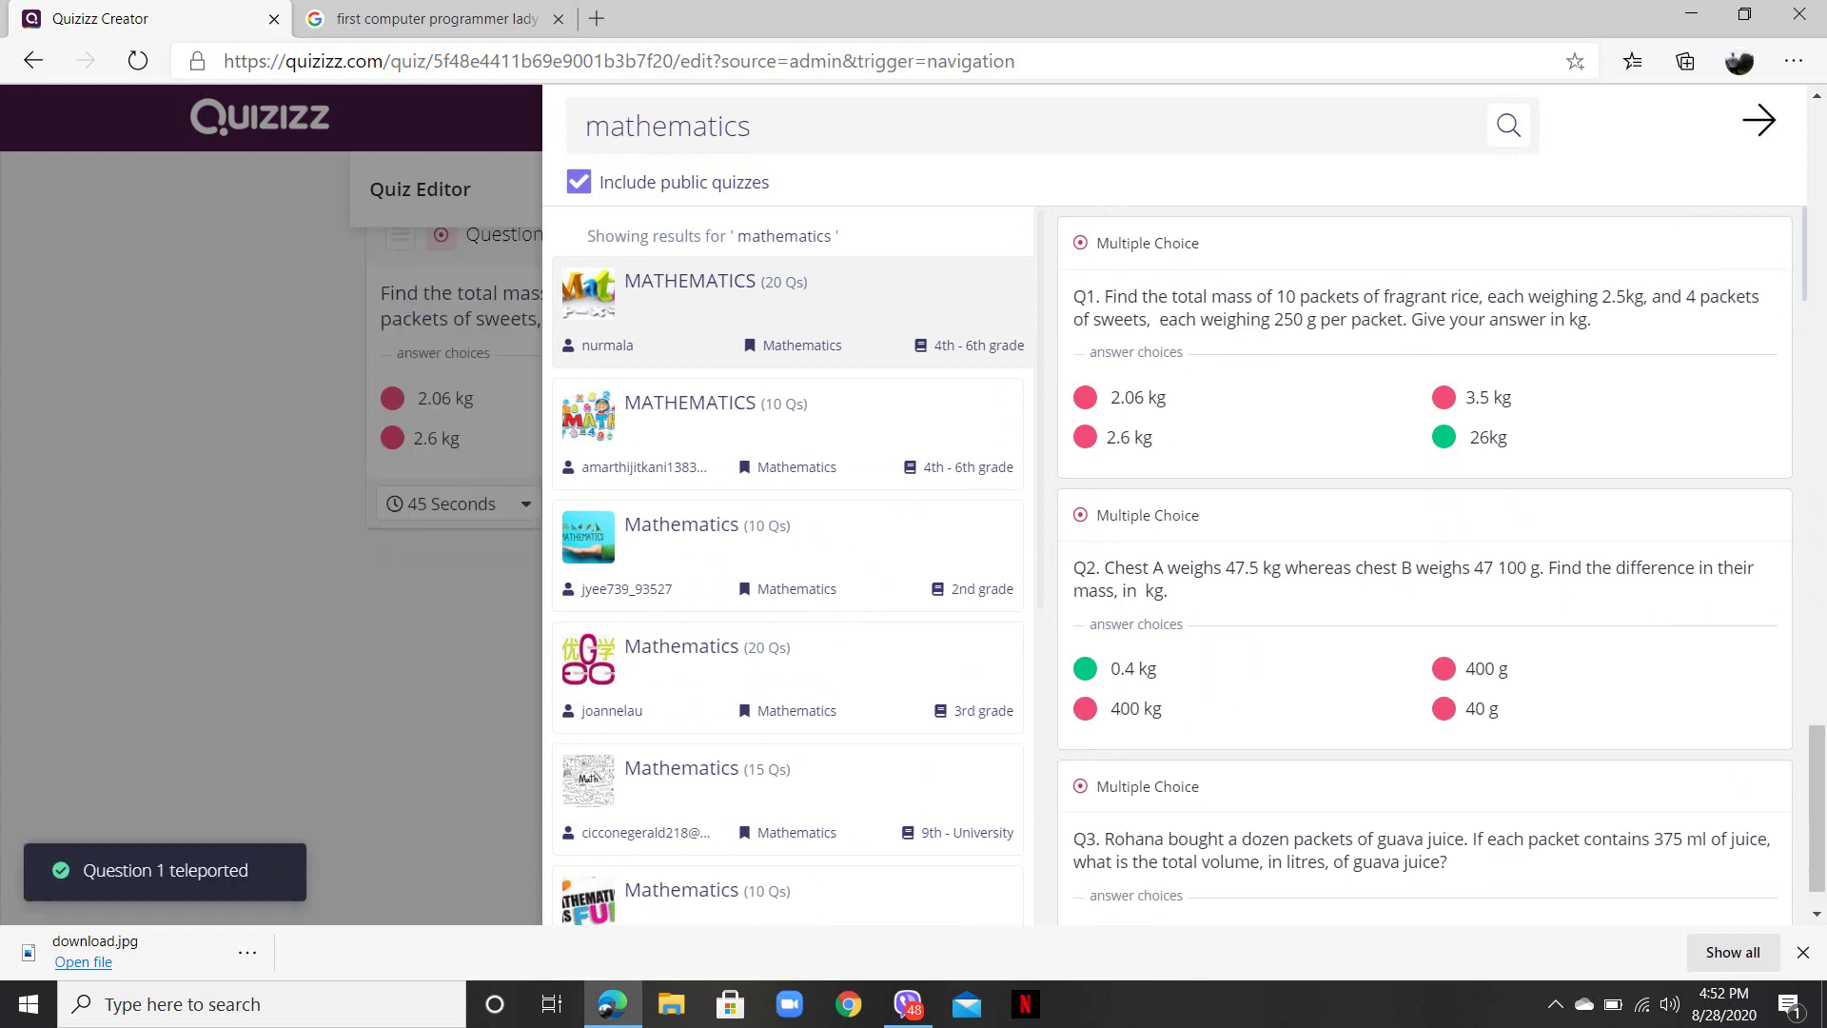
key(Escape)
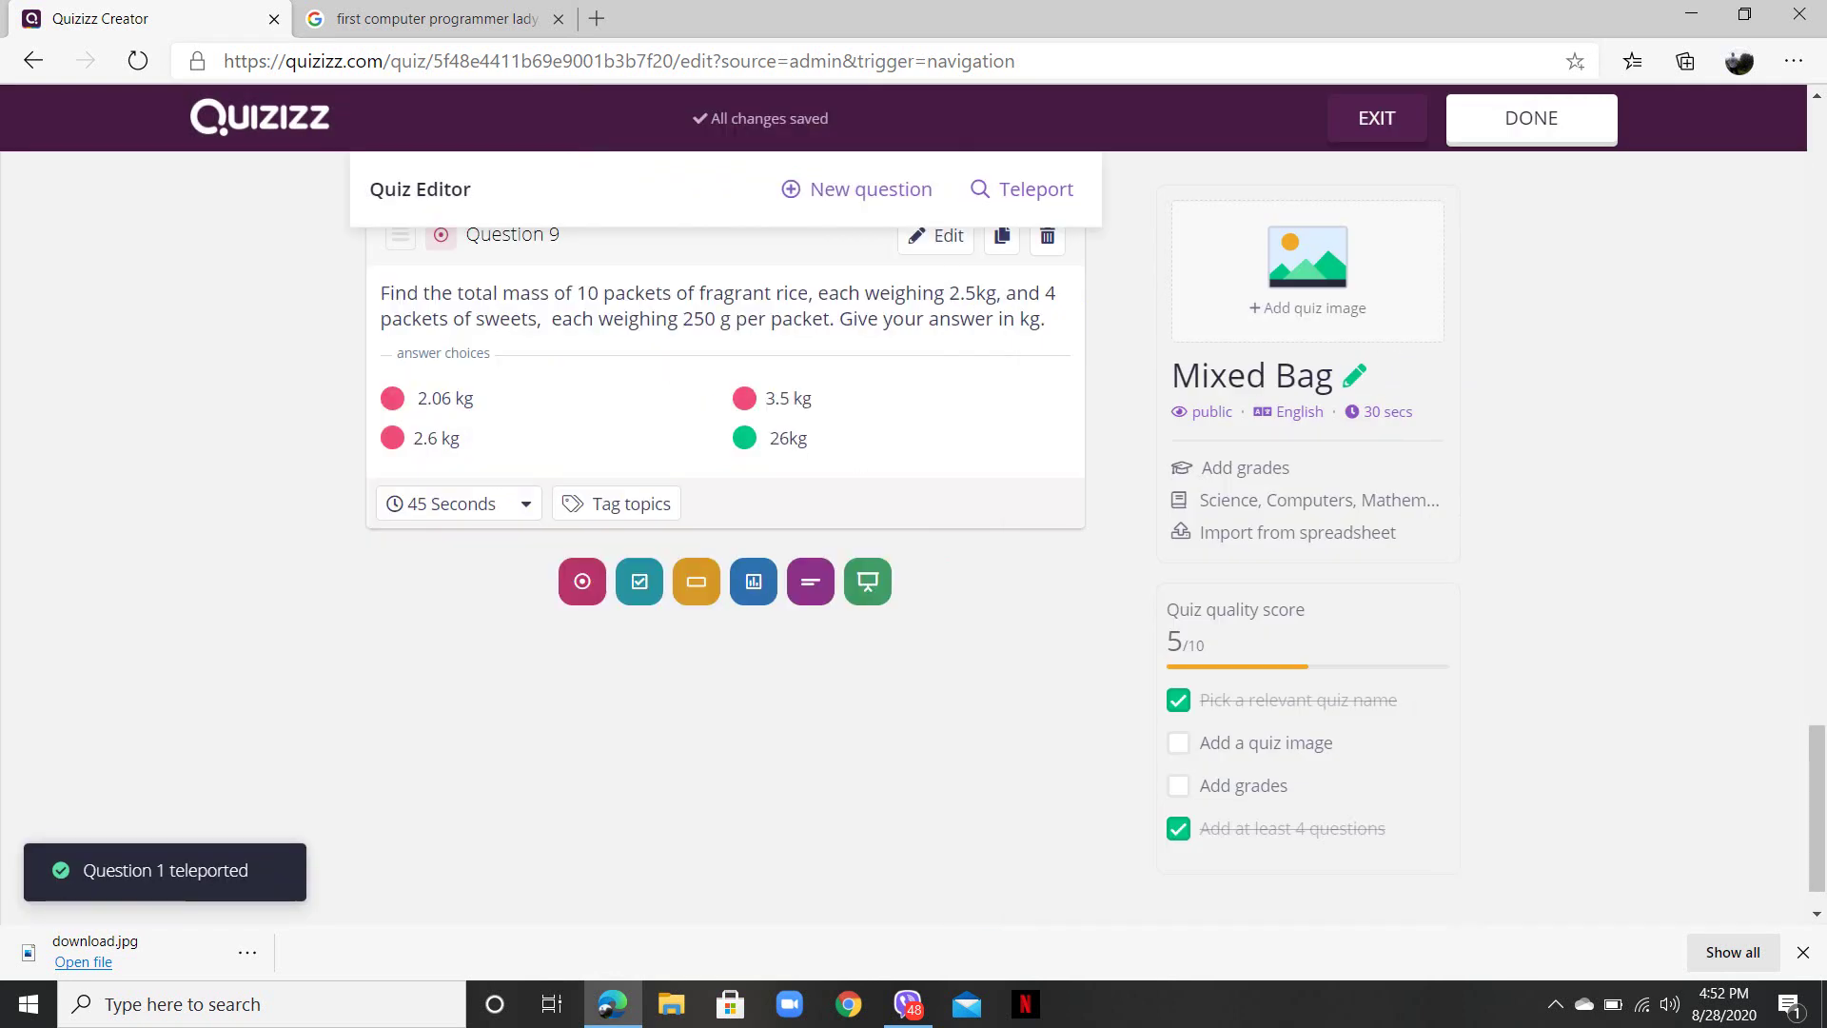
scroll(725, 570, up, 7)
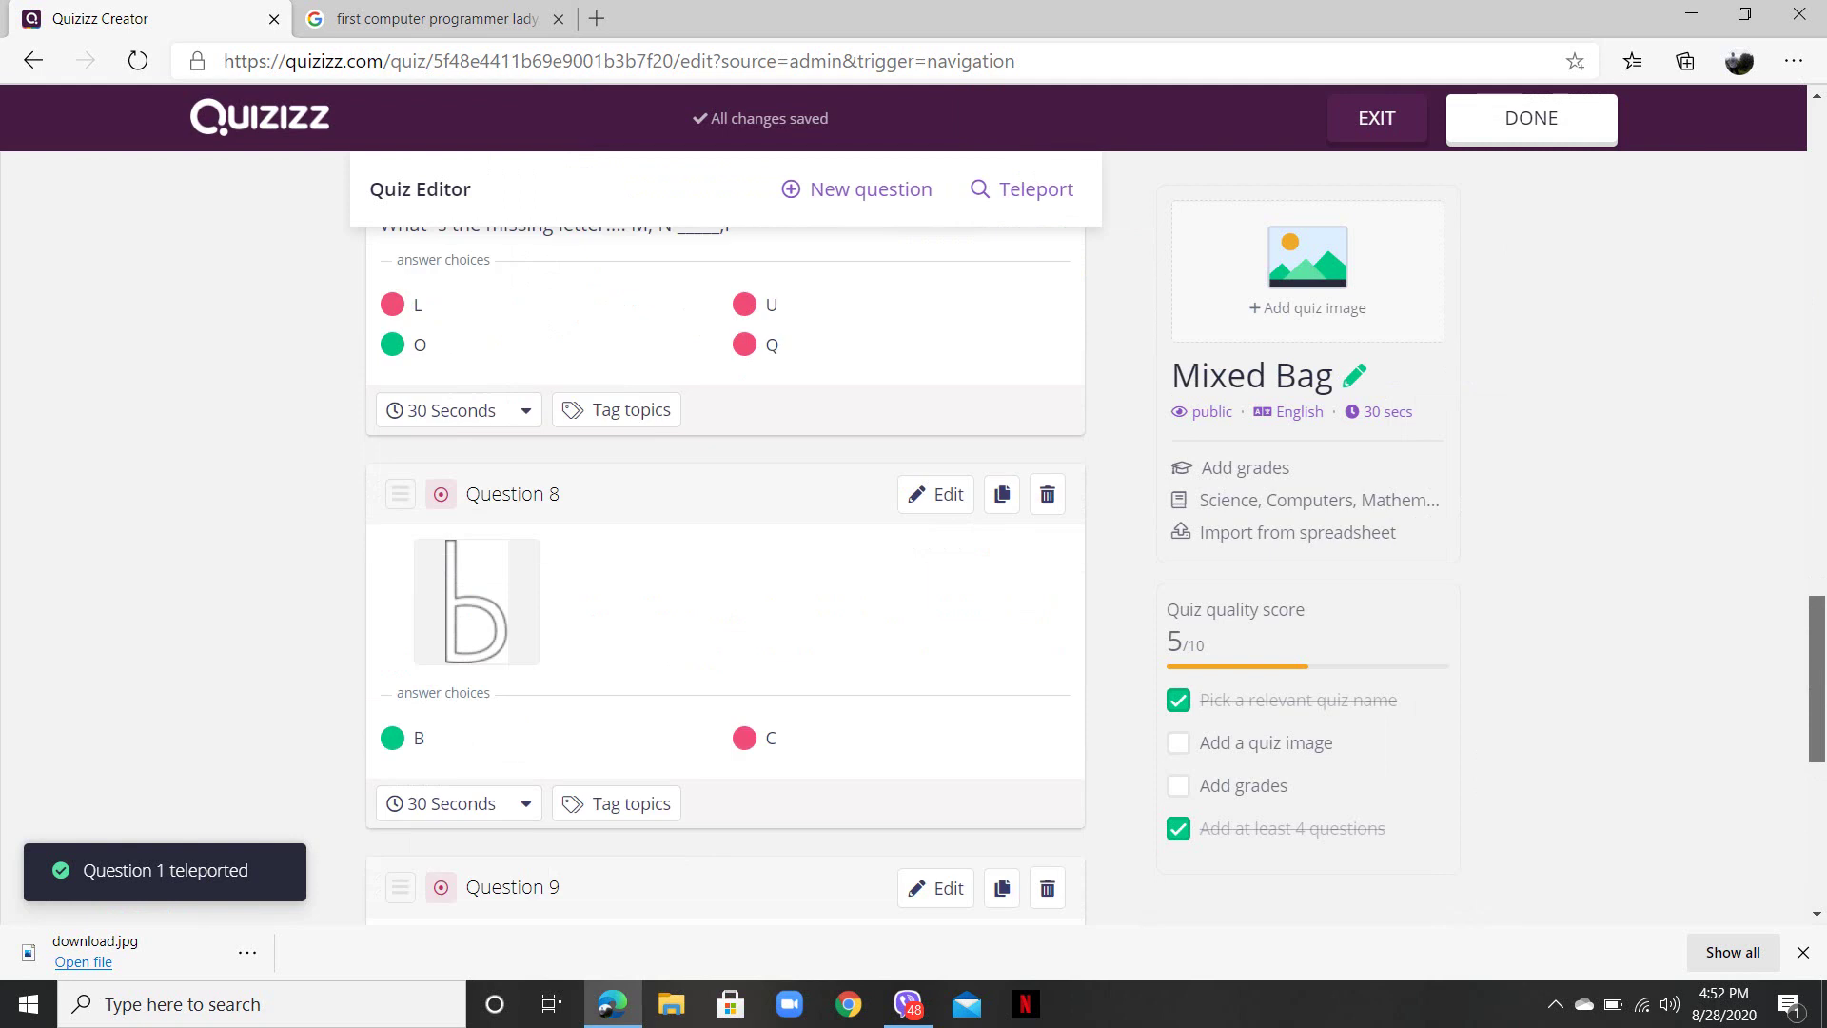
scroll(725, 571, down, 1)
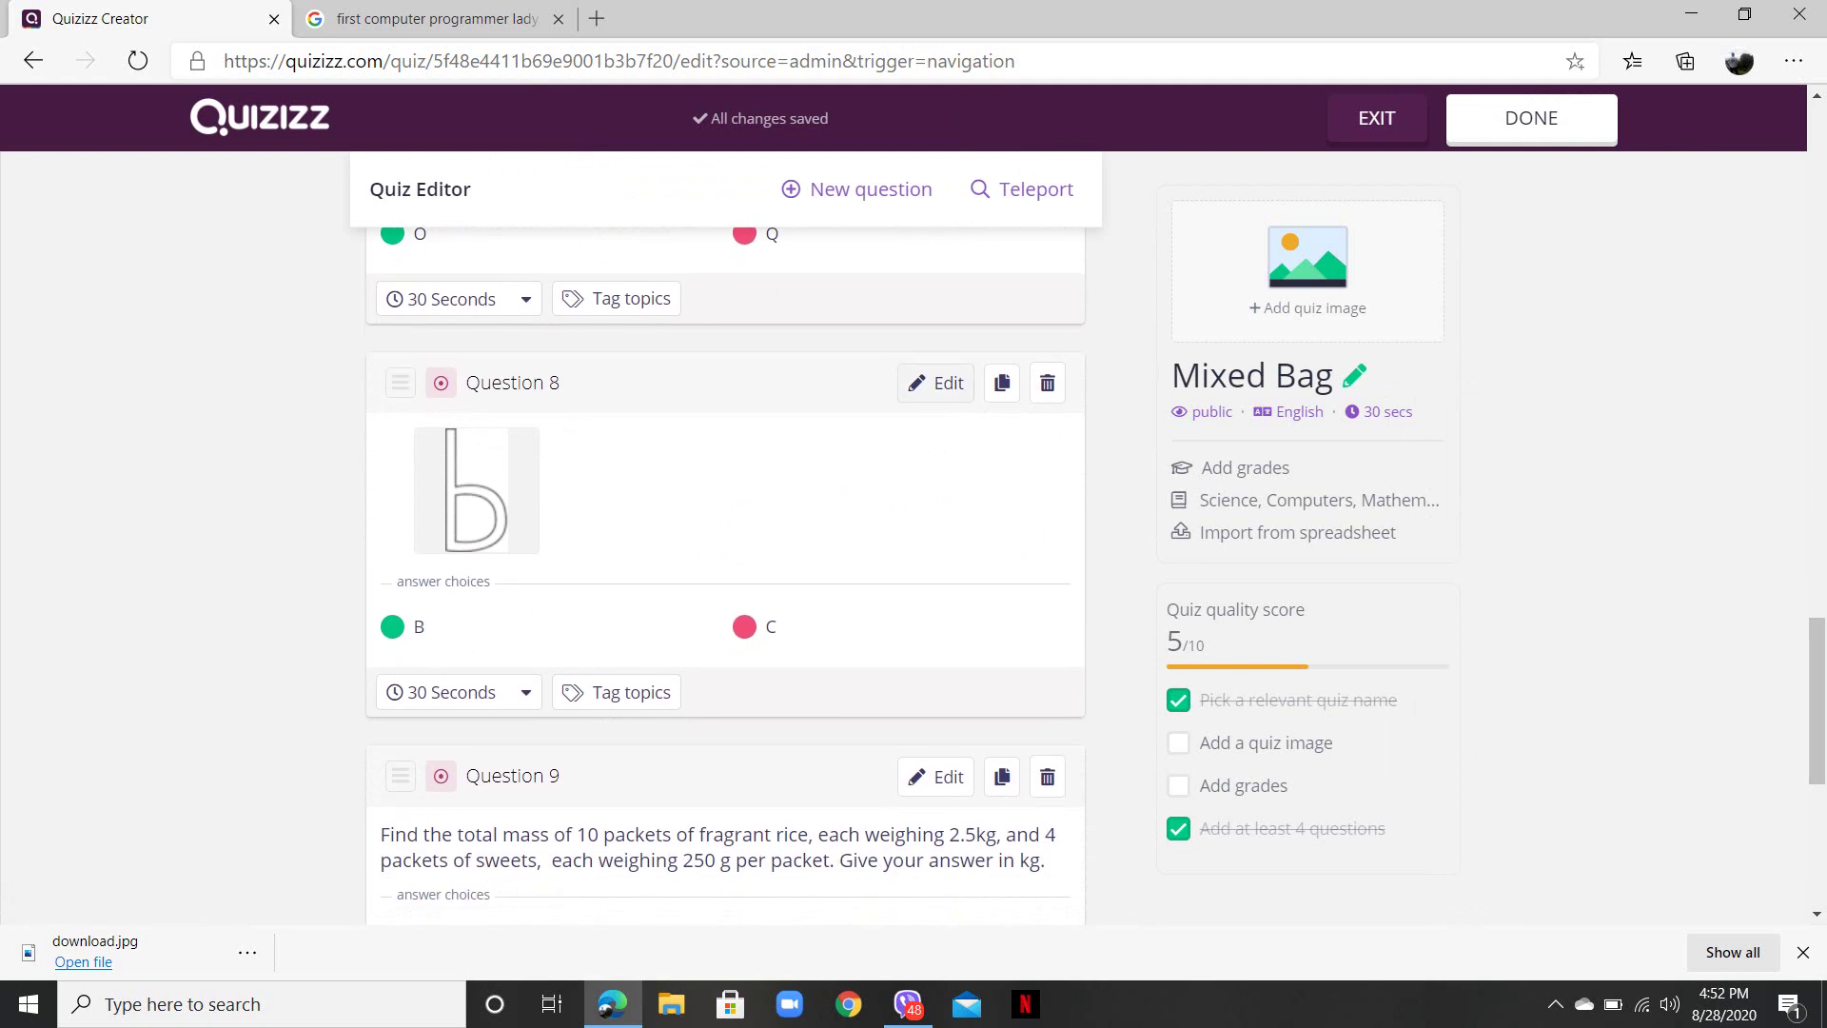
click(935, 383)
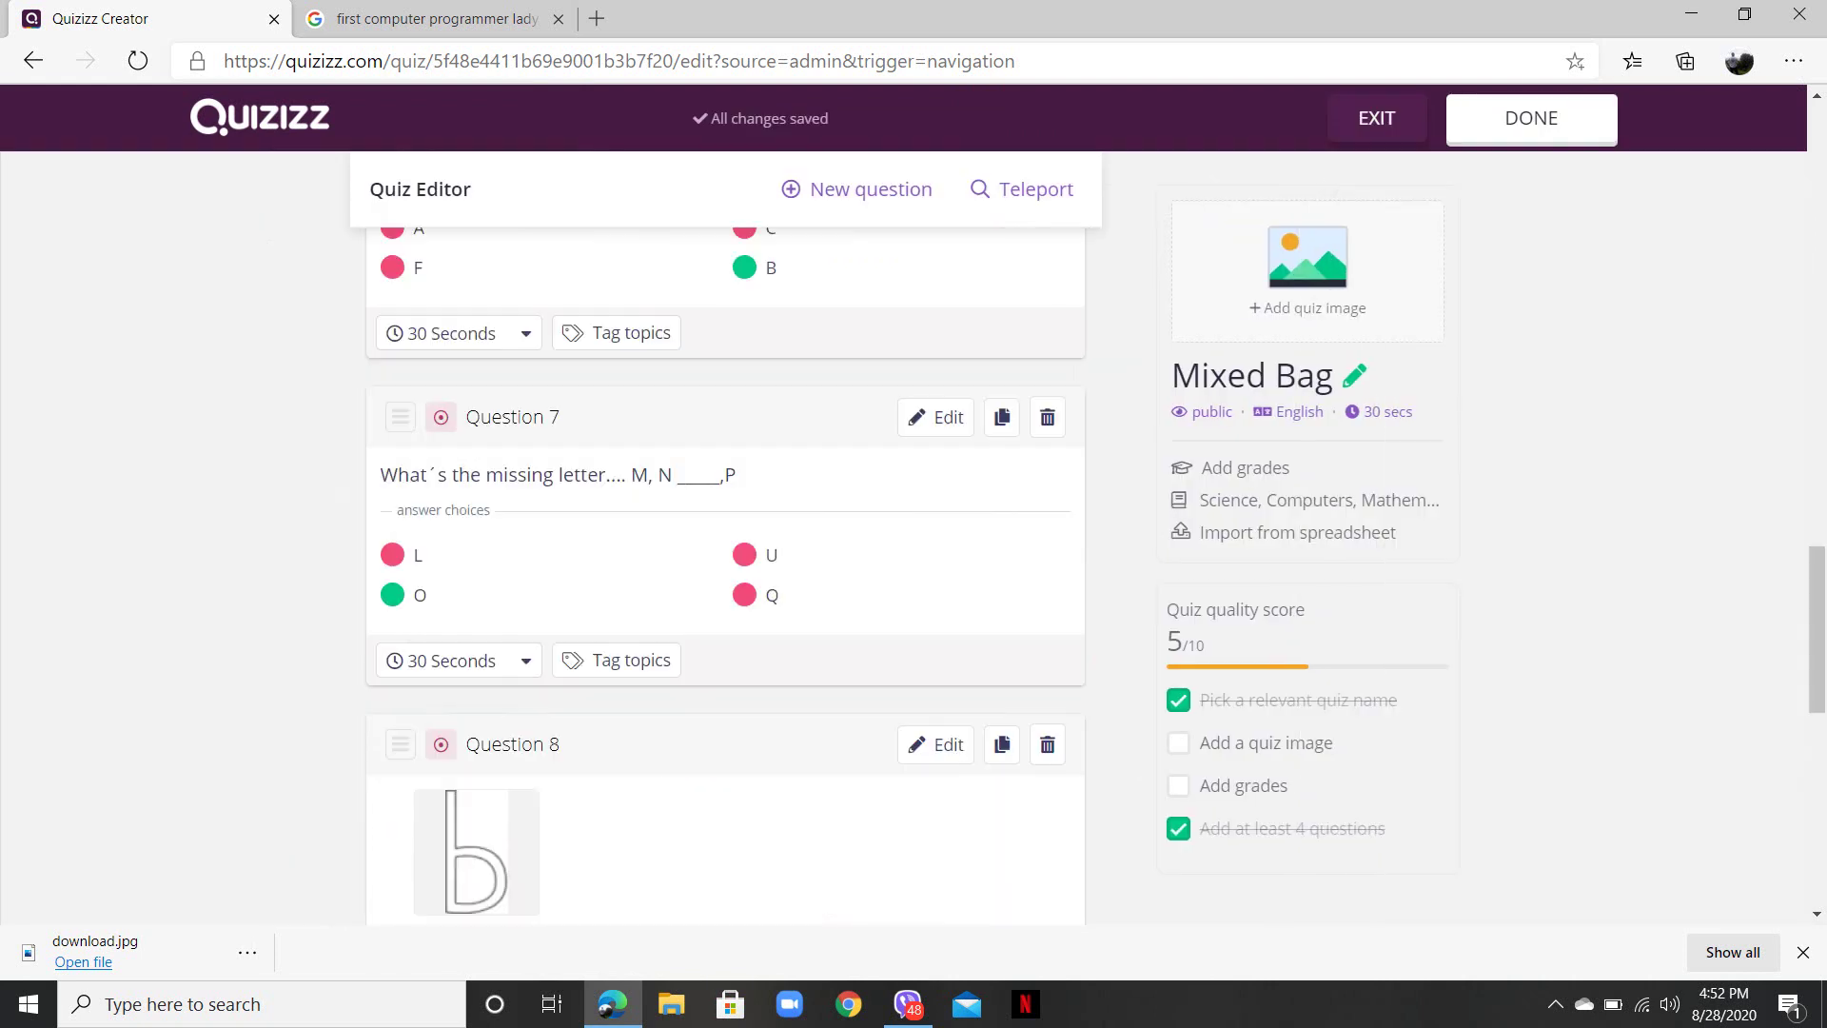
drag(1817, 629, 1816, 187)
scroll(725, 571, down, 5)
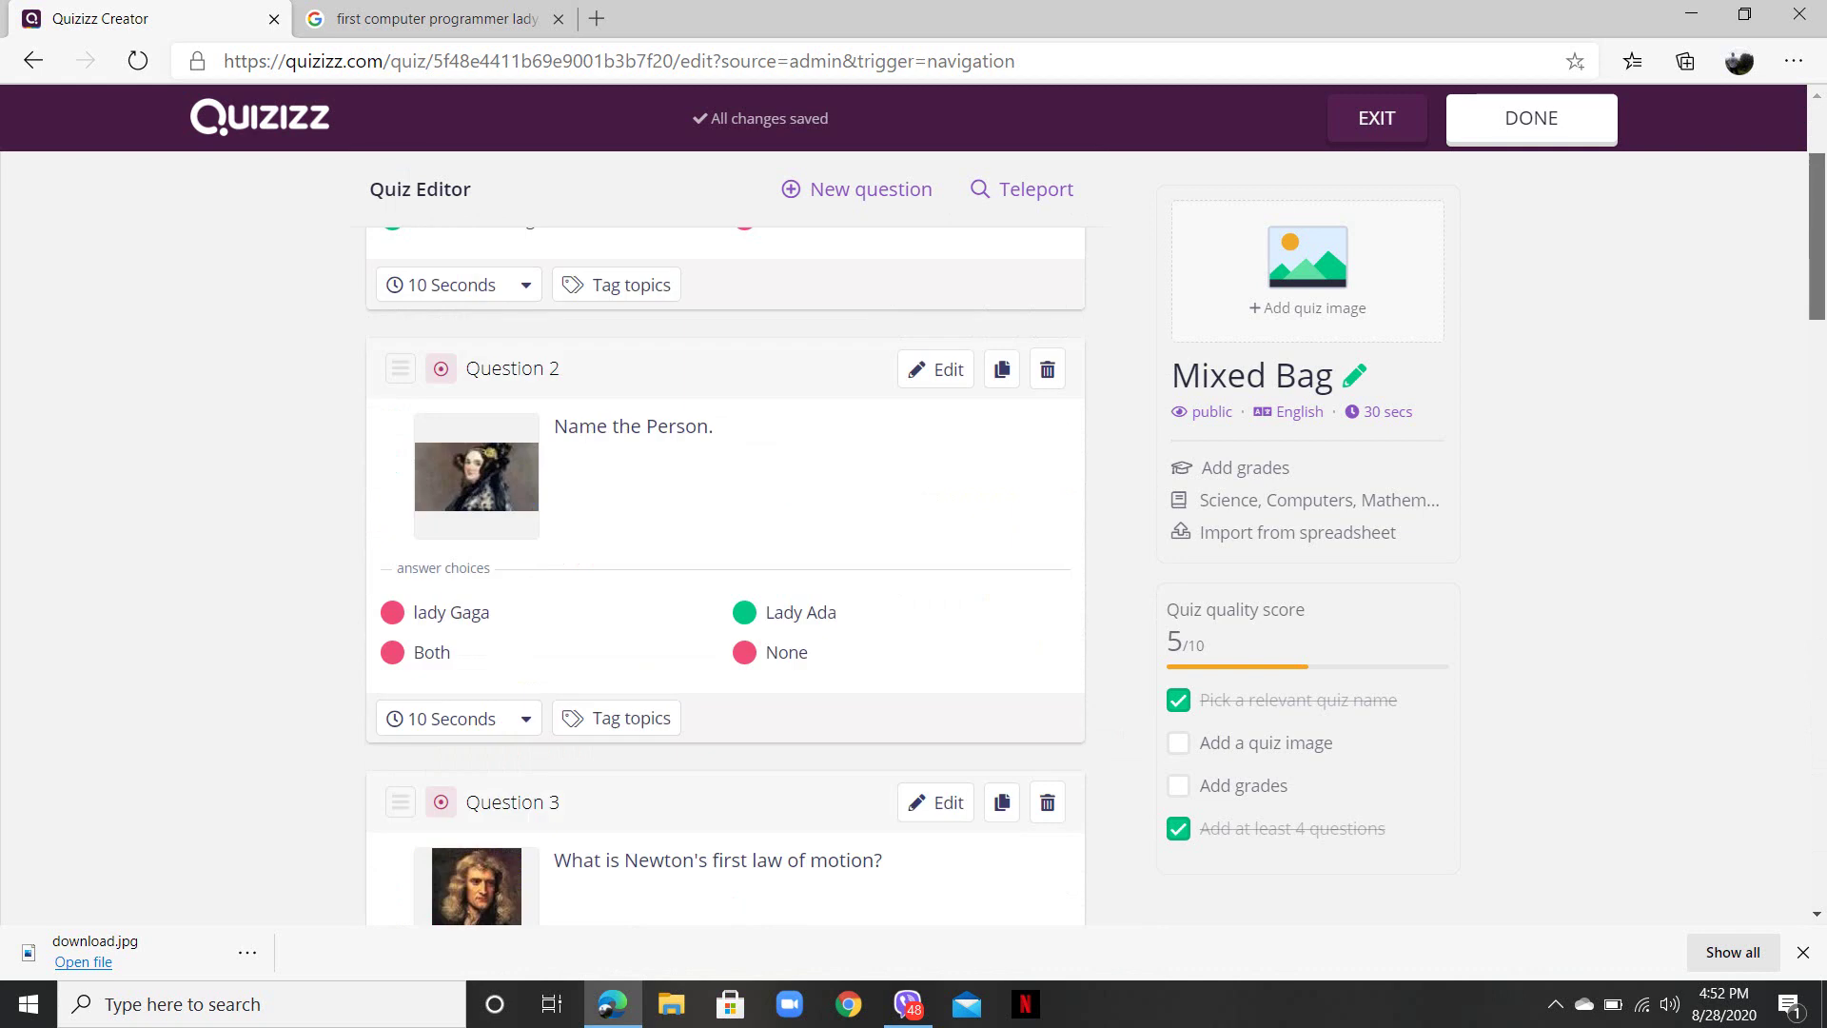
scroll(725, 571, up, 5)
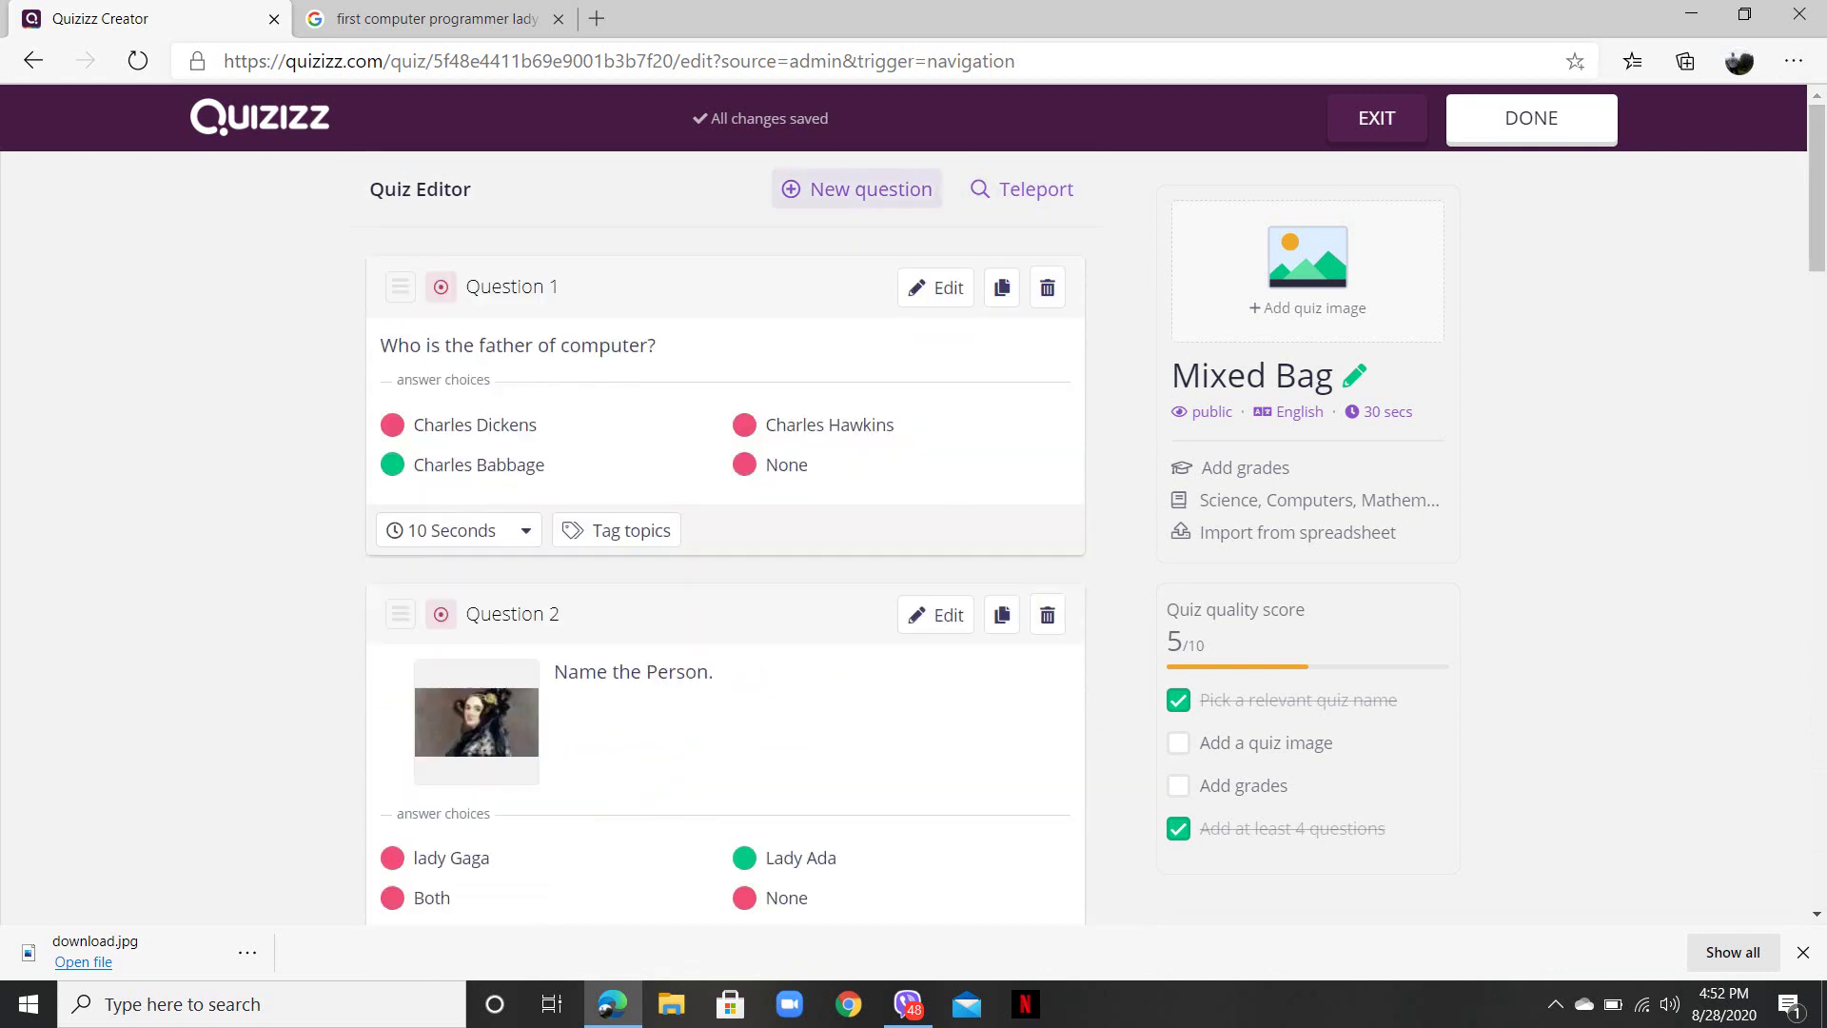
- Create a new multiple-choice question with a person's name as its text
click(856, 189)
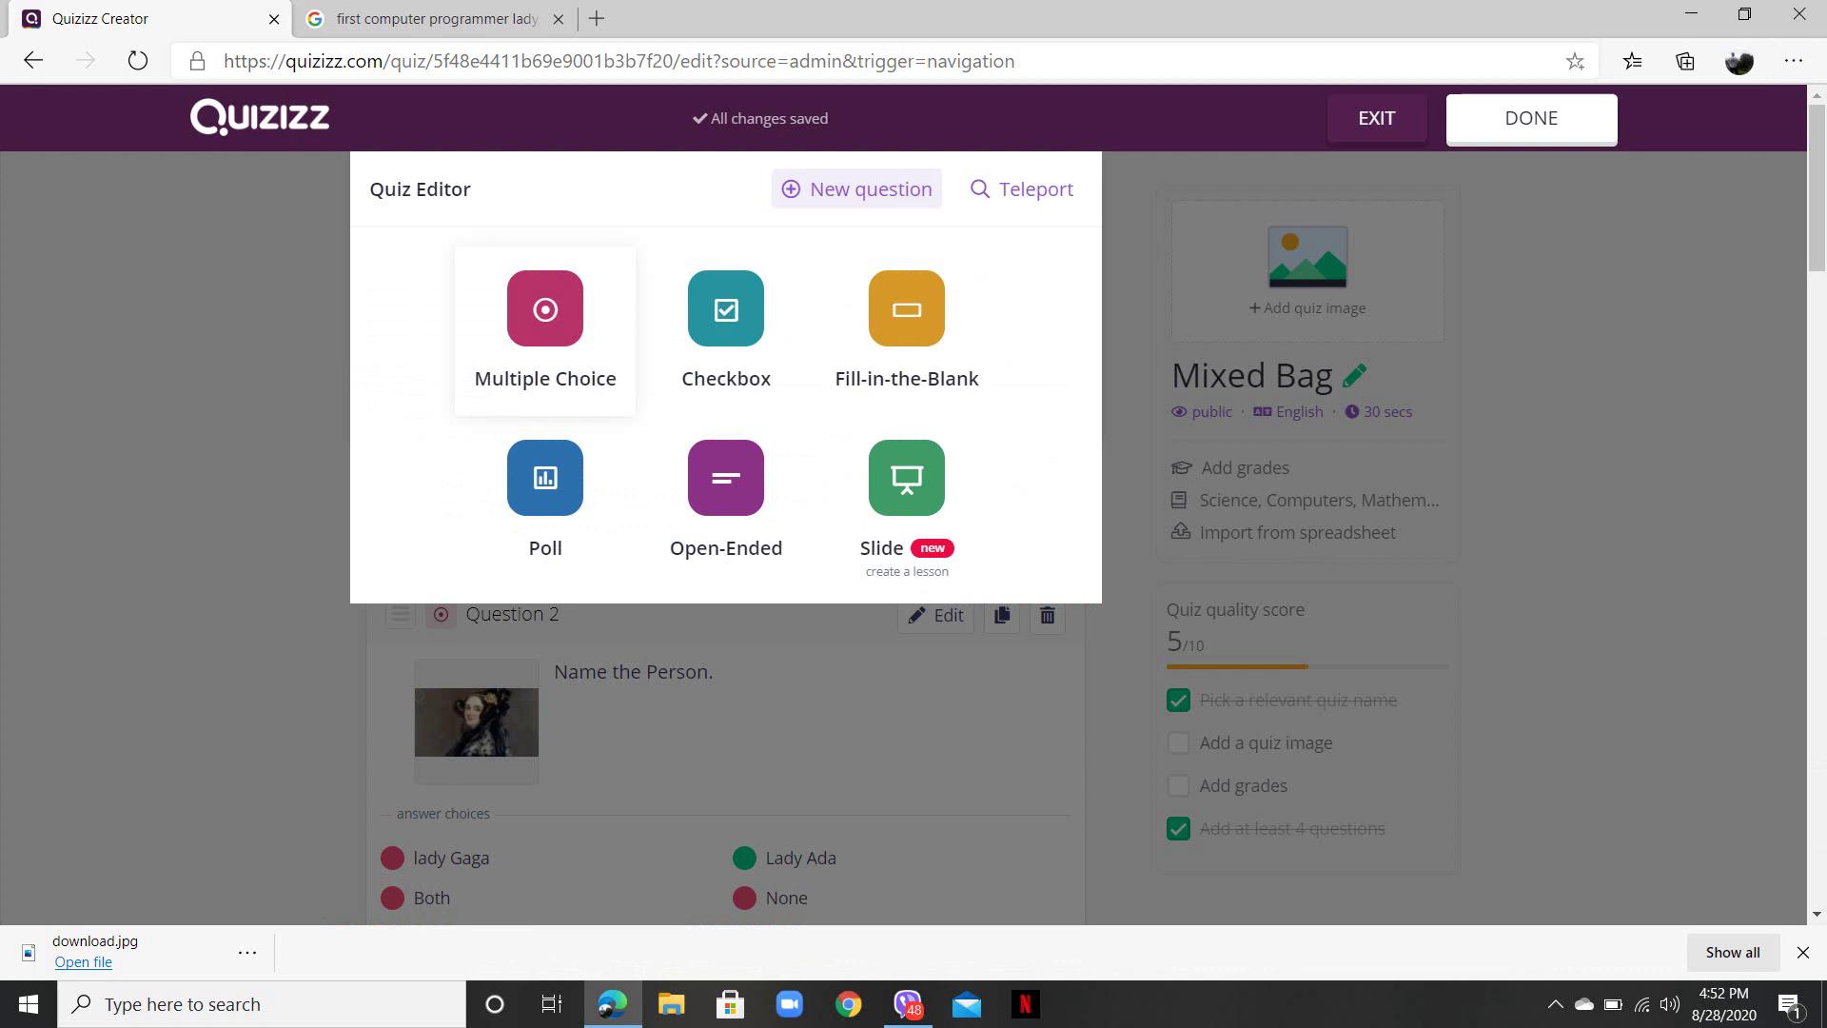
click(545, 328)
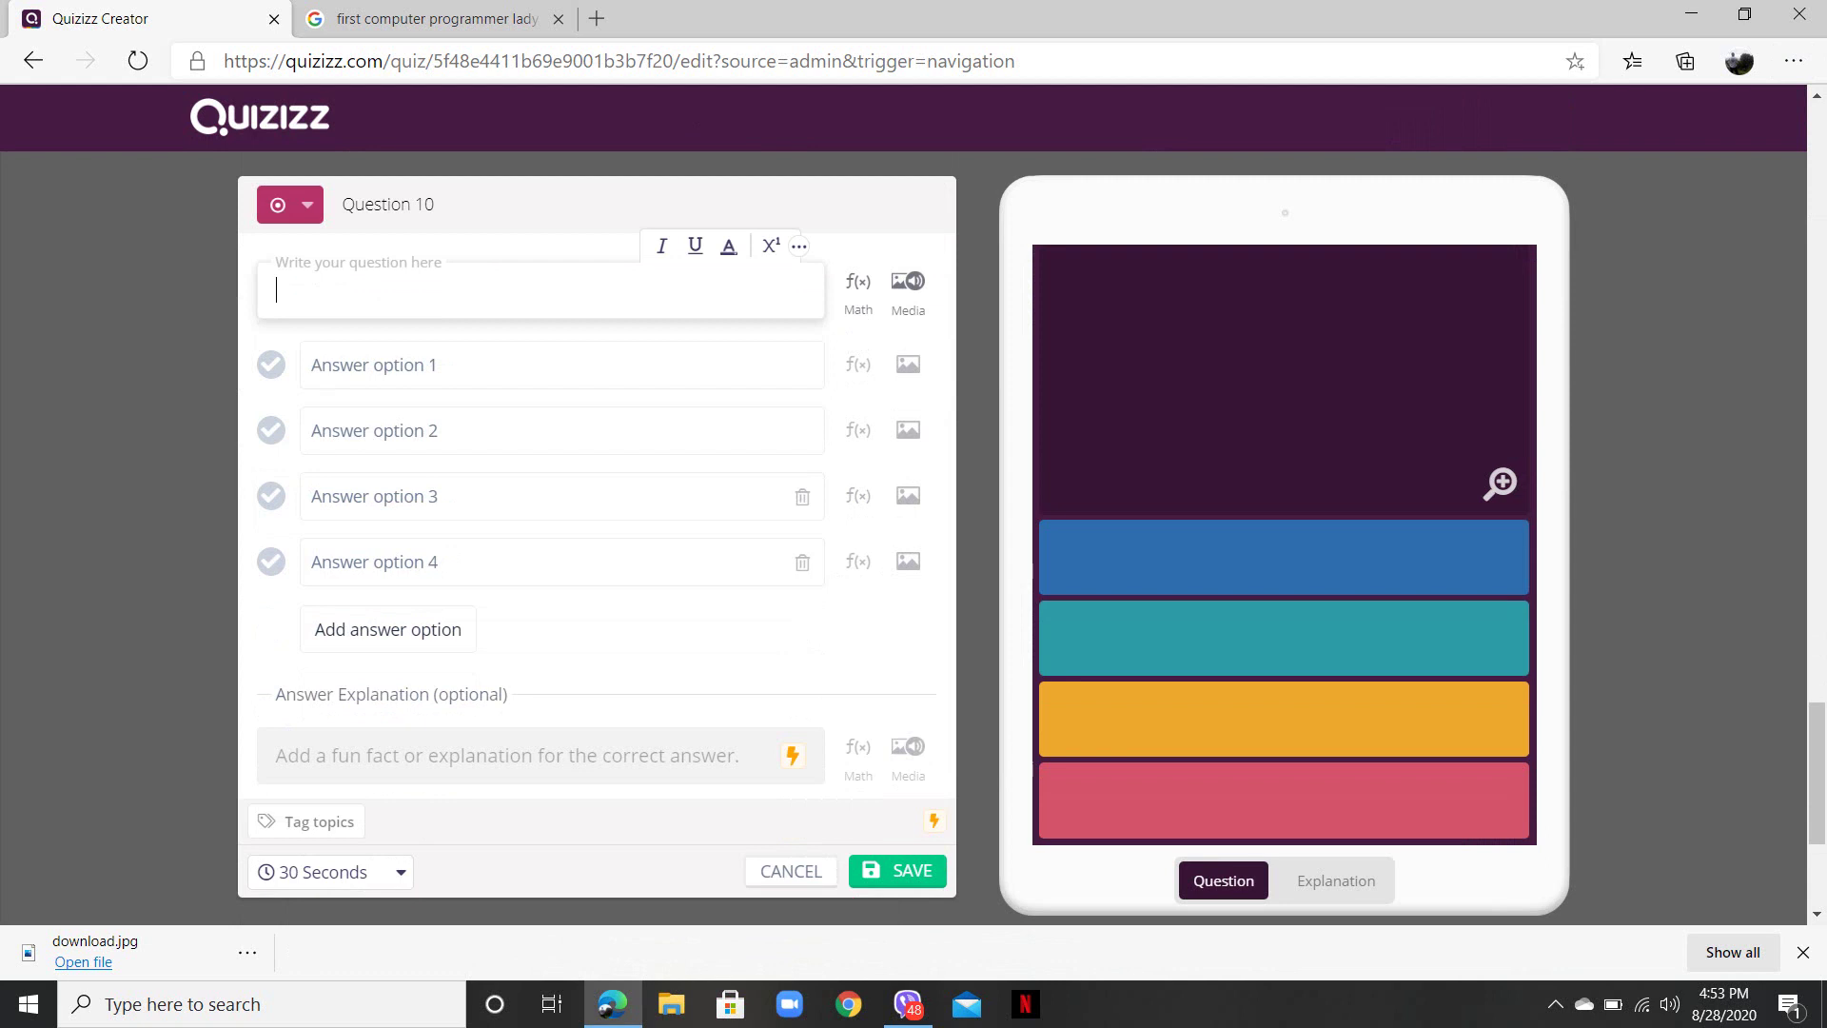
text(DGirl)
key(BackSpace)
key(BackSpace)
key(BackSpace)
key(BackSpace)
key(BackSpace)
text(Girija Prasad KOirala)
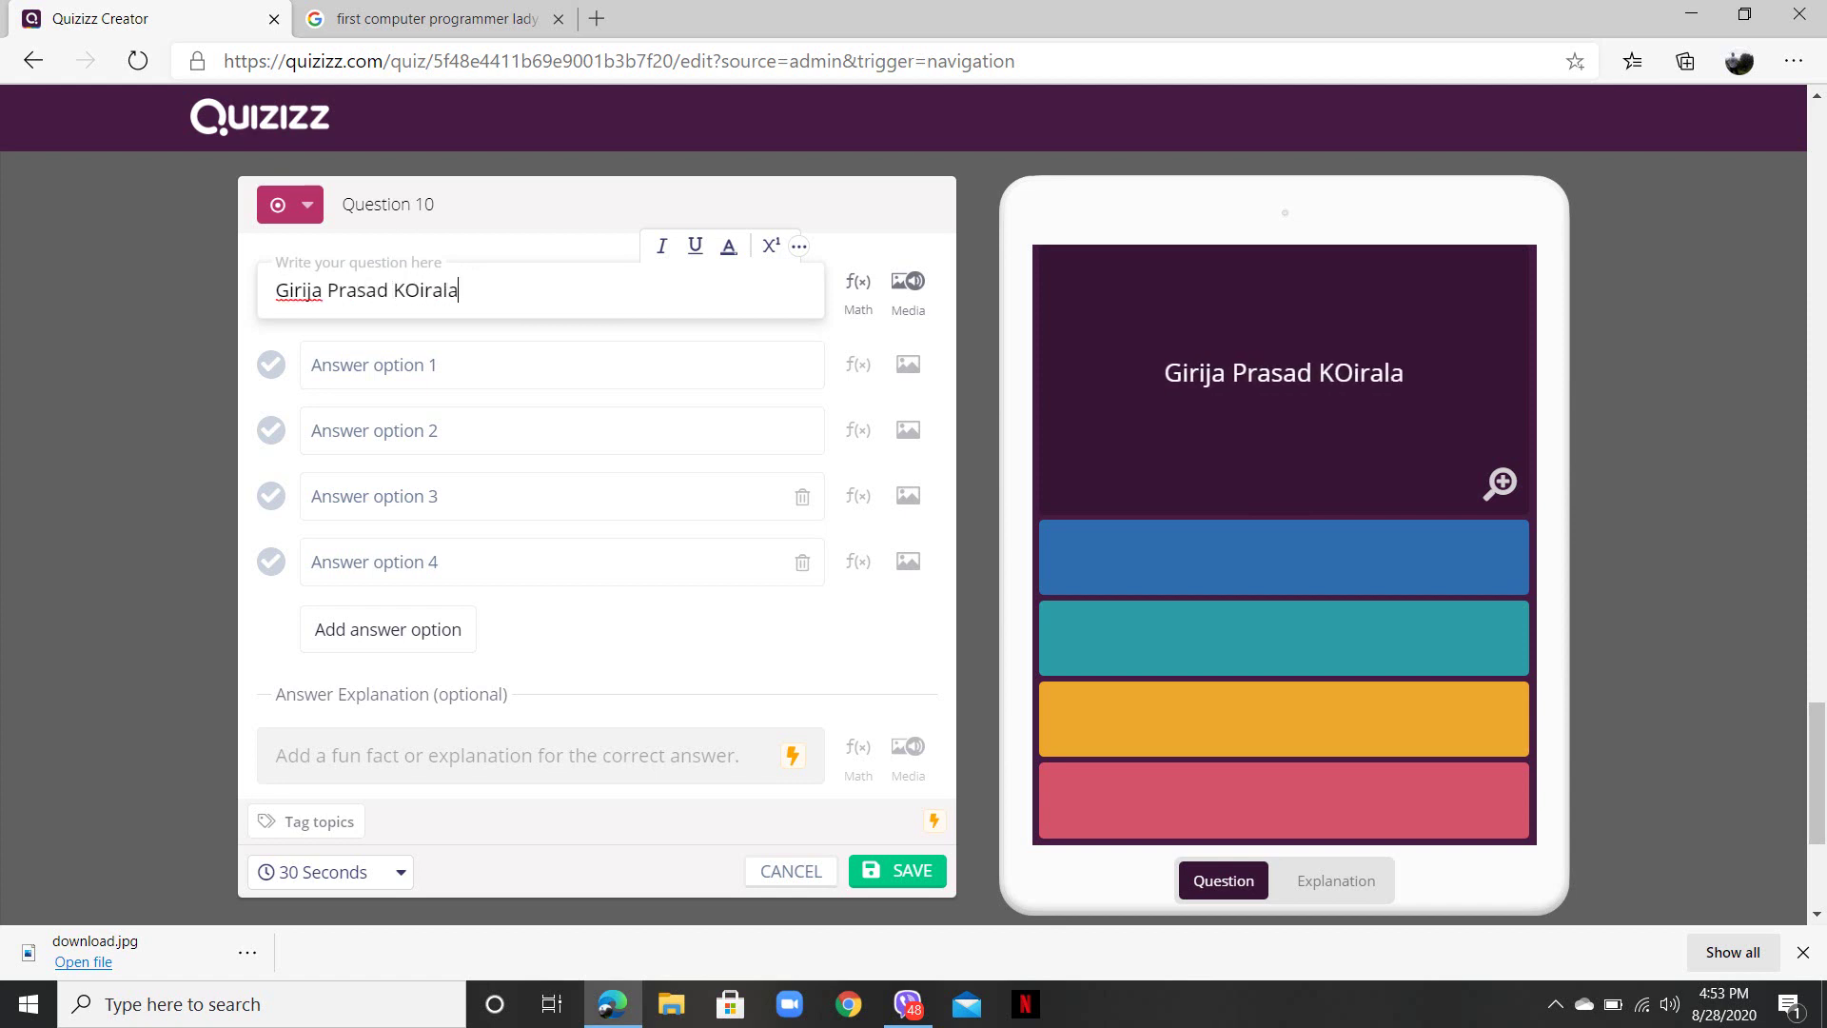
- Start adding an image to answer option 1, then cancel without adding one
click(908, 363)
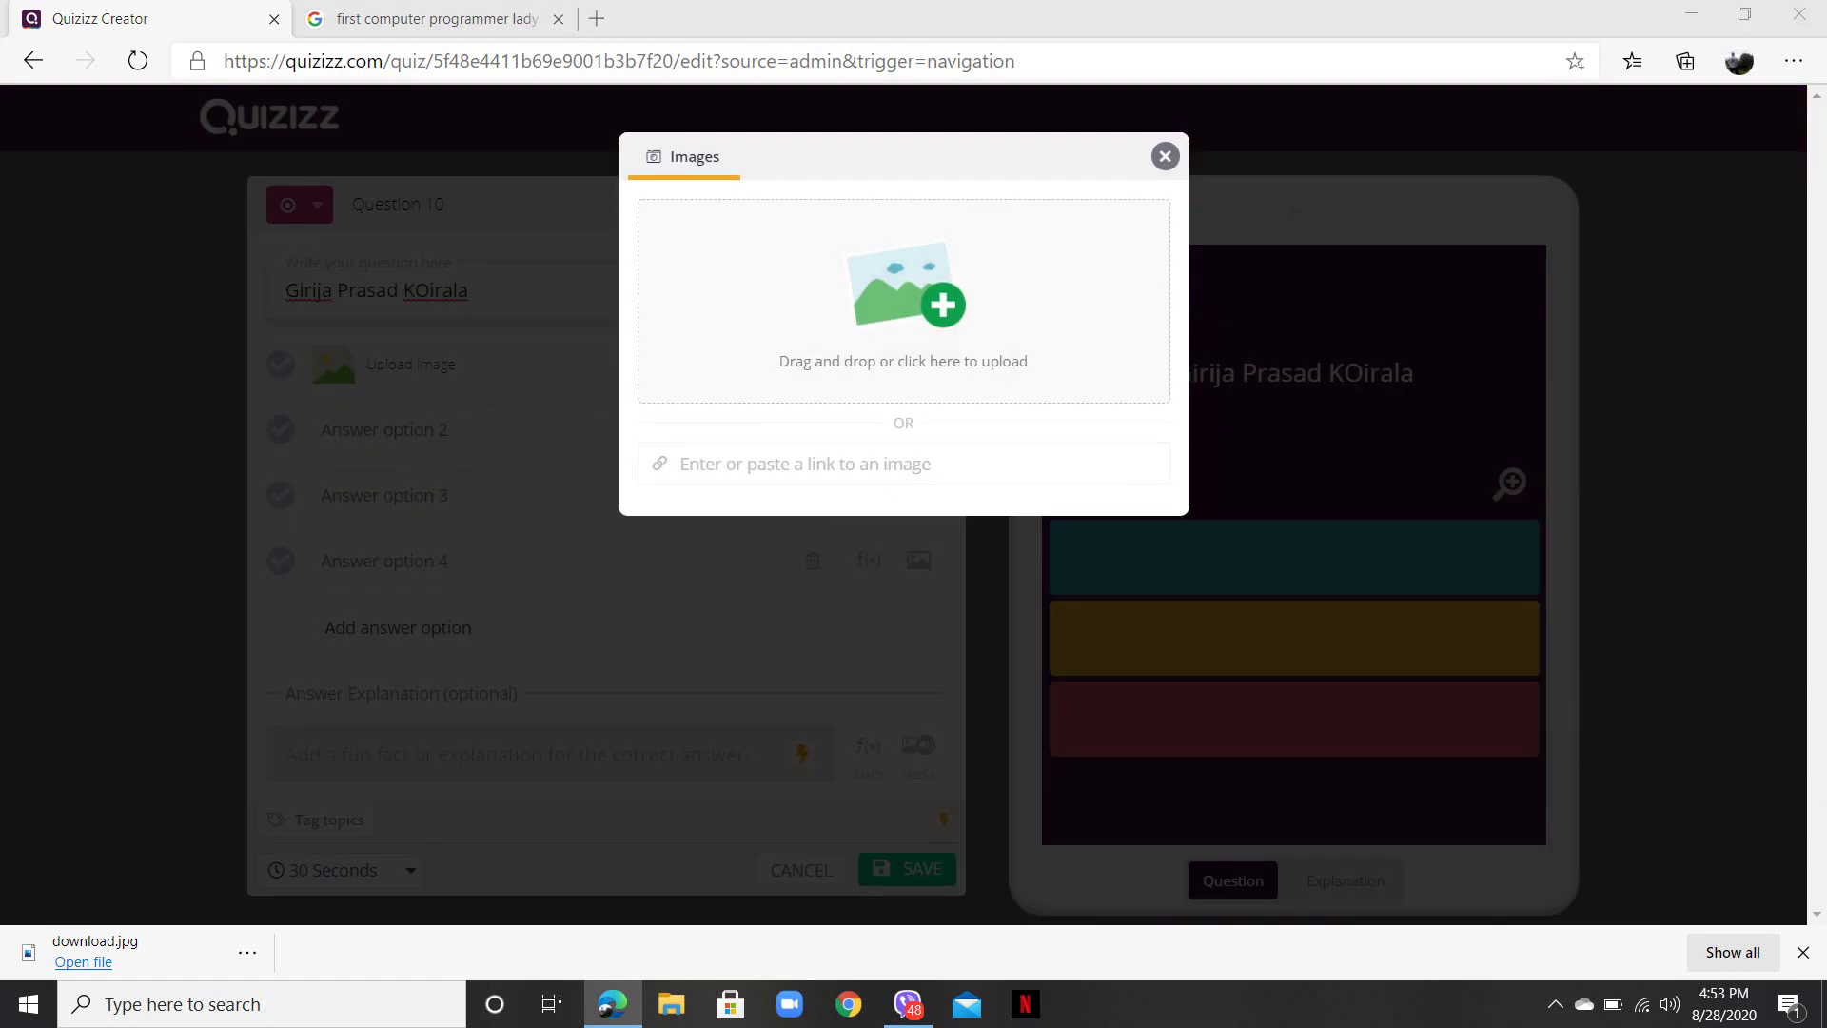
click(908, 364)
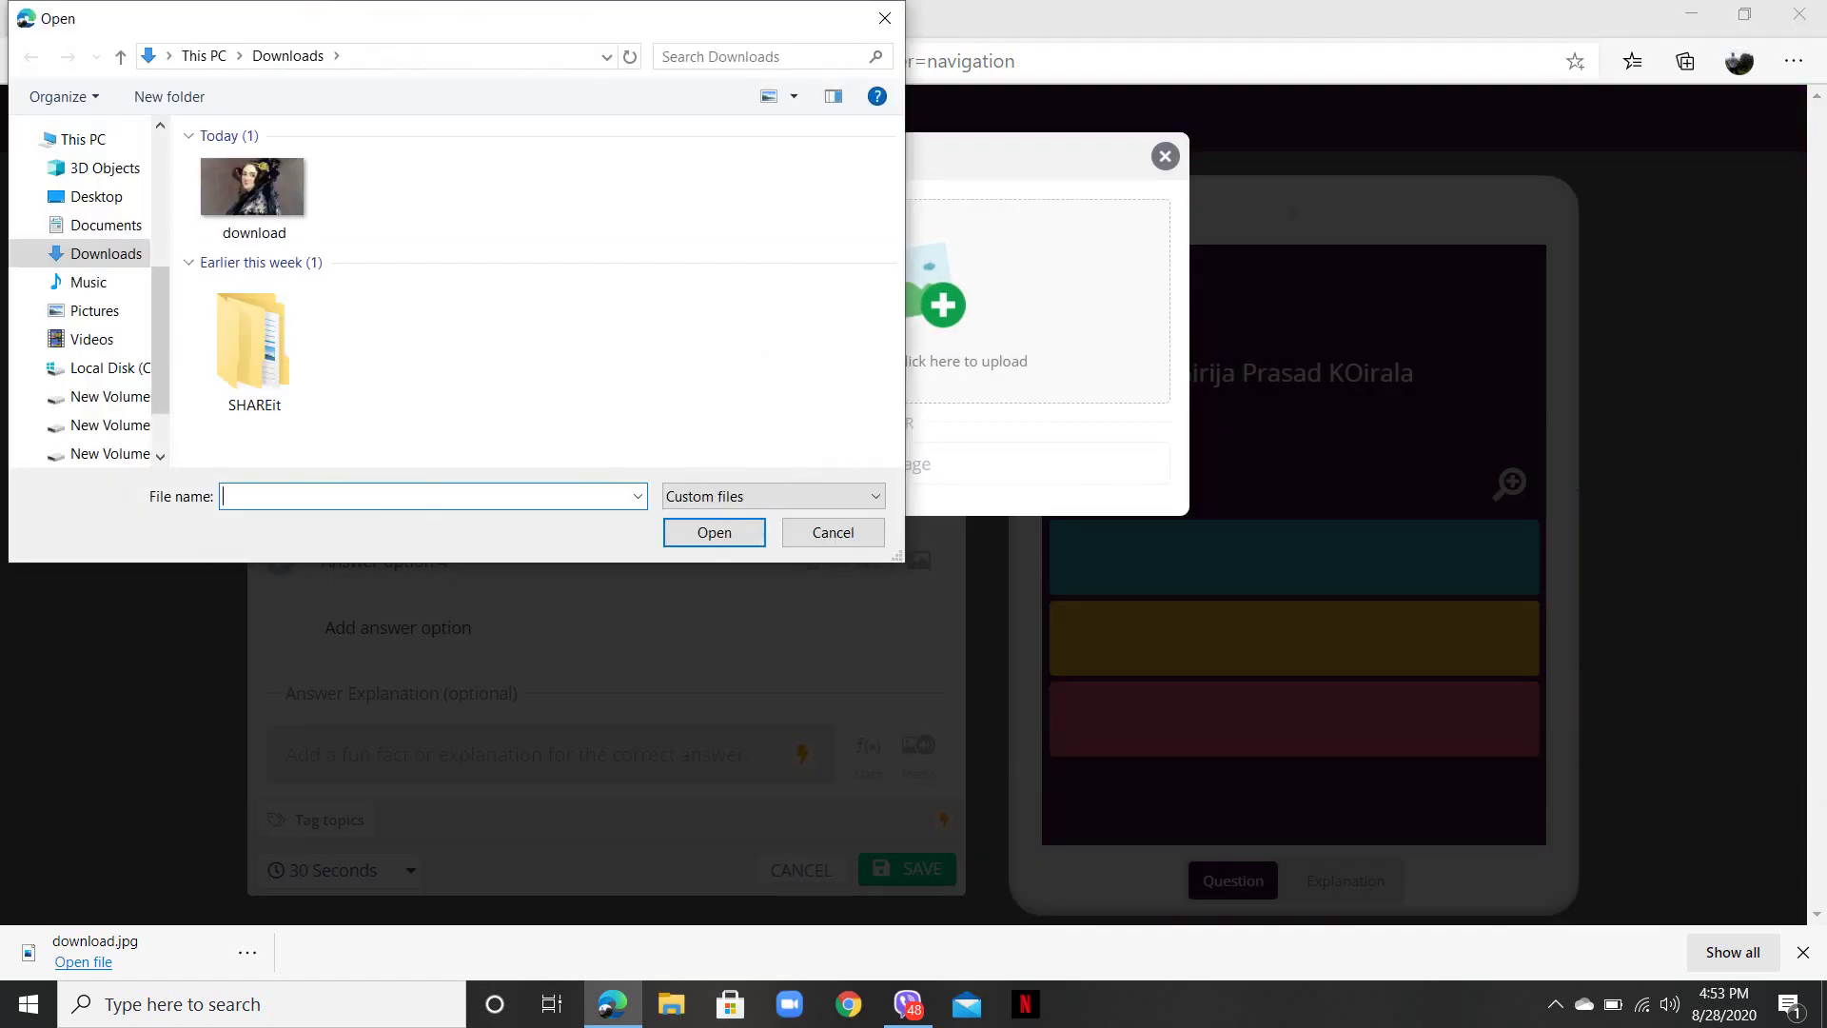
click(885, 18)
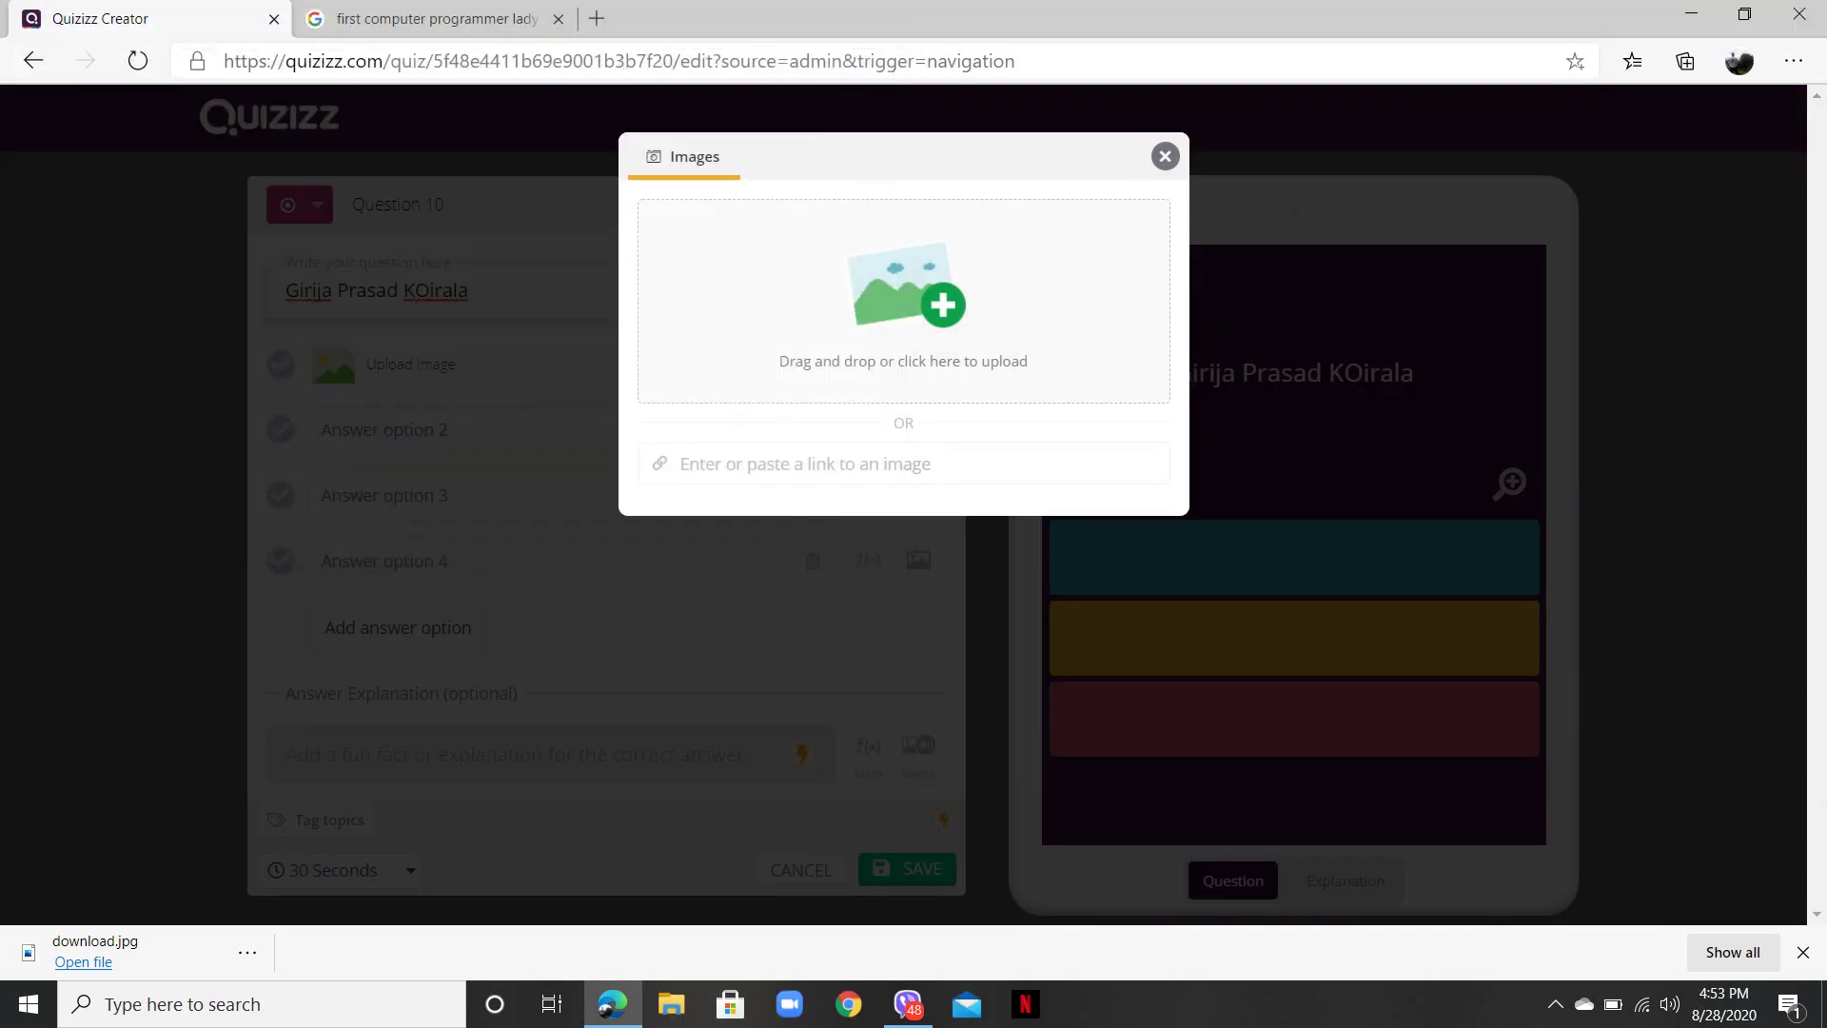
click(1165, 156)
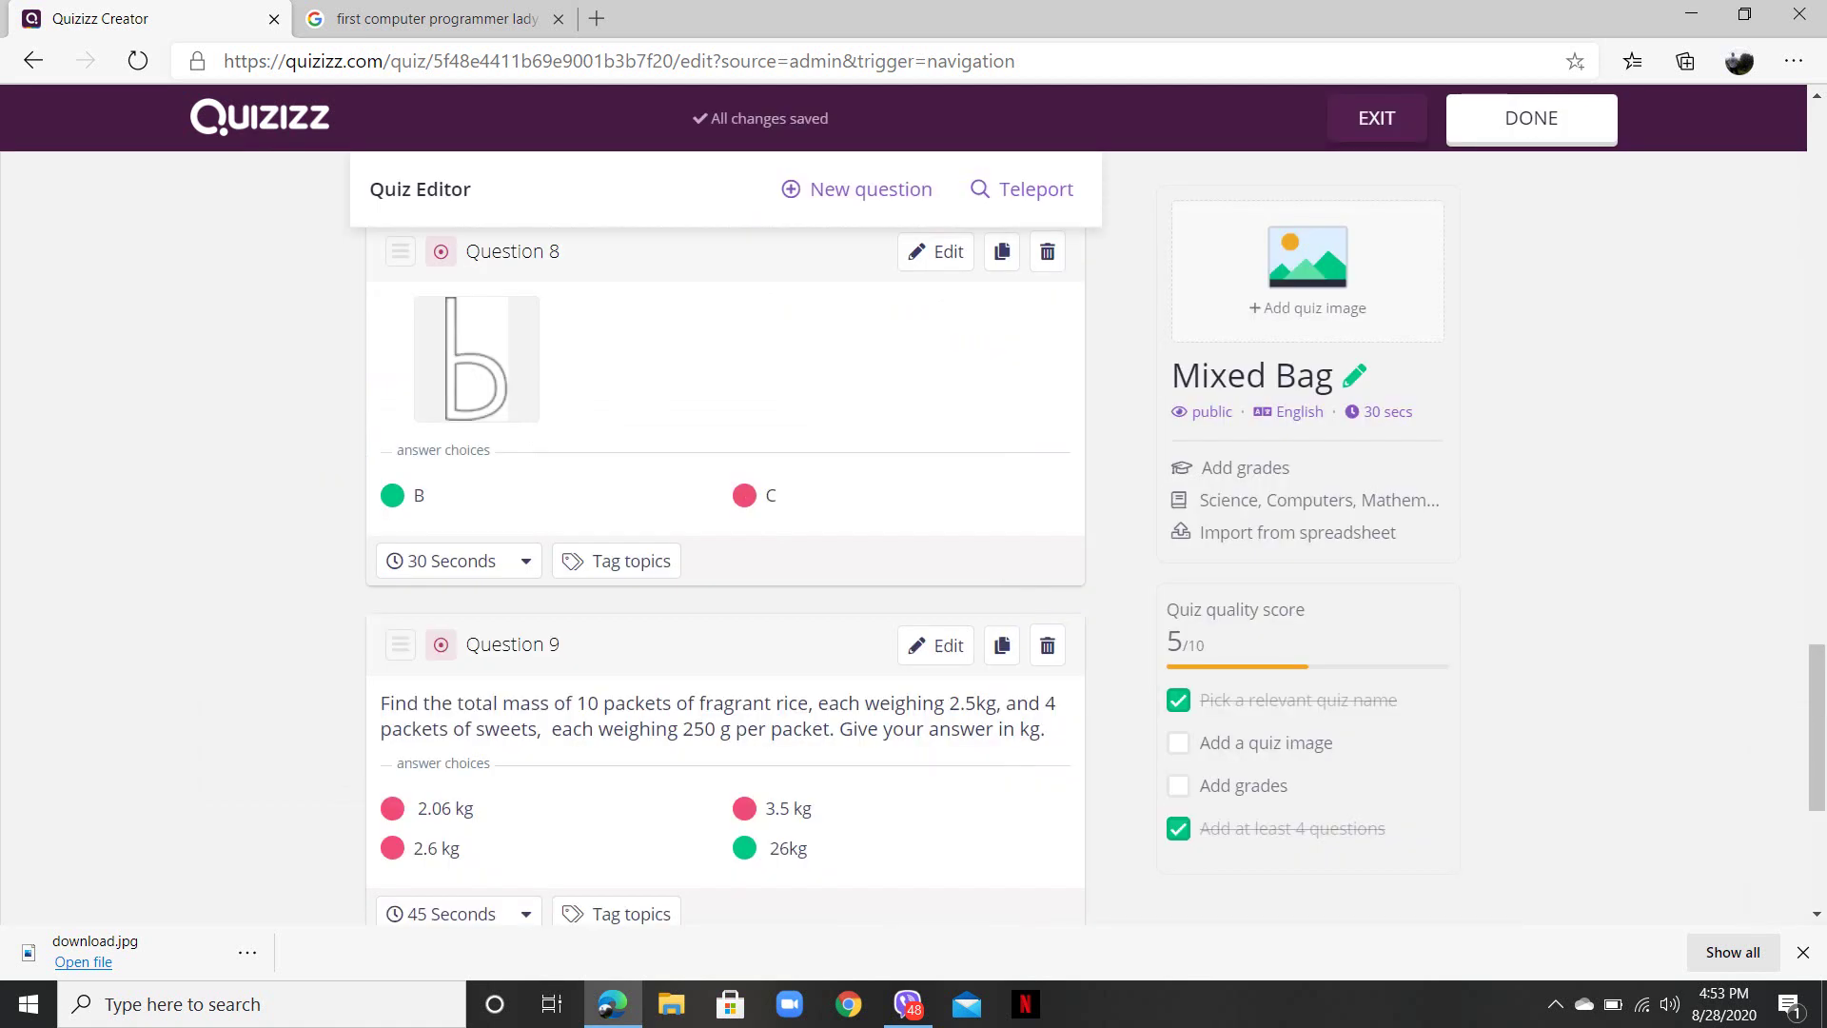
- Set Question 6's time limit to 10 Seconds
scroll(723, 571, down, 3)
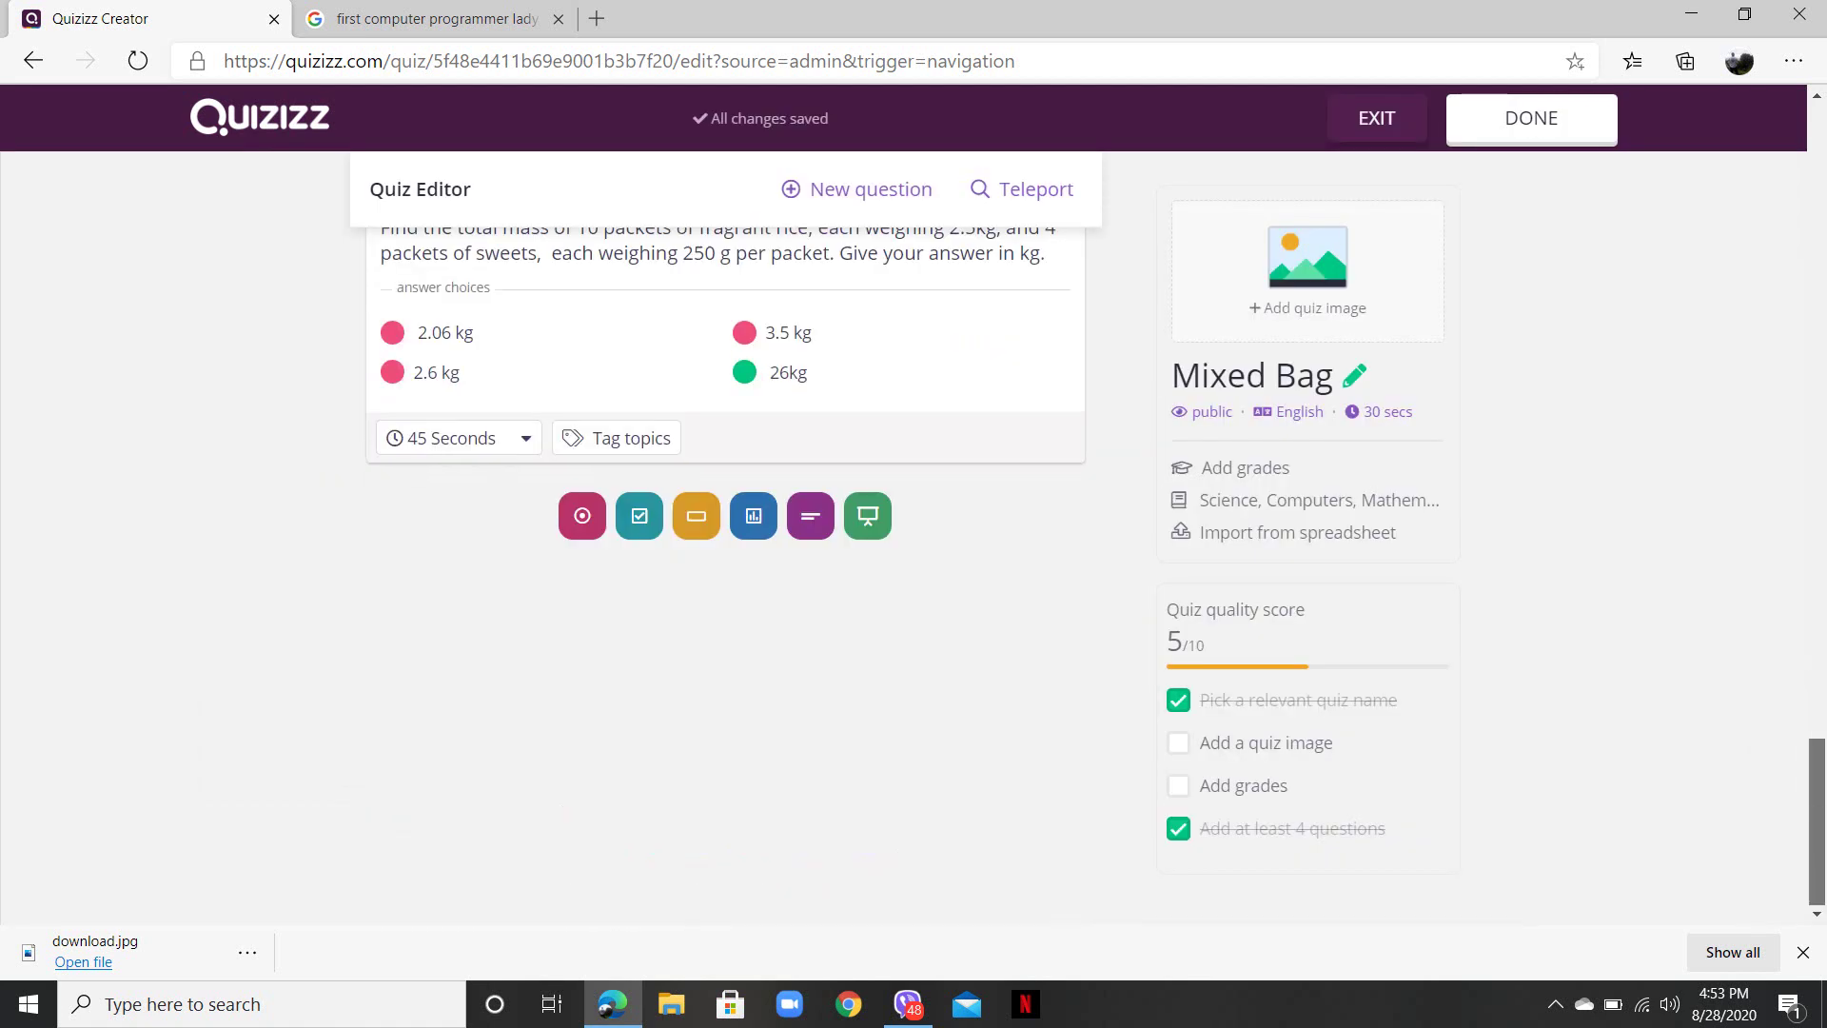
scroll(723, 571, up, 20)
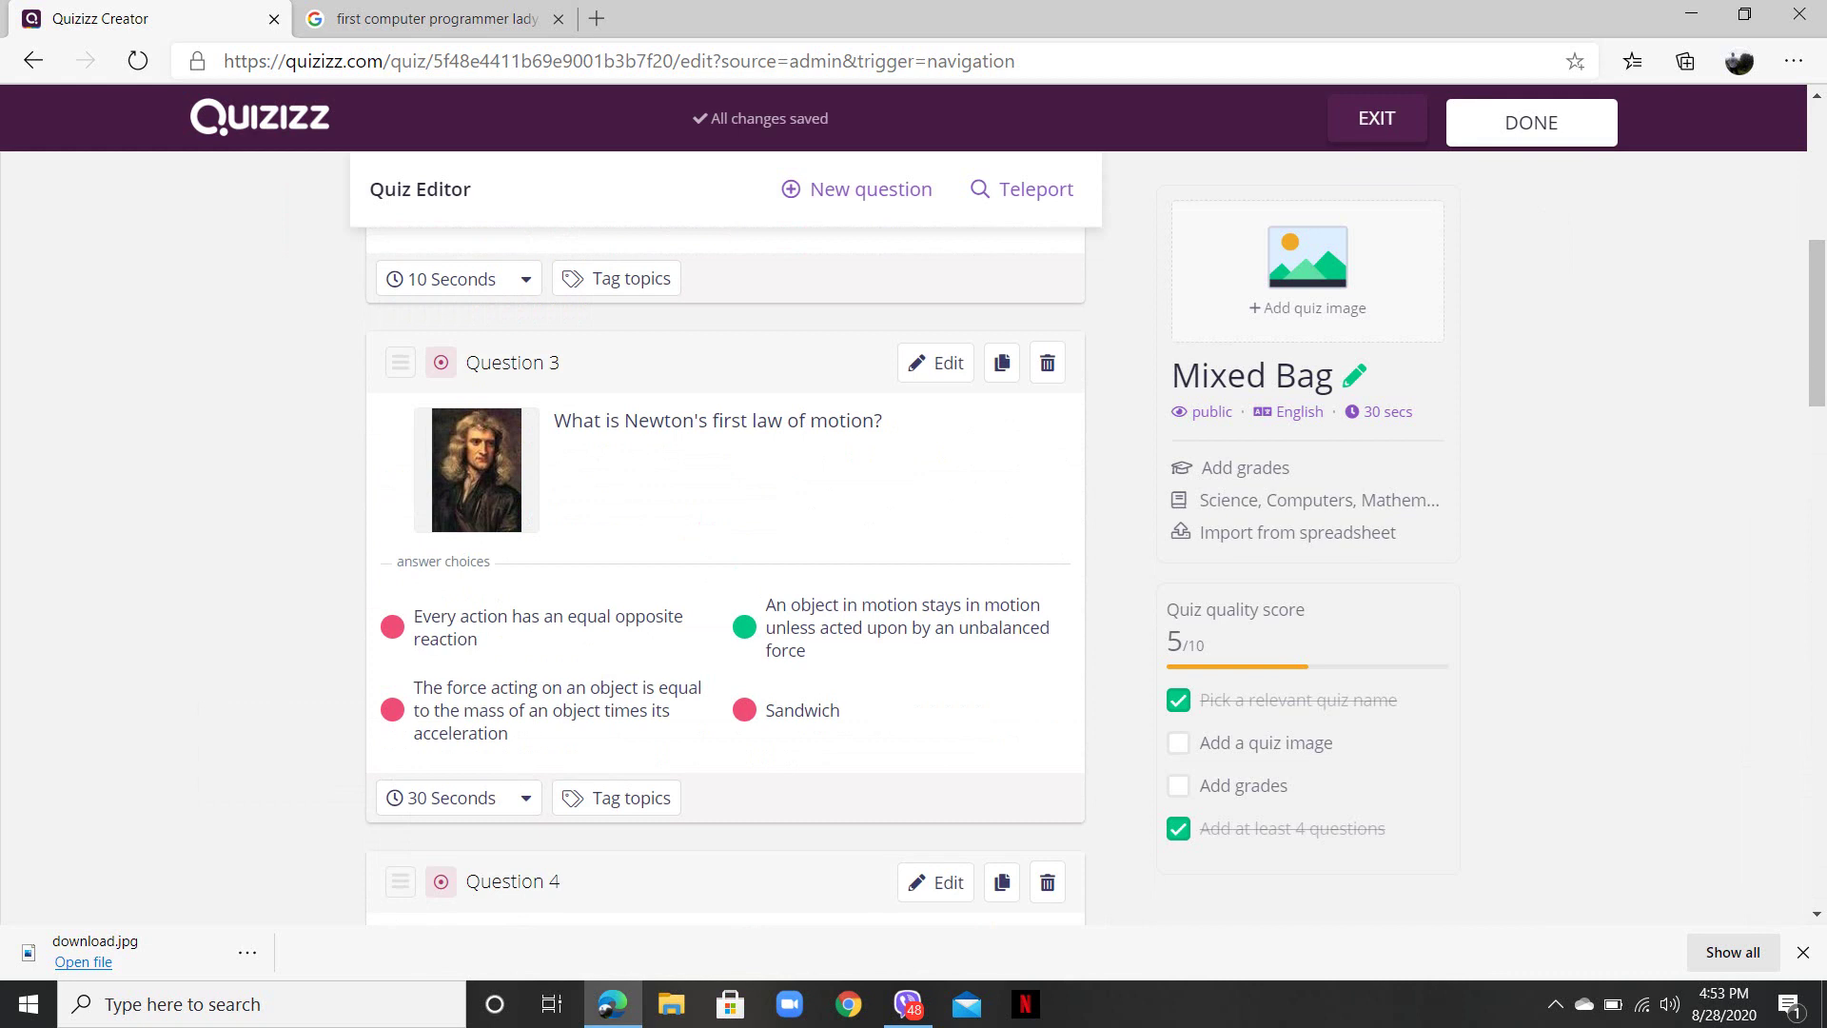
scroll(723, 570, down, 15)
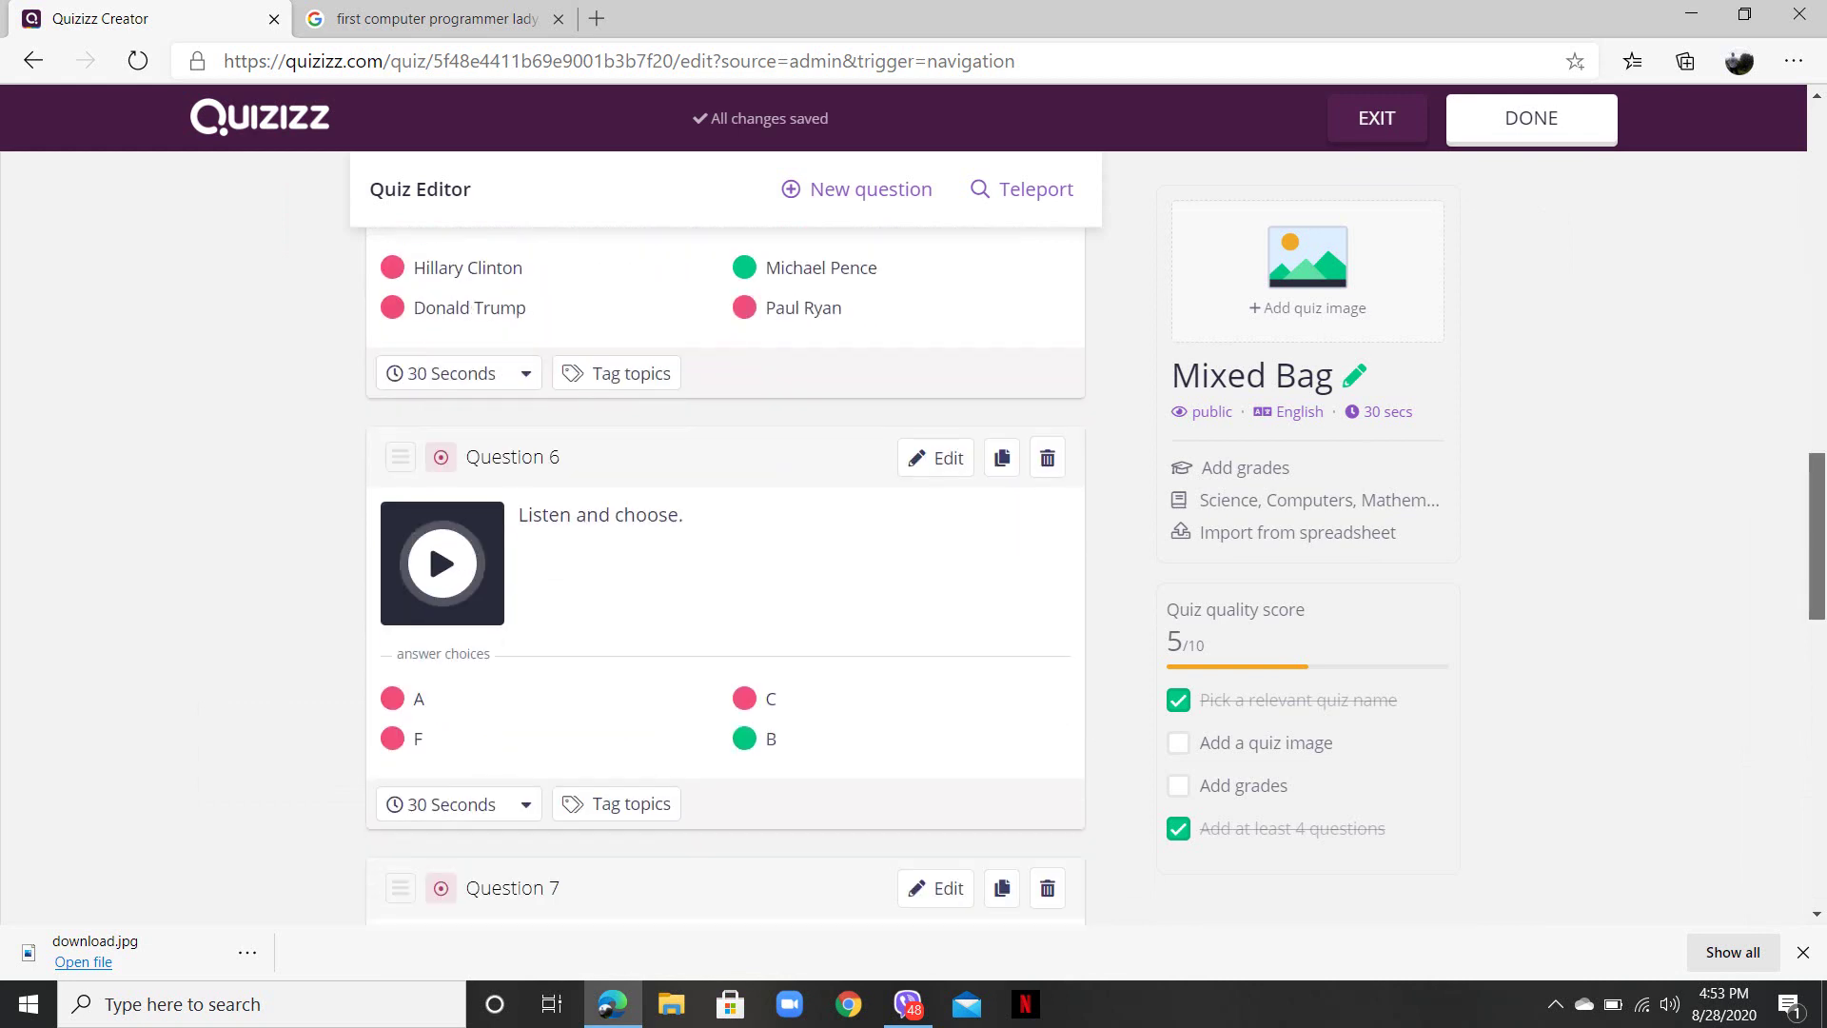
scroll(723, 571, down, 1)
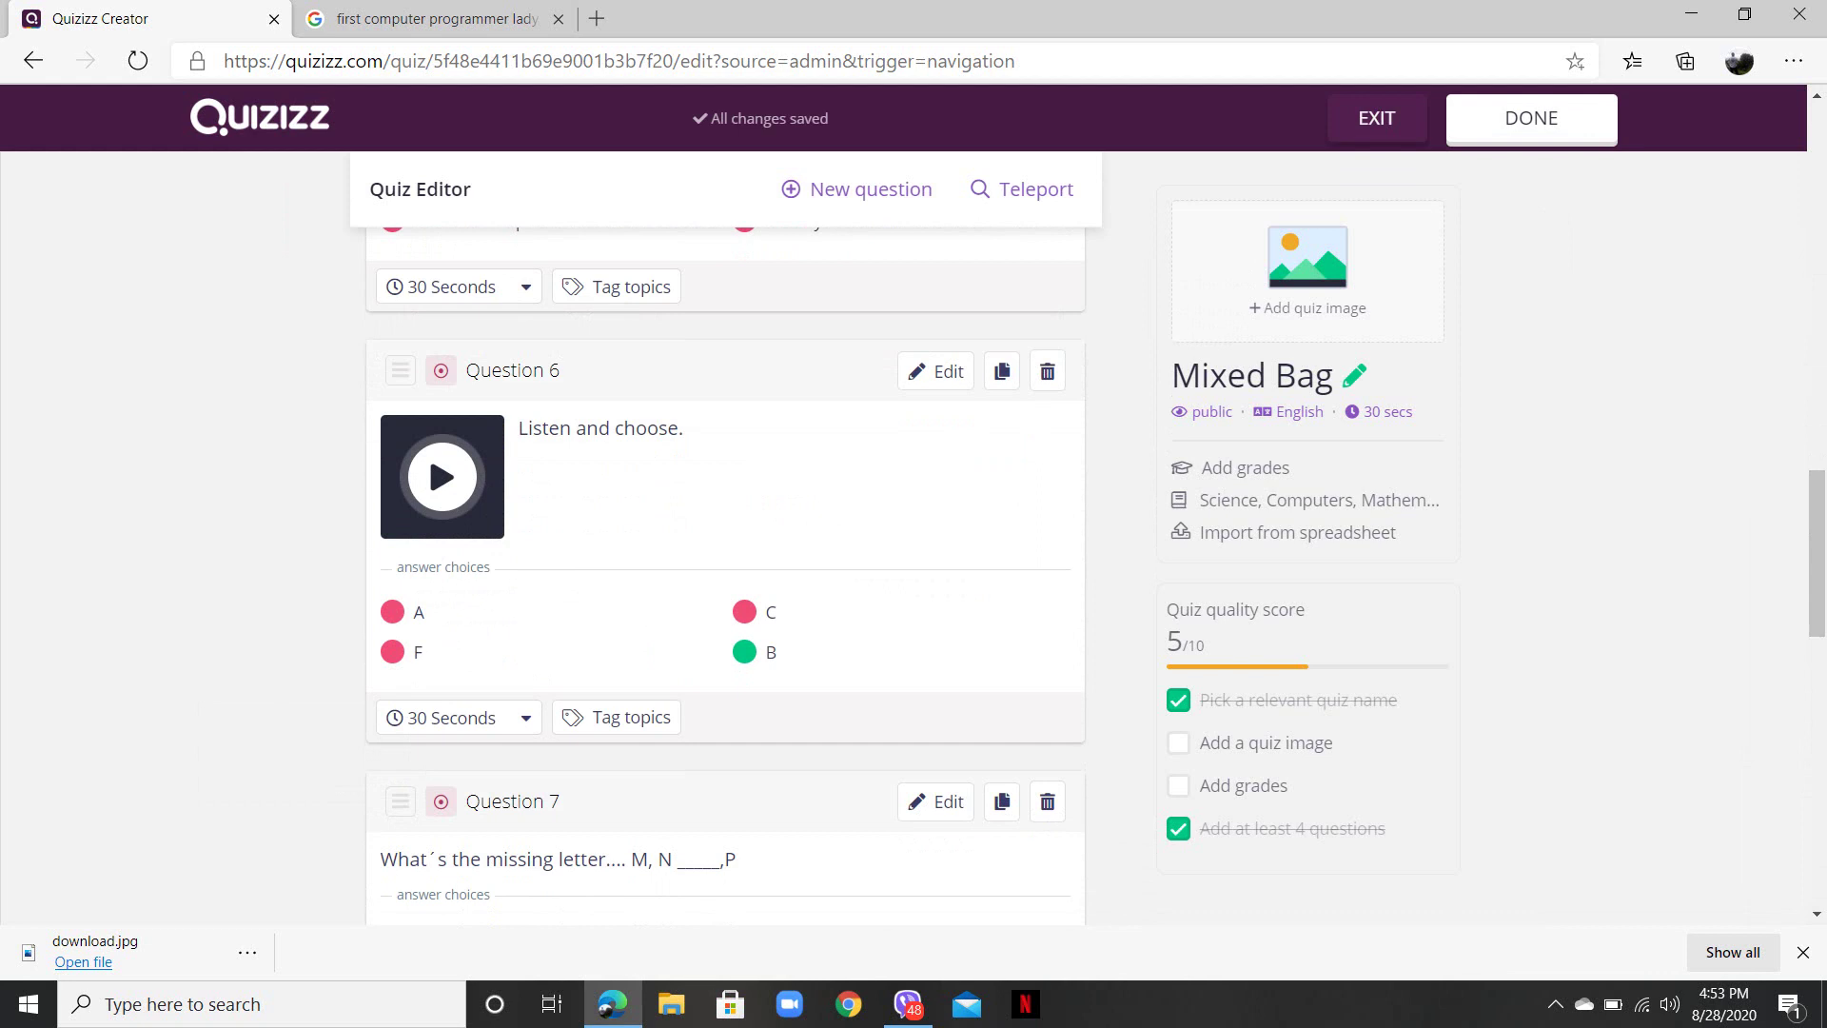
click(452, 718)
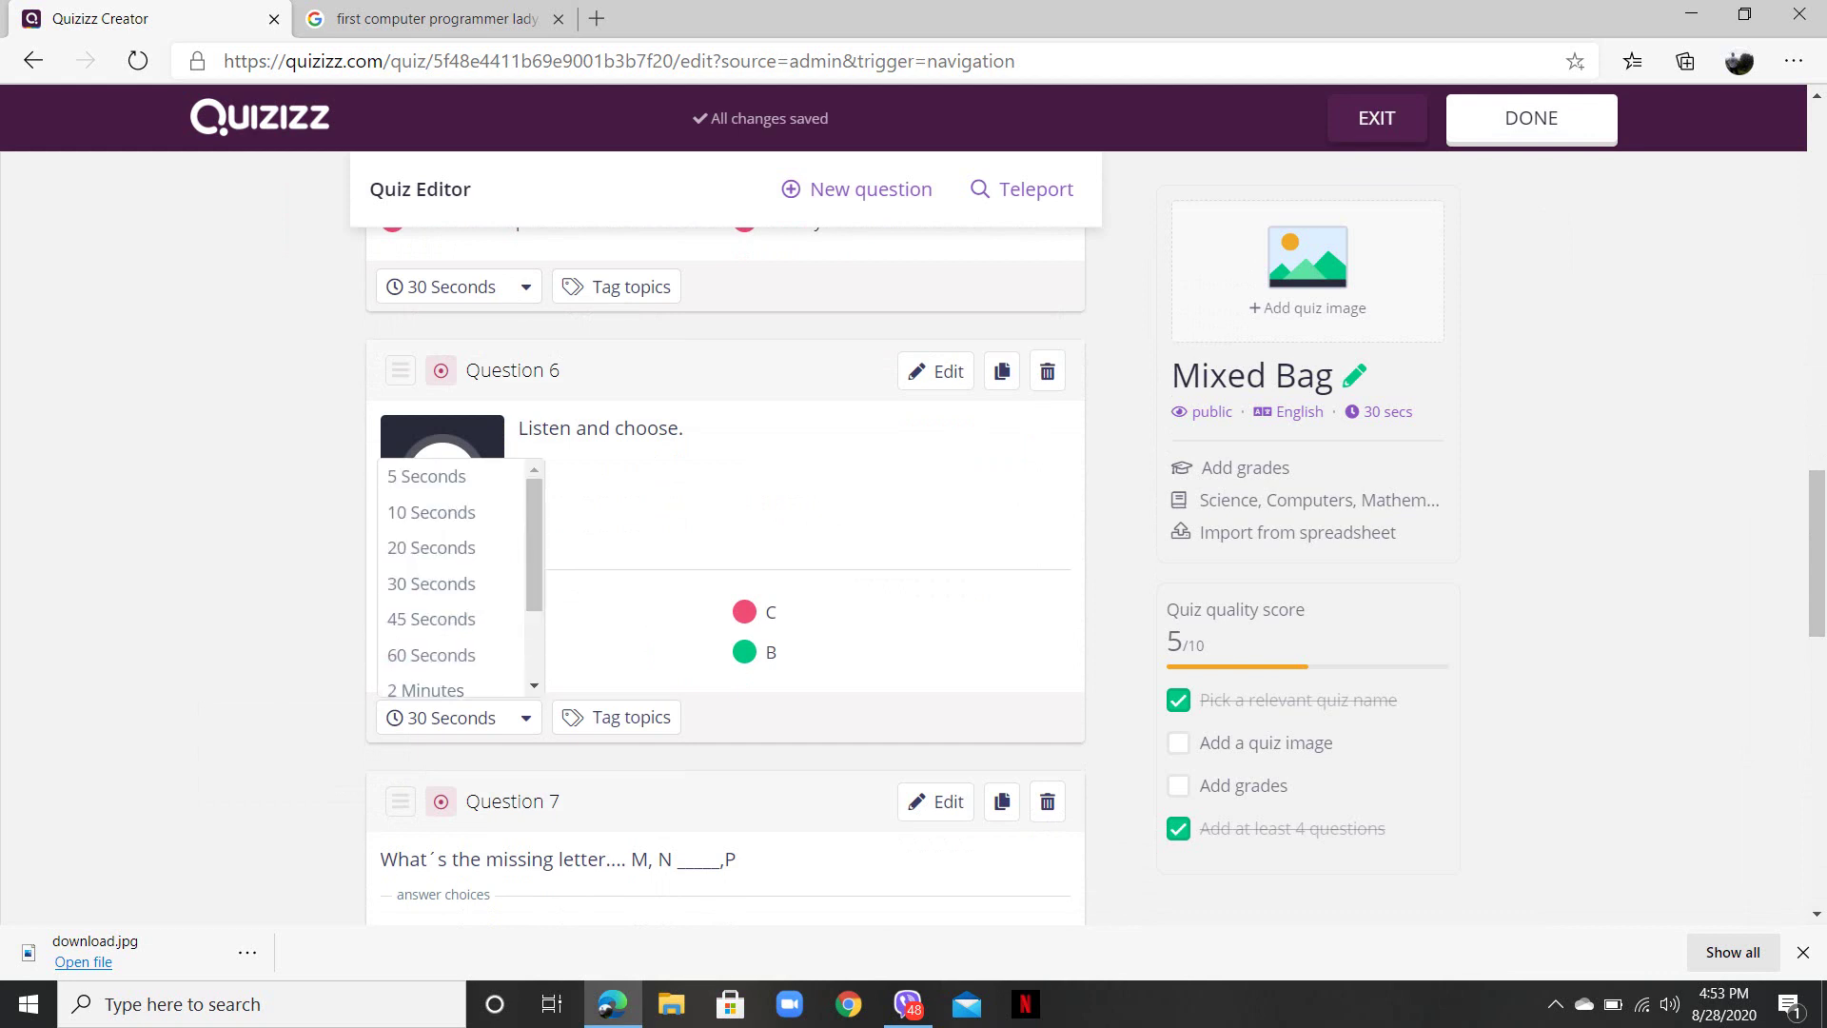
click(432, 512)
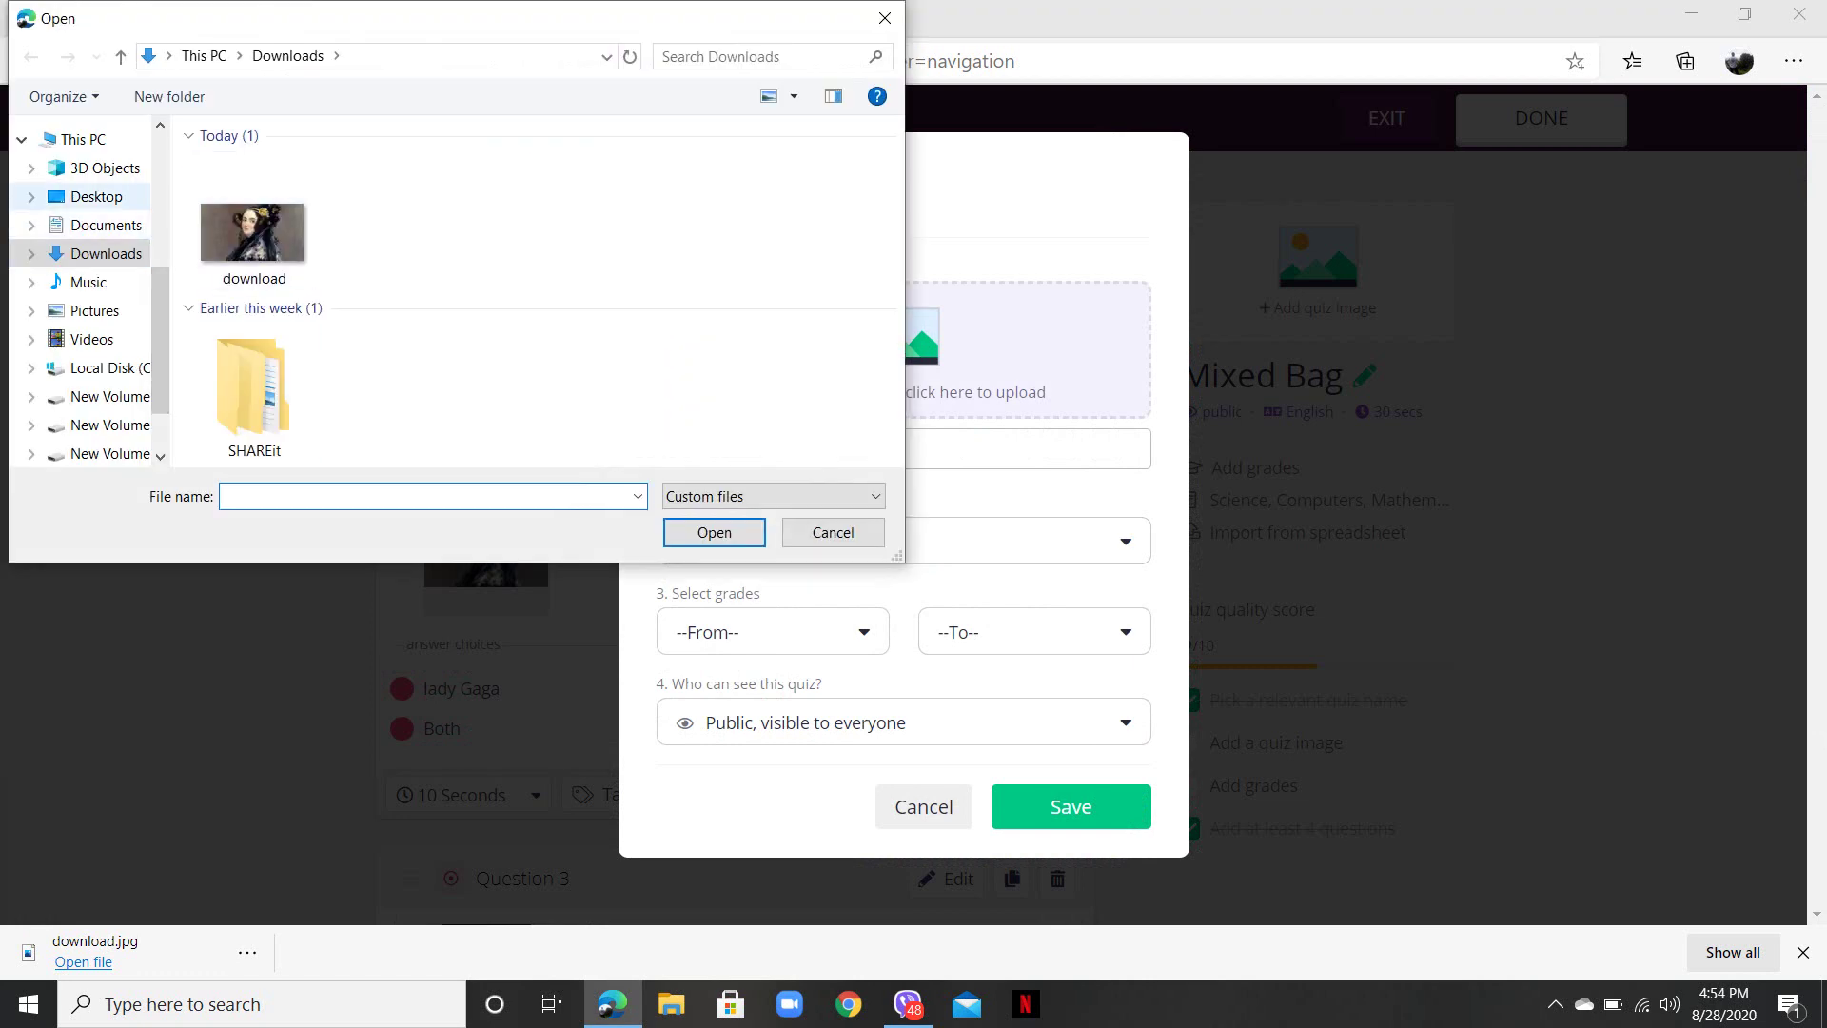
- Choose the 'download' app-icons collage from Desktop as the quiz's title image
click(97, 196)
double_click(820, 207)
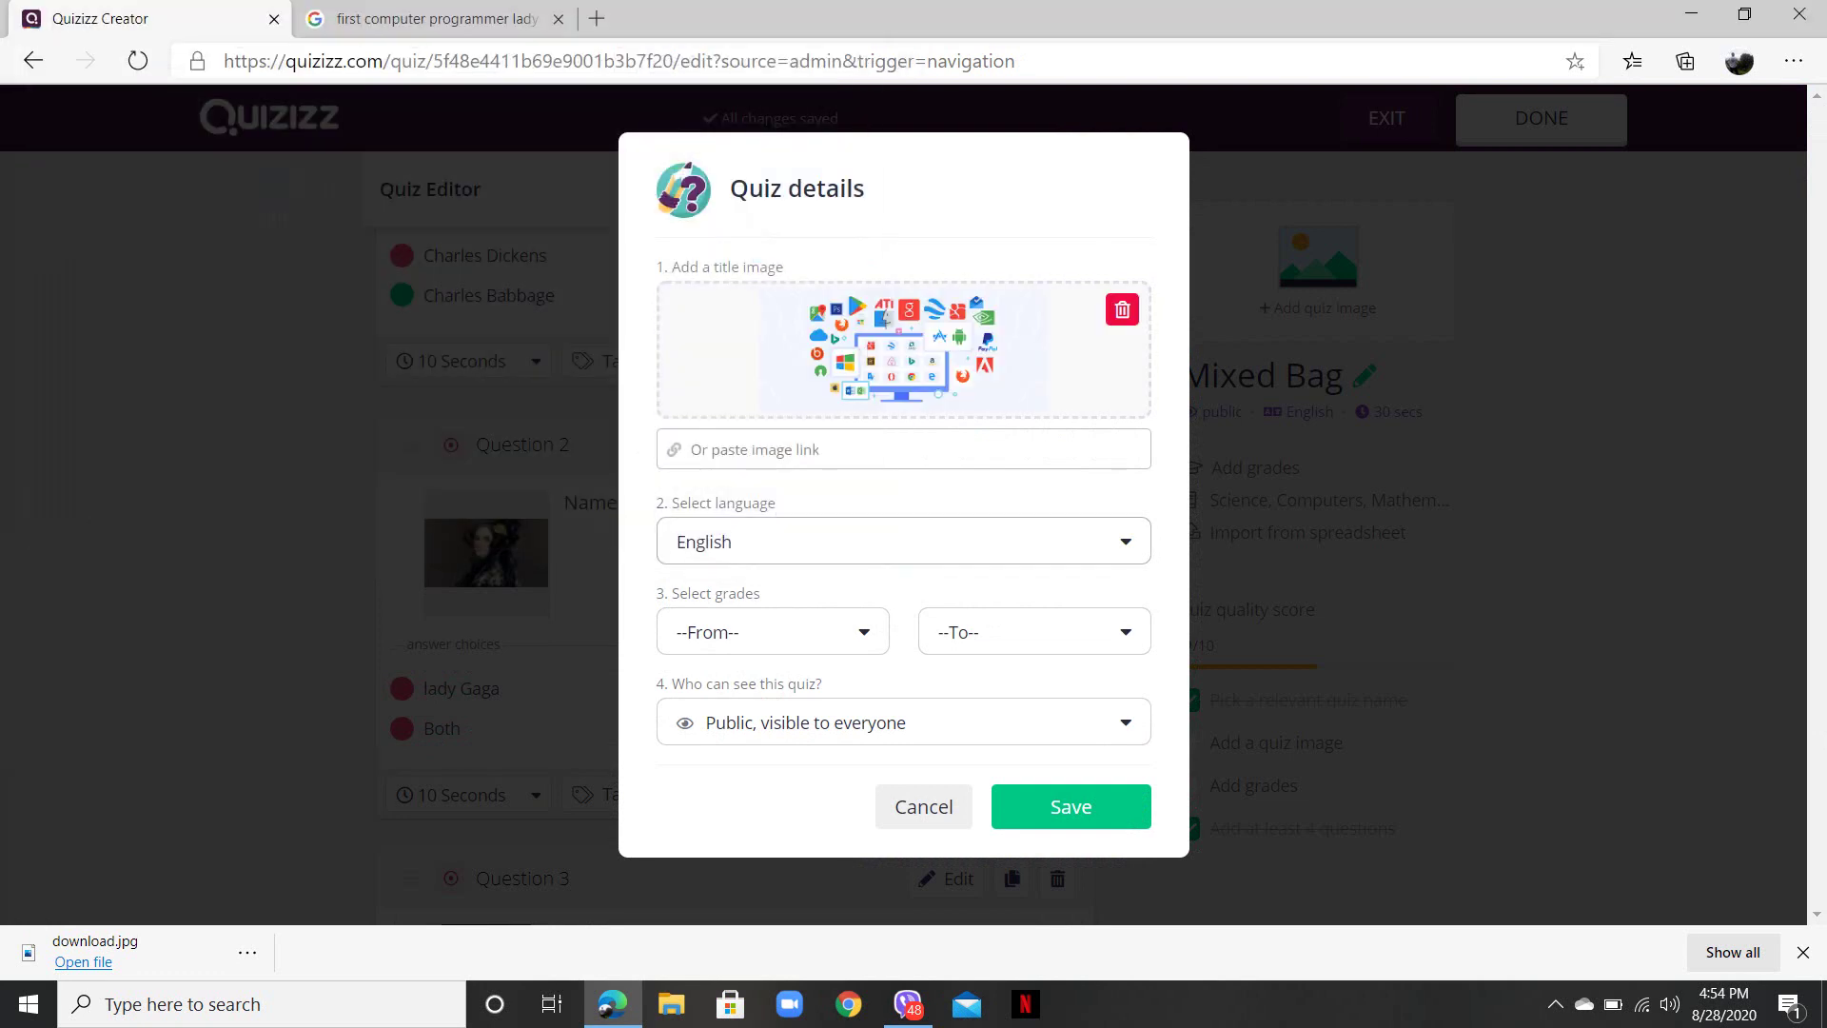
click(904, 542)
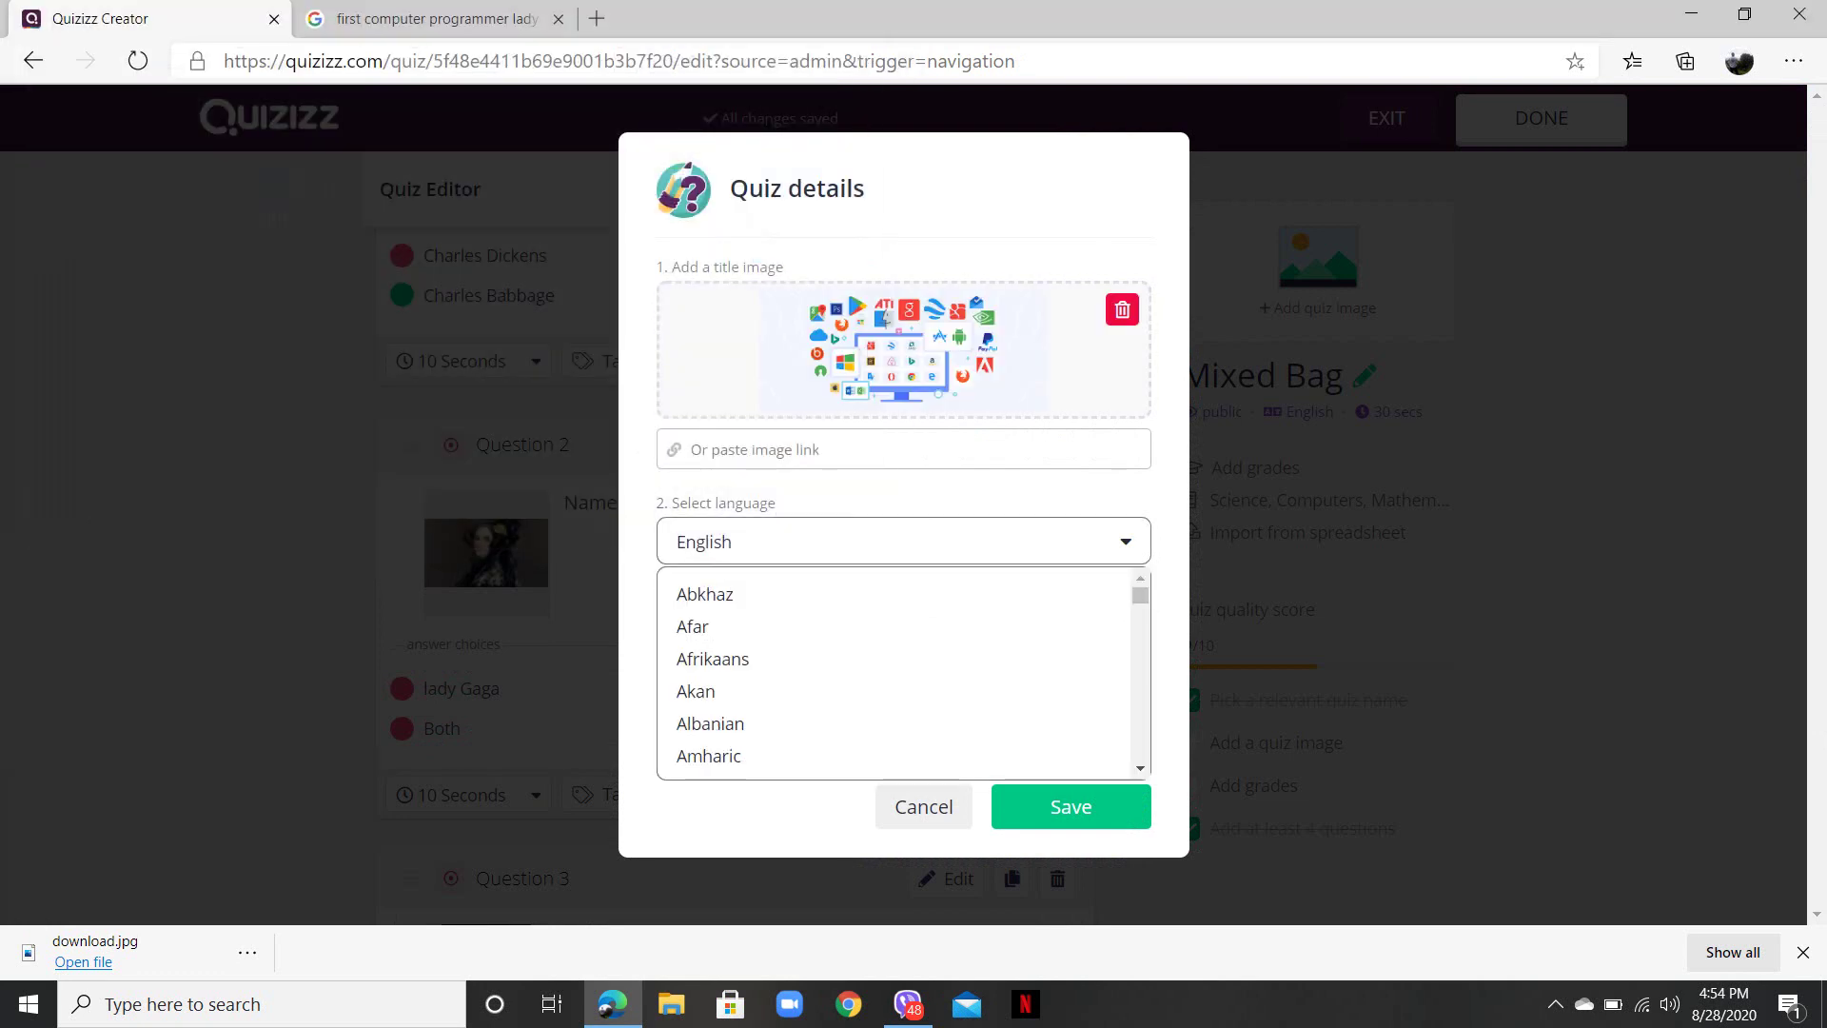
key(Escape)
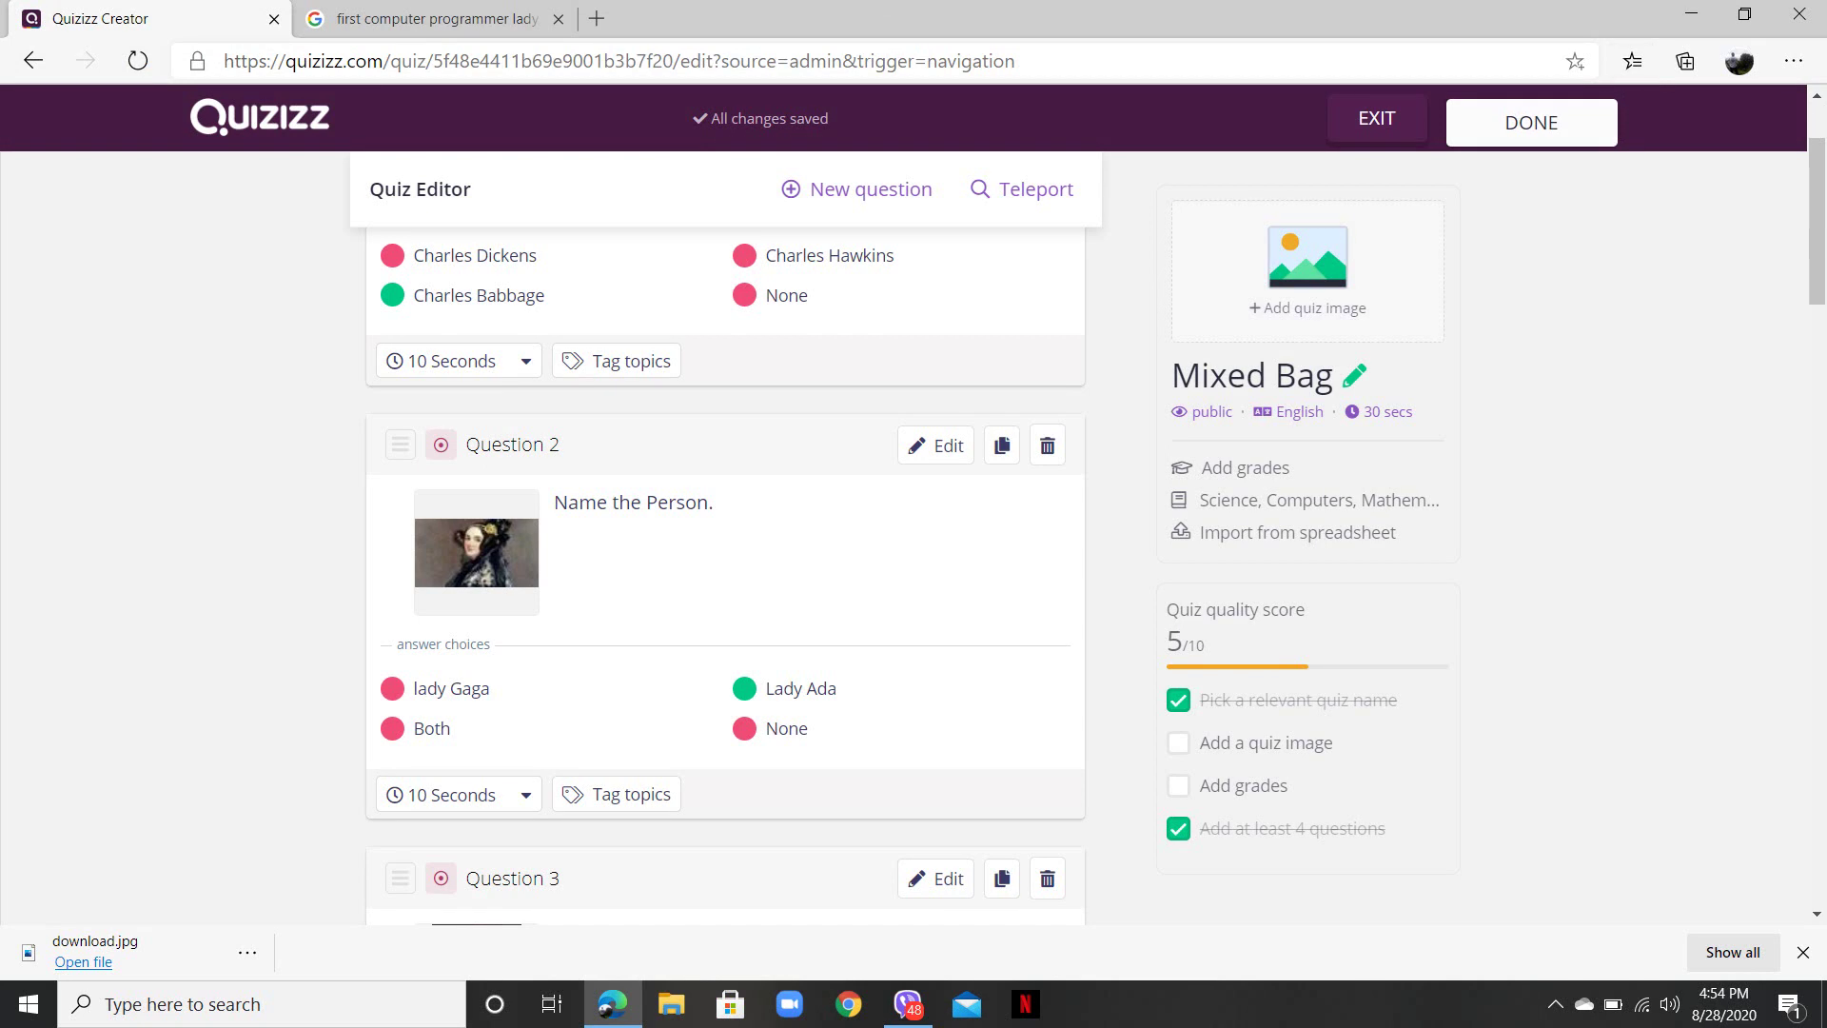
click(1307, 276)
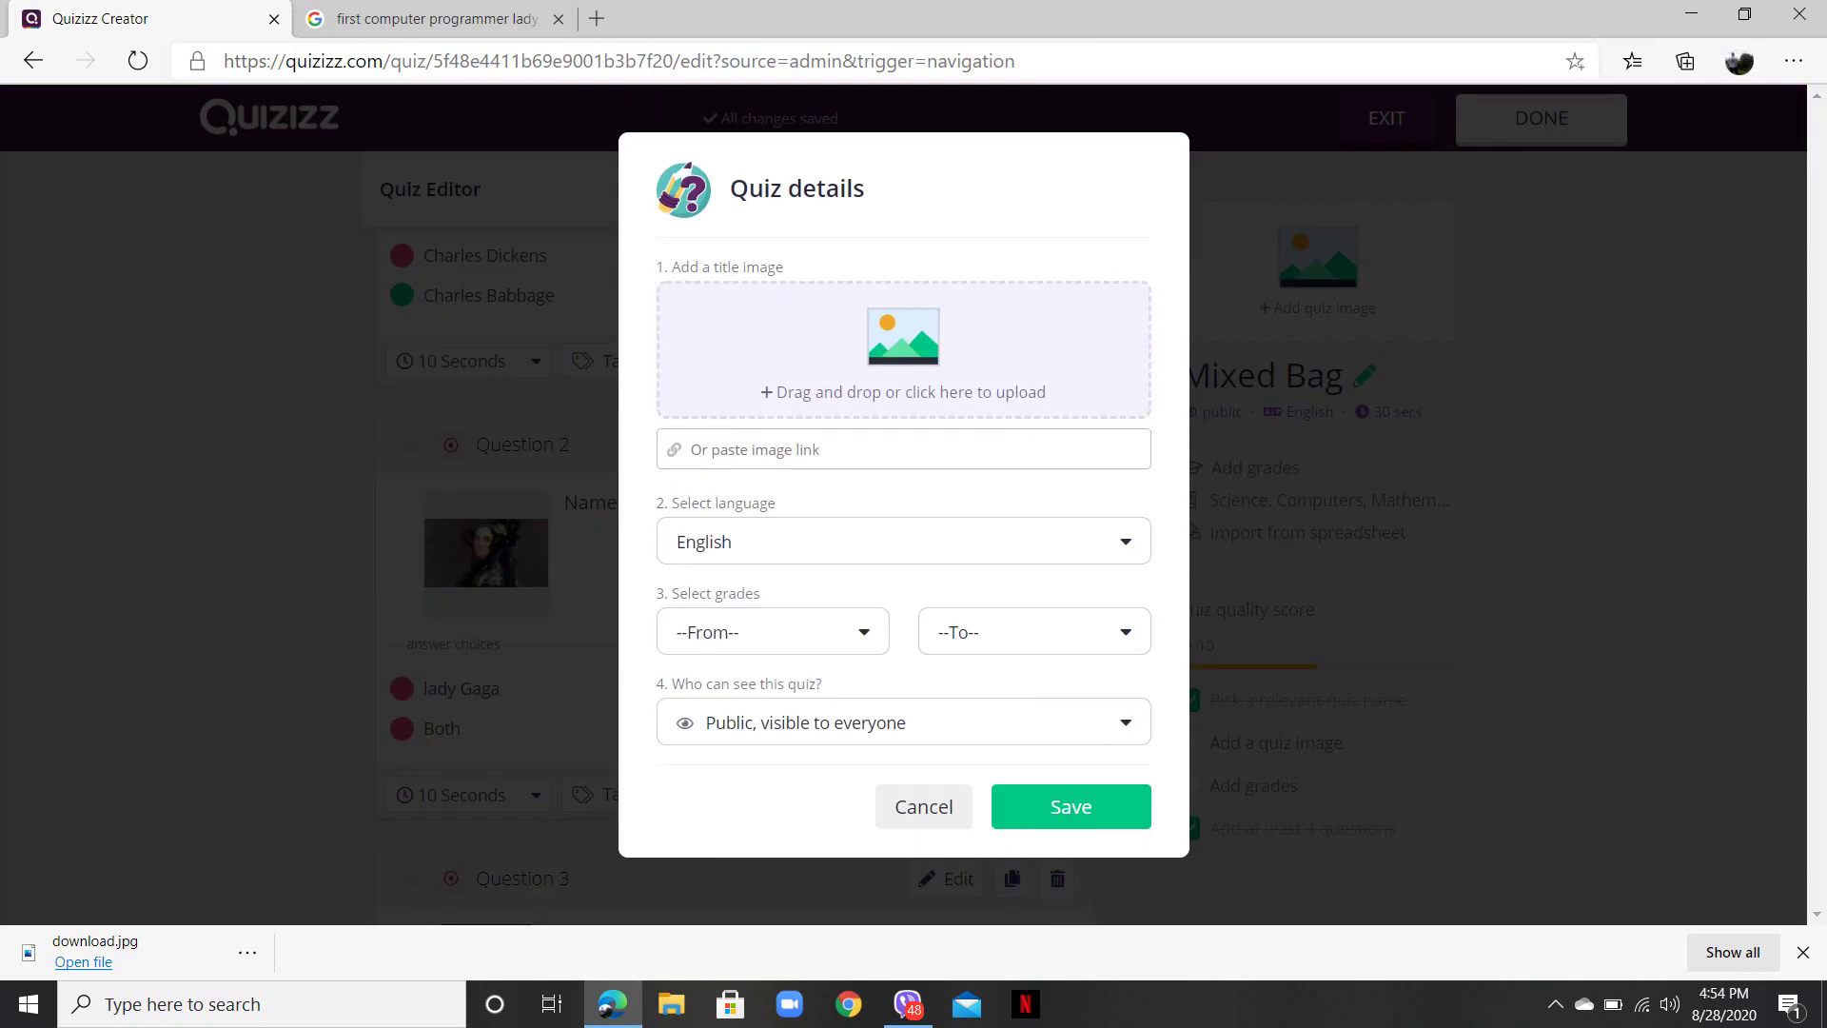
double_click(820, 210)
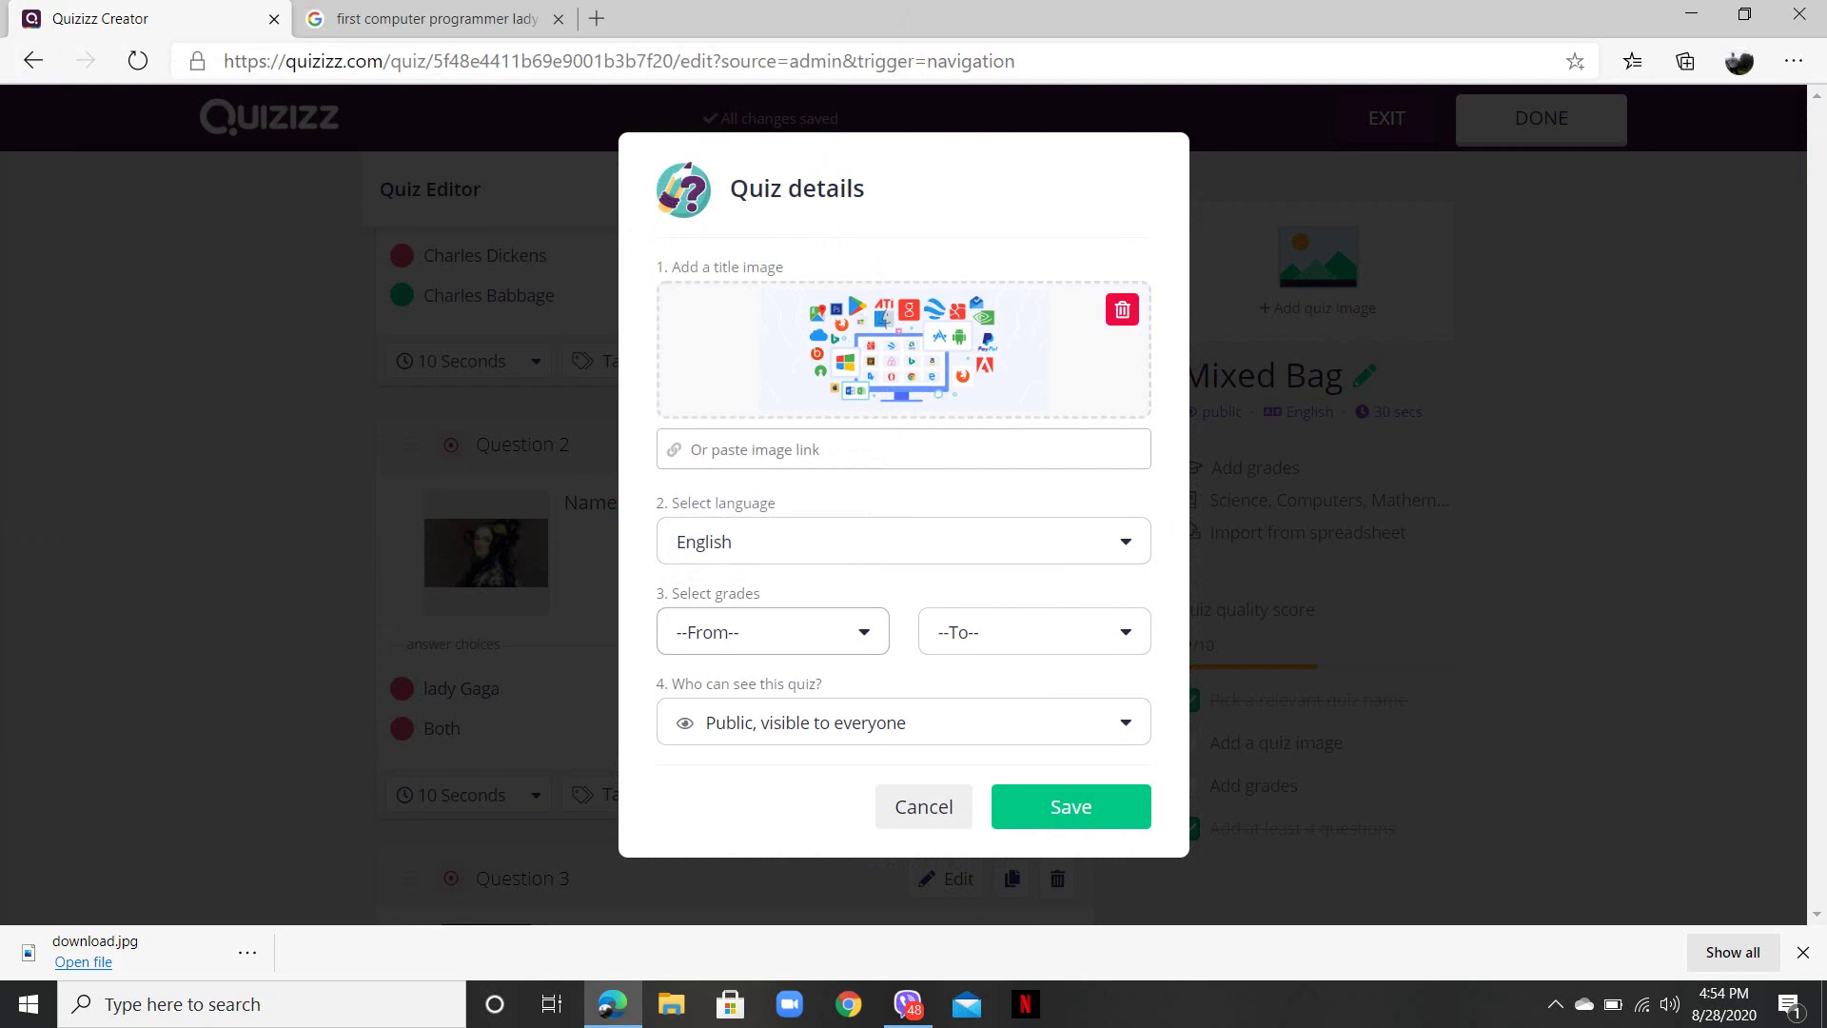
- Set the grade range from 1st to 4th and save the quiz details
click(772, 632)
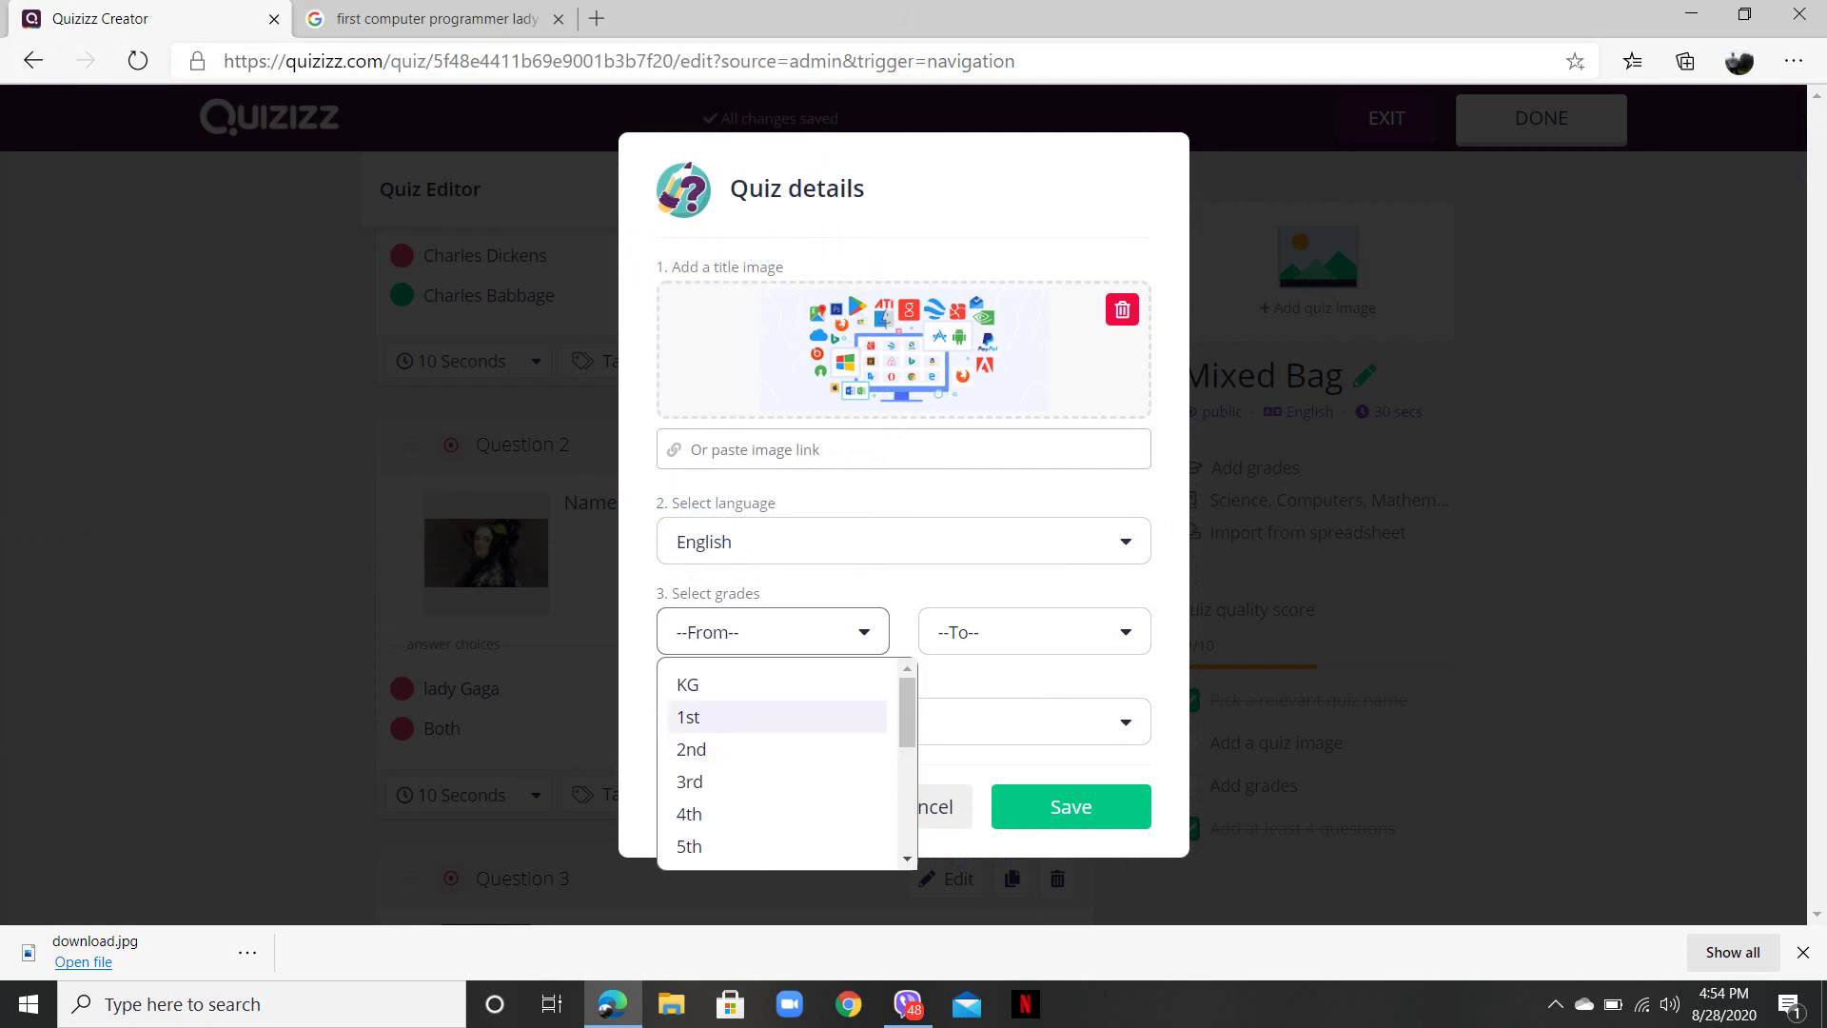
click(688, 716)
click(1034, 632)
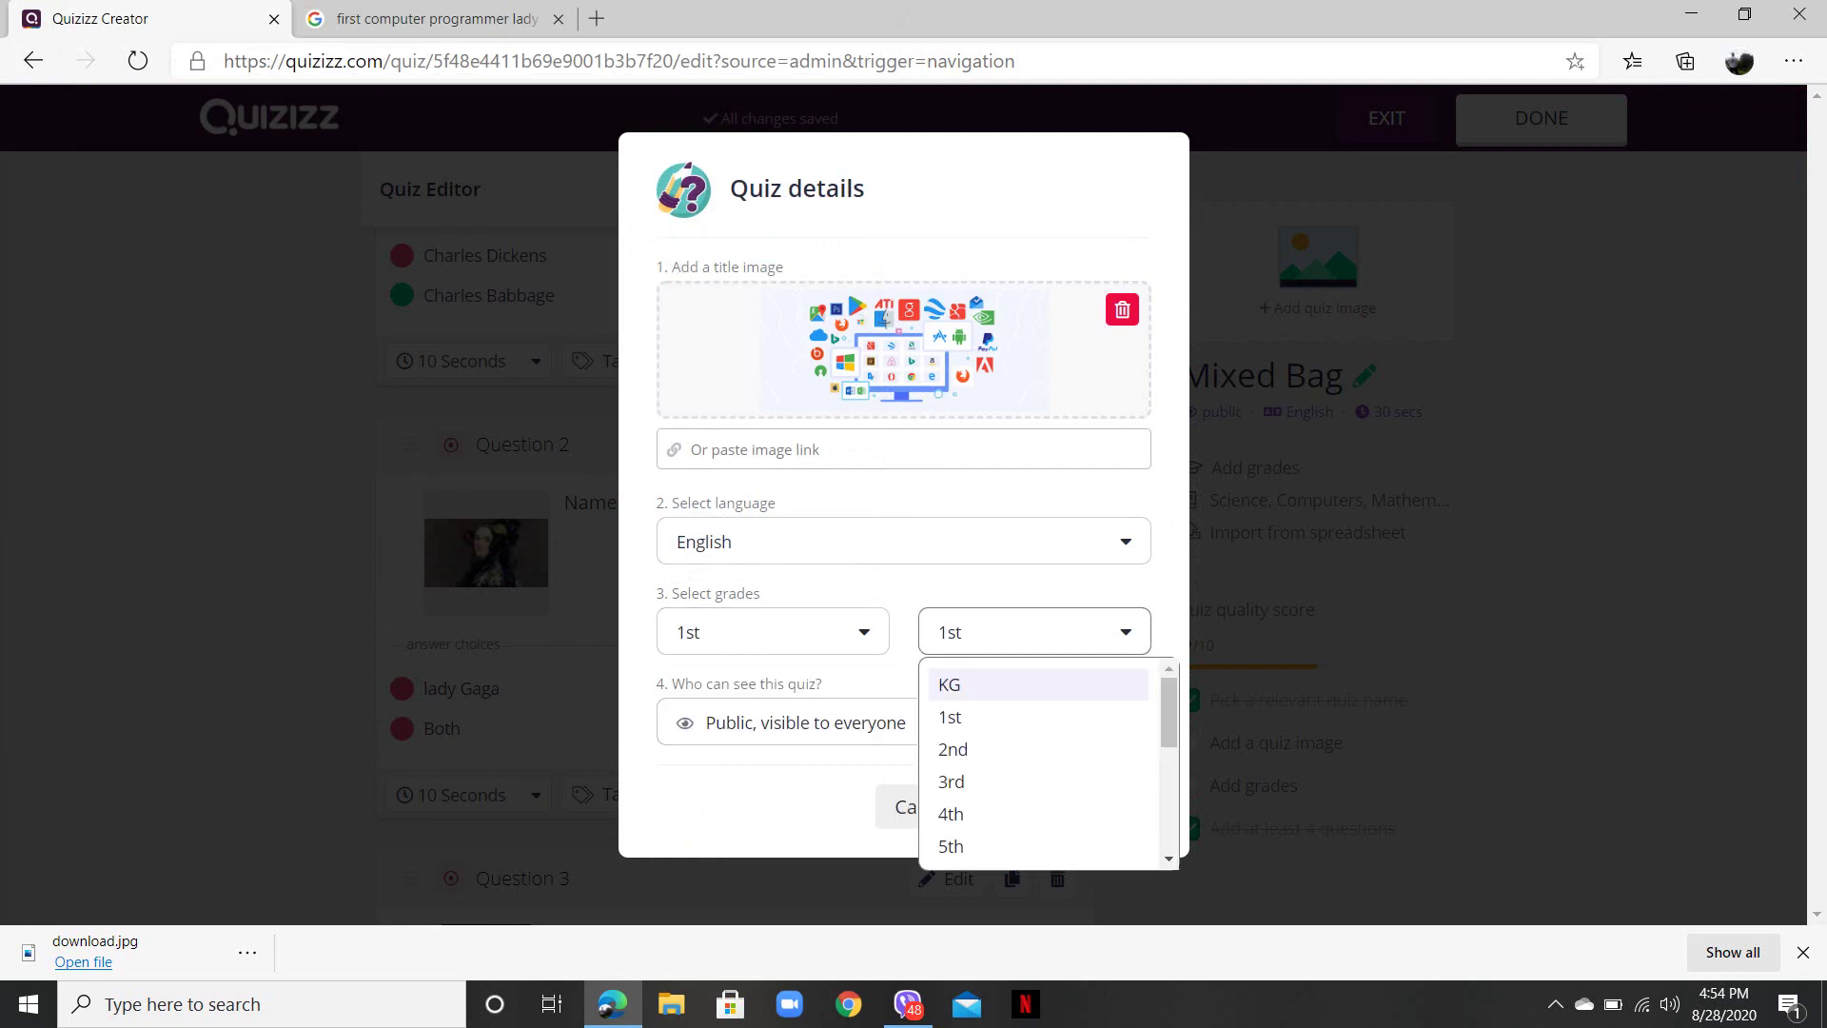
click(961, 811)
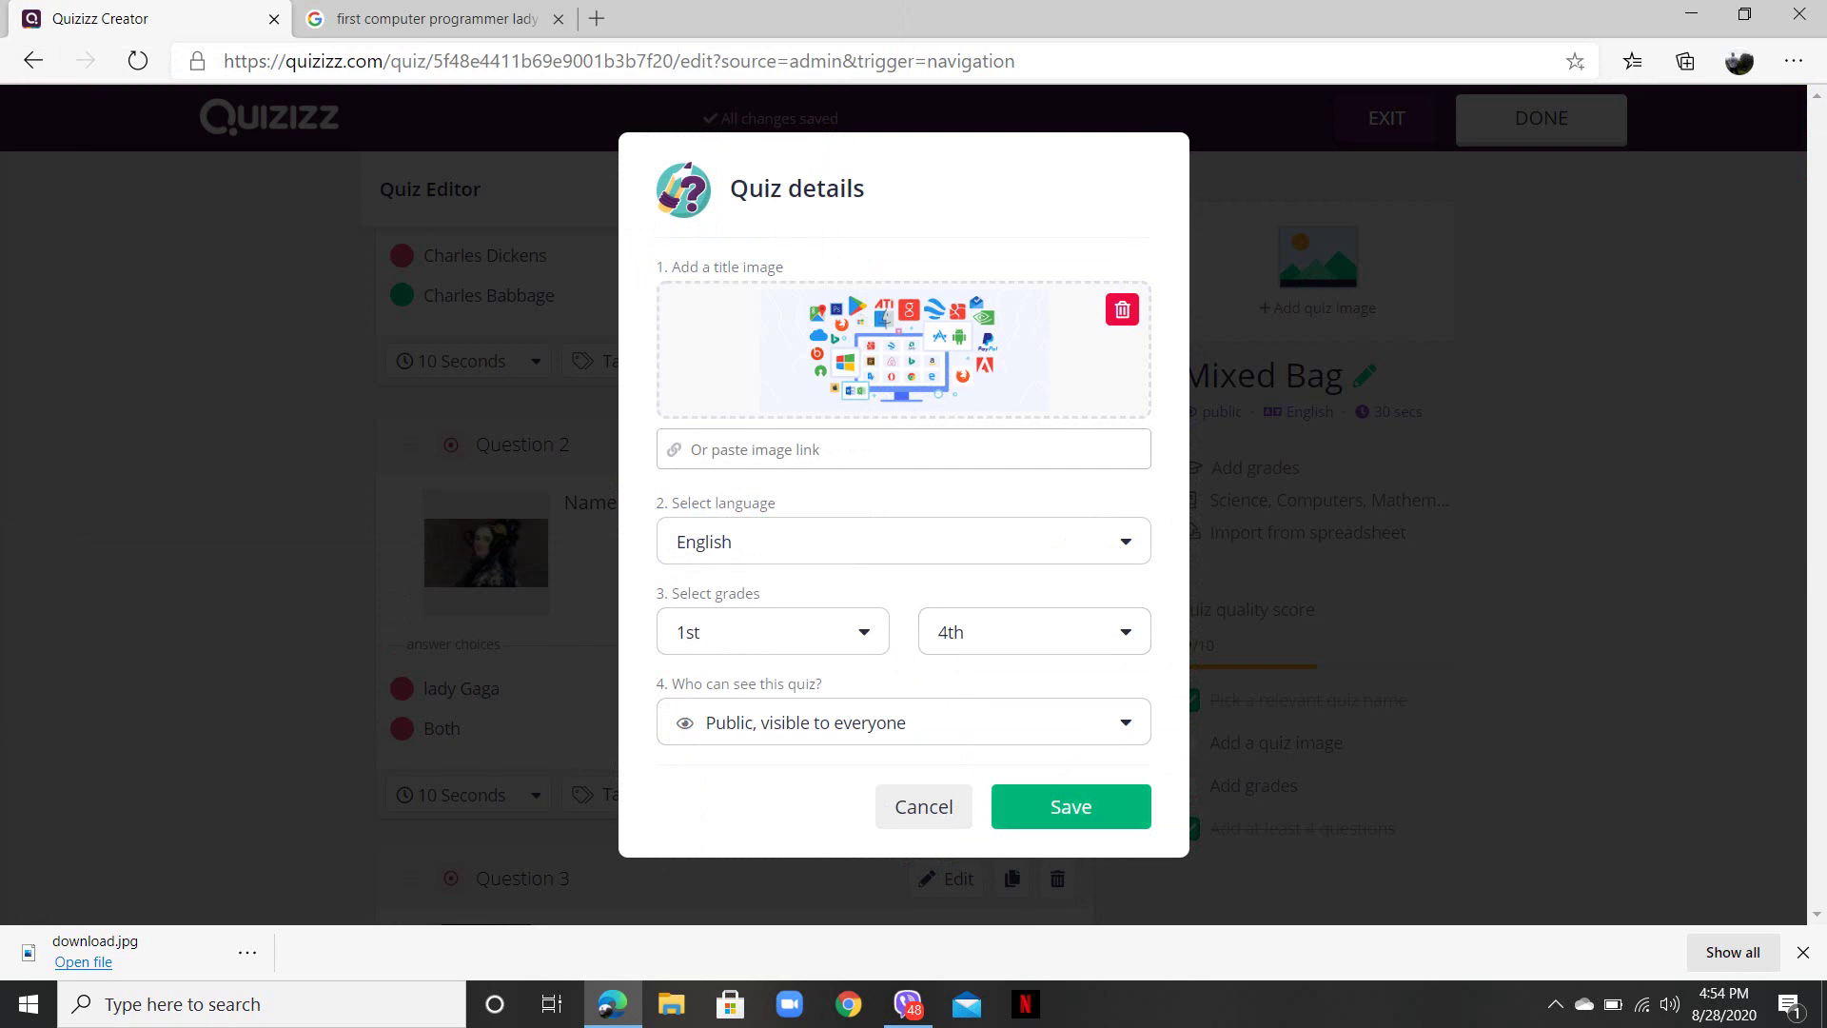
click(1070, 806)
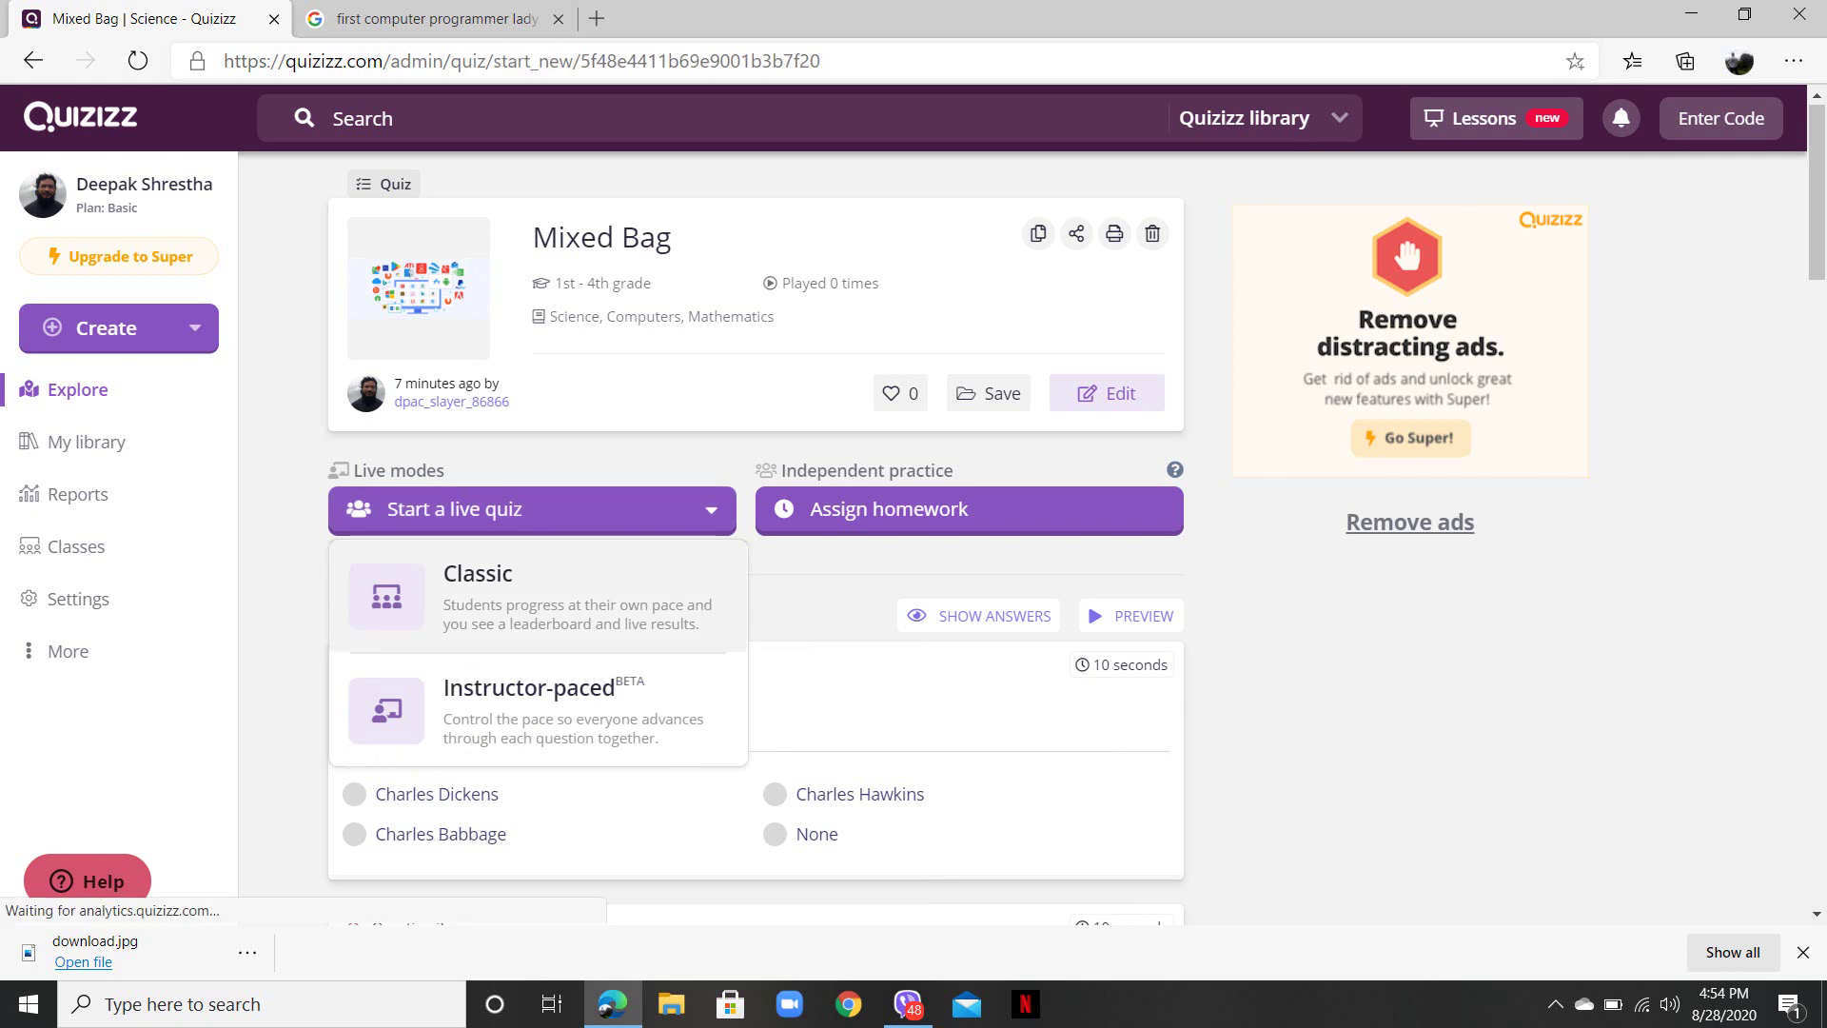
- Start a Classic live quiz of Mixed Bag and continue to the game lobby
key(Return)
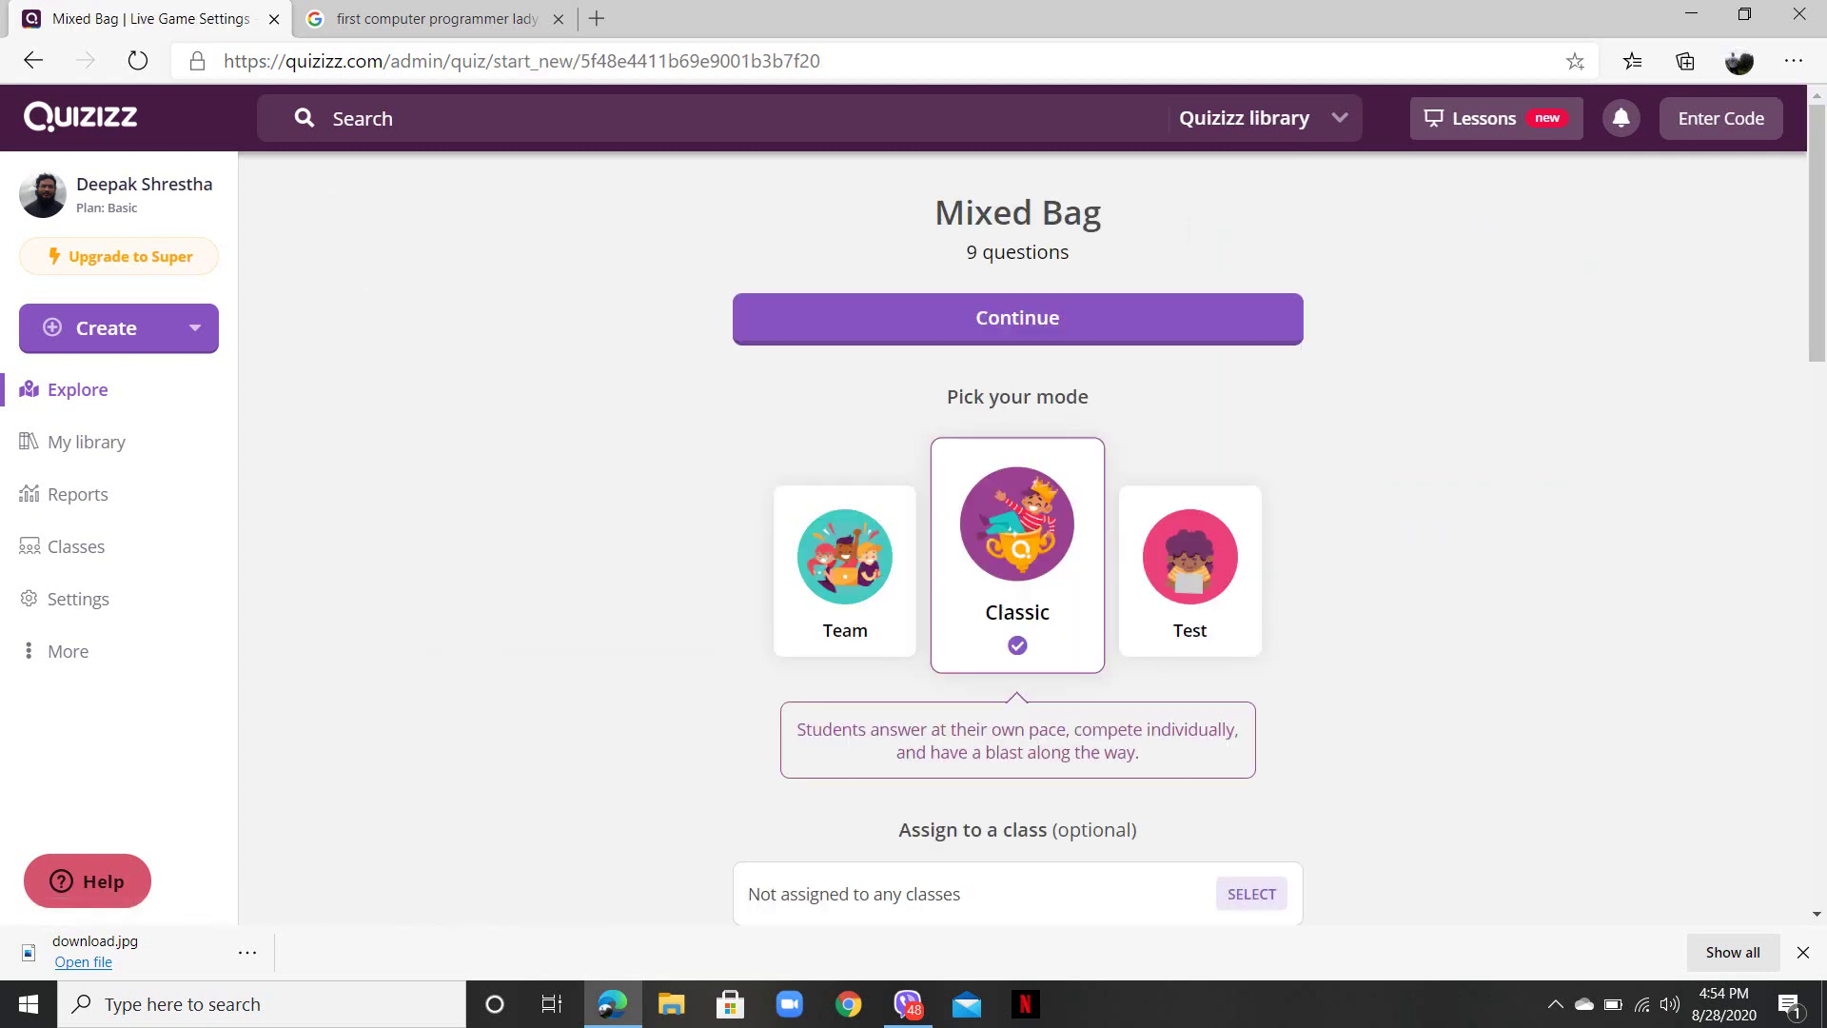
key(Return)
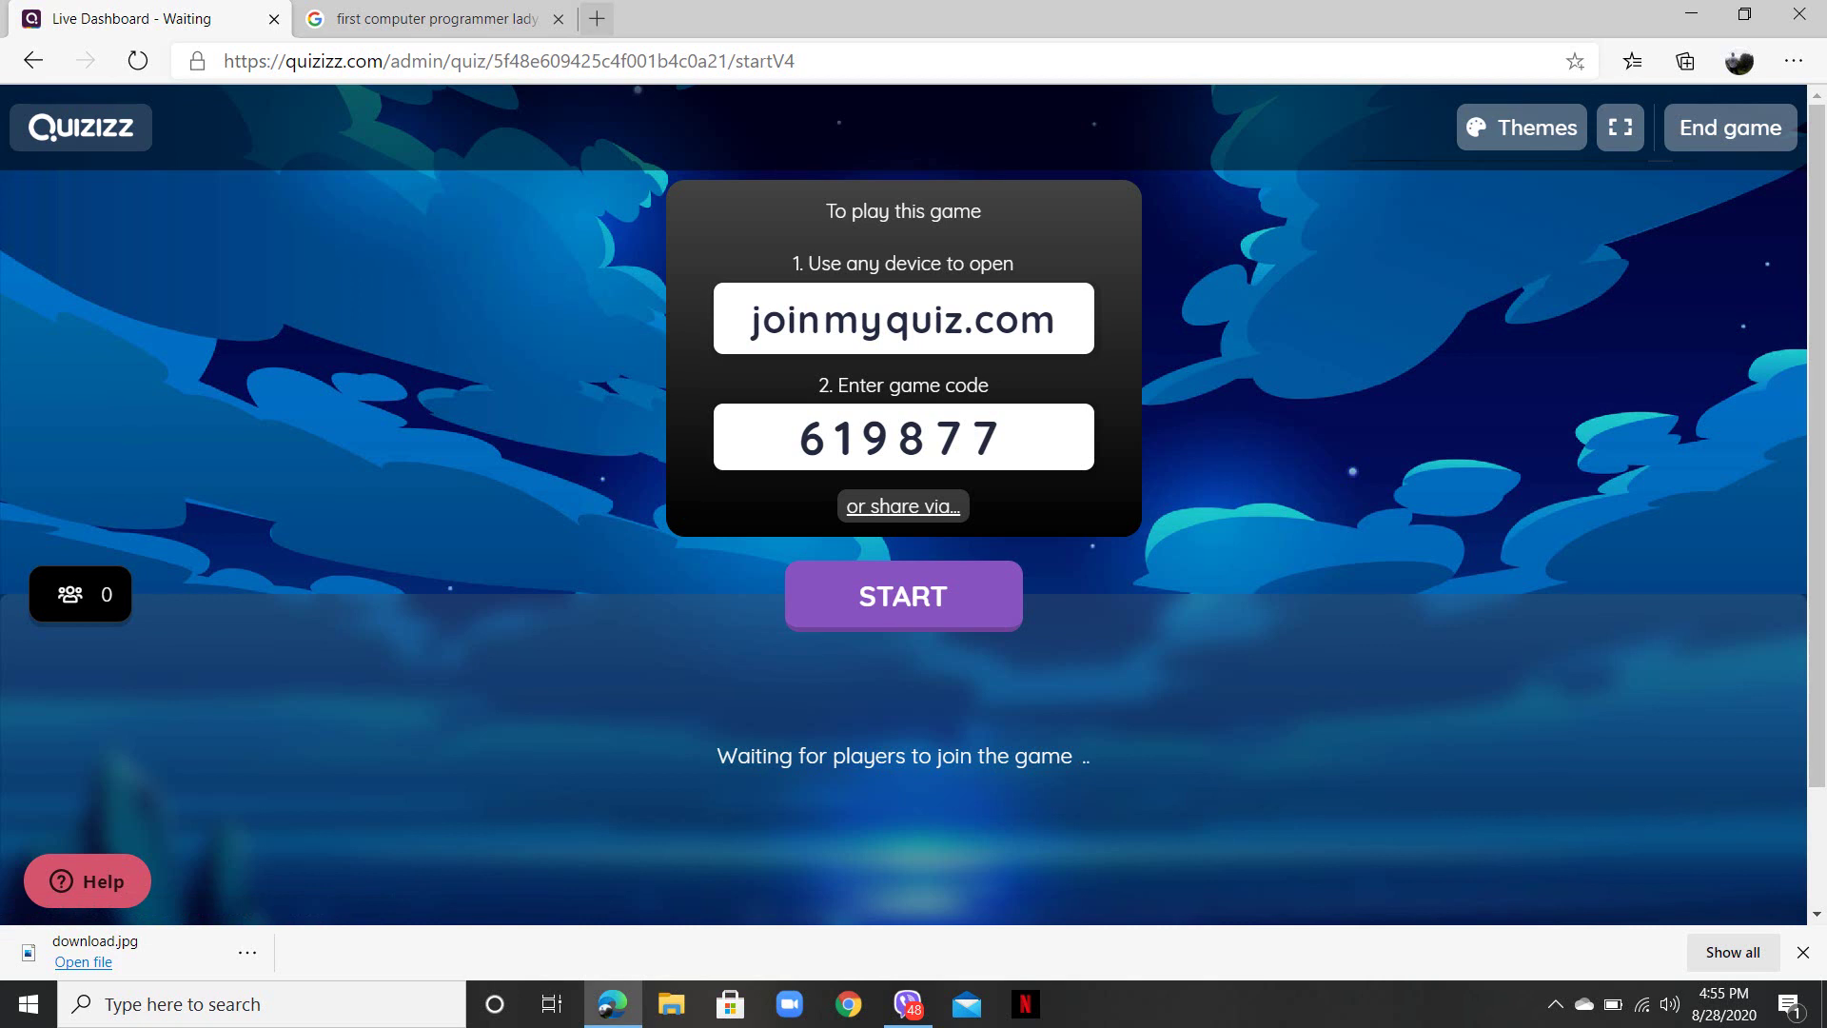
- In a new tab, go to quizizz.com and open the student Enter Code page
click(596, 18)
text(qui)
key(Return)
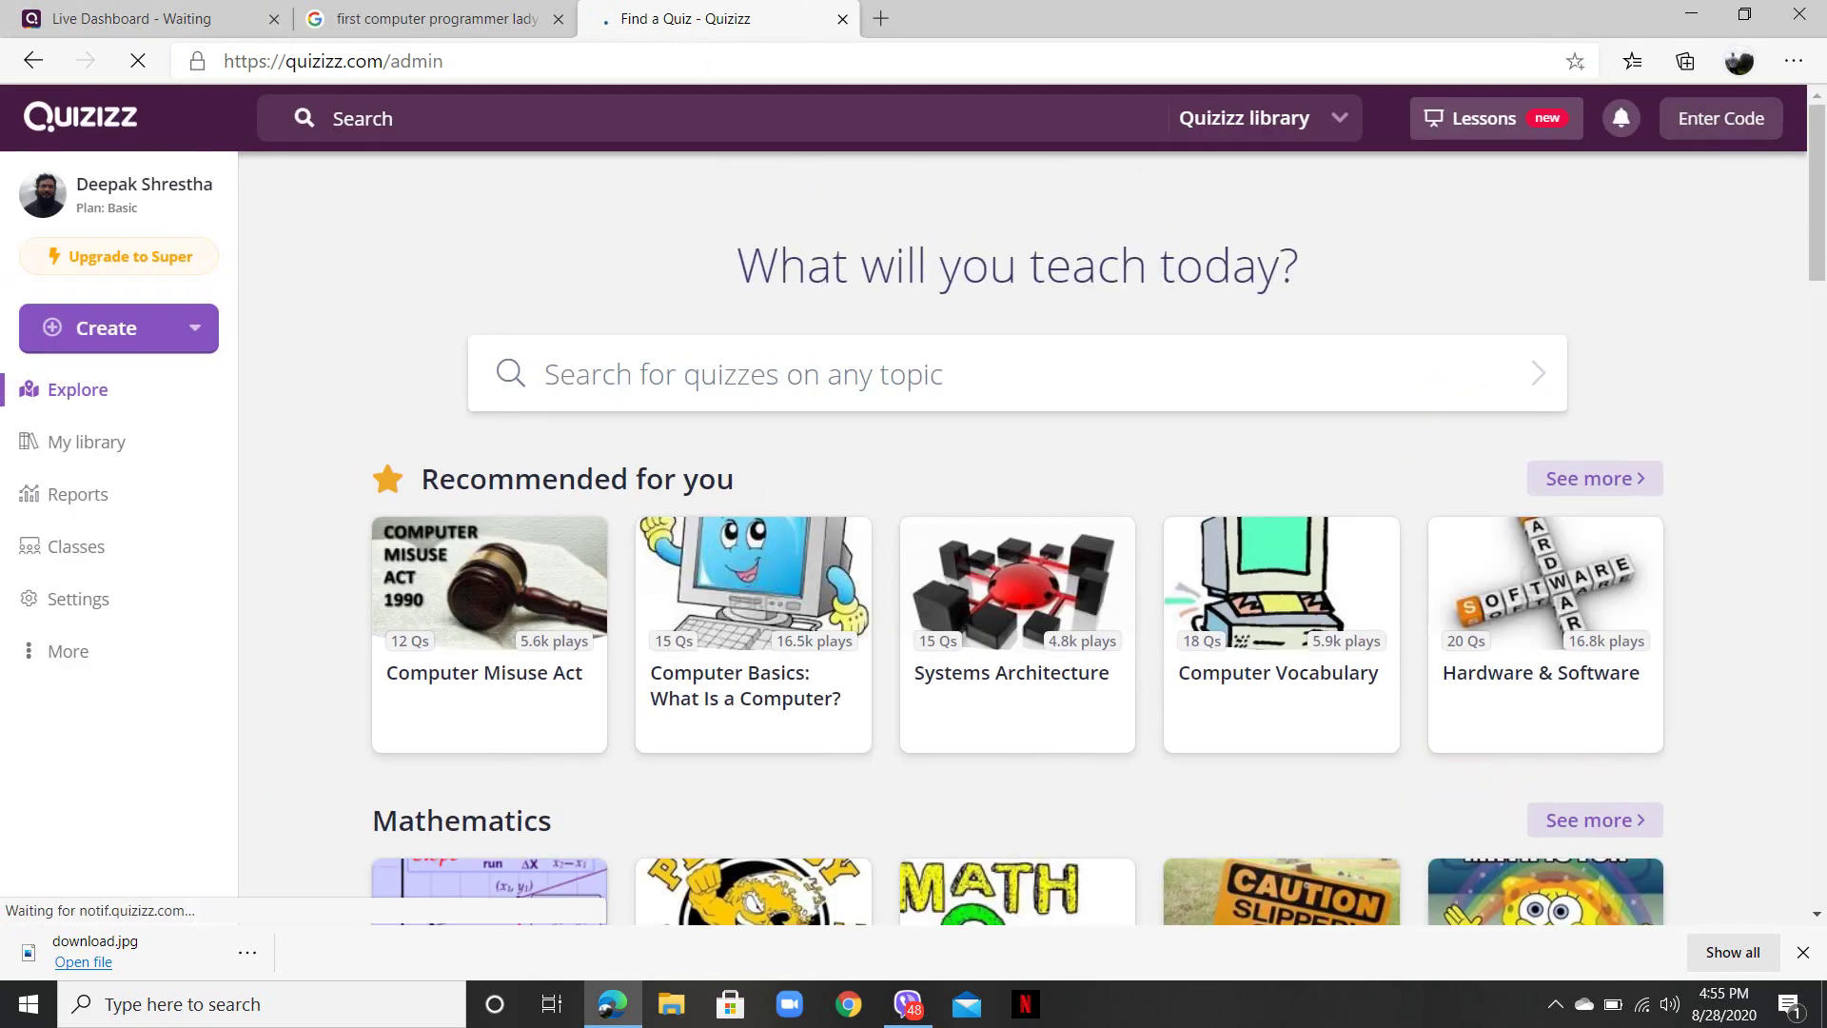
click(1720, 118)
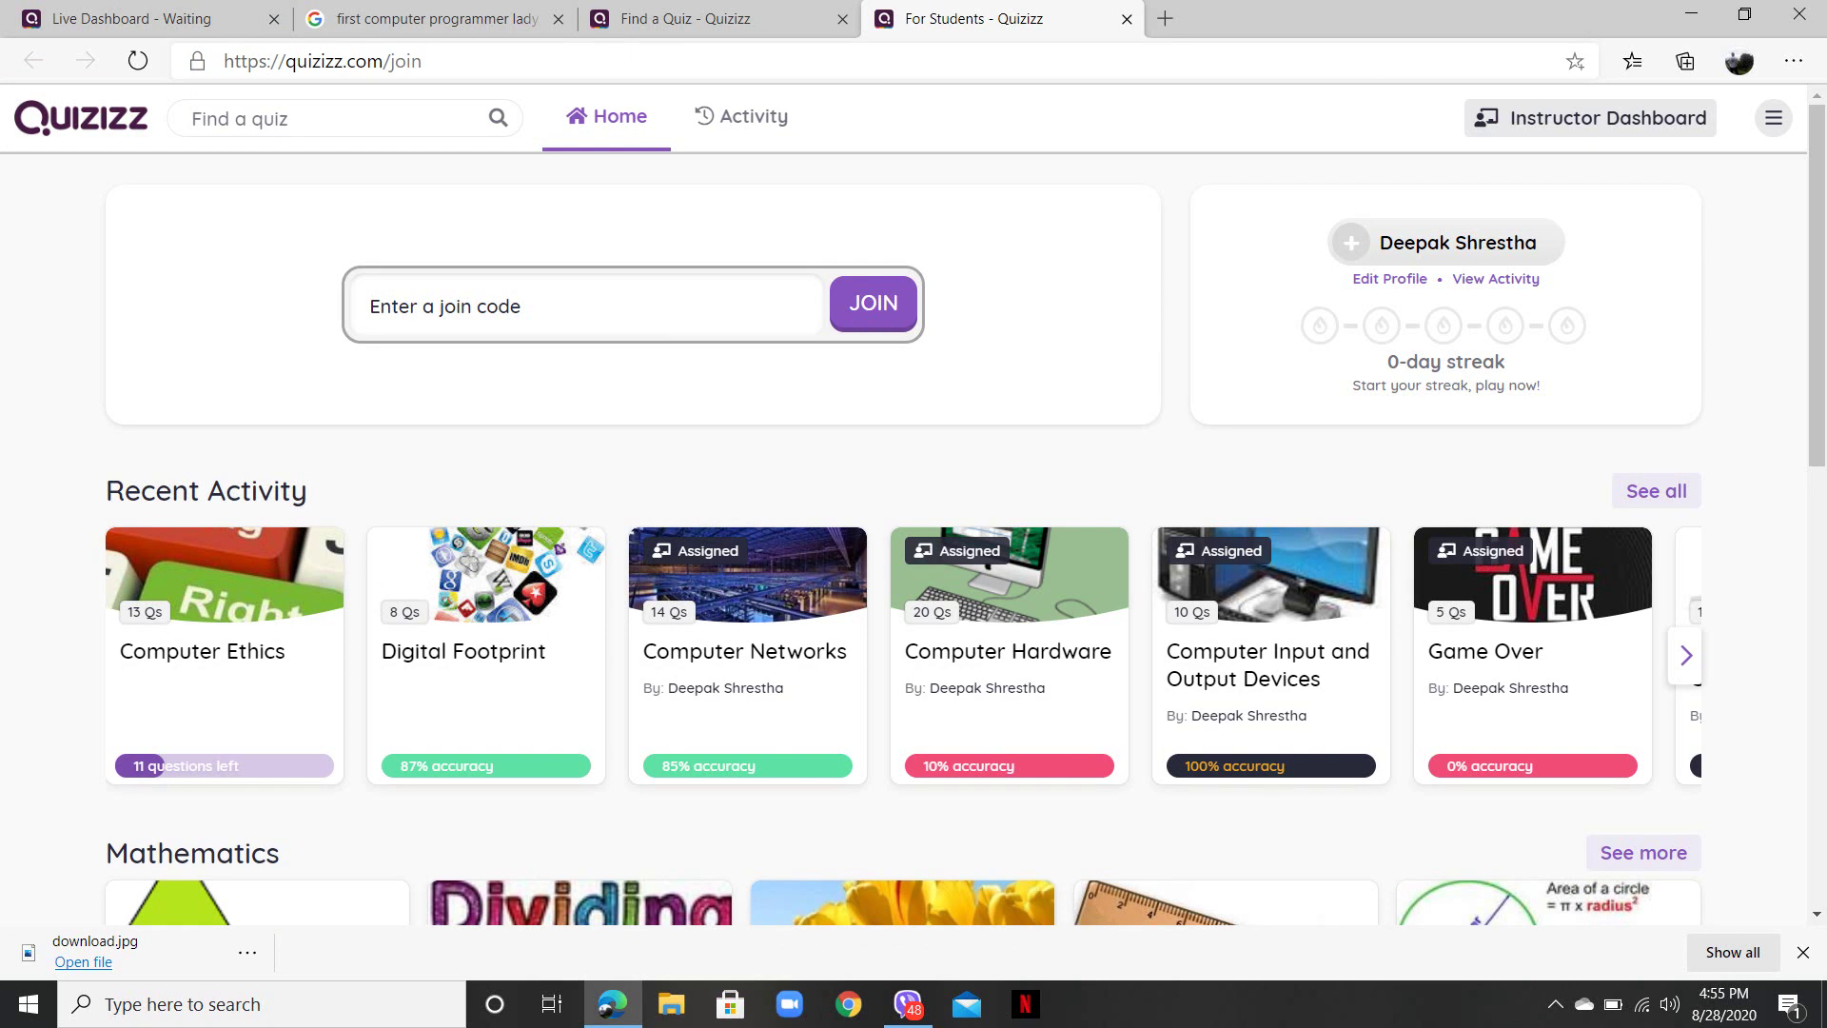
- Join the live game as a student with code 619877, then return to the host lobby
key(ctrl+1)
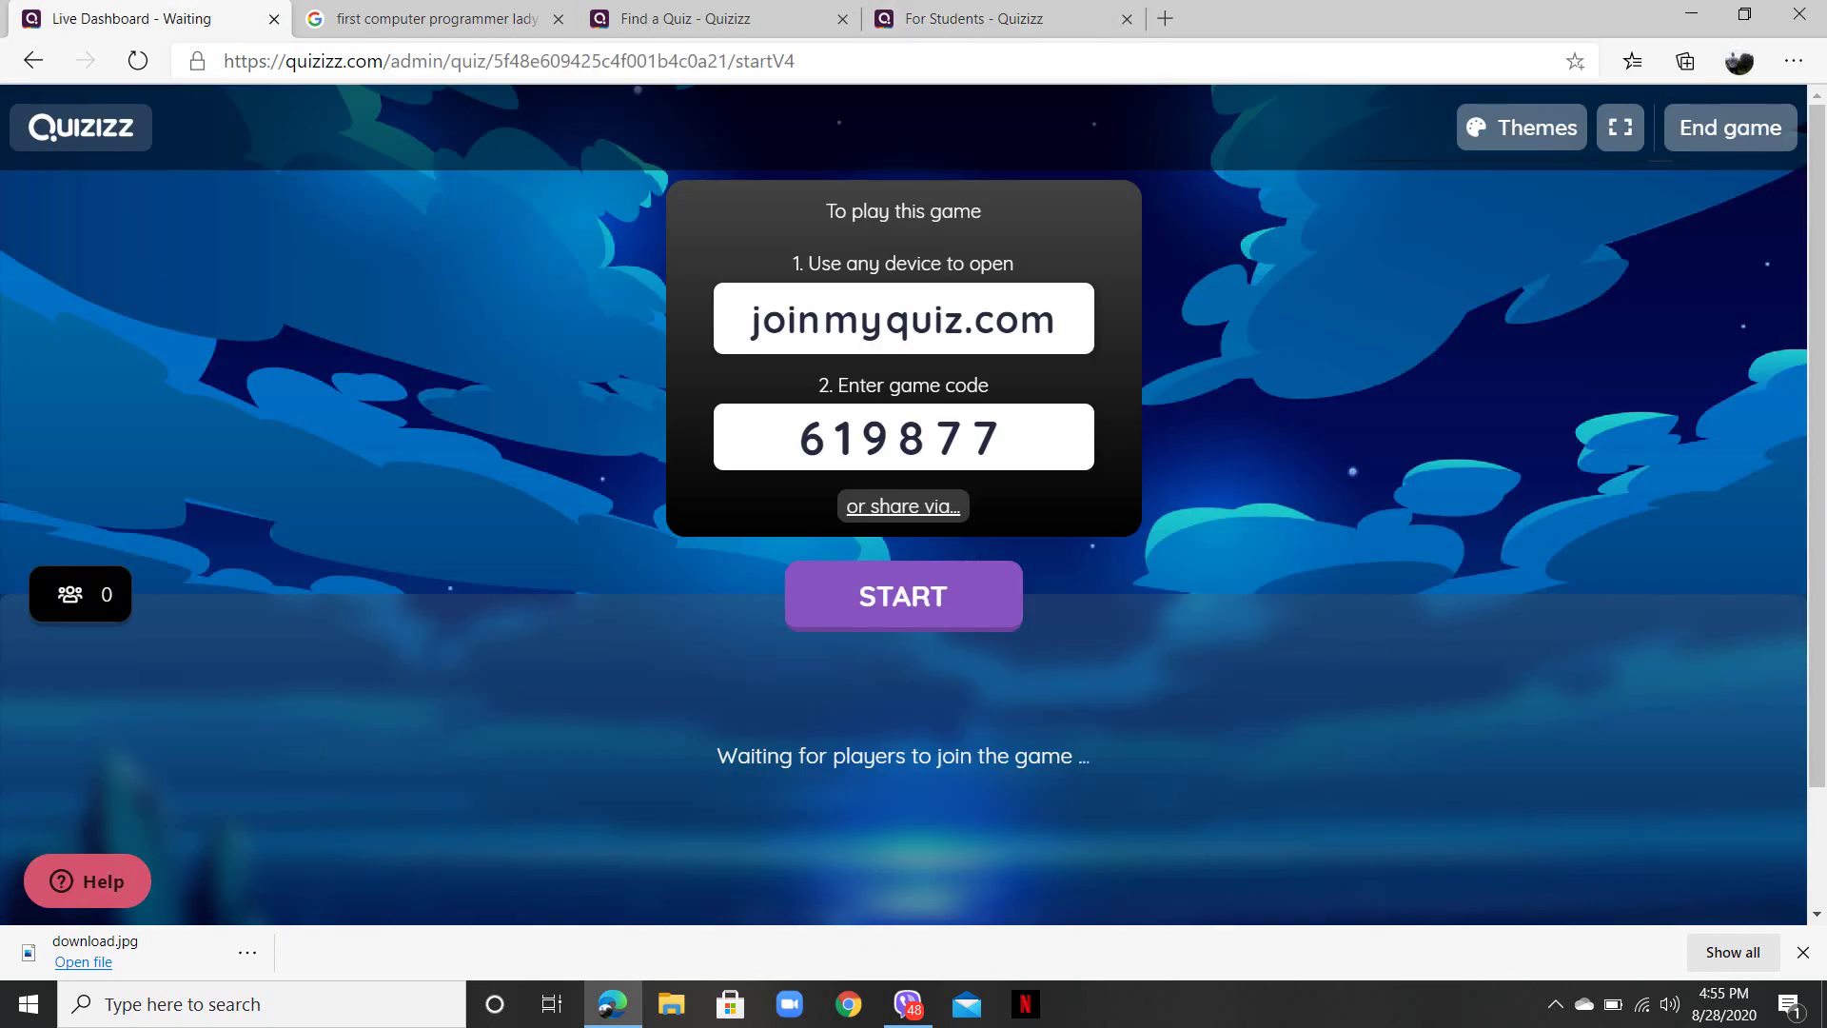
key(ctrl+3)
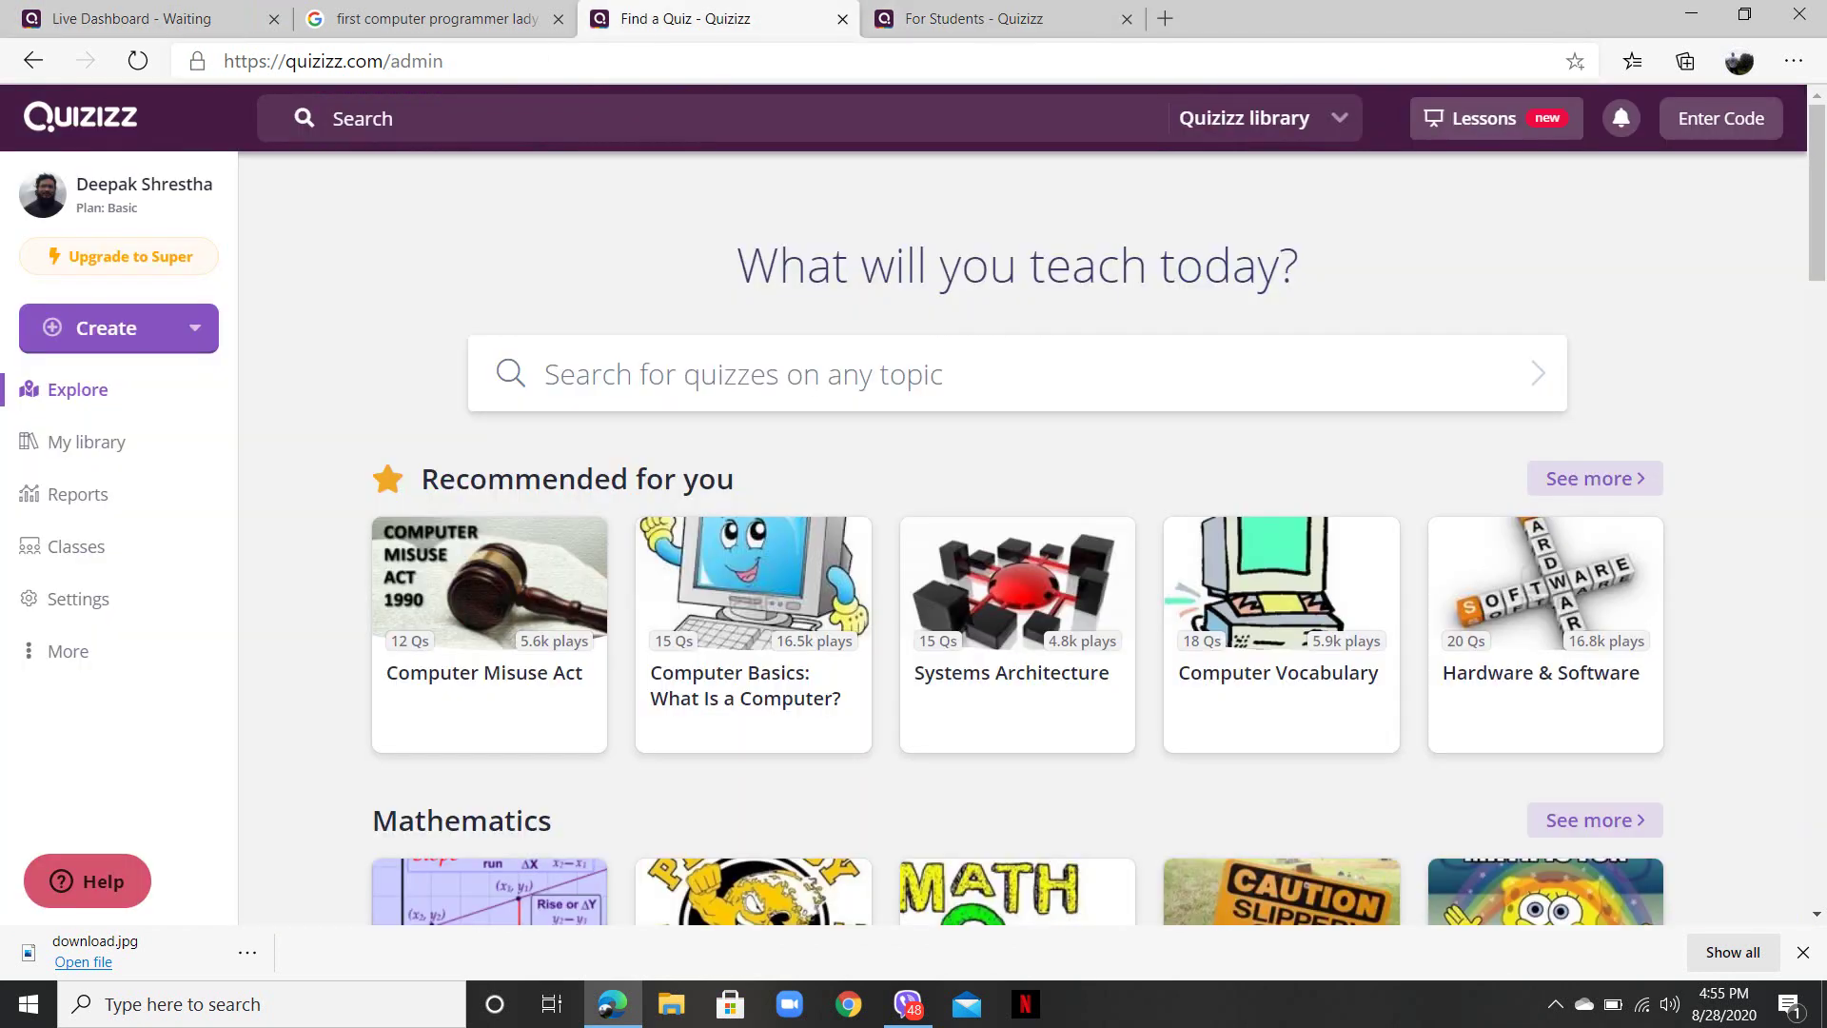
key(ctrl+4)
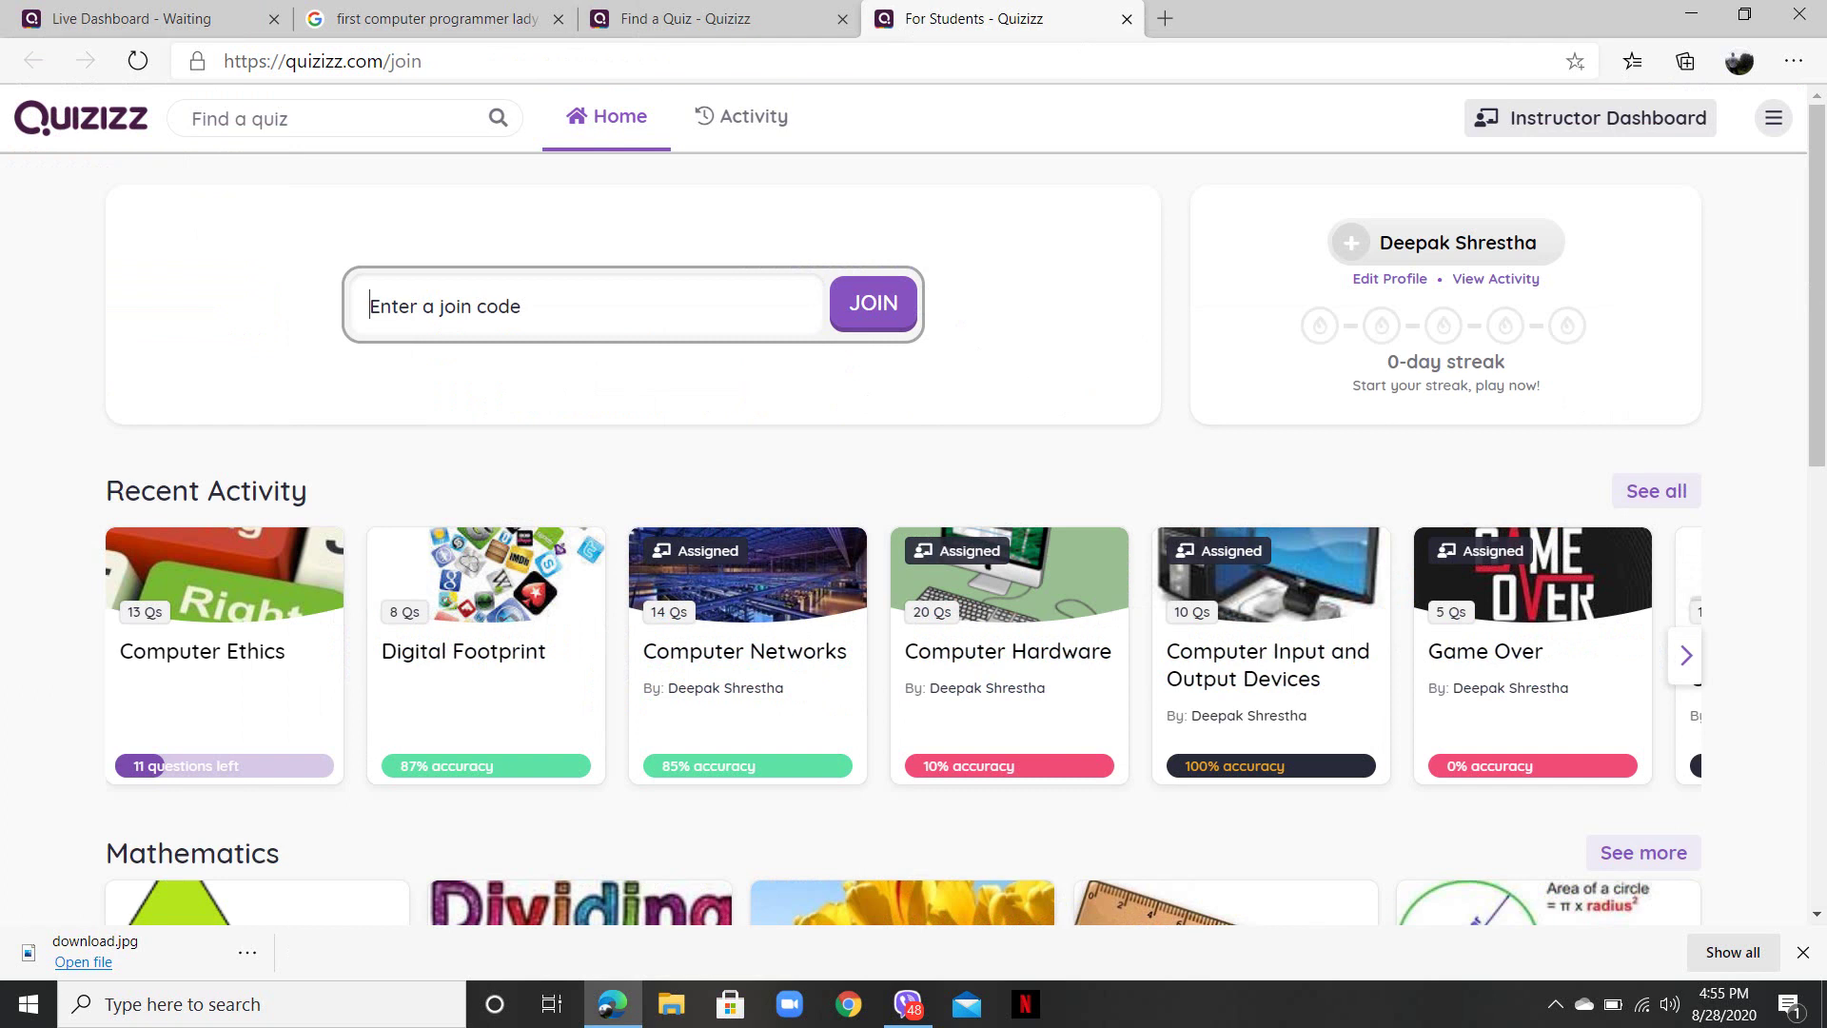
click(143, 19)
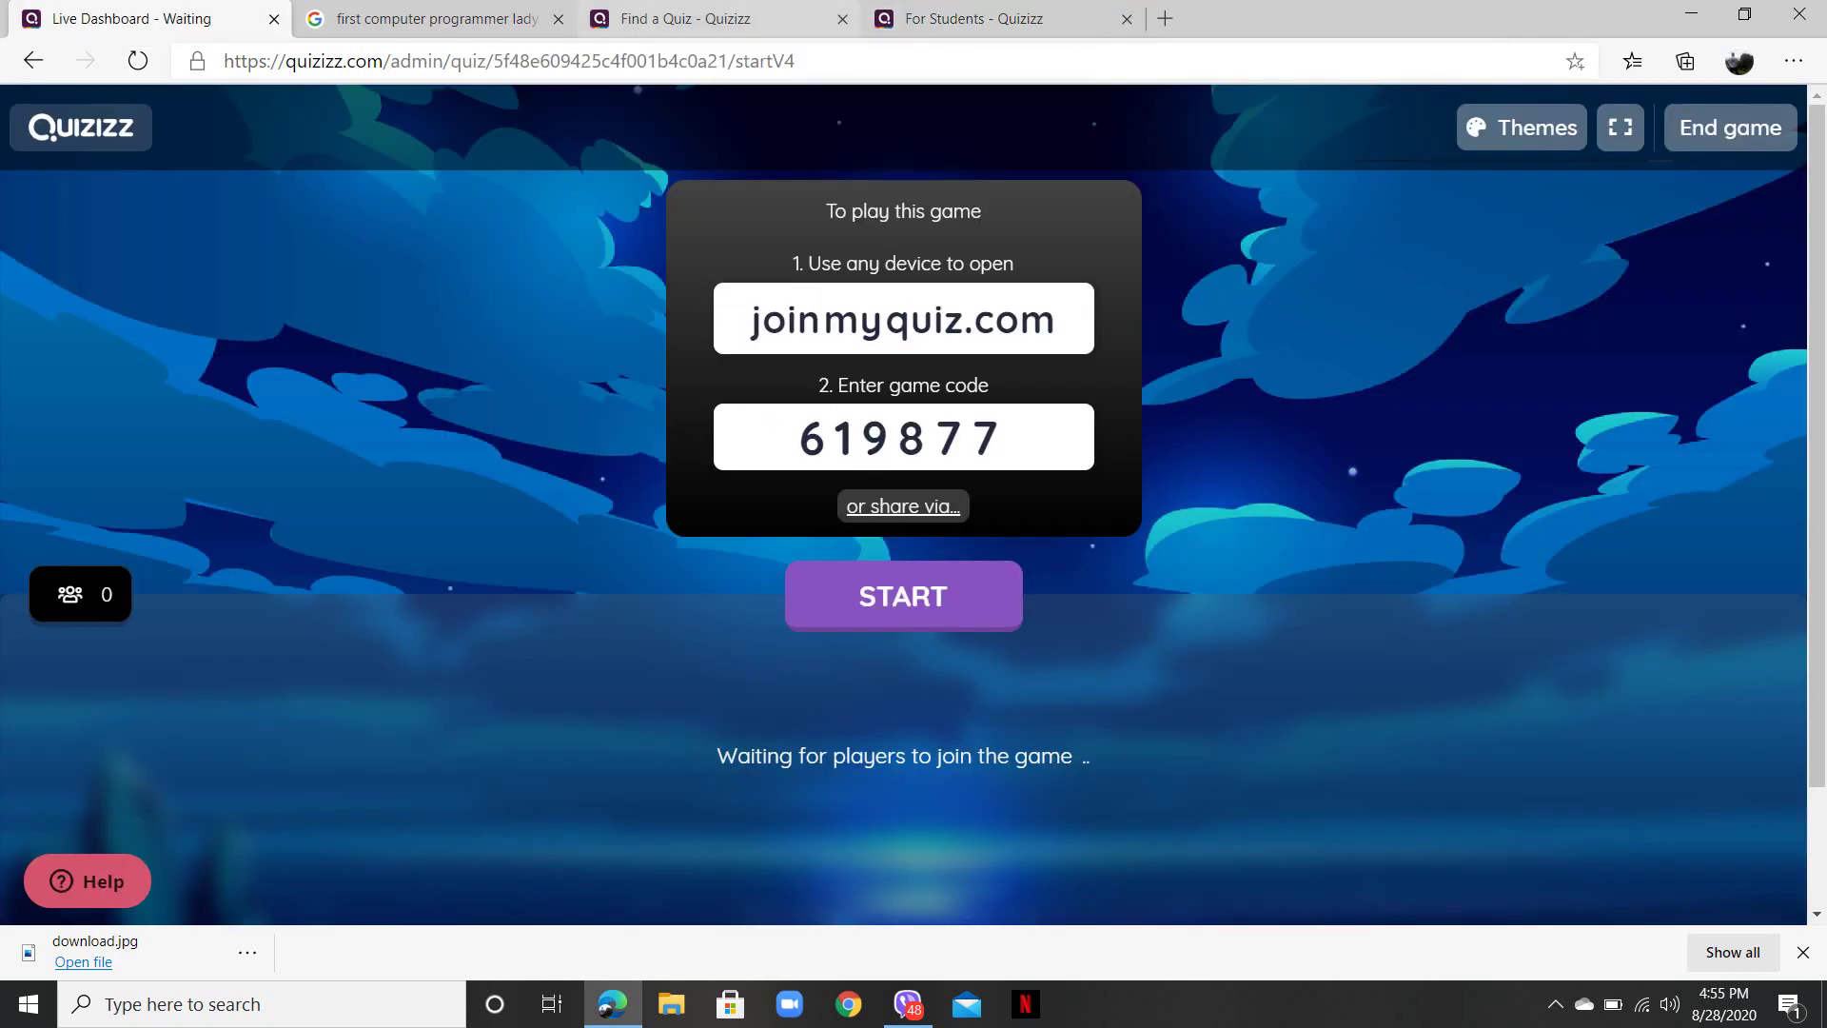
click(971, 19)
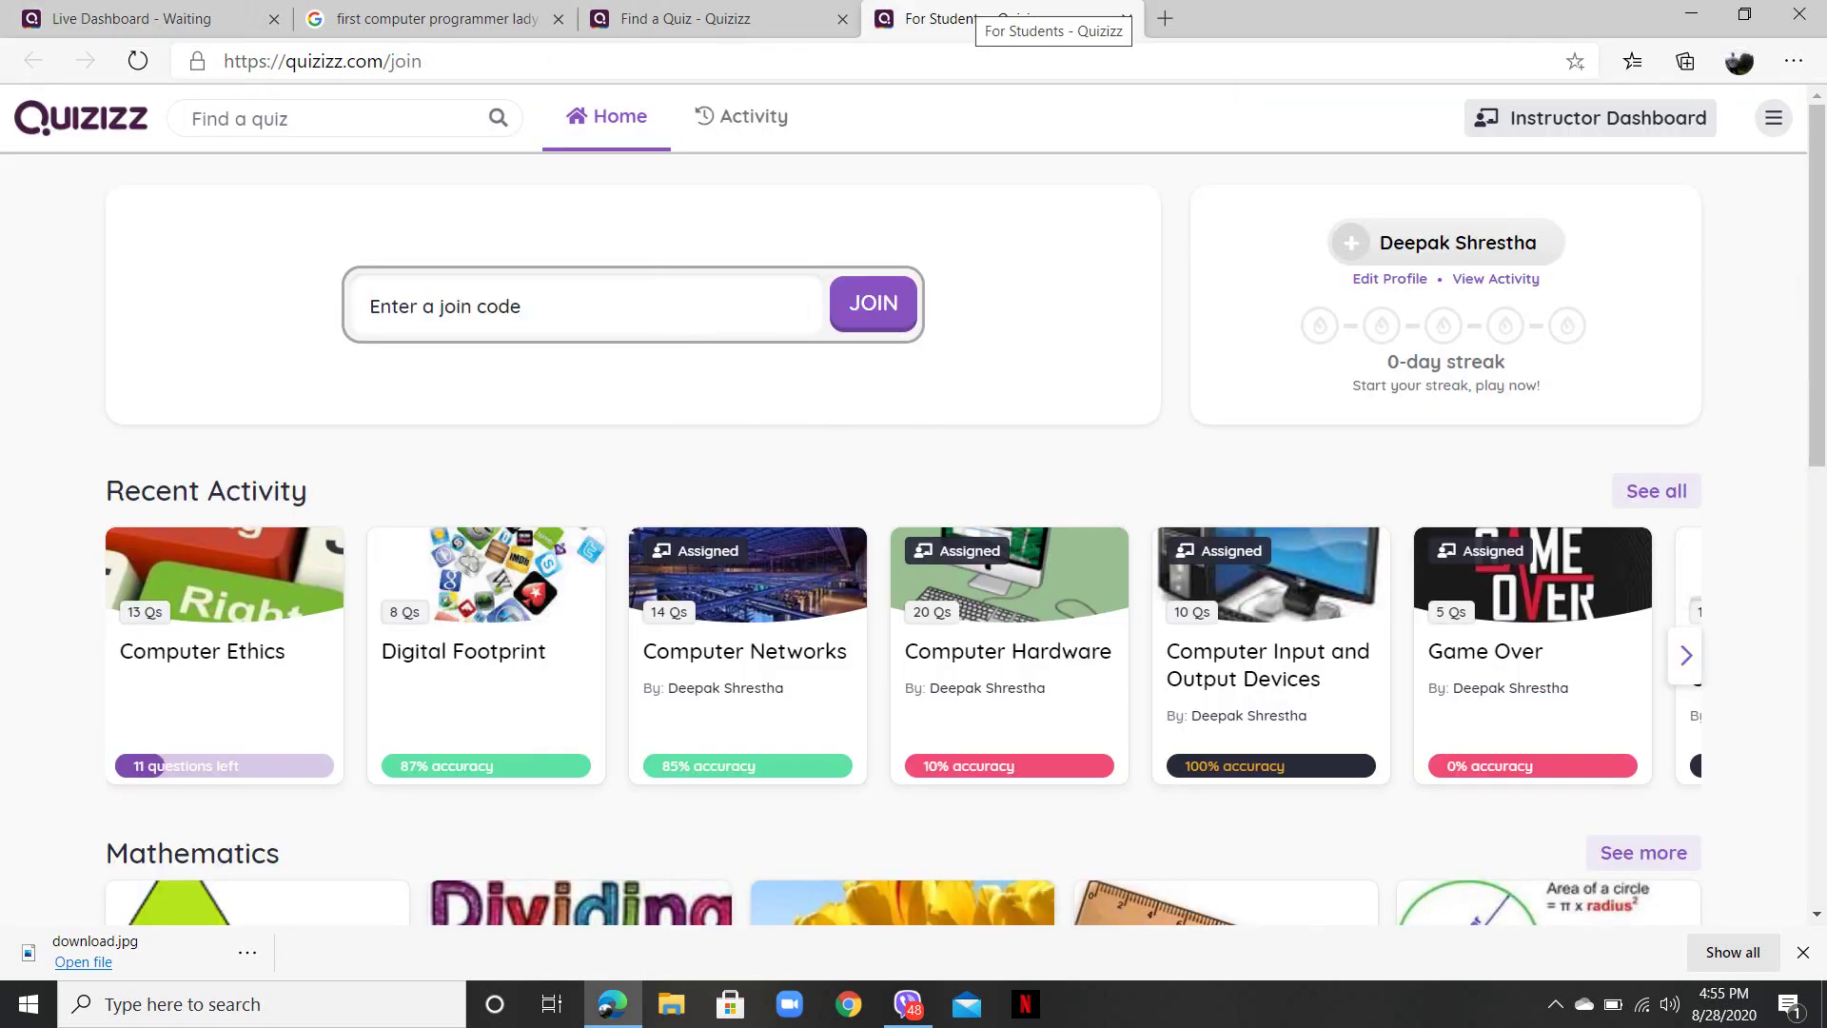
text(619877)
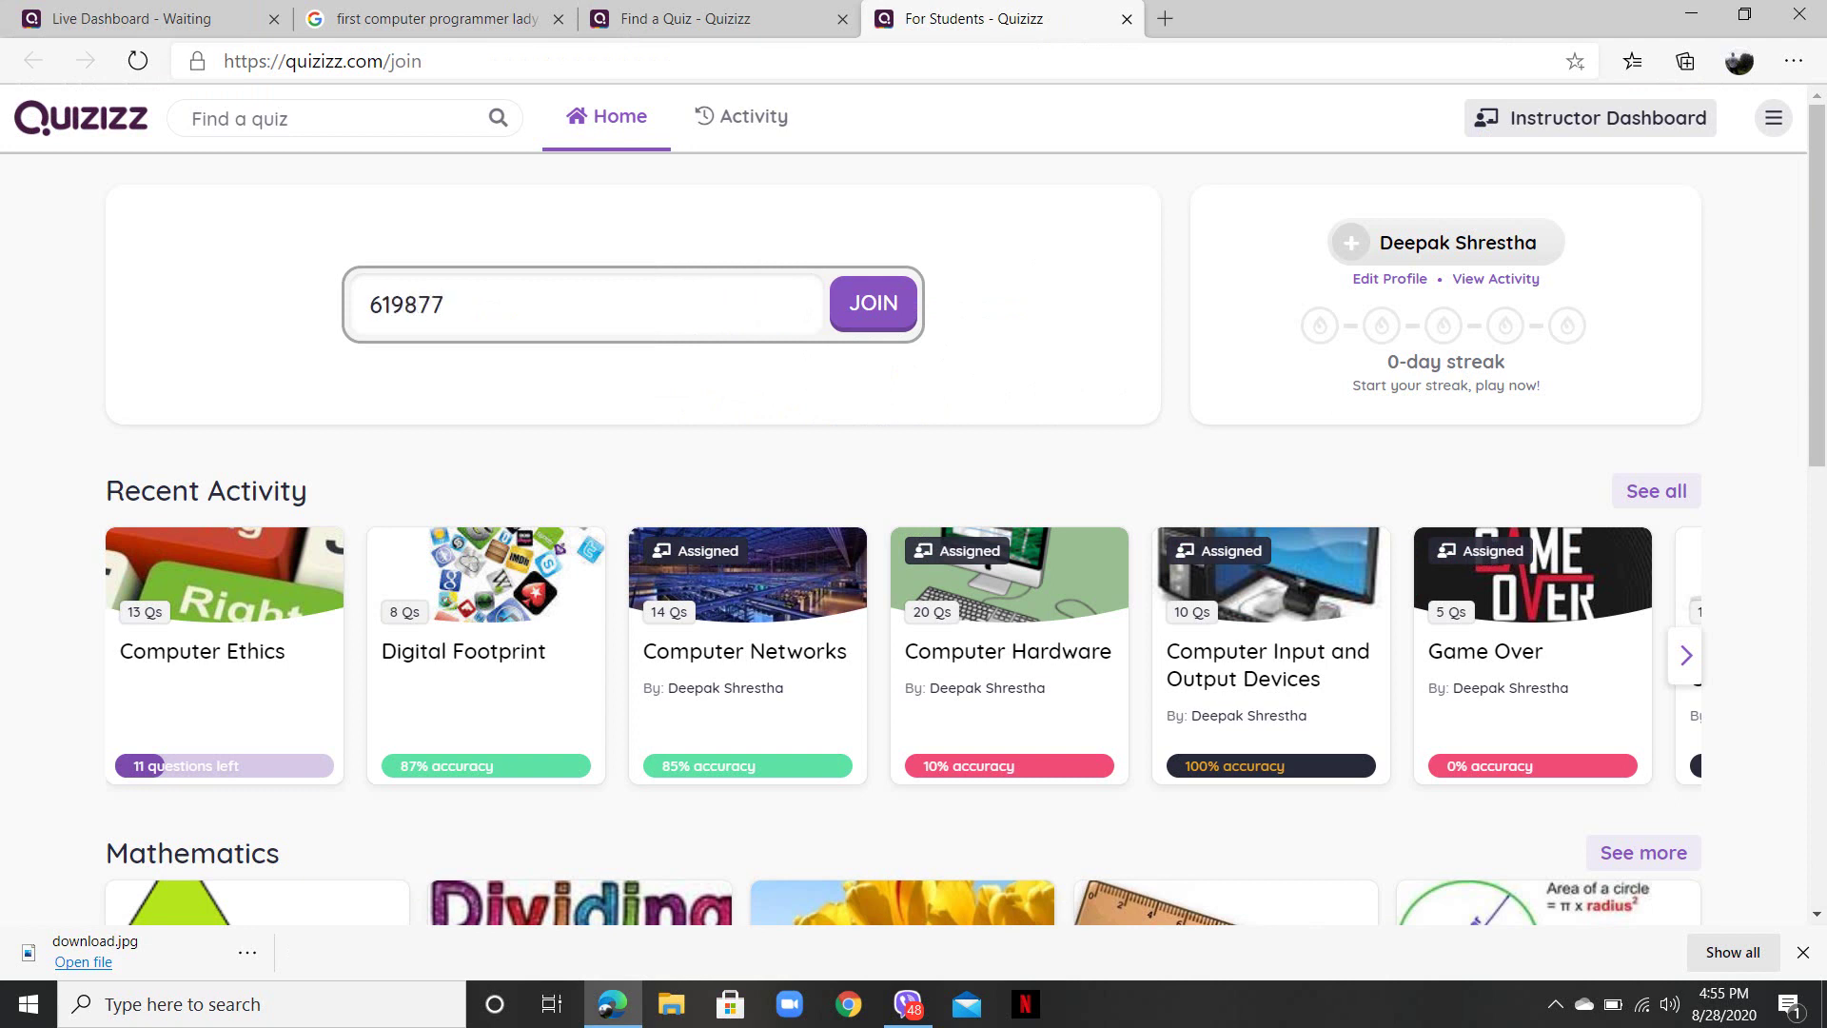
key(Return)
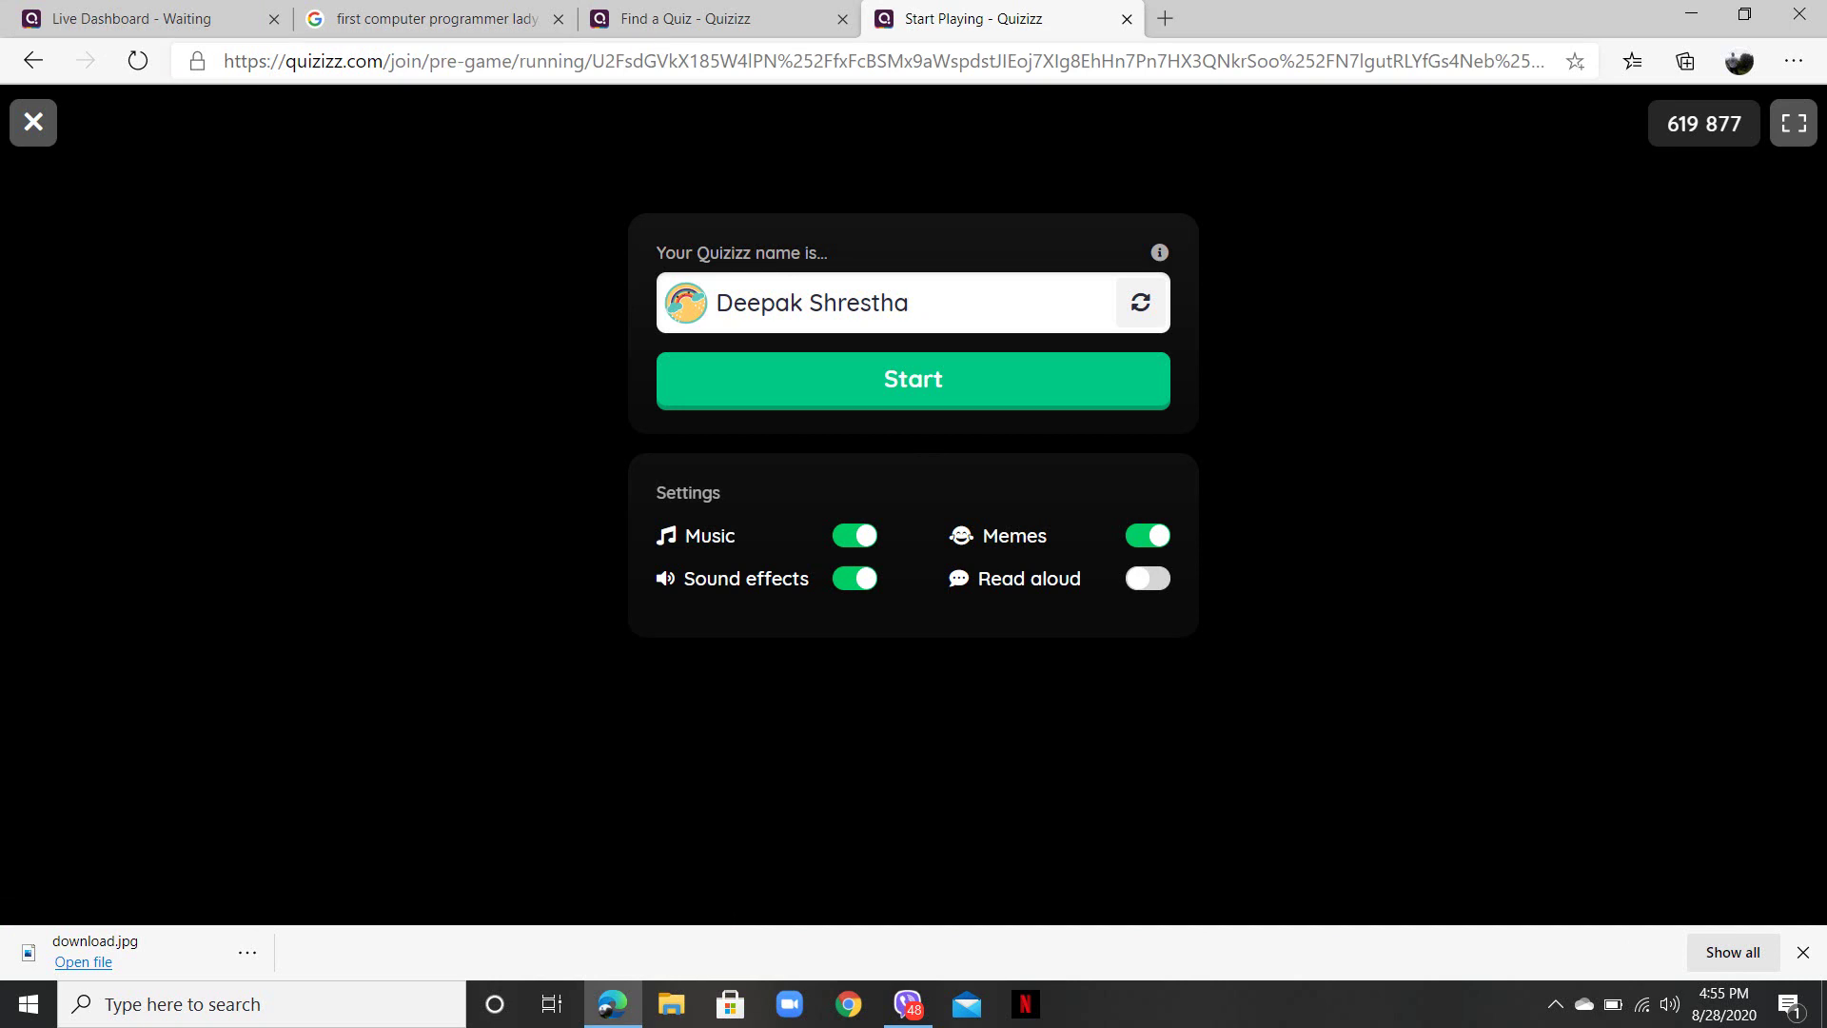
key(Return)
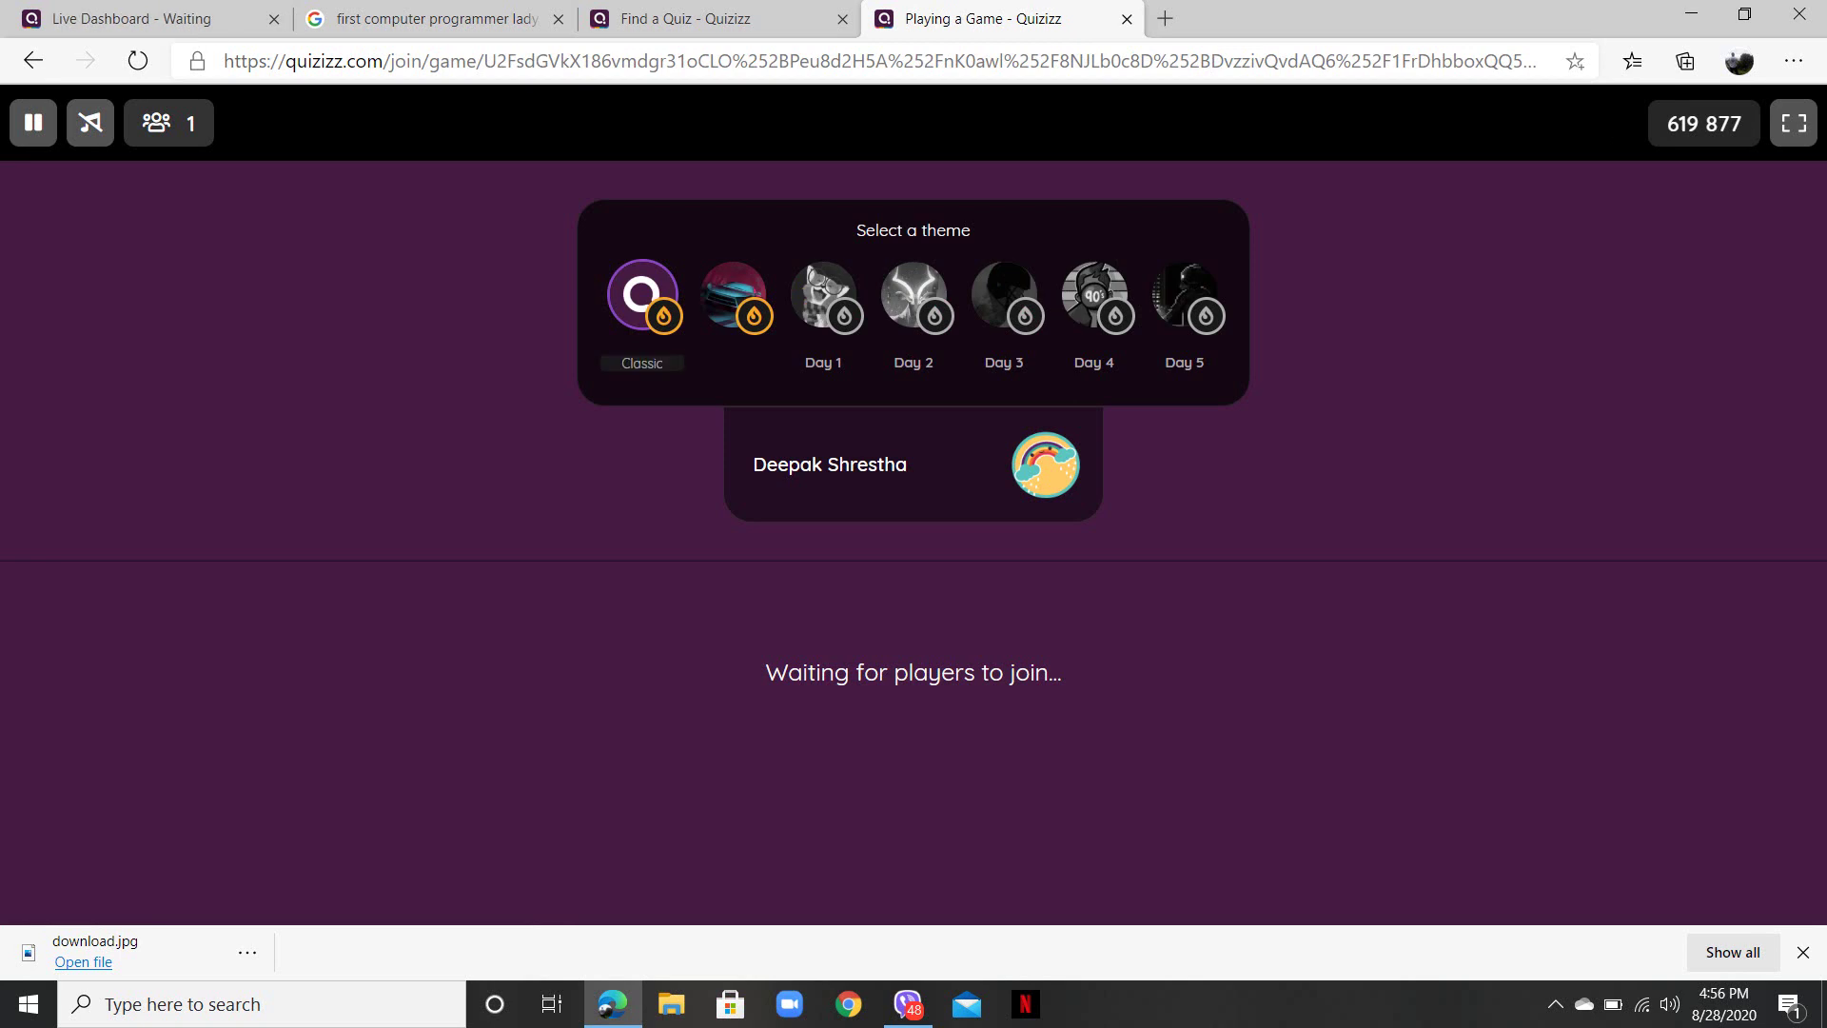
key(ctrl+1)
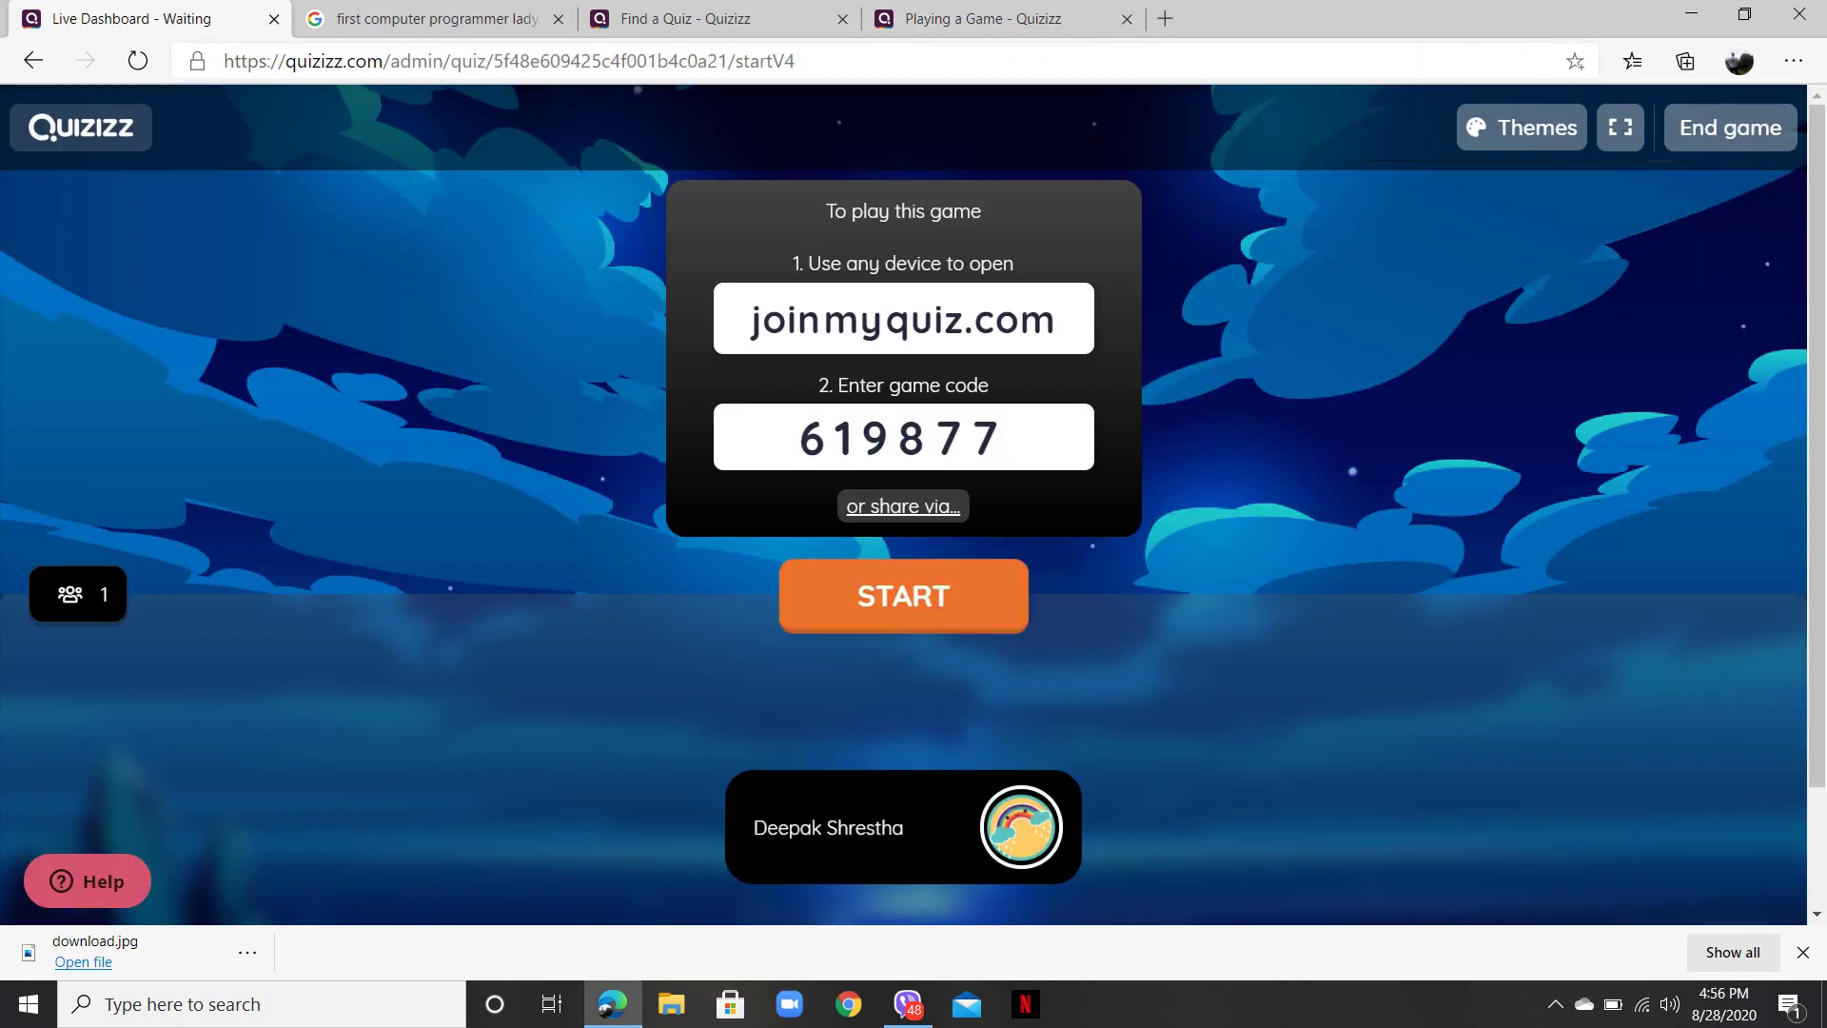